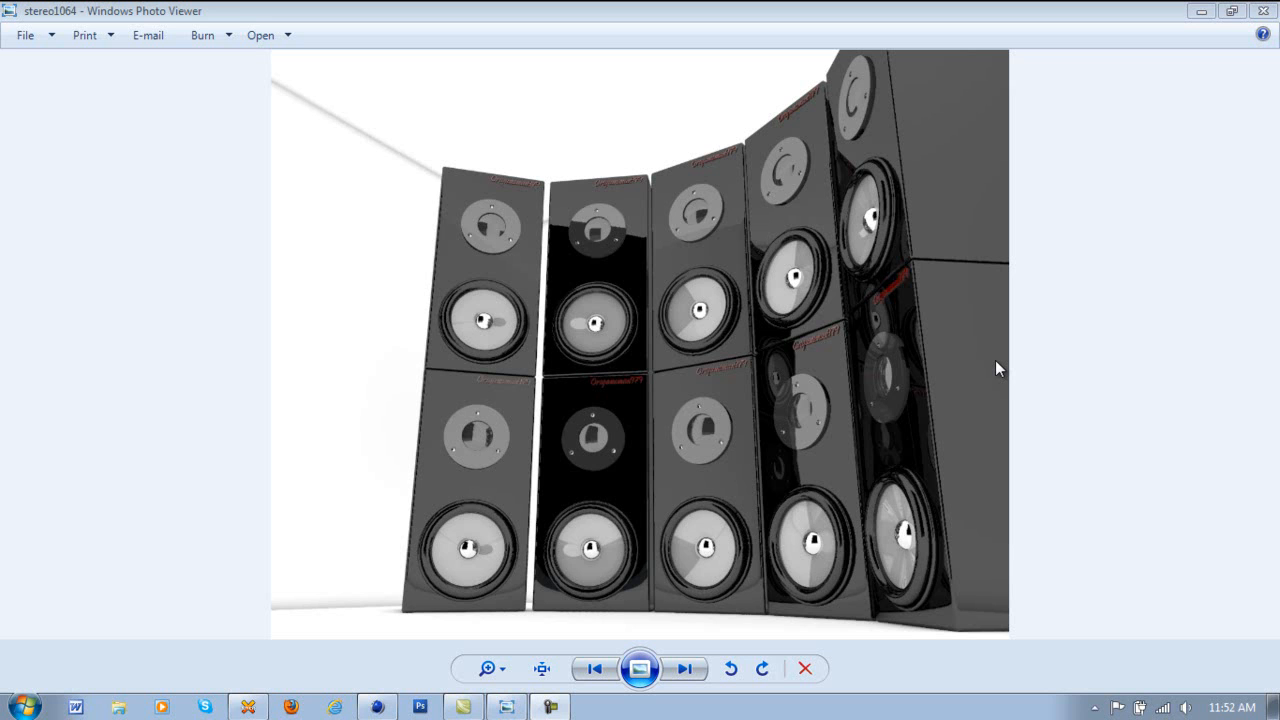
# - Switch from the speaker reference picture to Cinema 4D and add a cube primitive
pyautogui.click(1204, 11)
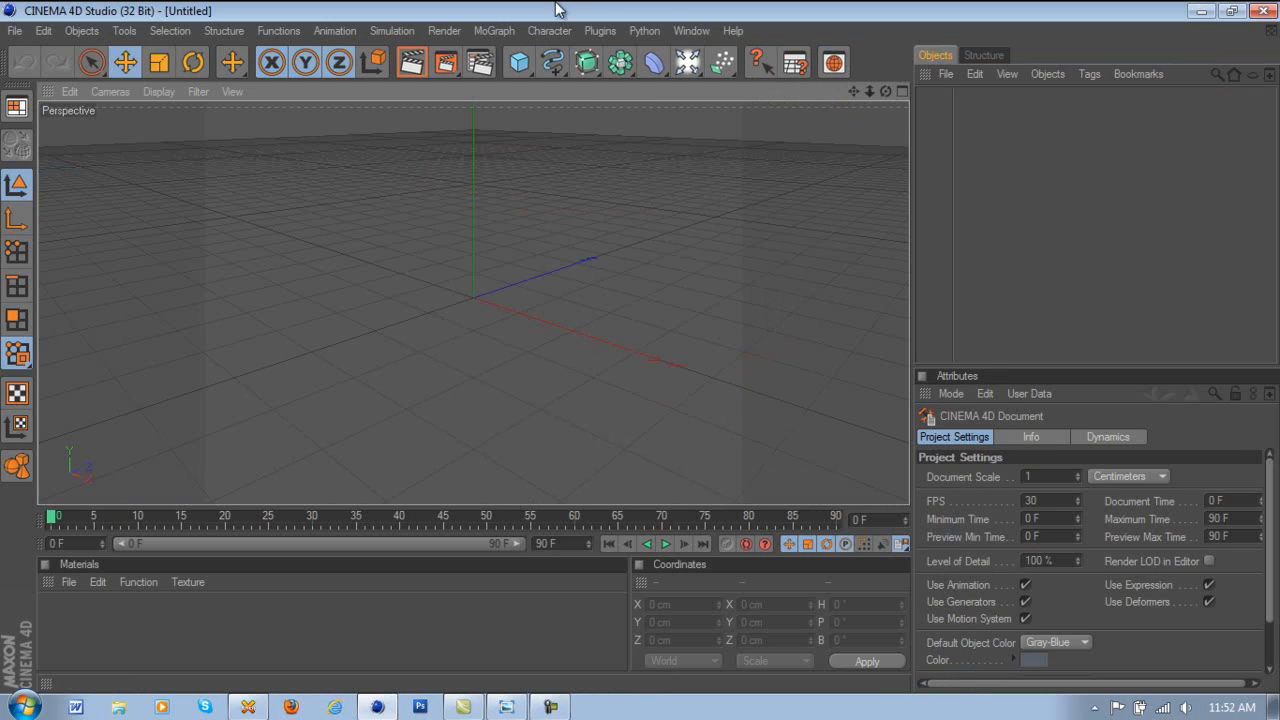
pyautogui.moveTo(529, 53); pyautogui.dragTo(558, 80)
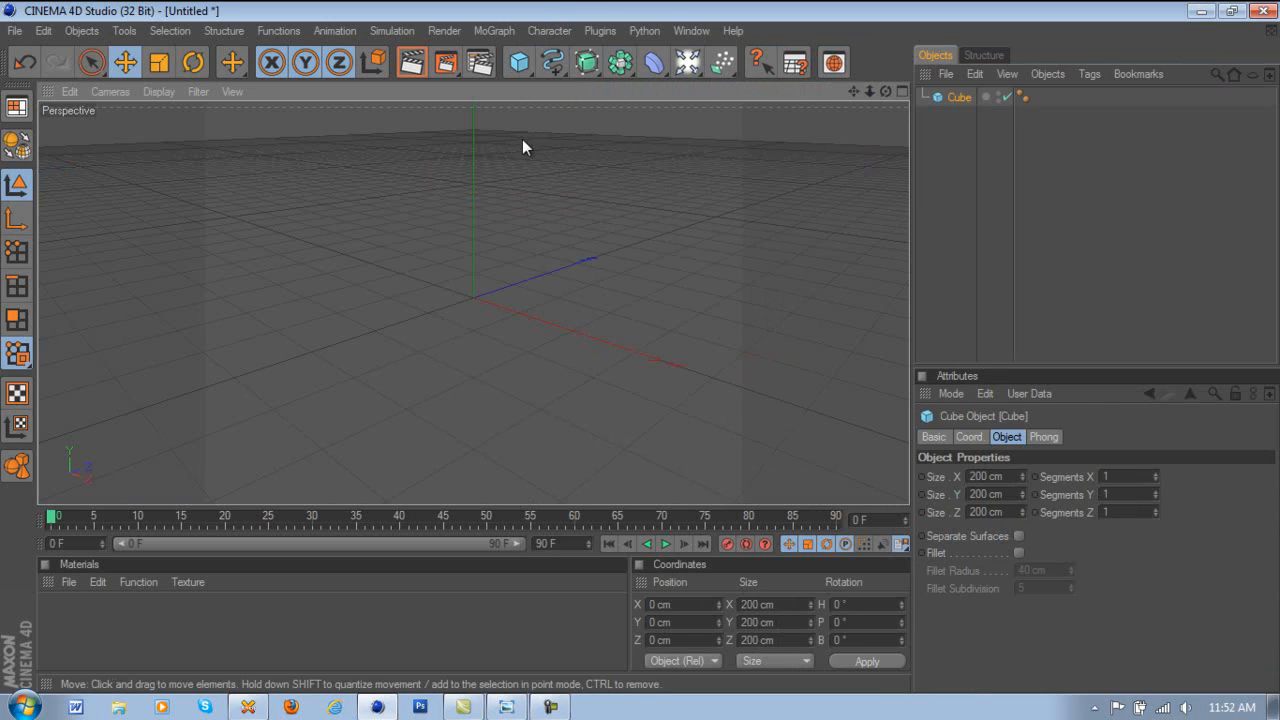
pyautogui.moveTo(887, 92); pyautogui.dragTo(634, 347)
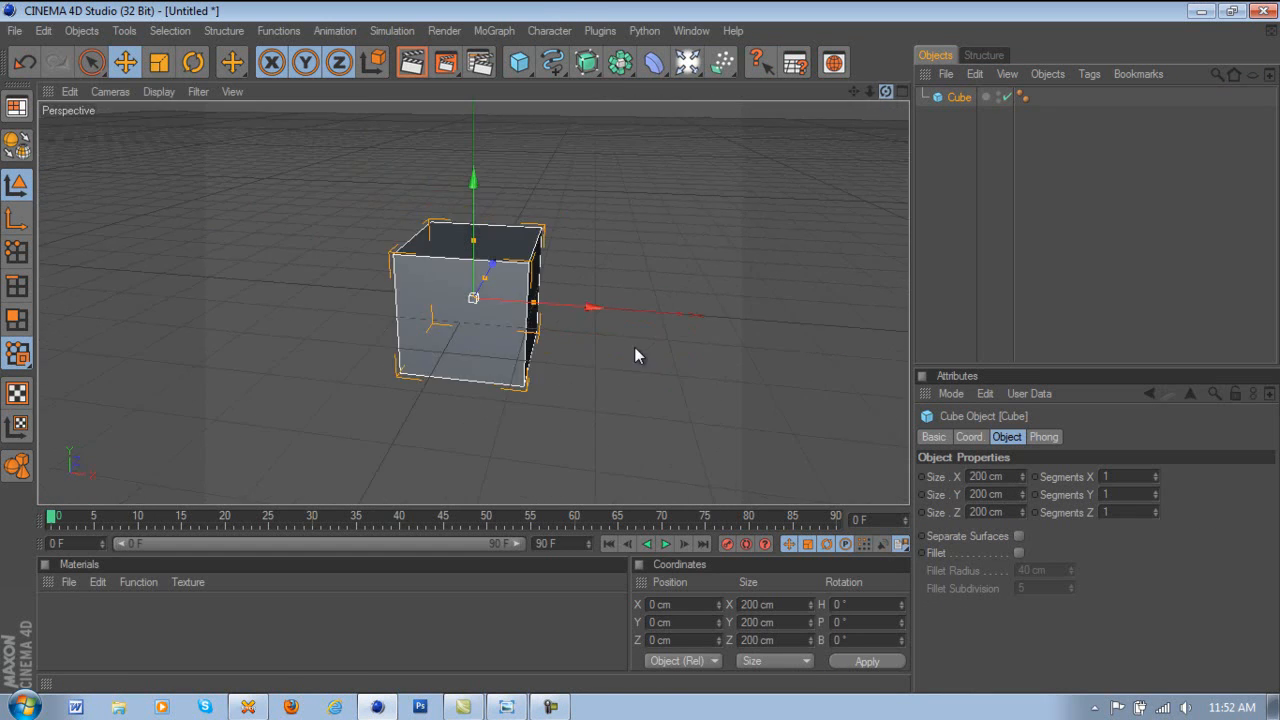
# - Set the cube's Y position to 100 cm so it rests on the ground grid
pyautogui.click(925, 183)
pyautogui.keyDown('alt'); pyautogui.moveTo(441, 303); pyautogui.dragTo(505, 240); pyautogui.keyUp('alt')
pyautogui.click(509, 222)
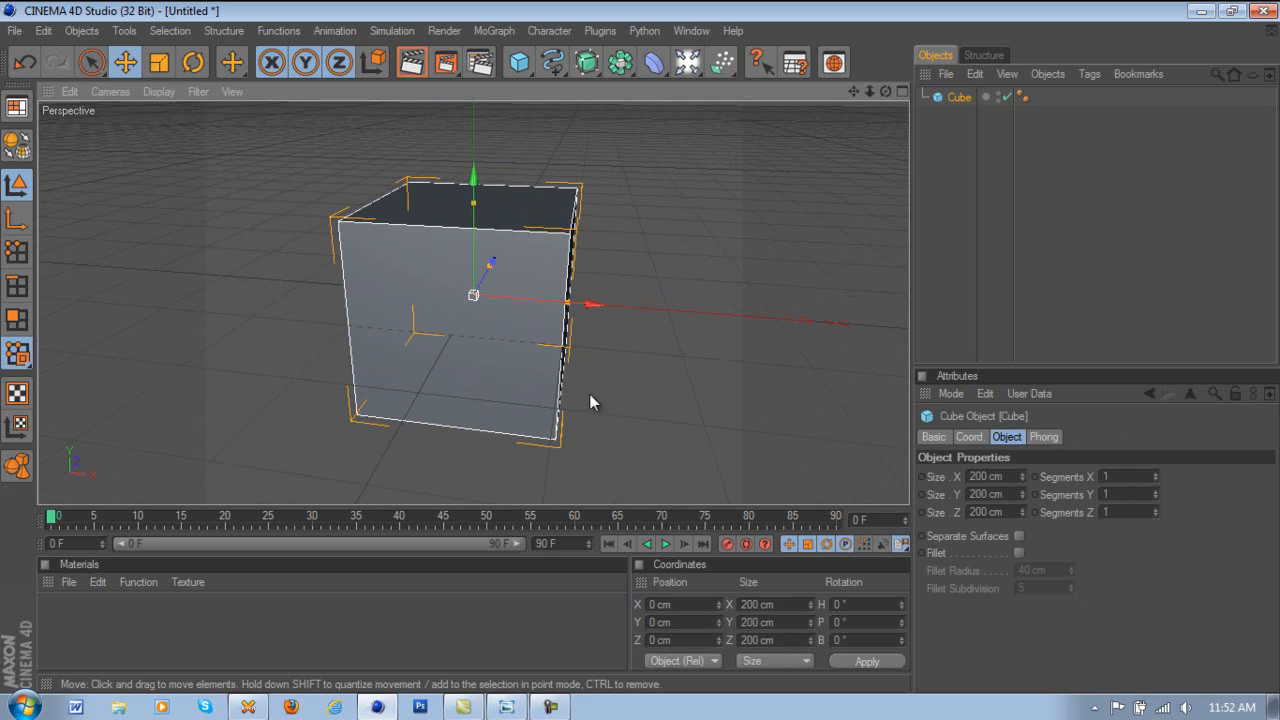
pyautogui.click(662, 622)
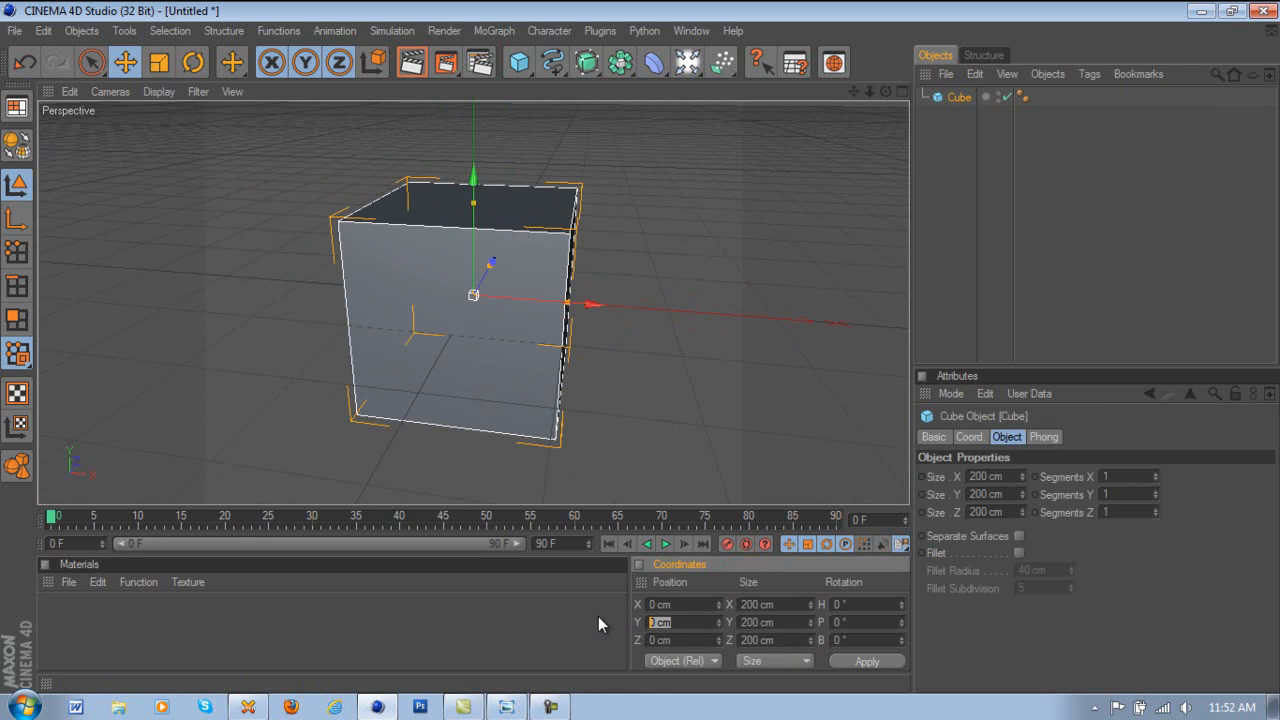
pyautogui.write('100')
pyautogui.press('Return')
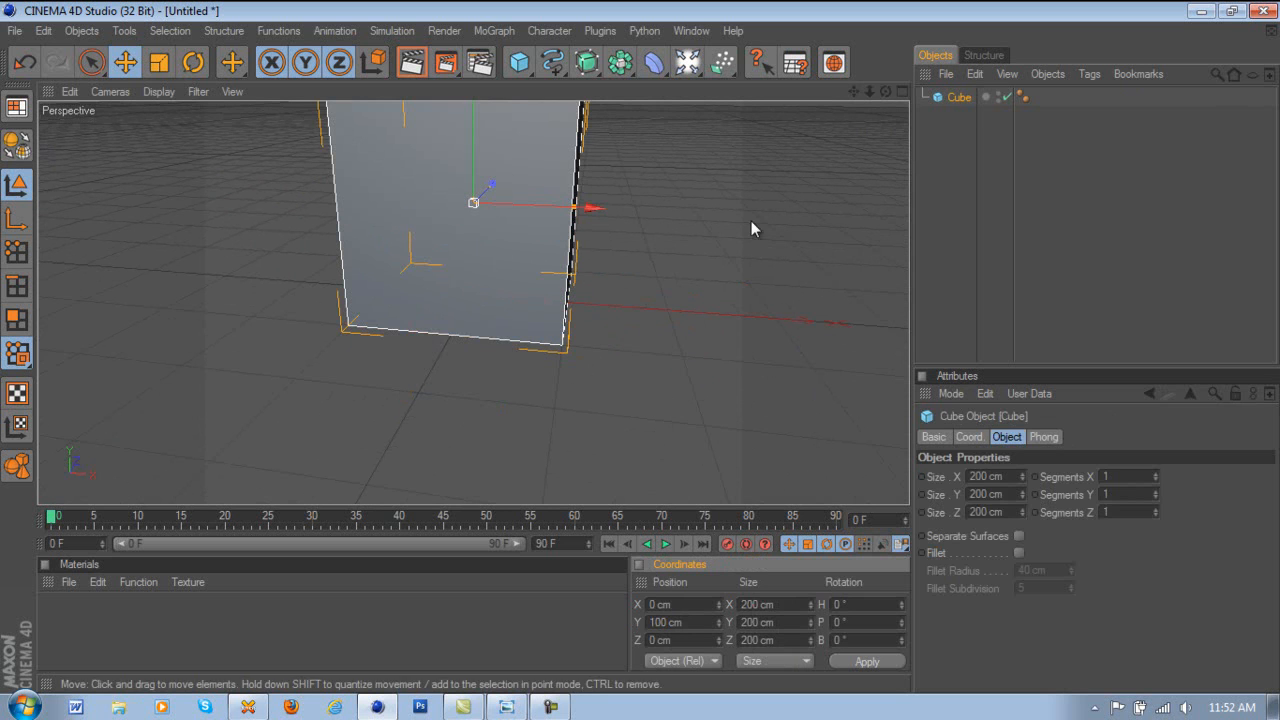
# - Reshape the cube into an upright speaker box about 120 cm wide in X and about 108 cm deep in Z
pyautogui.moveTo(855, 92); pyautogui.dragTo(697, 178)
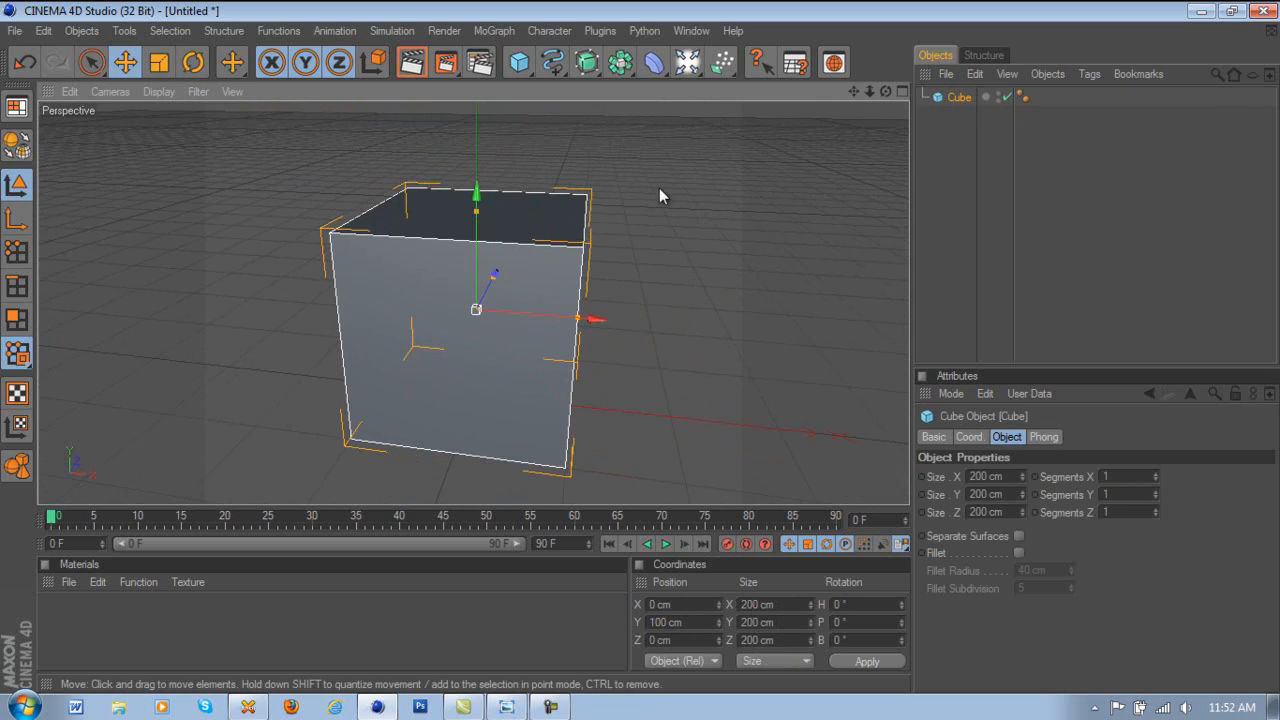
pyautogui.moveTo(565, 317)
pyautogui.mouseDown()
pyautogui.moveTo(640, 354)
pyautogui.moveTo(572, 328)
pyautogui.mouseUp()
pyautogui.moveTo(886, 91); pyautogui.dragTo(659, 182)
pyautogui.moveTo(384, 303); pyautogui.dragTo(644, 349)
pyautogui.moveTo(885, 92); pyautogui.dragTo(645, 349)
# - Add a cylinder primitive and set its Y position to 100 cm
pyautogui.click(518, 62)
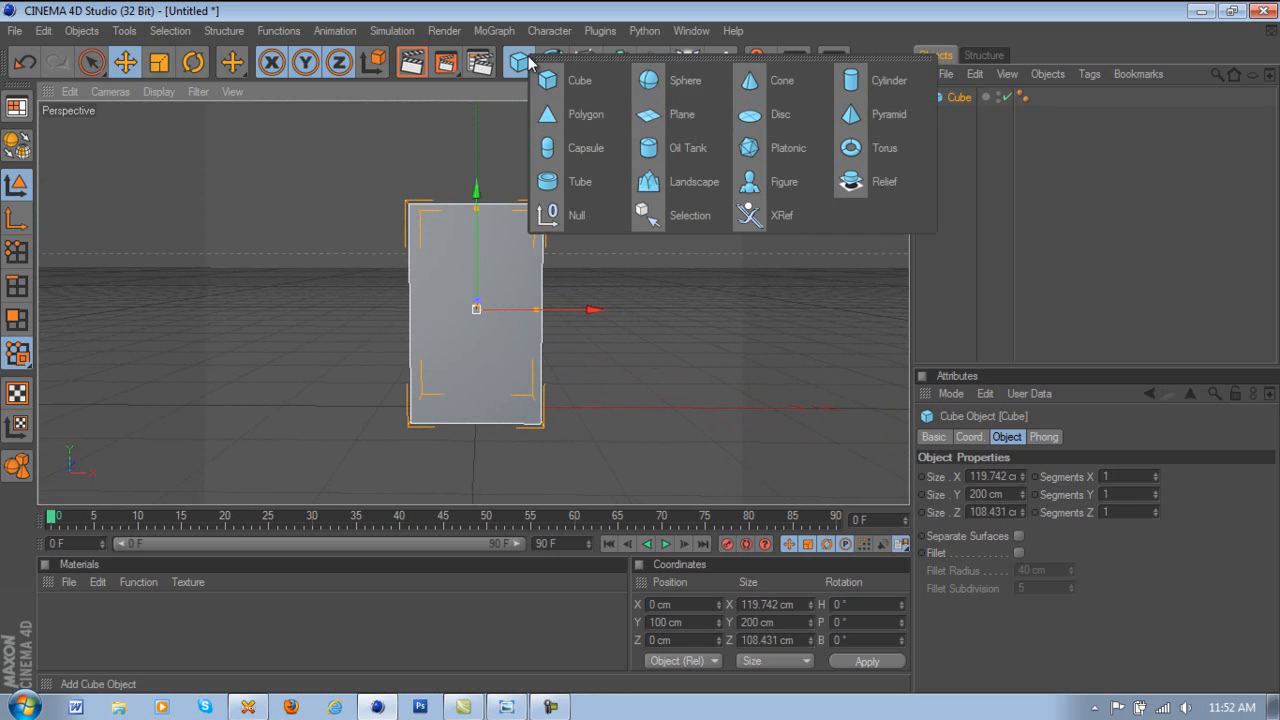
pyautogui.click(885, 80)
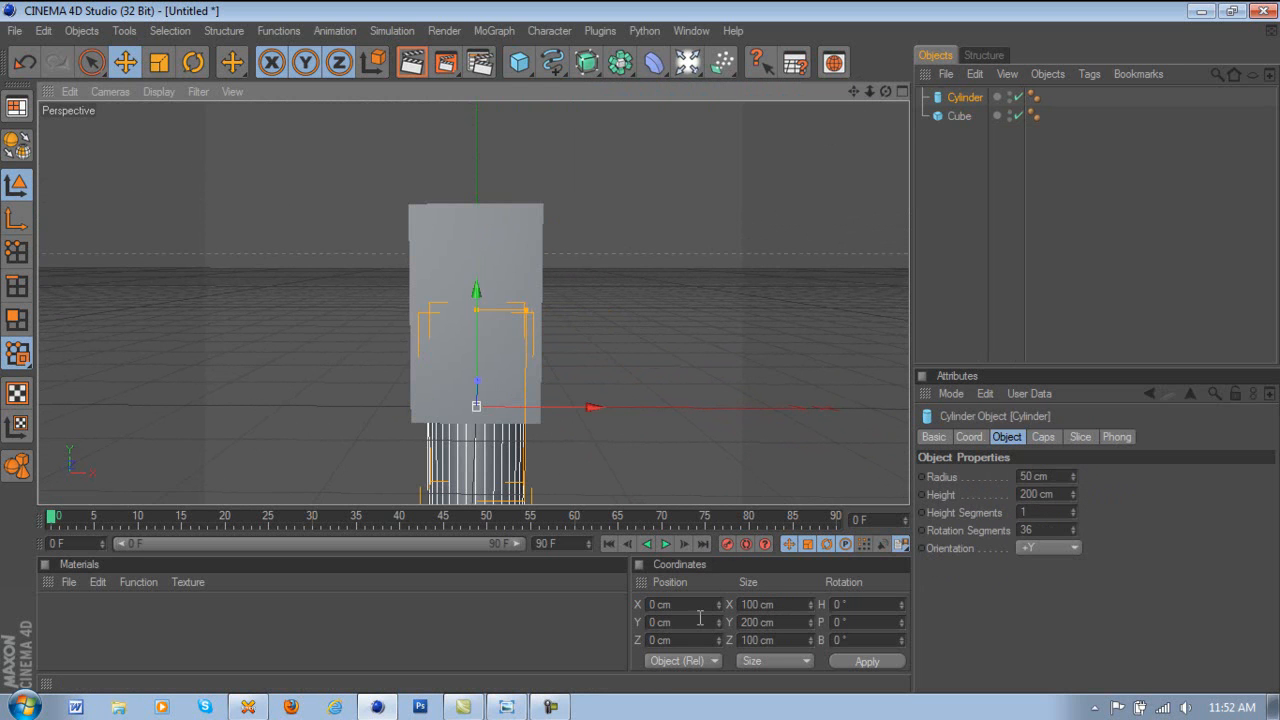
pyautogui.click(655, 622)
pyautogui.write('100')
pyautogui.press('Return')
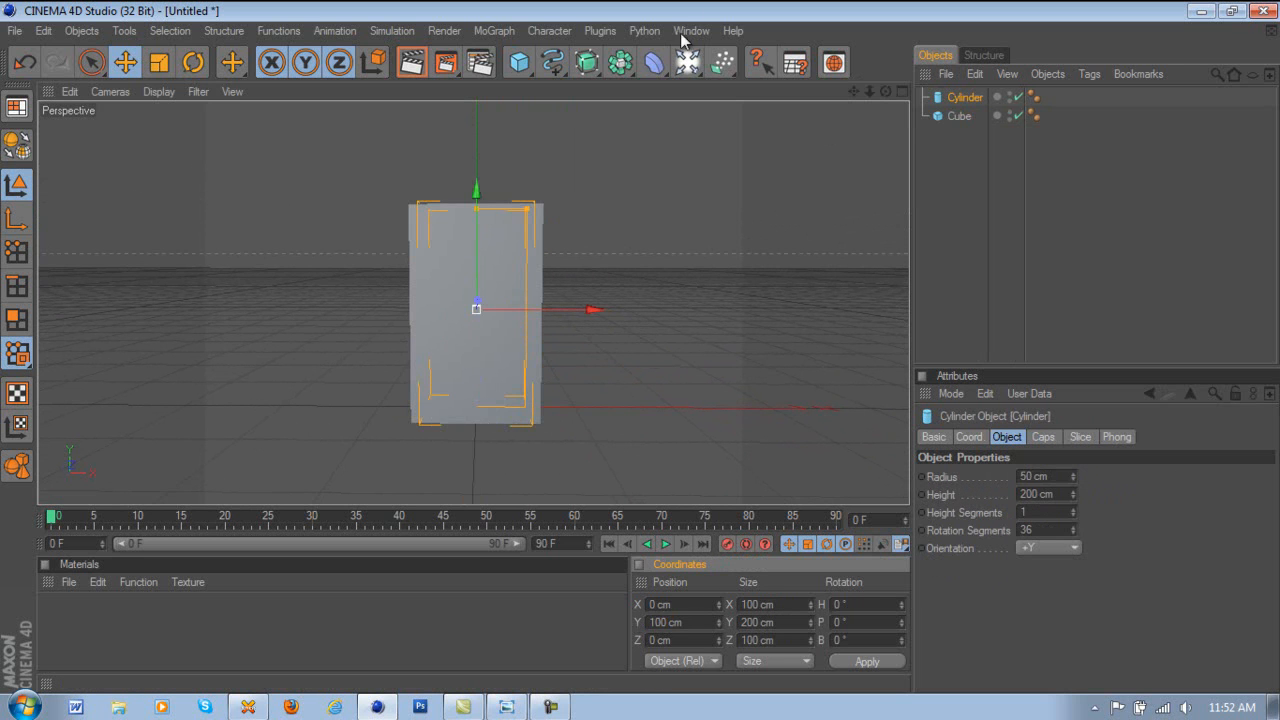
# - Rotate the cylinder to a 90° pitch and reduce its radius to about 45 cm
pyautogui.click(194, 64)
pyautogui.moveTo(464, 268); pyautogui.dragTo(468, 345)
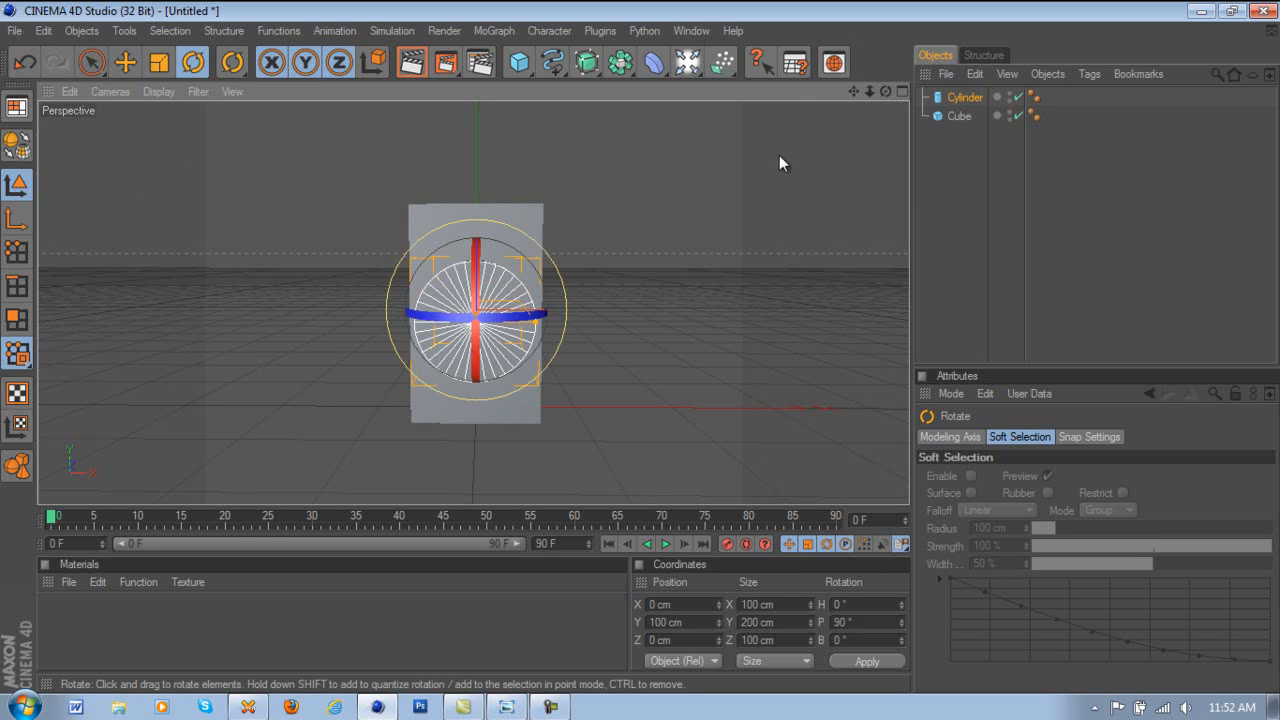
pyautogui.moveTo(640, 350)
pyautogui.mouseDown()
pyautogui.moveTo(599, 341)
pyautogui.moveTo(640, 350)
pyautogui.mouseUp()
pyautogui.moveTo(536, 317); pyautogui.dragTo(643, 347)
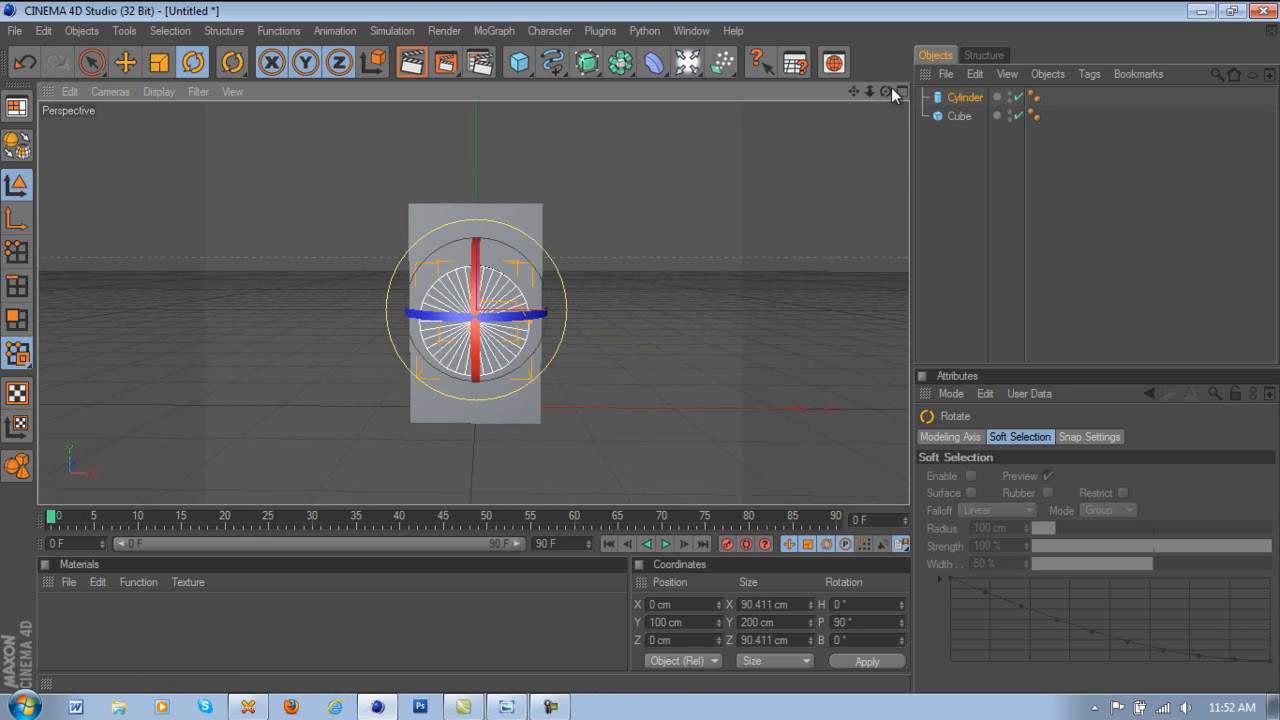
# - Move the cylinder forward through the box's front to about Z -70.8 cm and lower it to about Y 77.3 cm
pyautogui.moveTo(639, 348)
pyautogui.keyDown('alt'); pyautogui.mouseDown()
pyautogui.moveTo(609, 351)
pyautogui.moveTo(630, 348)
pyautogui.mouseUp(); pyautogui.keyUp('alt')
pyautogui.click(125, 63)
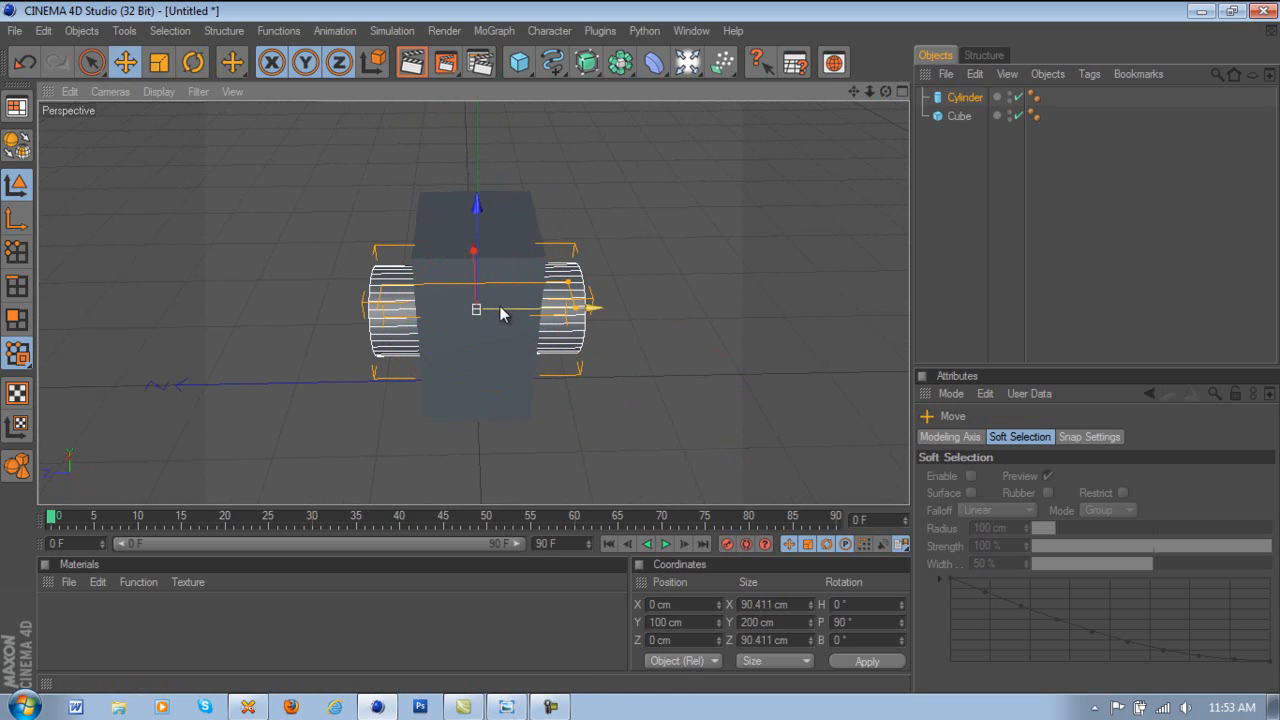
pyautogui.moveTo(503, 302); pyautogui.dragTo(643, 330)
pyautogui.moveTo(555, 235); pyautogui.dragTo(557, 258)
# - Lower the cylinder in the Front view to about Y 67 cm, centred in the lower half of the box
pyautogui.middleClick(707, 264)
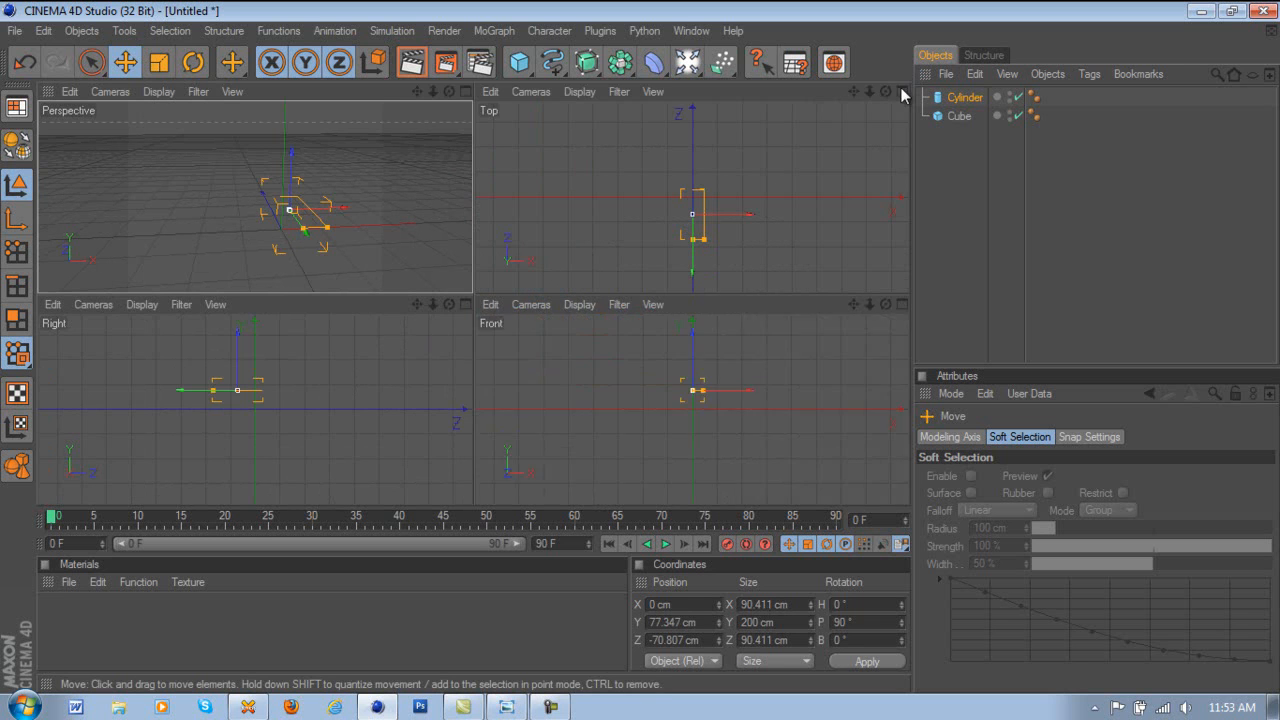
pyautogui.middleClick(626, 380)
pyautogui.scroll(5, 514, 243)
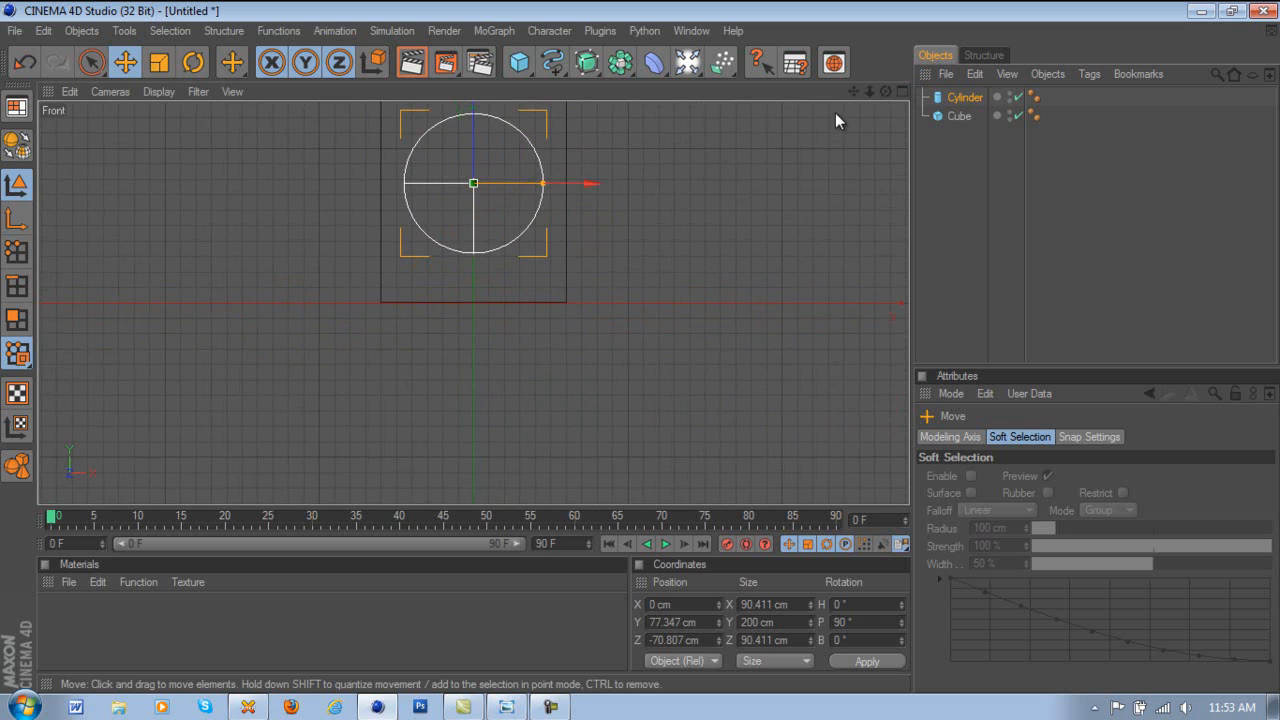
pyautogui.moveTo(853, 91); pyautogui.dragTo(545, 126)
pyautogui.moveTo(460, 192); pyautogui.dragTo(640, 345)
# - Add a Boole object and nest the cube and cylinder in it, cube first, to cut the speaker hole
pyautogui.middleClick(760, 138)
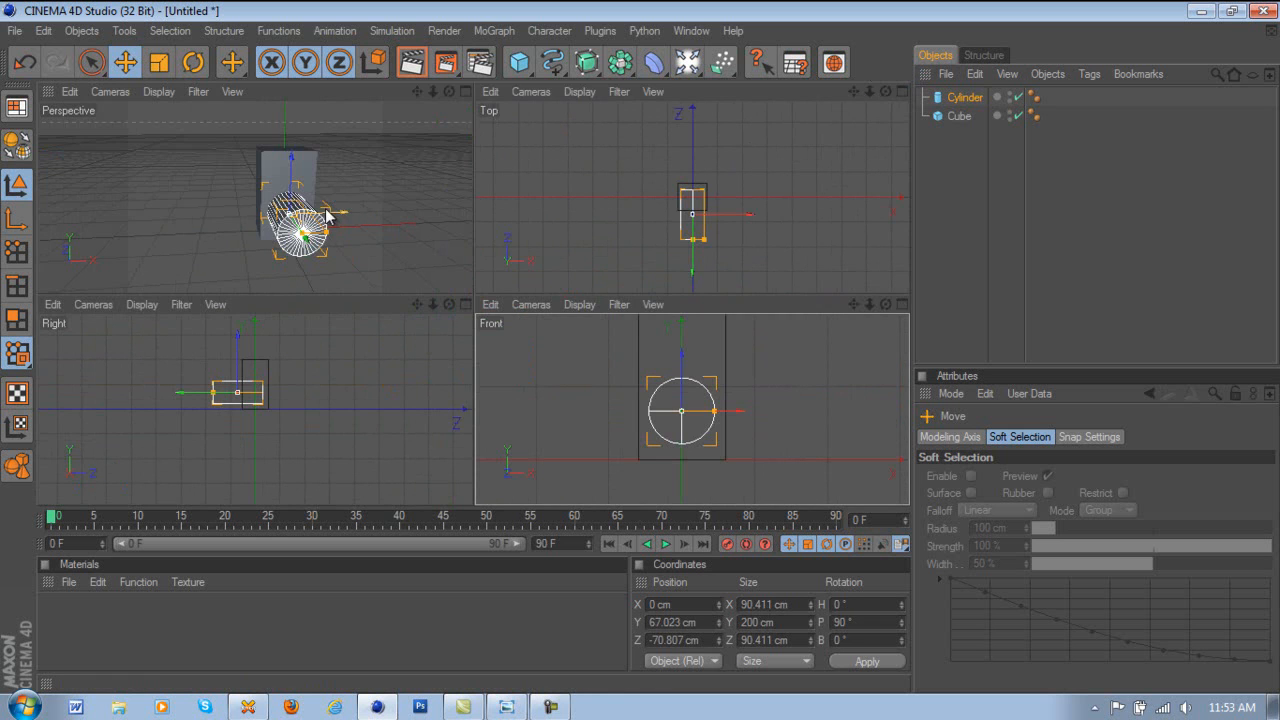
pyautogui.middleClick(354, 193)
pyautogui.moveTo(638, 348)
pyautogui.mouseDown()
pyautogui.moveTo(707, 340)
pyautogui.moveTo(640, 348)
pyautogui.mouseUp()
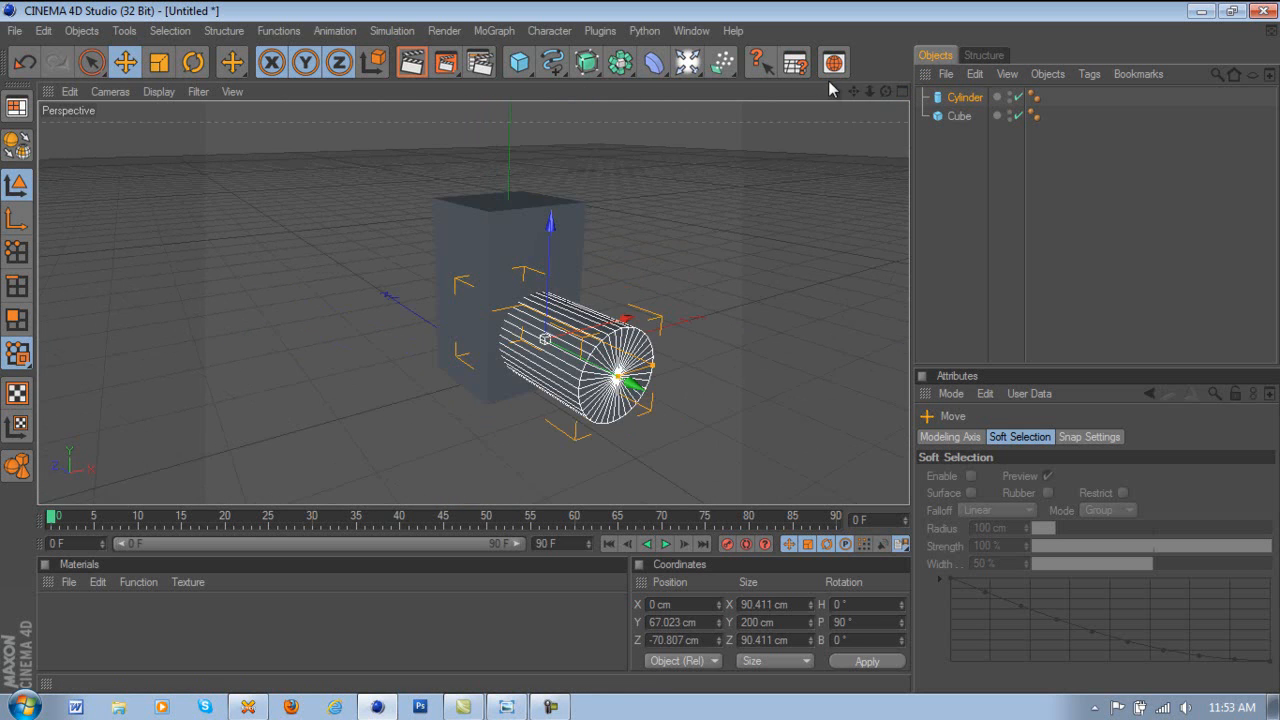
pyautogui.click(618, 64)
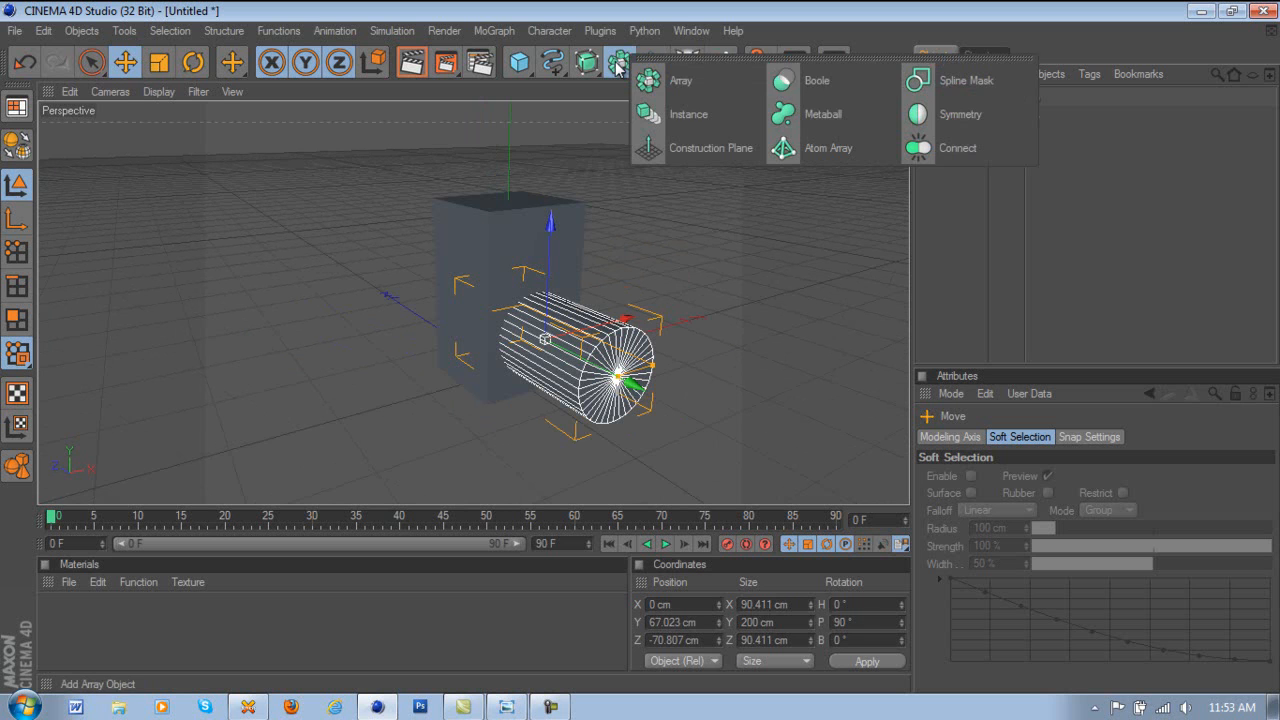
pyautogui.click(818, 81)
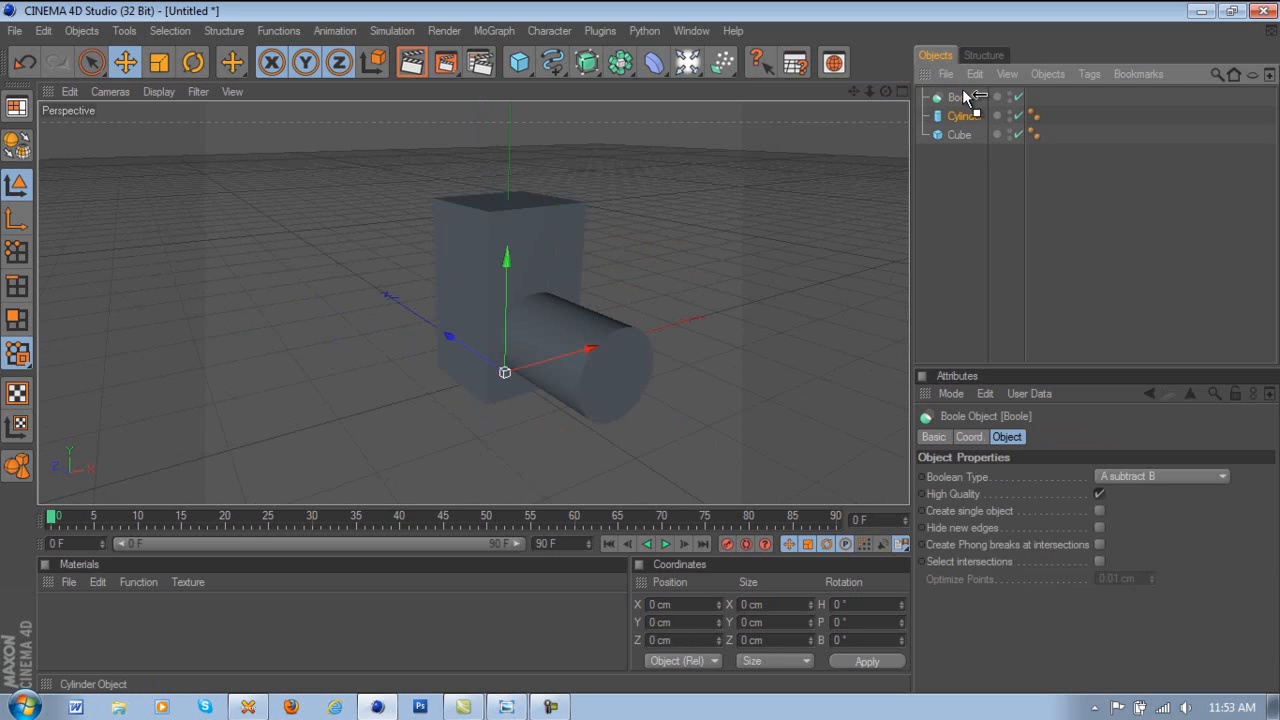
pyautogui.moveTo(963, 96)
pyautogui.mouseDown()
pyautogui.moveTo(955, 122)
pyautogui.moveTo(946, 97)
pyautogui.mouseUp()
pyautogui.moveTo(869, 88); pyautogui.dragTo(645, 344)
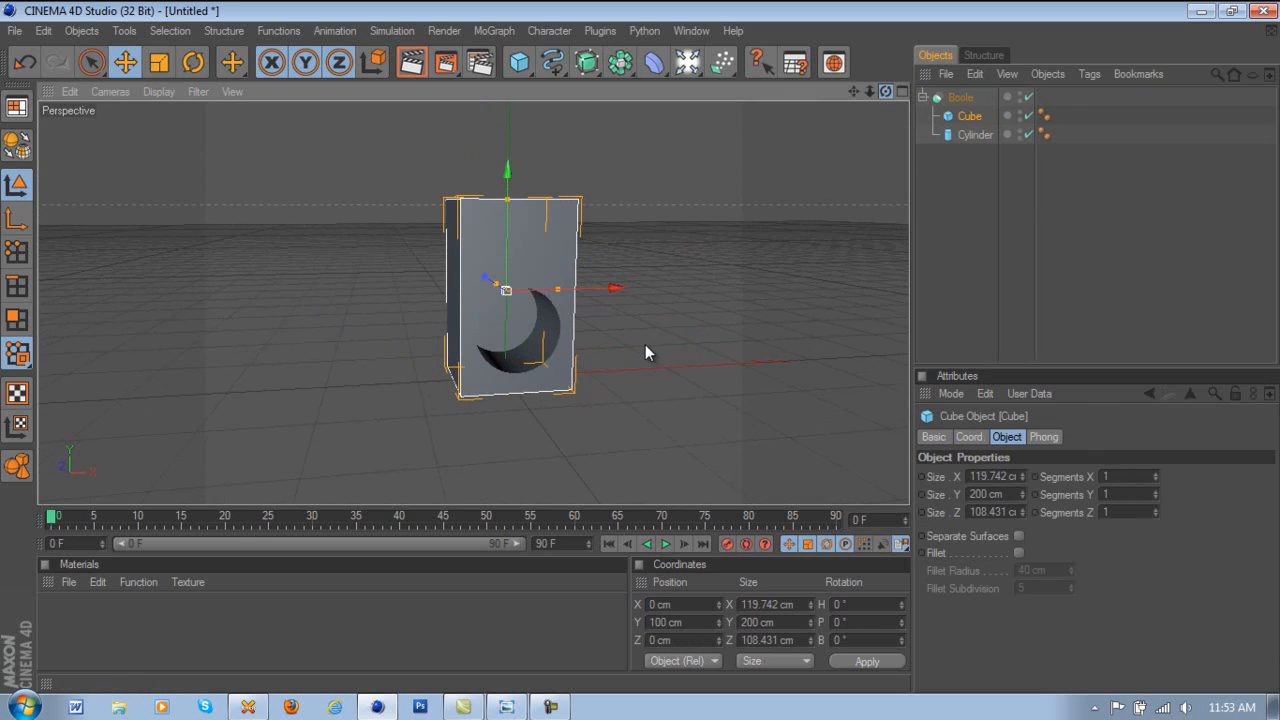
# - Examine the cube and the cylinder inside the Boole and the order in which they are subtracted
pyautogui.click(967, 137)
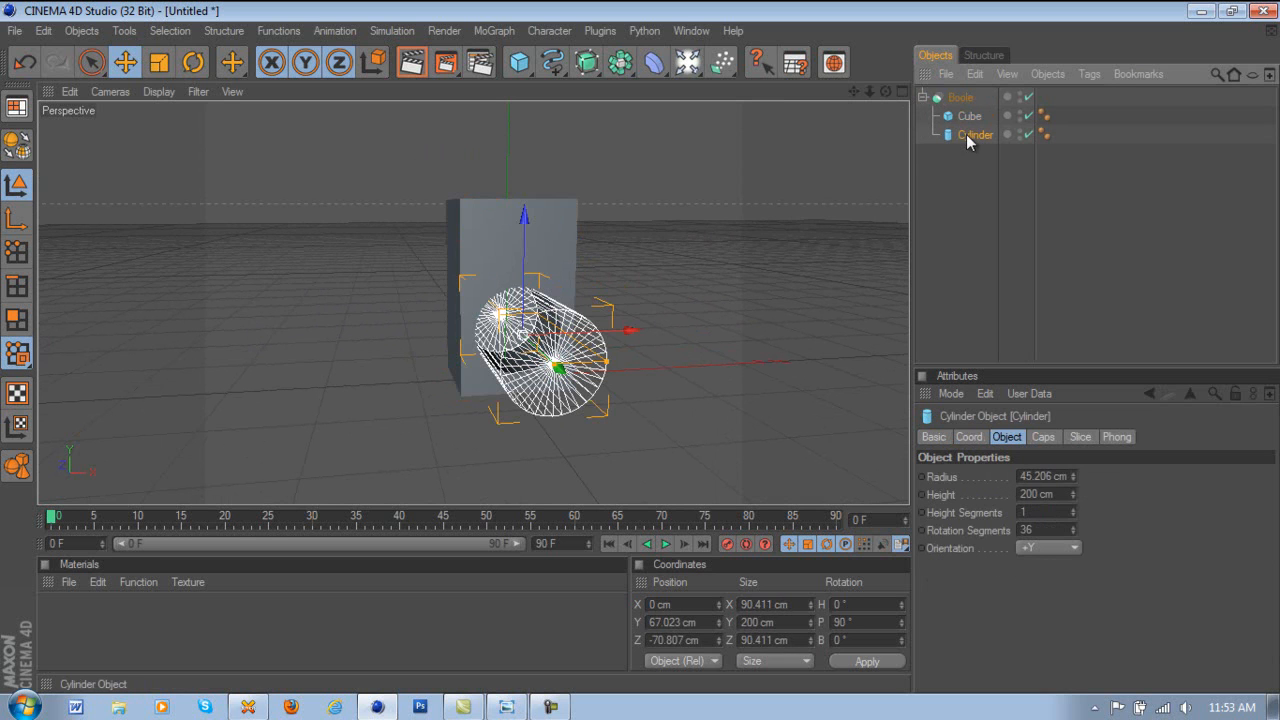
pyautogui.click(967, 118)
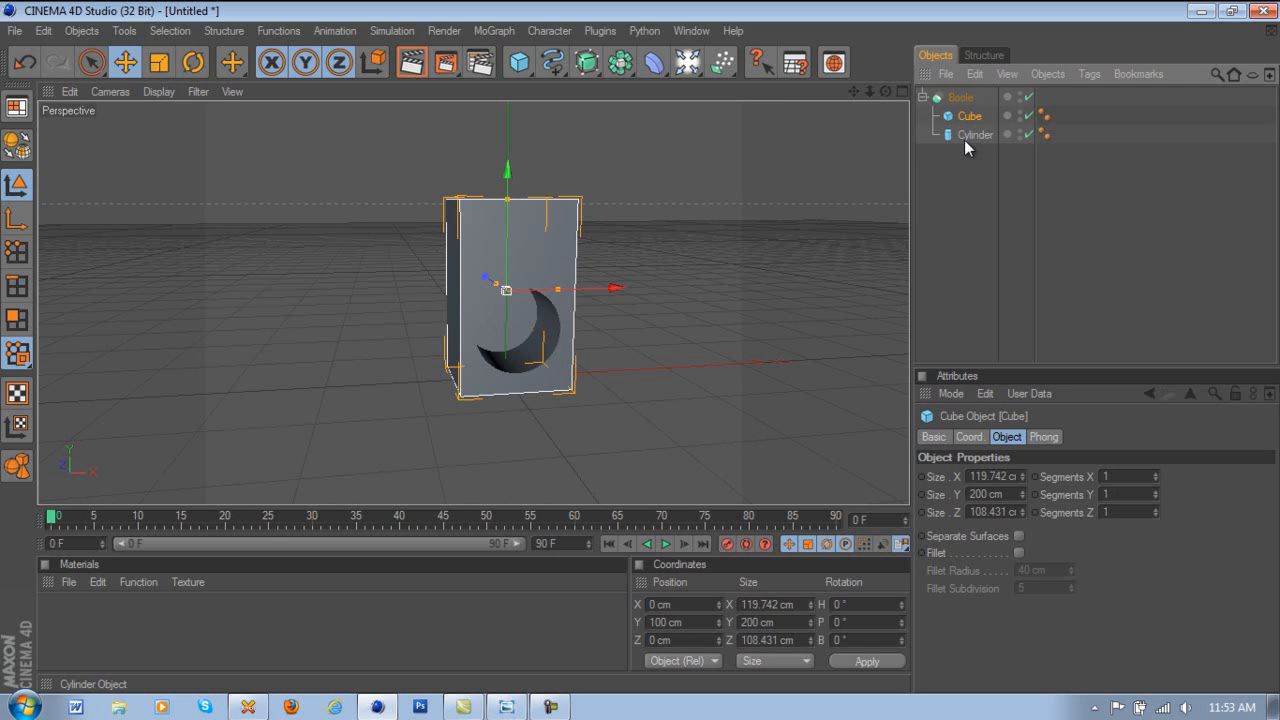
pyautogui.moveTo(960, 135); pyautogui.dragTo(642, 348)
pyautogui.moveTo(969, 134); pyautogui.dragTo(969, 117)
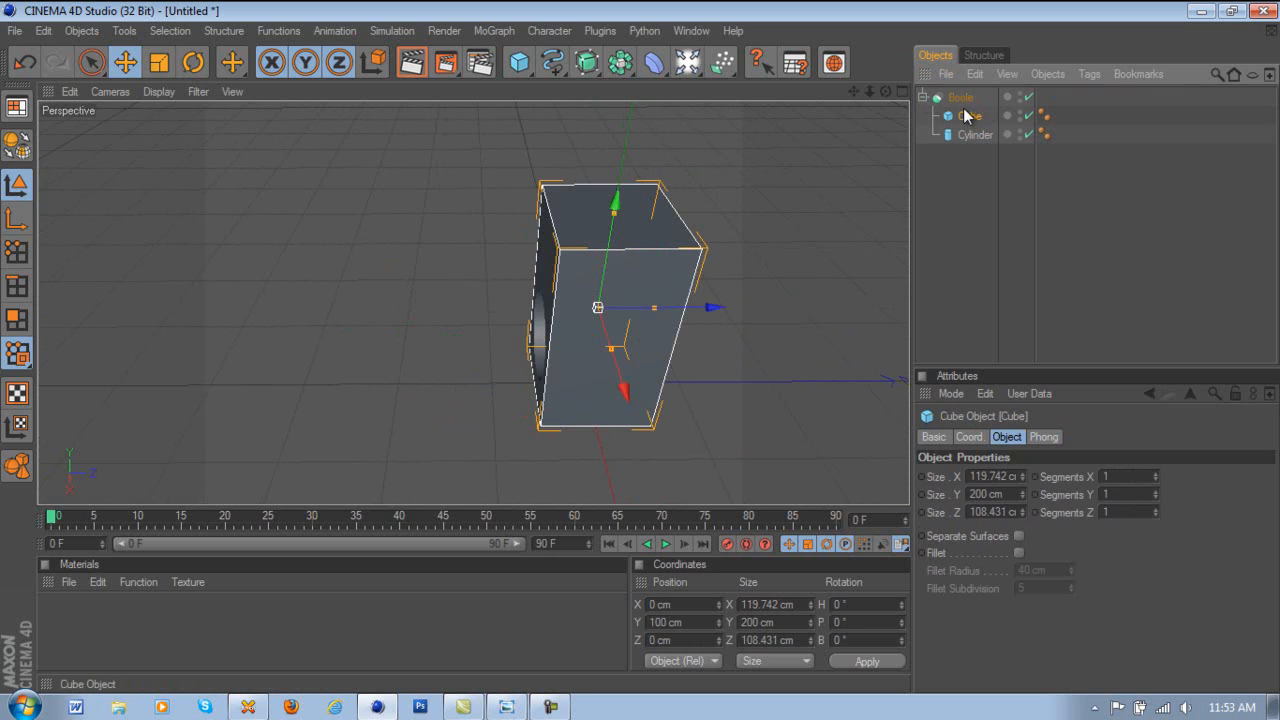
# - Add a torus primitive and rotate it to a 90° pitch so it stands parallel to the box's front
pyautogui.moveTo(640, 352)
pyautogui.keyDown('alt'); pyautogui.mouseDown()
pyautogui.moveTo(686, 387)
pyautogui.moveTo(640, 344)
pyautogui.moveTo(520, 420)
pyautogui.moveTo(627, 338)
pyautogui.moveTo(639, 355)
pyautogui.mouseUp(); pyautogui.keyUp('alt')
pyautogui.moveTo(859, 93); pyautogui.dragTo(625, 345)
pyautogui.moveTo(887, 92); pyautogui.dragTo(680, 335)
pyautogui.moveTo(519, 62); pyautogui.dragTo(857, 143)
pyautogui.scroll(-4, 743, 225)
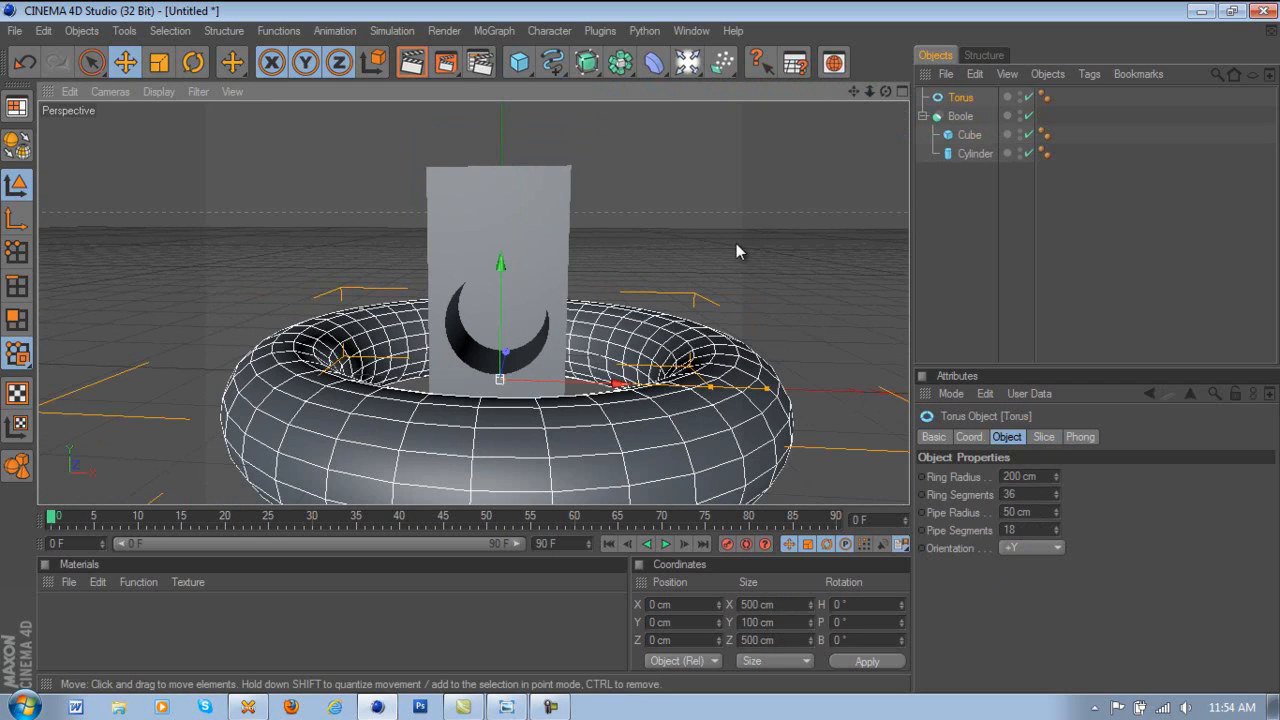
pyautogui.click(193, 62)
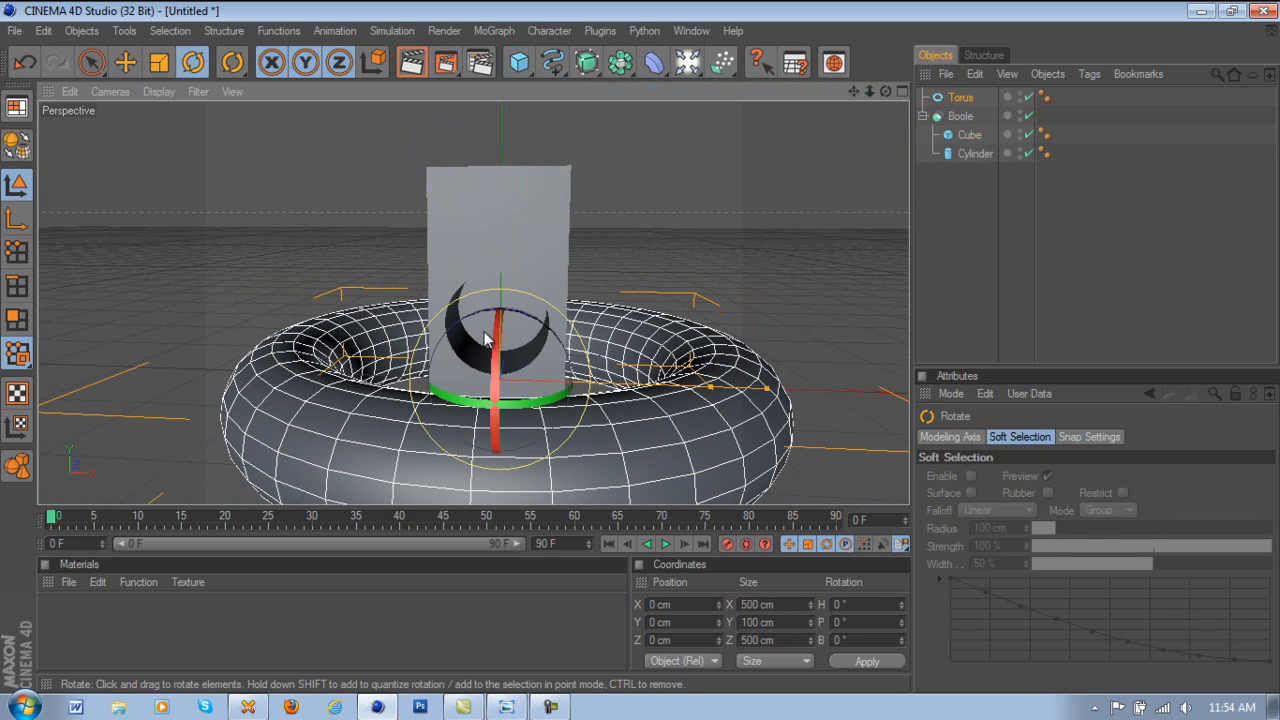
pyautogui.moveTo(492, 345); pyautogui.dragTo(485, 428)
# - Try the torus at a Y position of 100 cm, and undo the position change
pyautogui.click(686, 622)
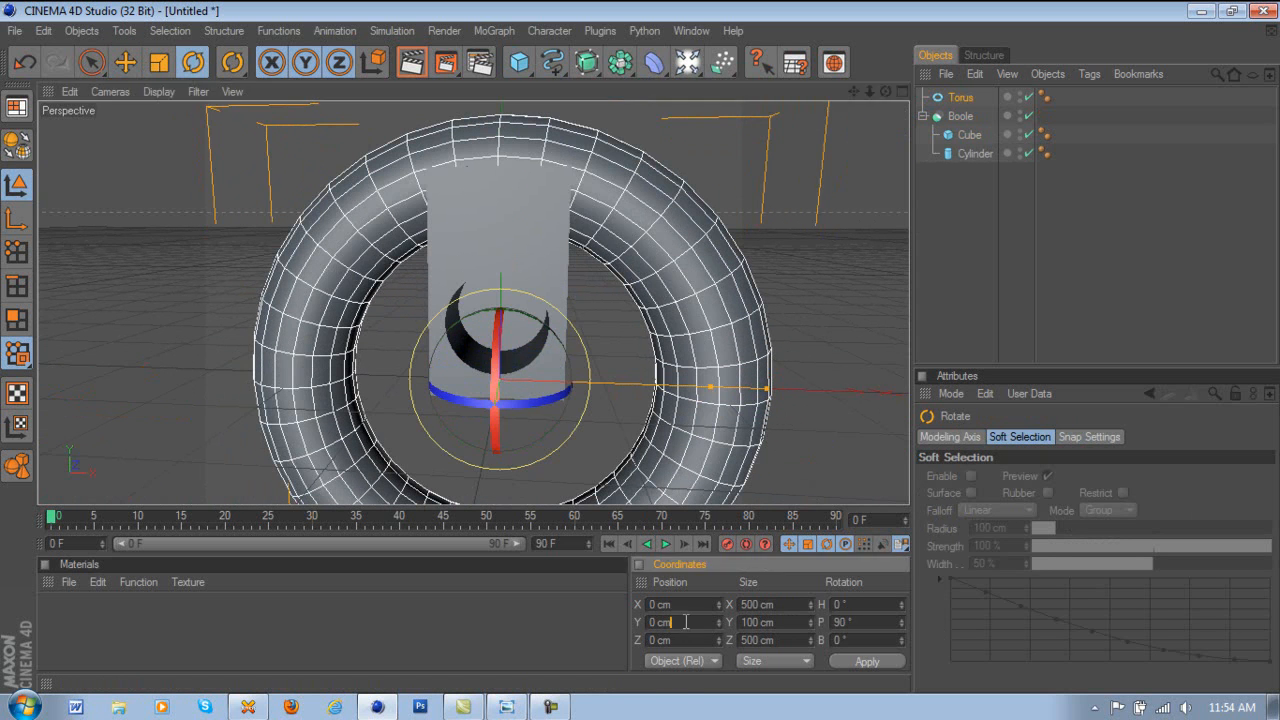
pyautogui.write('100')
pyautogui.press('Return')
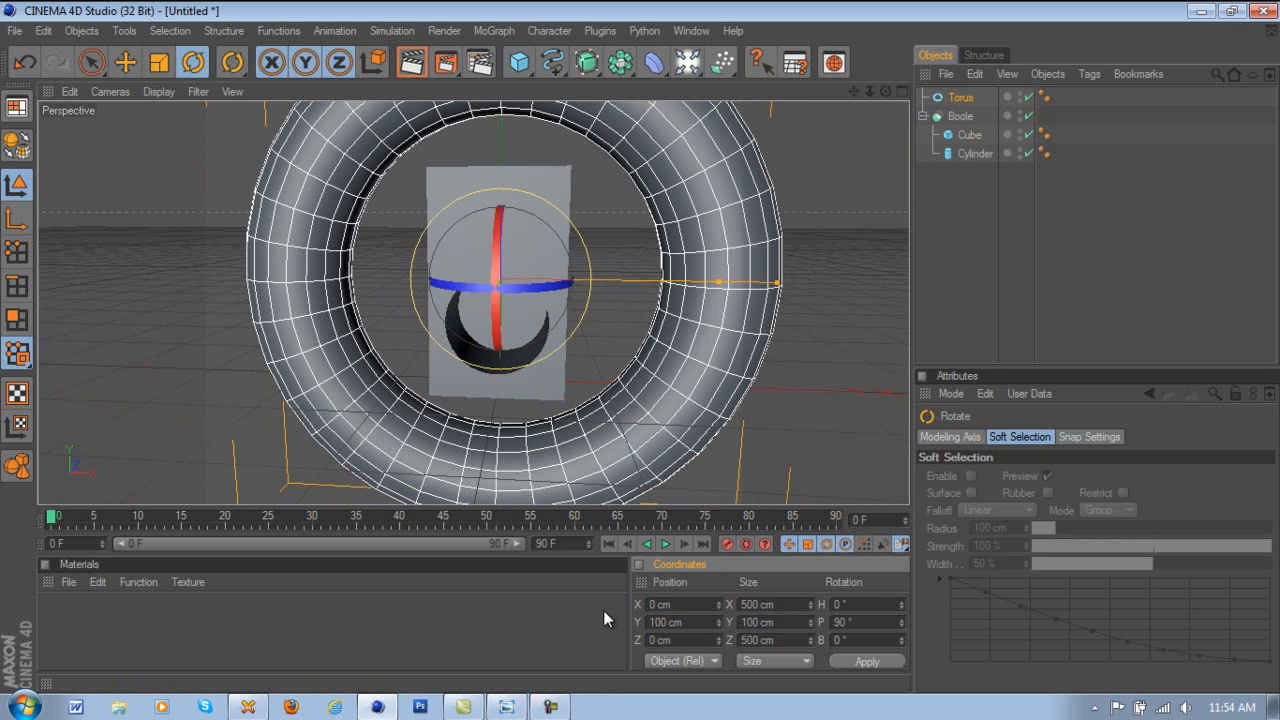
pyautogui.scroll(-2, 530, 400)
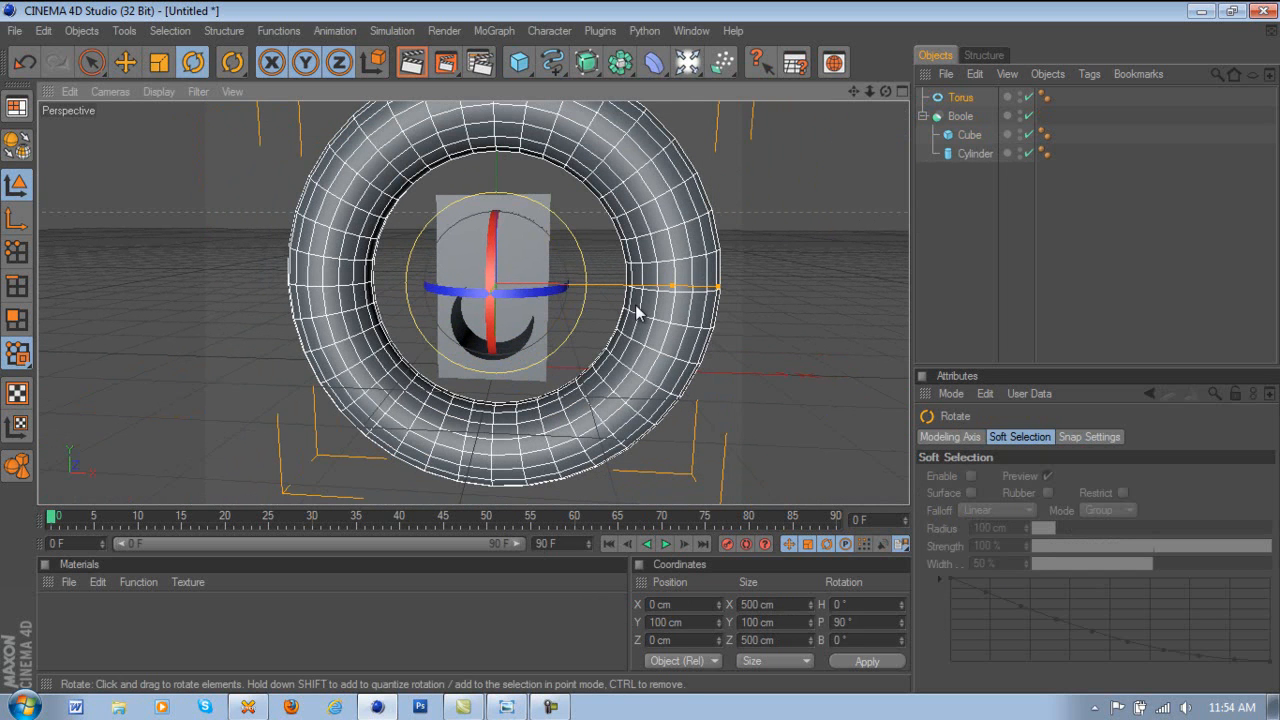
pyautogui.hotkey('ctrl', 'z')
# - Shrink the torus into a thin ring about 135.7 cm across with a pipe about 6.5 cm thick
pyautogui.click(159, 62)
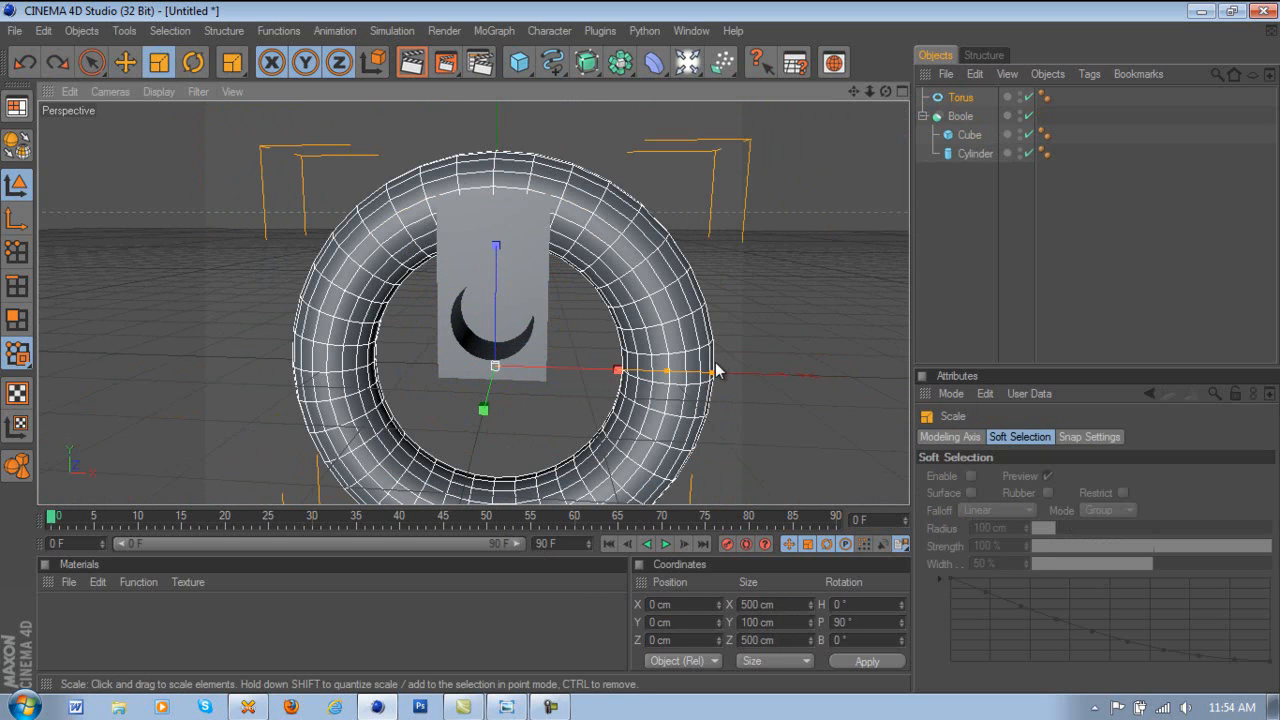
pyautogui.scroll(3, 689, 372)
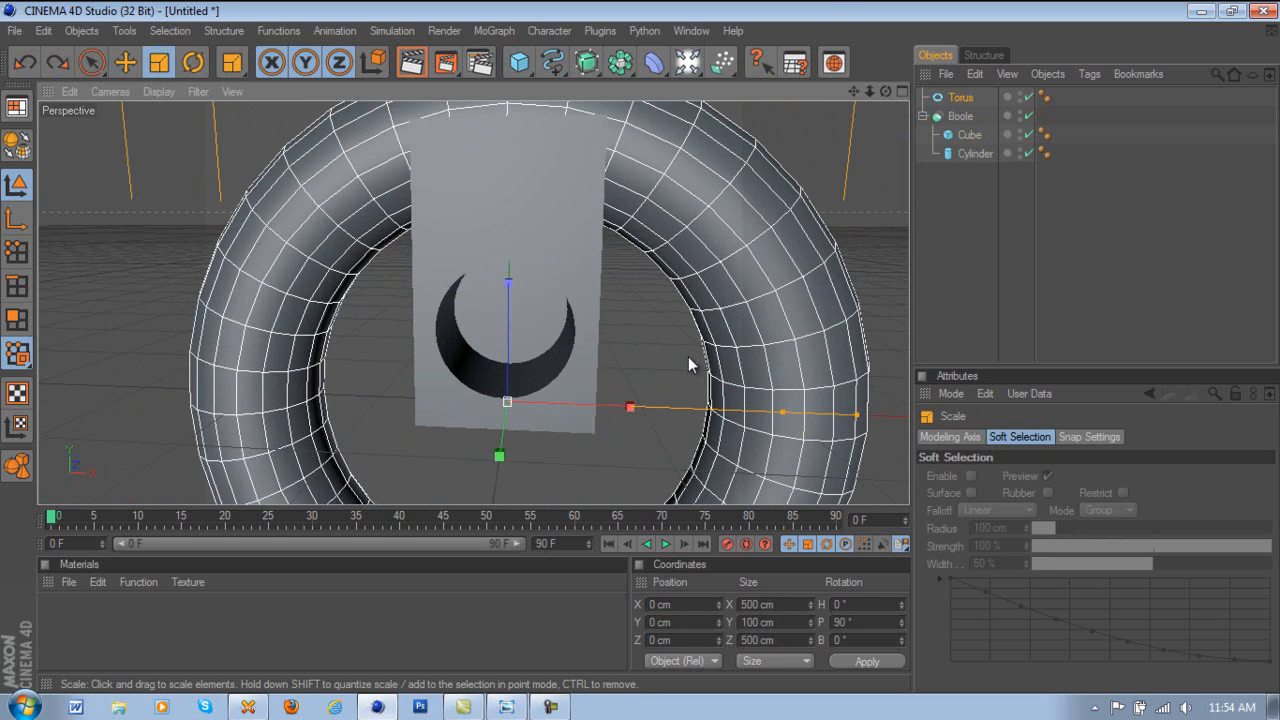
pyautogui.keyDown('alt'); pyautogui.moveTo(688, 369); pyautogui.dragTo(708, 227); pyautogui.keyUp('alt')
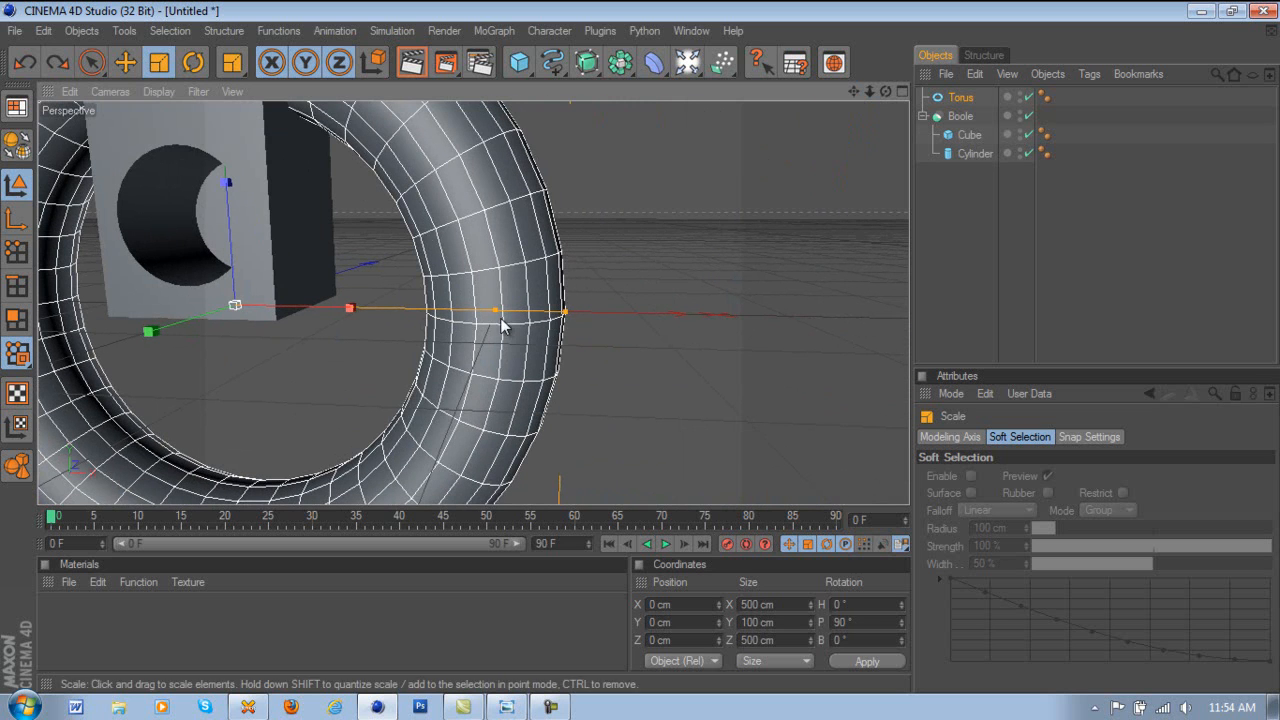
pyautogui.moveTo(572, 317); pyautogui.dragTo(639, 347)
pyautogui.moveTo(854, 91); pyautogui.dragTo(624, 371)
# - Move the torus along Z to about -54.2 cm so its pipe is centred on the box's front face
pyautogui.click(125, 62)
pyautogui.middleClick(624, 371)
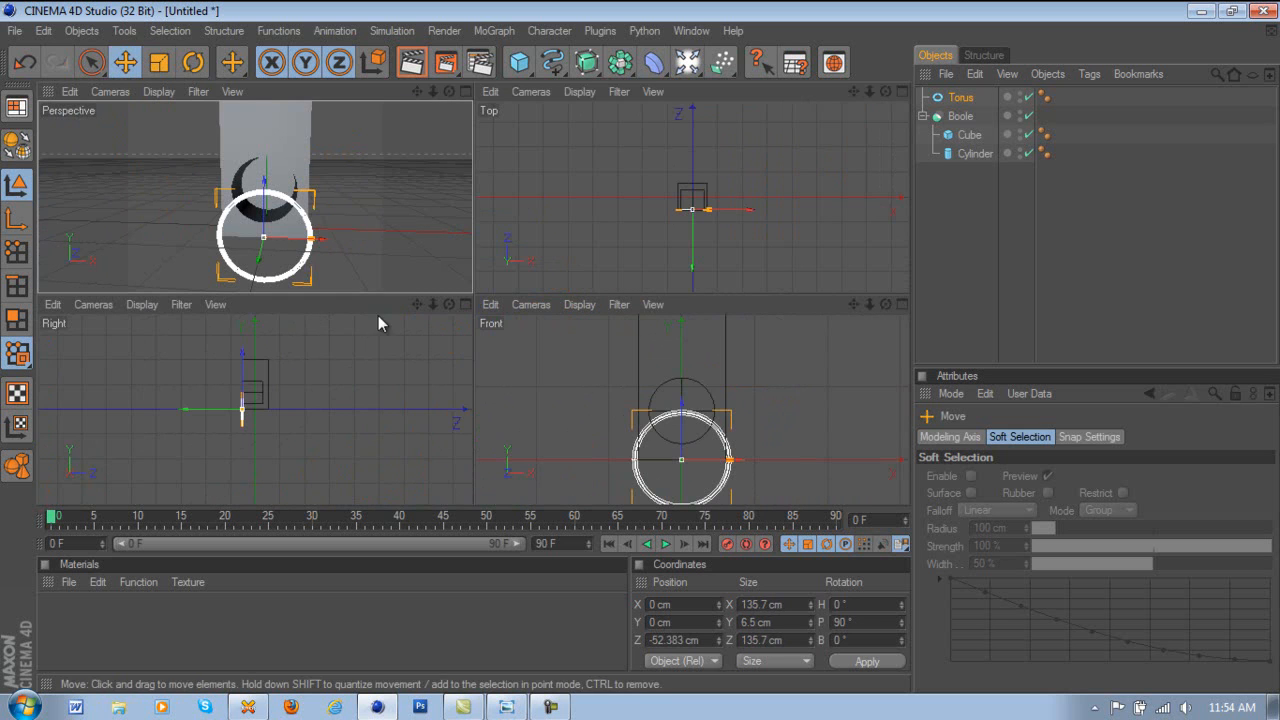
pyautogui.middleClick(240, 367)
pyautogui.scroll(6, 510, 275)
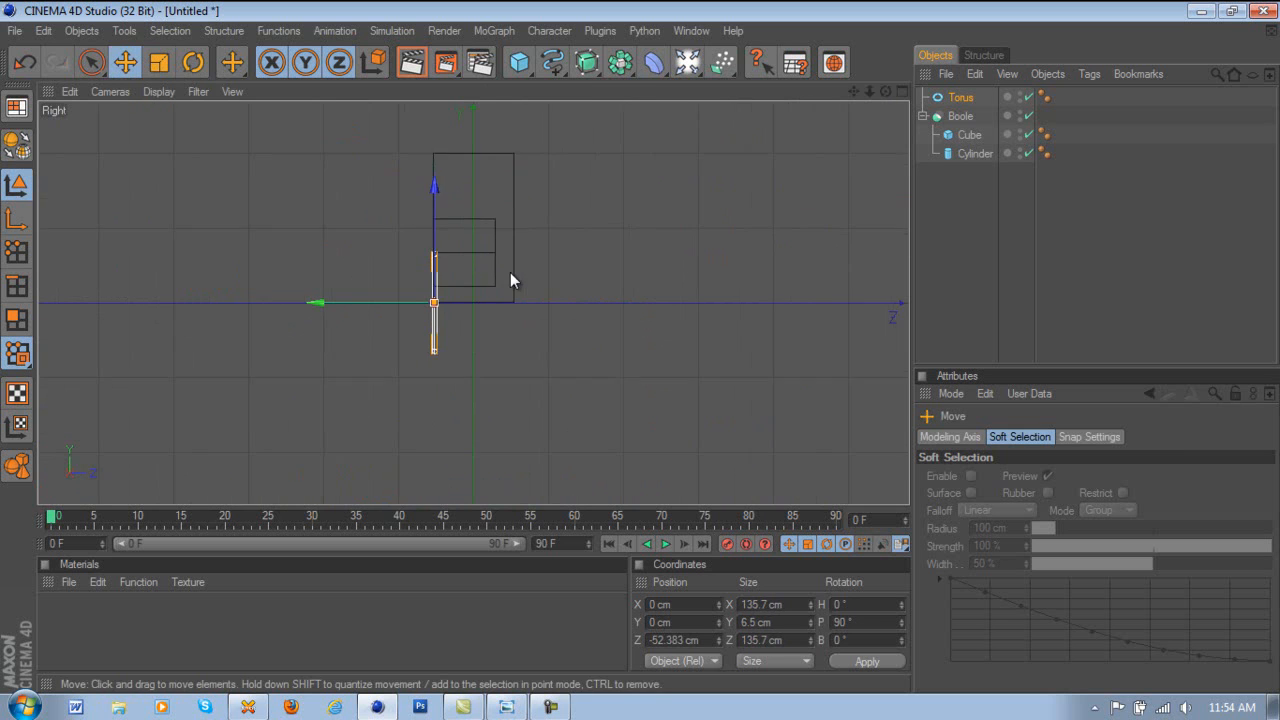
pyautogui.scroll(3, 411, 212)
pyautogui.keyDown('alt'); pyautogui.moveTo(486, 241); pyautogui.dragTo(551, 391, button='middle'); pyautogui.keyUp('alt')
pyautogui.scroll(4, 364, 308)
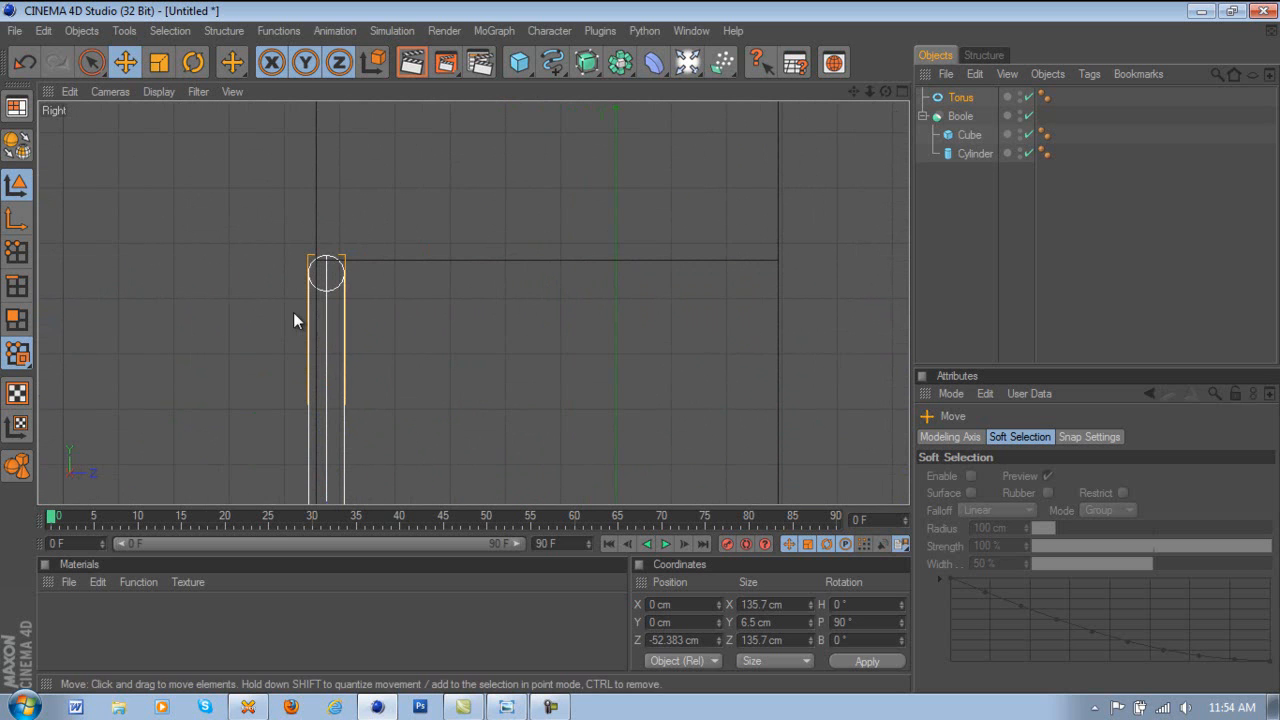
pyautogui.moveTo(850, 88); pyautogui.dragTo(640, 351)
pyautogui.scroll(3, 549, 265)
pyautogui.scroll(4, 469, 381)
pyautogui.moveTo(478, 419); pyautogui.dragTo(638, 347)
pyautogui.scroll(6, 577, 330)
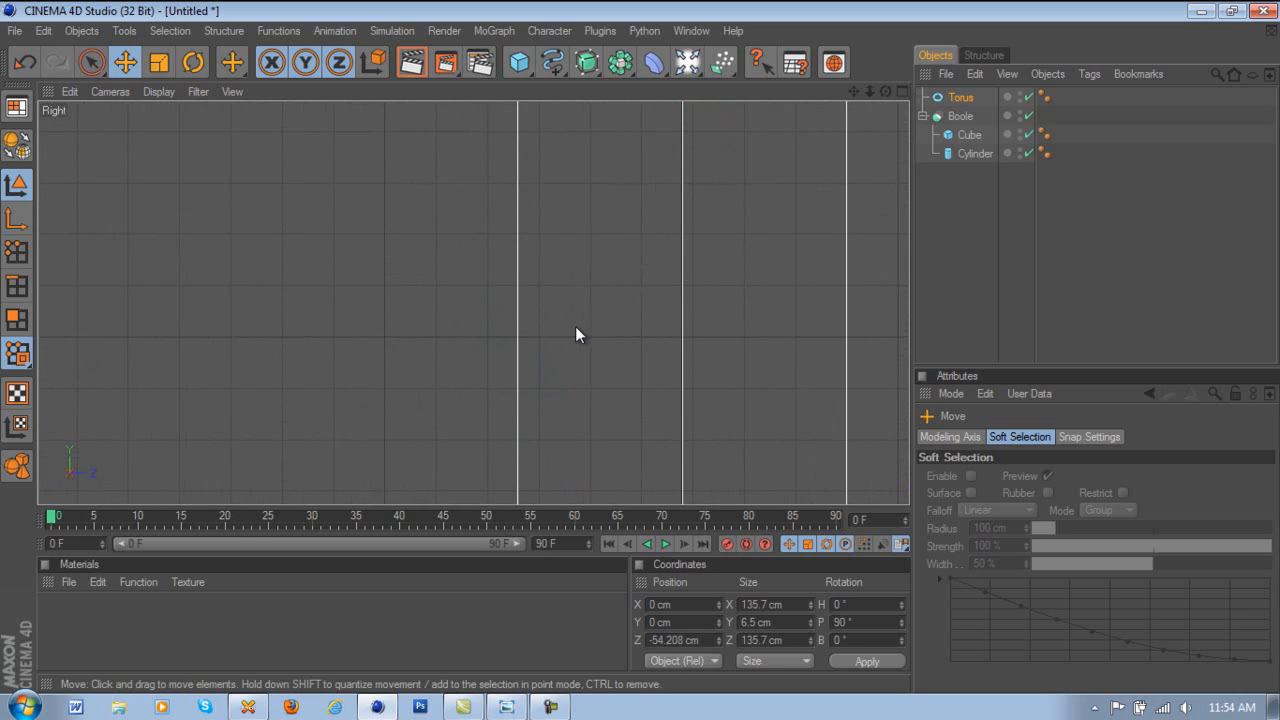
pyautogui.scroll(-6, 607, 328)
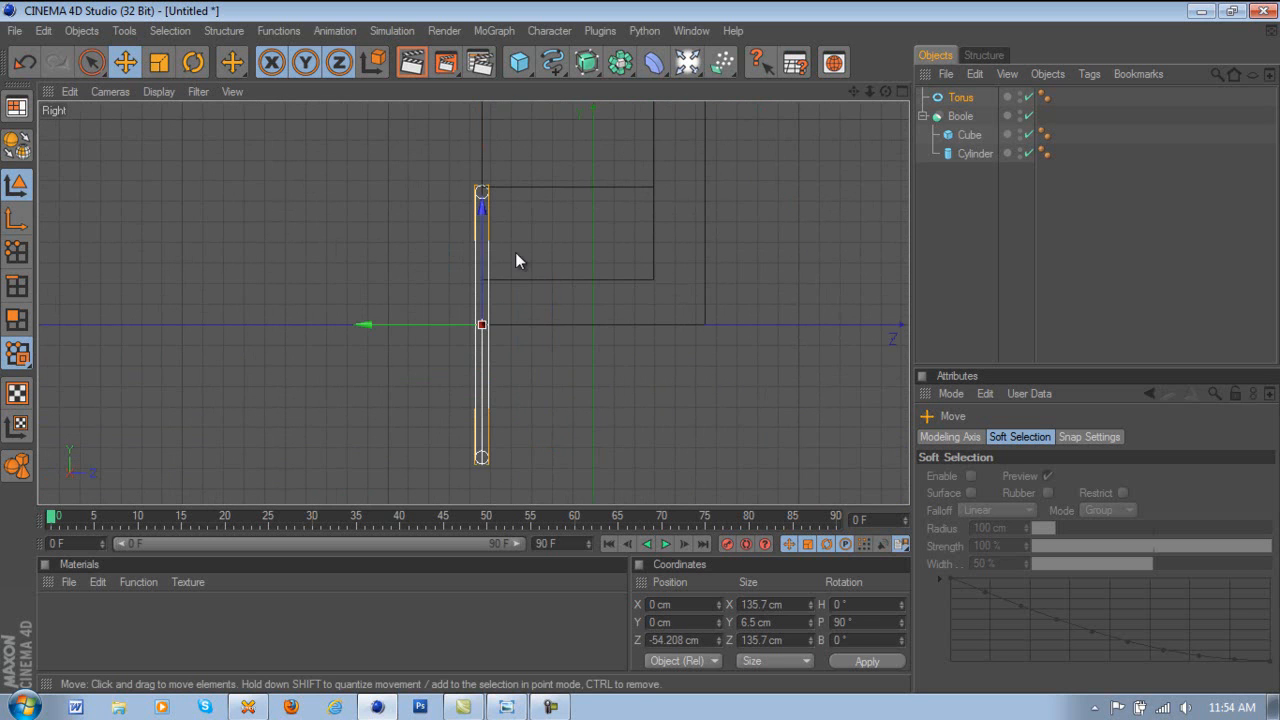
# - Raise the torus to a Y position of about 63.4 cm and shrink it to about 94.9 cm across around the speaker hole
pyautogui.middleClick(671, 217)
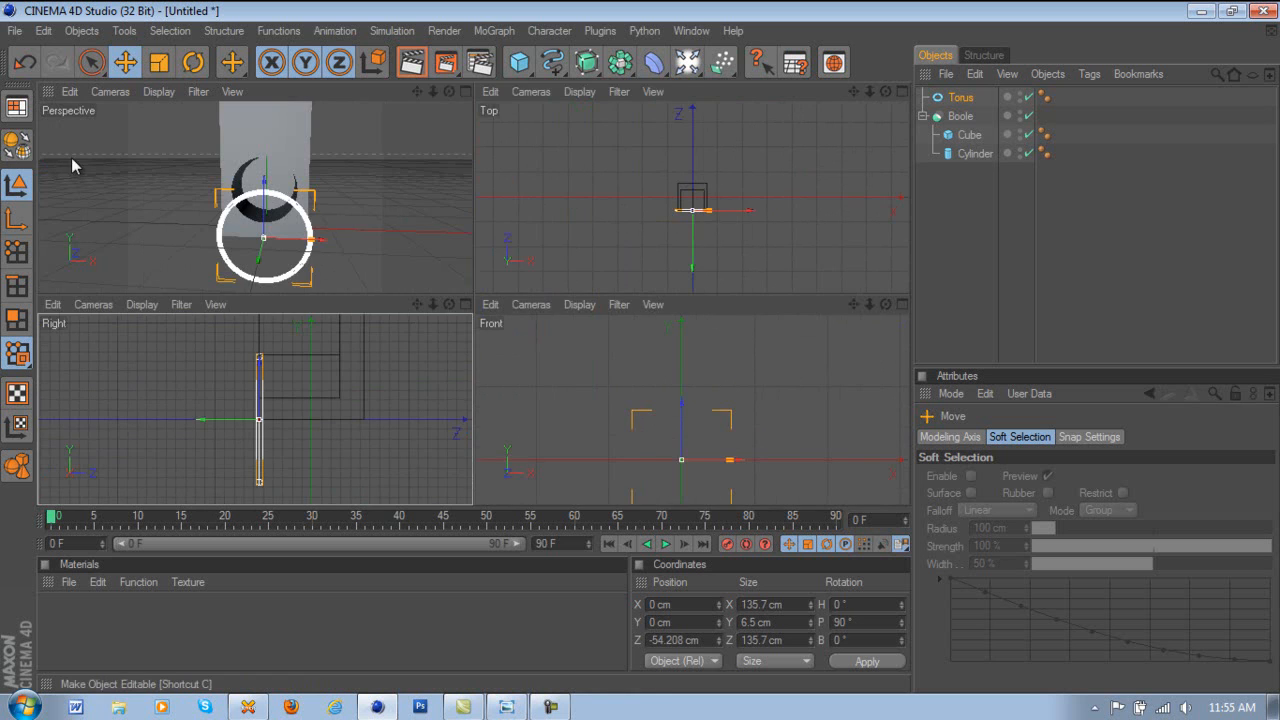
pyautogui.middleClick(170, 173)
pyautogui.moveTo(491, 311); pyautogui.dragTo(492, 207)
pyautogui.click(159, 62)
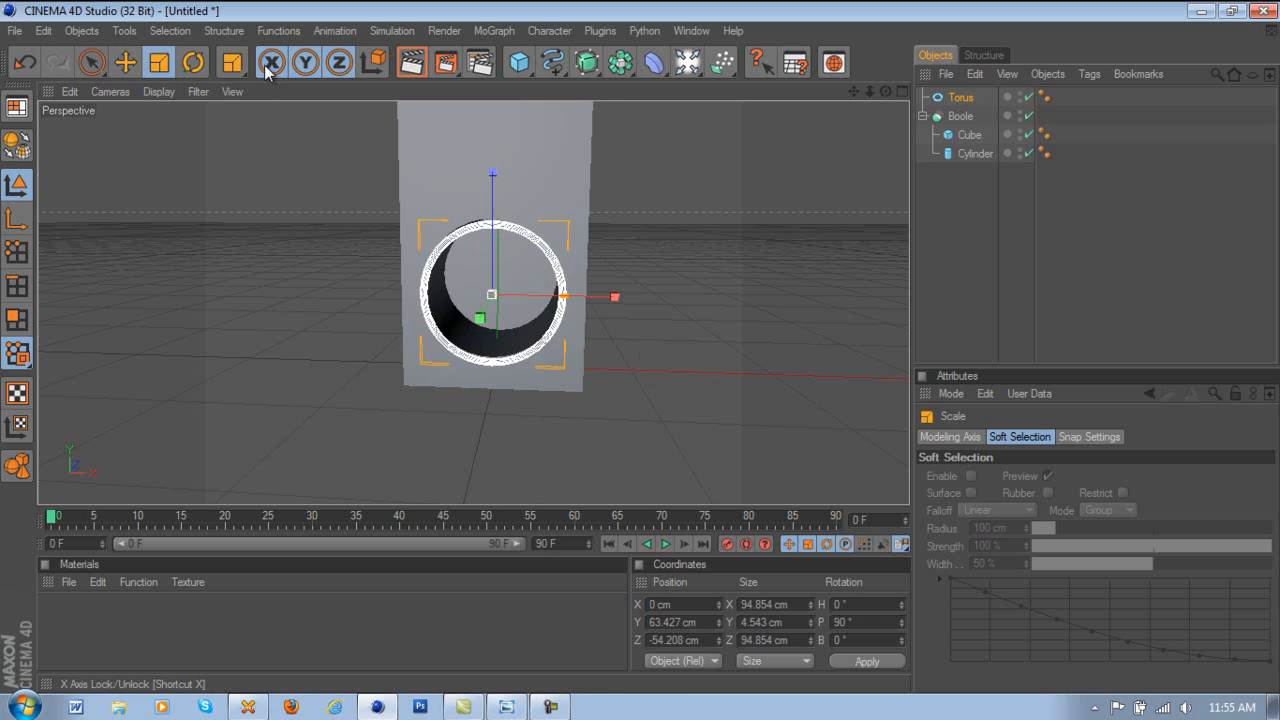
pyautogui.click(193, 62)
pyautogui.click(127, 63)
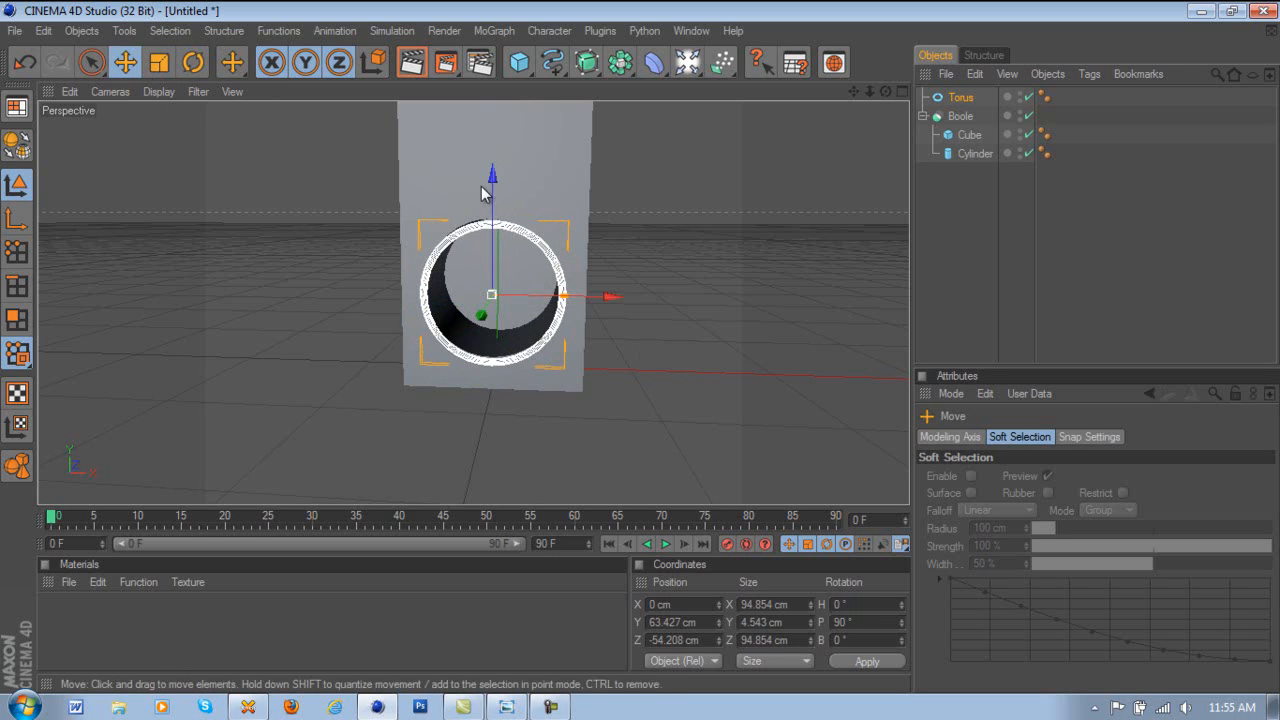
# - Fine-tune the torus height in the front view to about 67 cm in Y so it is centred on the hole
pyautogui.middleClick(494, 192)
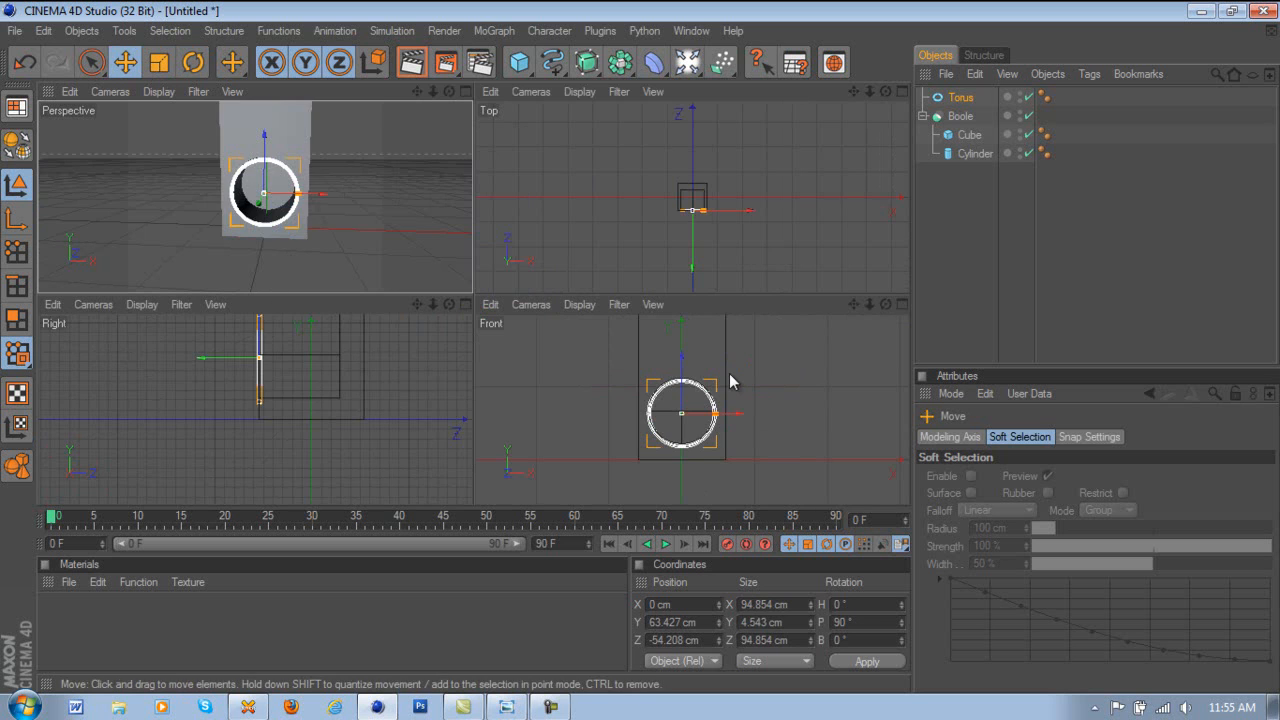
pyautogui.middleClick(651, 380)
pyautogui.scroll(2, 475, 234)
pyautogui.scroll(1, 442, 214)
pyautogui.moveTo(418, 254); pyautogui.dragTo(418, 244)
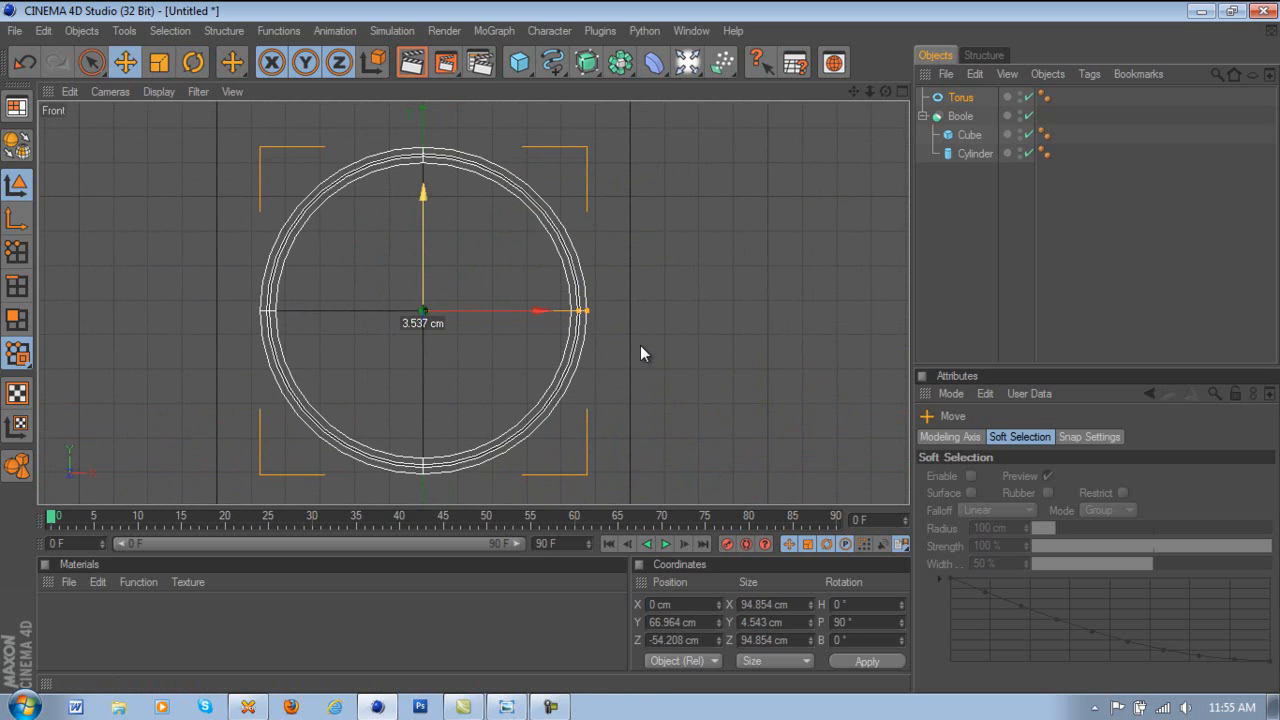
pyautogui.middleClick(420, 251)
pyautogui.middleClick(330, 210)
# - Add a cone primitive to the scene for the speaker cone
pyautogui.click(1005, 288)
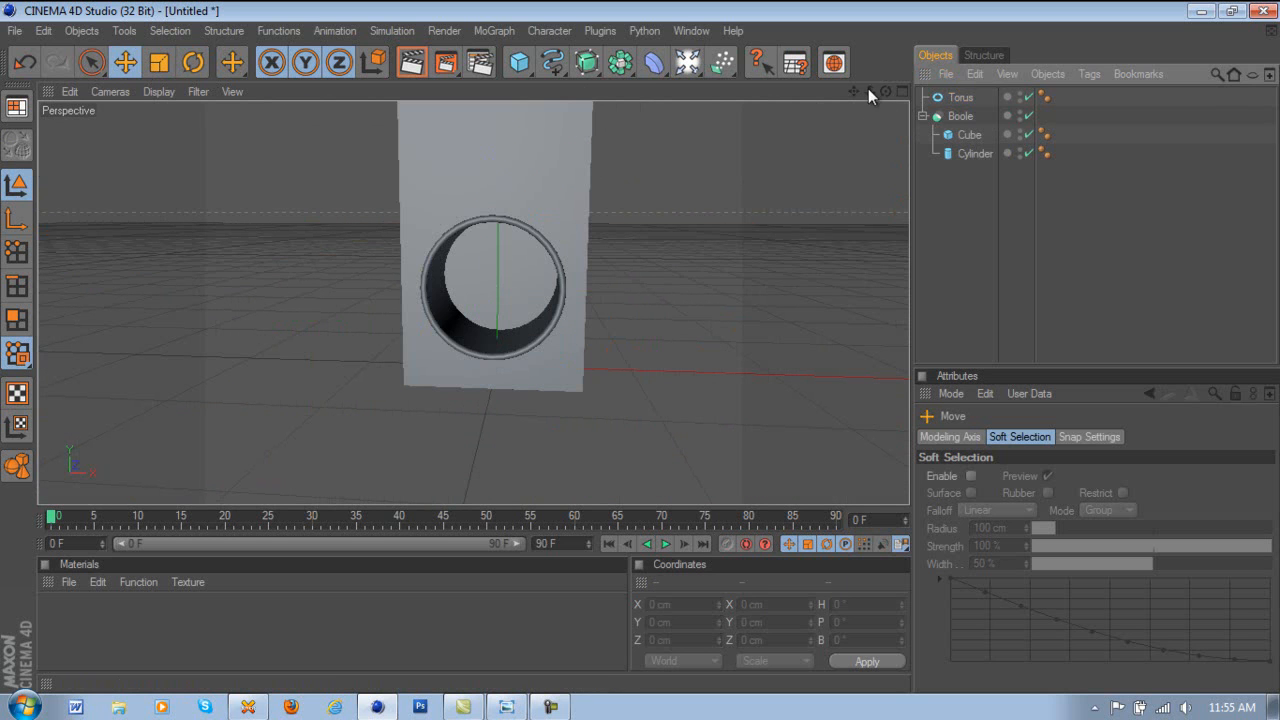
pyautogui.moveTo(879, 93); pyautogui.dragTo(628, 350)
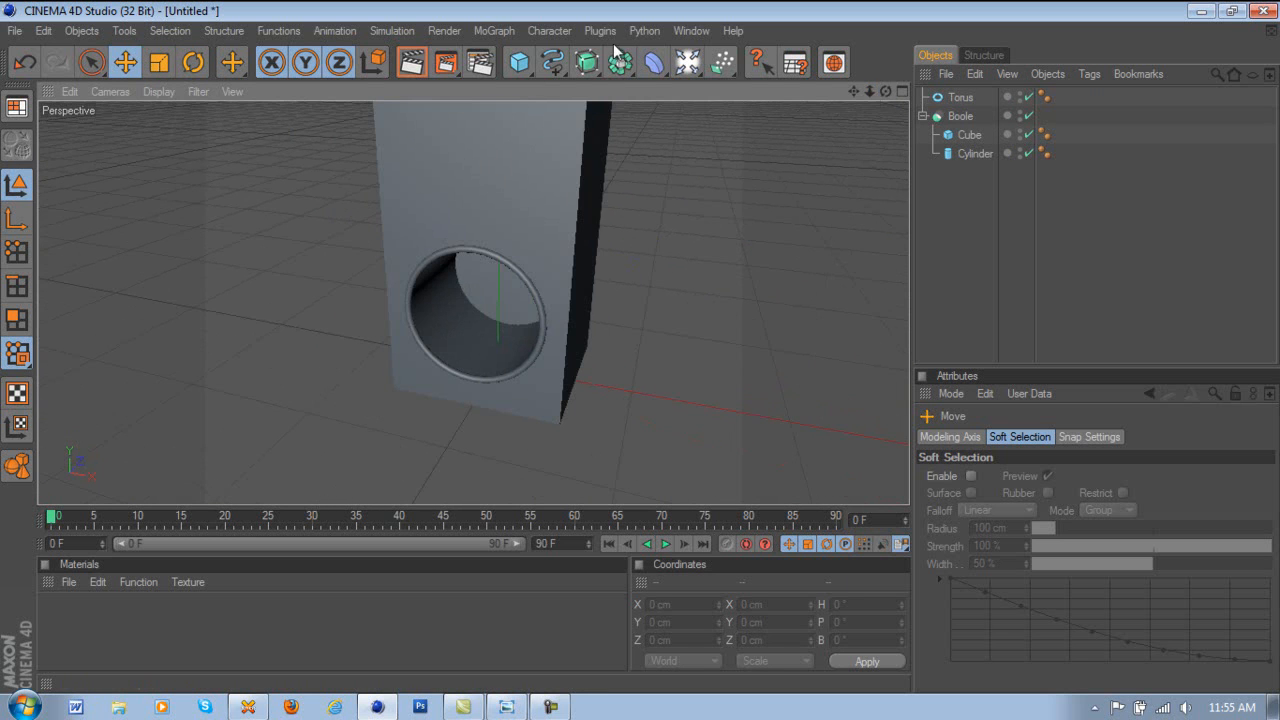
pyautogui.click(530, 69)
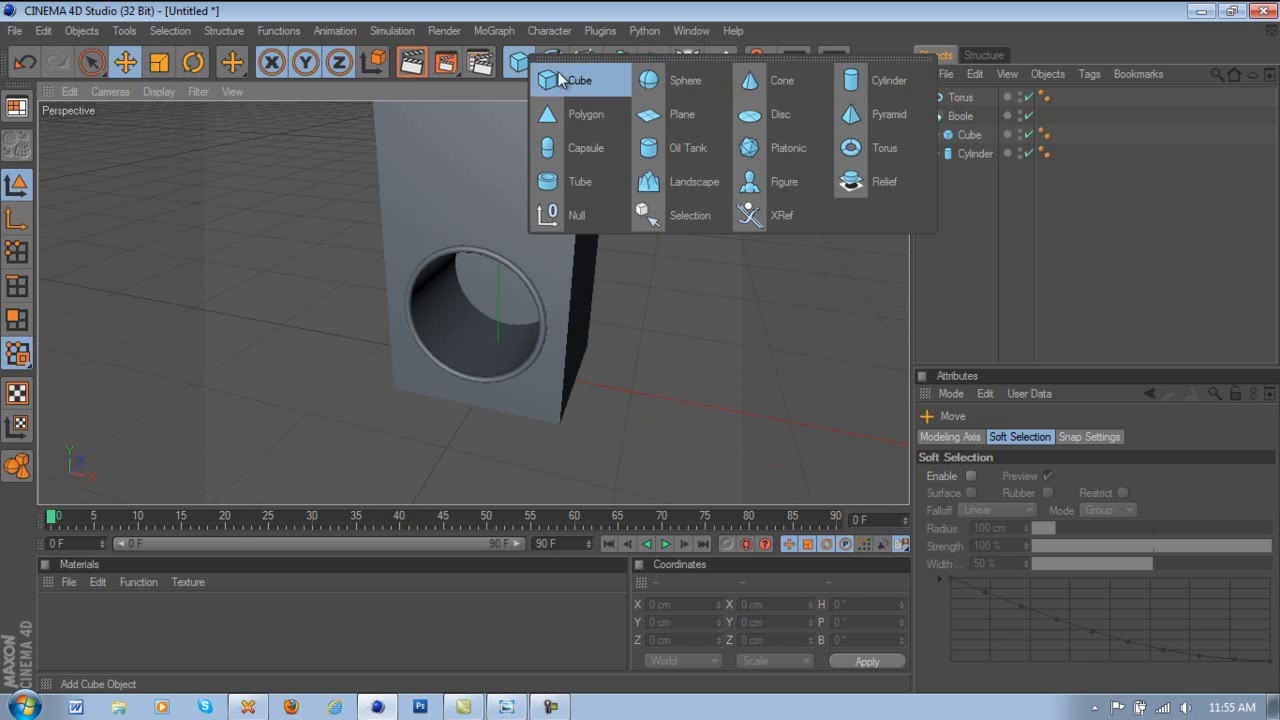
pyautogui.click(793, 86)
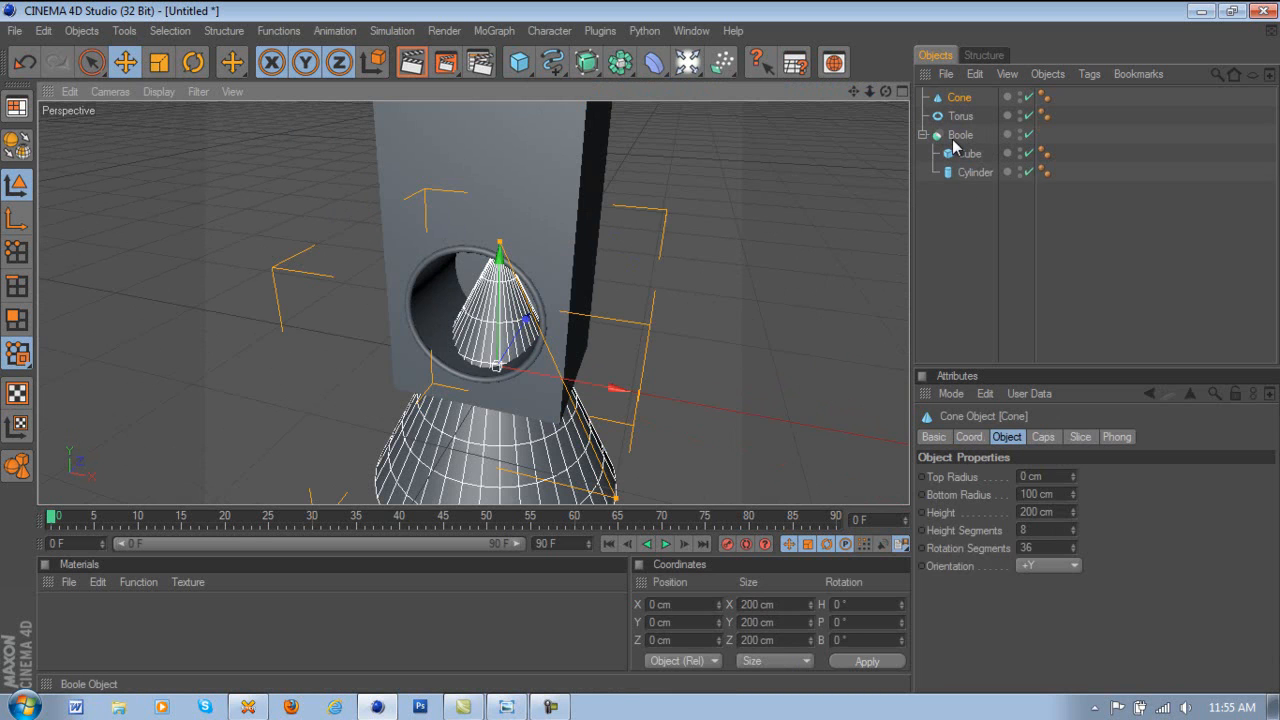
# - Enable Hide new edges and Create Phong breaks at intersections on the Boole, and make it editable
pyautogui.click(958, 135)
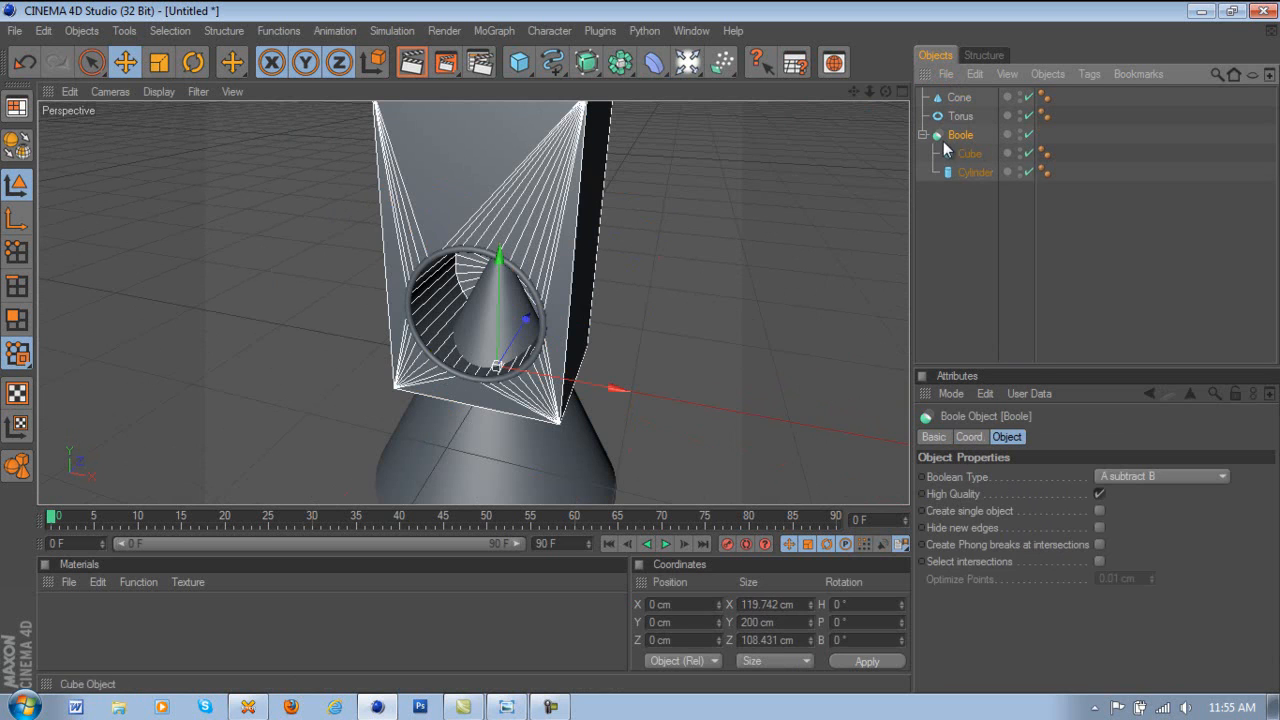
pyautogui.click(1099, 528)
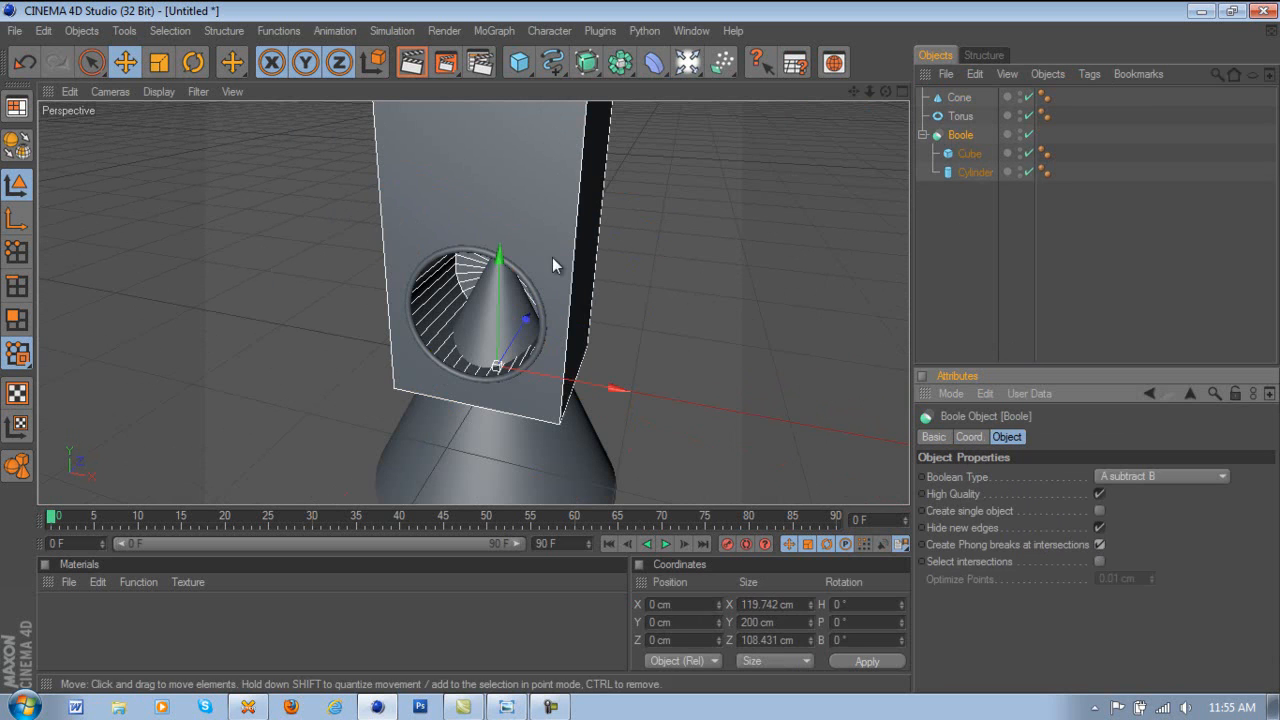
pyautogui.moveTo(886, 90); pyautogui.dragTo(650, 346)
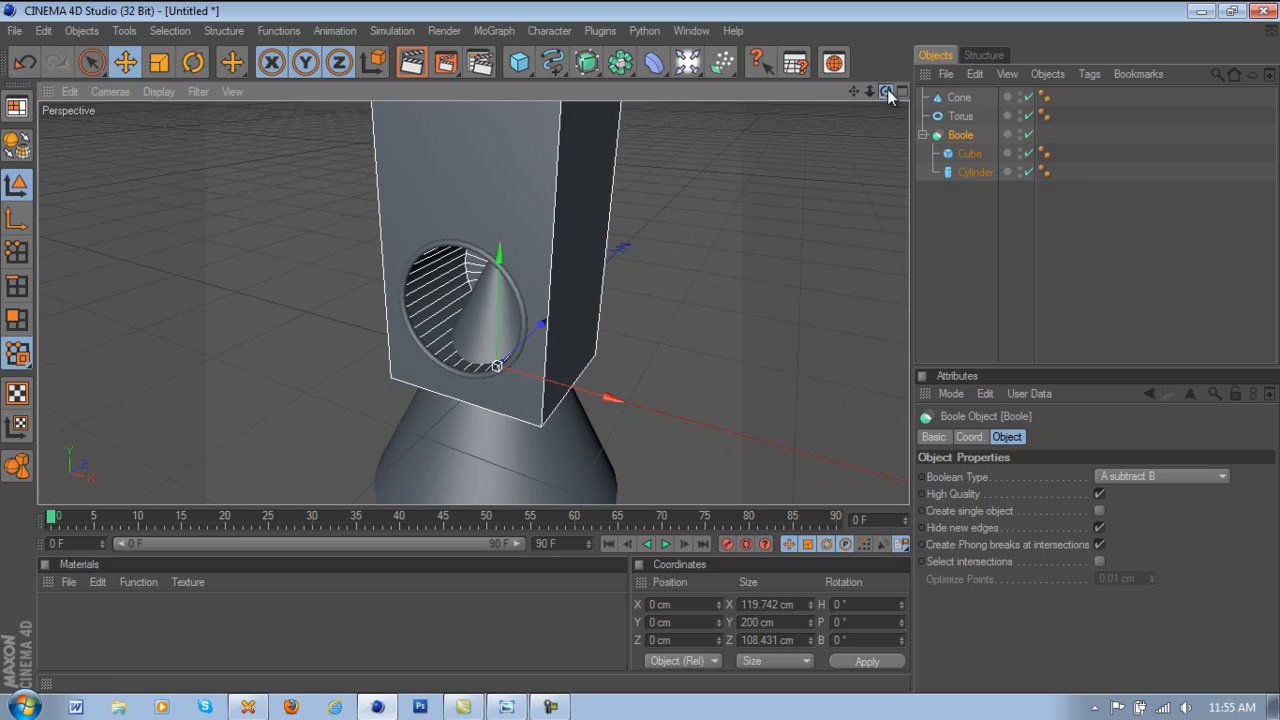
pyautogui.click(921, 134)
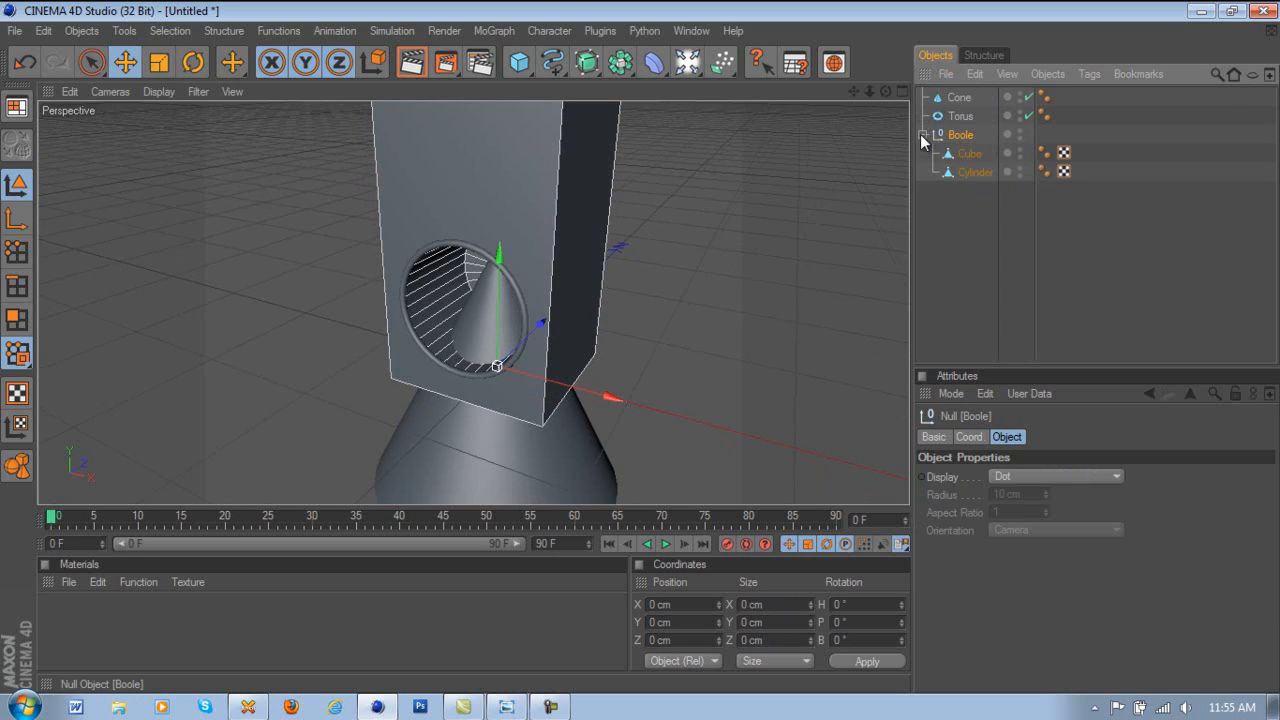
# - Take the cube out of the Boole group and delete the group together with the cylinder
pyautogui.click(963, 156)
pyautogui.moveTo(966, 188); pyautogui.dragTo(968, 196)
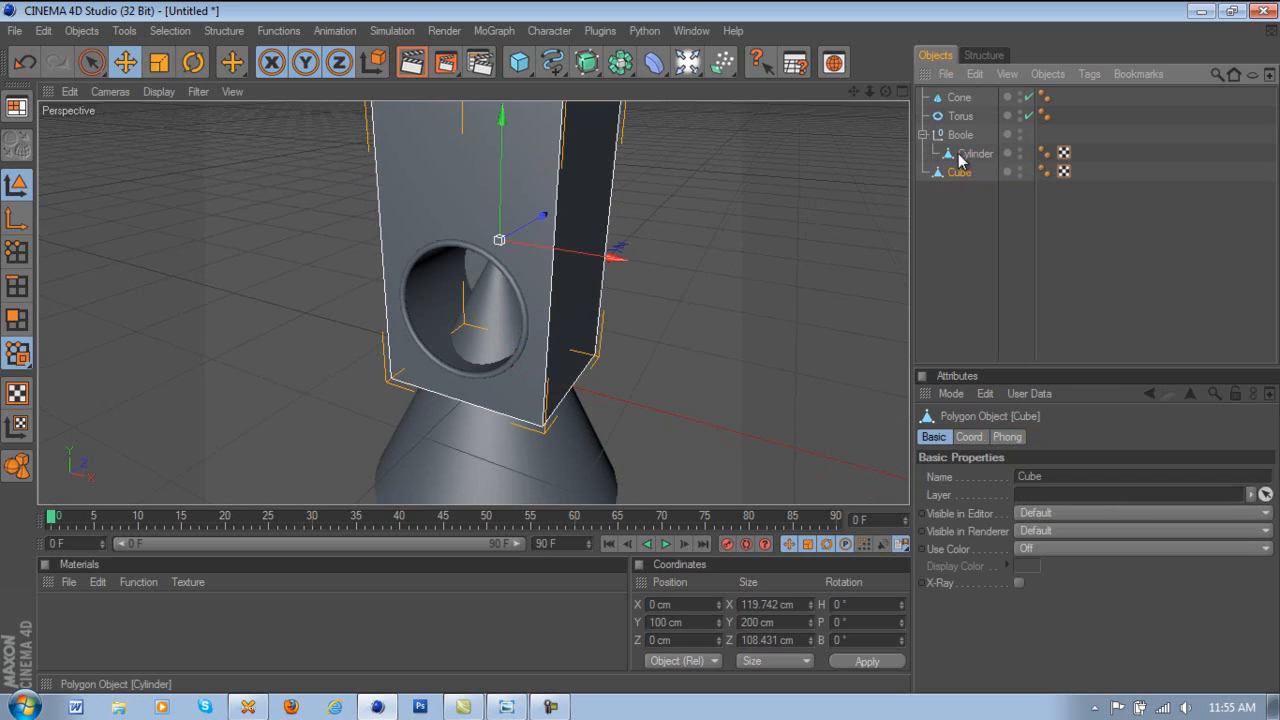
pyautogui.click(958, 138)
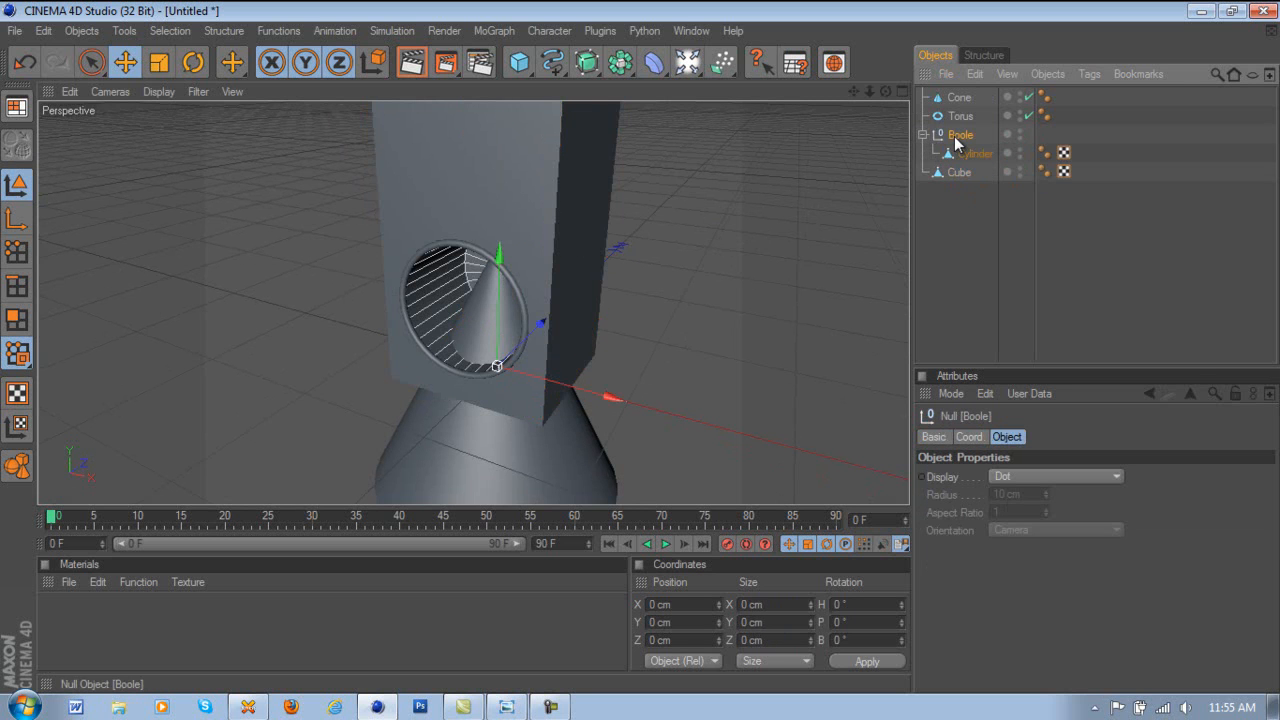
pyautogui.rightClick(957, 144)
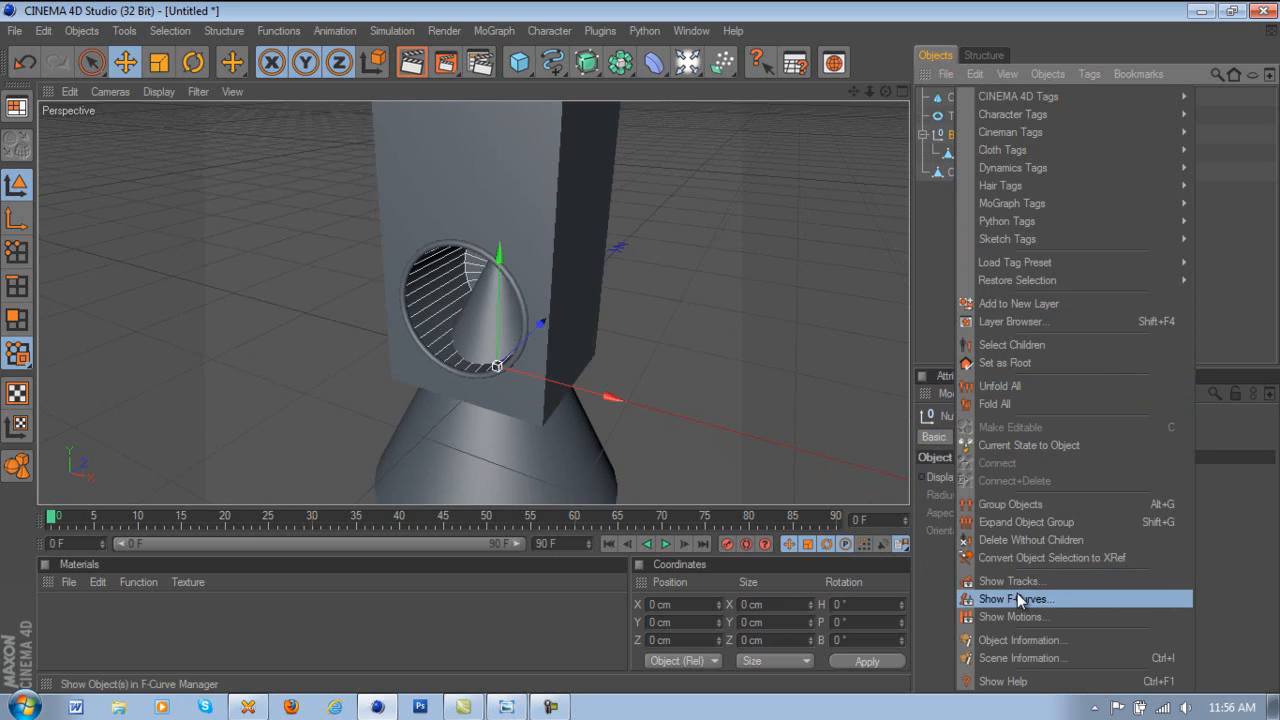
pyautogui.click(933, 160)
pyautogui.click(950, 153)
pyautogui.click(957, 136)
pyautogui.press('Delete')
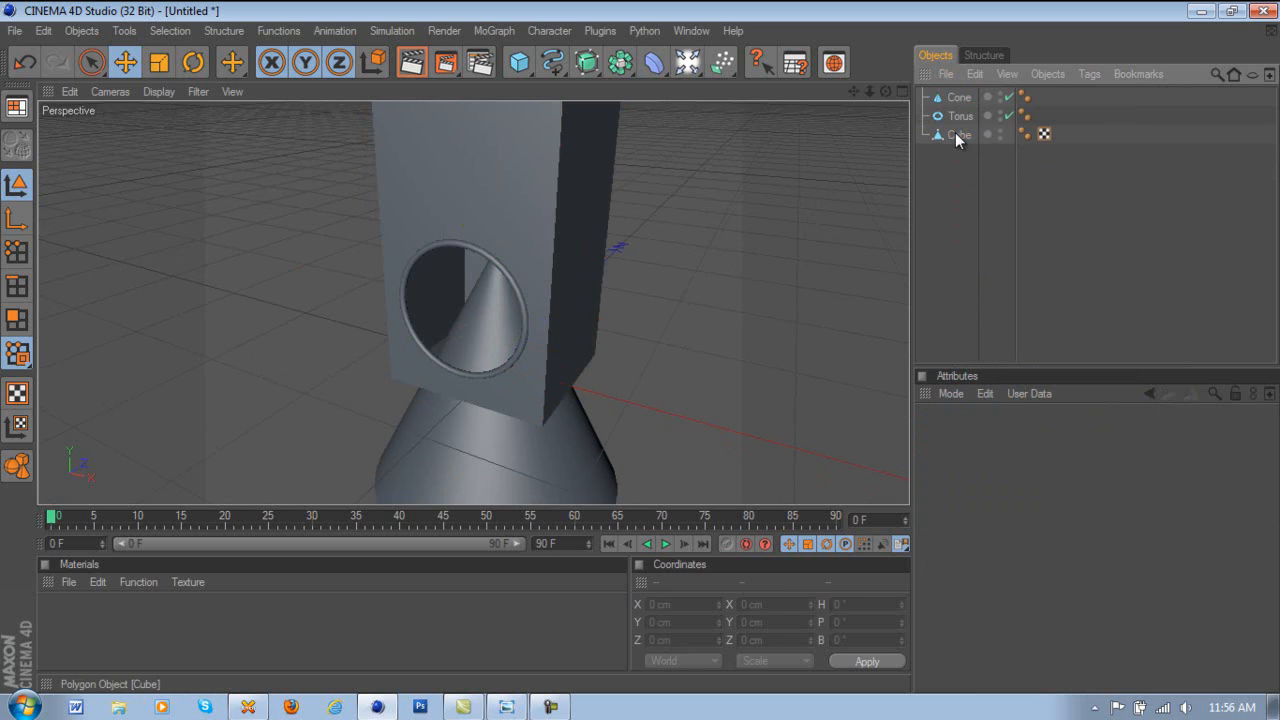
# - Rename the cube object as cabinet
pyautogui.moveTo(884, 91); pyautogui.dragTo(640, 350)
pyautogui.doubleClick(959, 133)
pyautogui.write('cabinet')
pyautogui.press('Return')
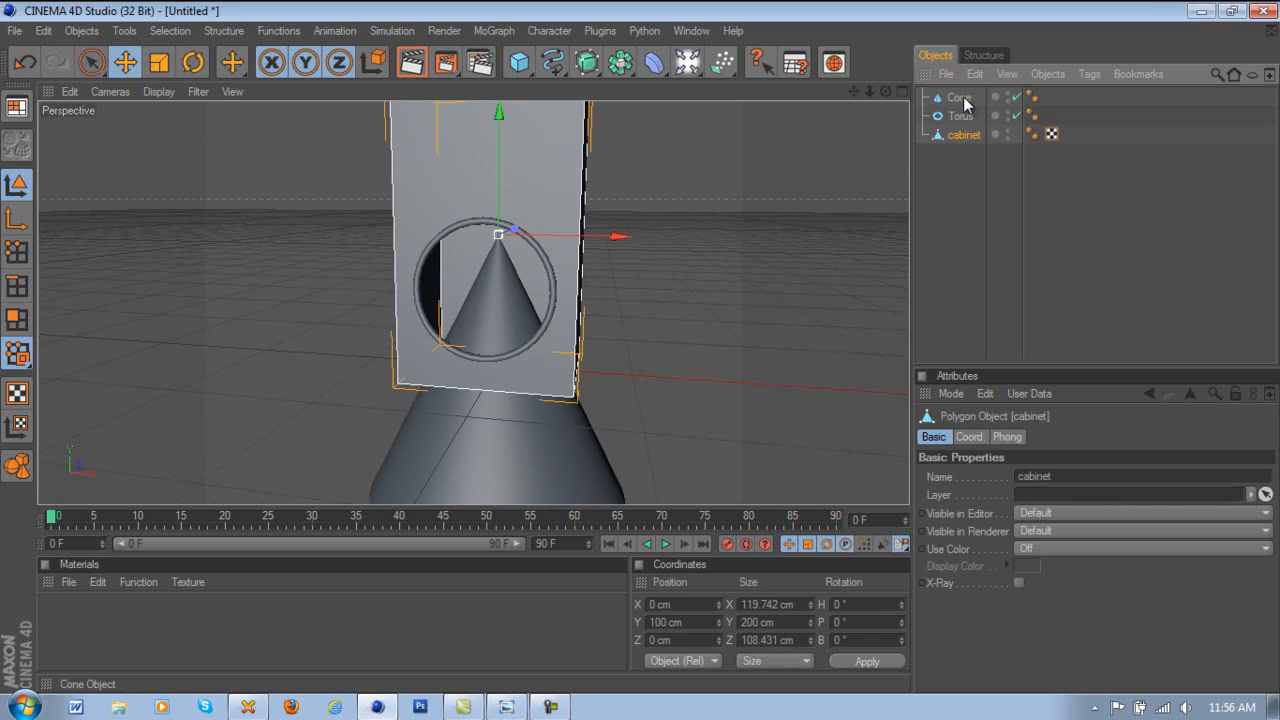
# - Rotate the cone to a -90° pitch so its base faces out of the cabinet's front
pyautogui.doubleClick(962, 97)
pyautogui.press('Return')
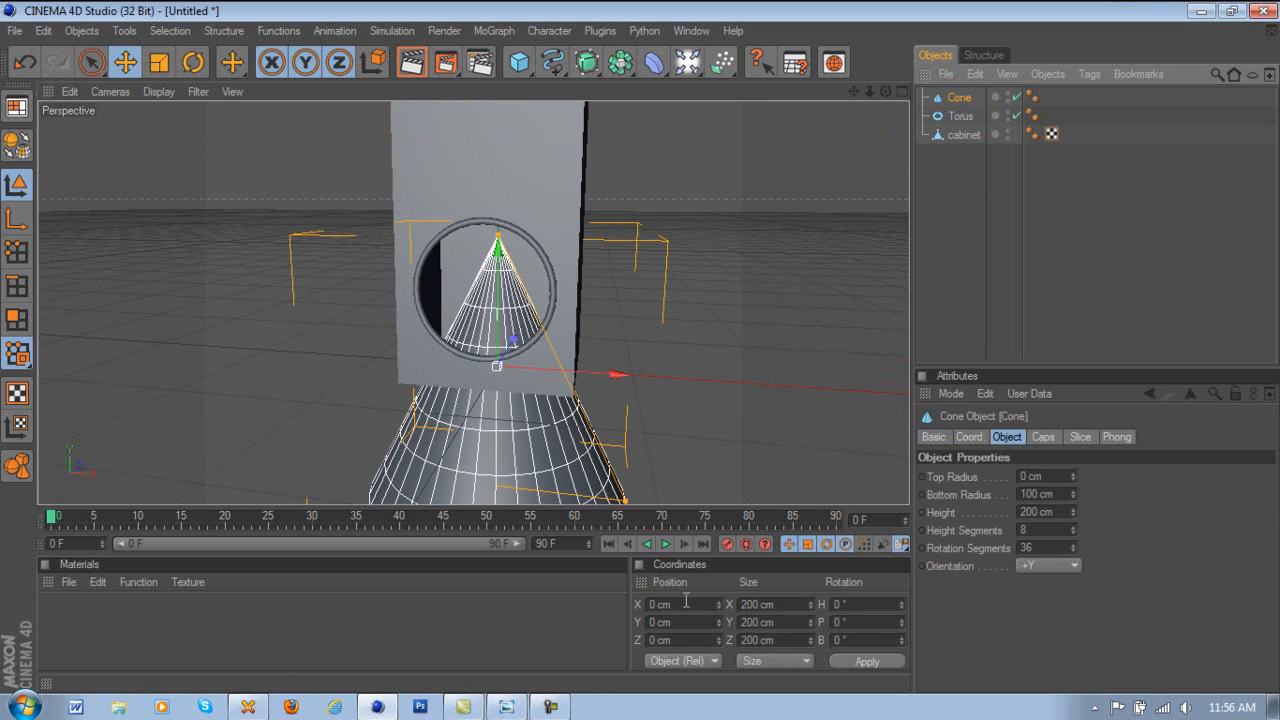
pyautogui.click(193, 62)
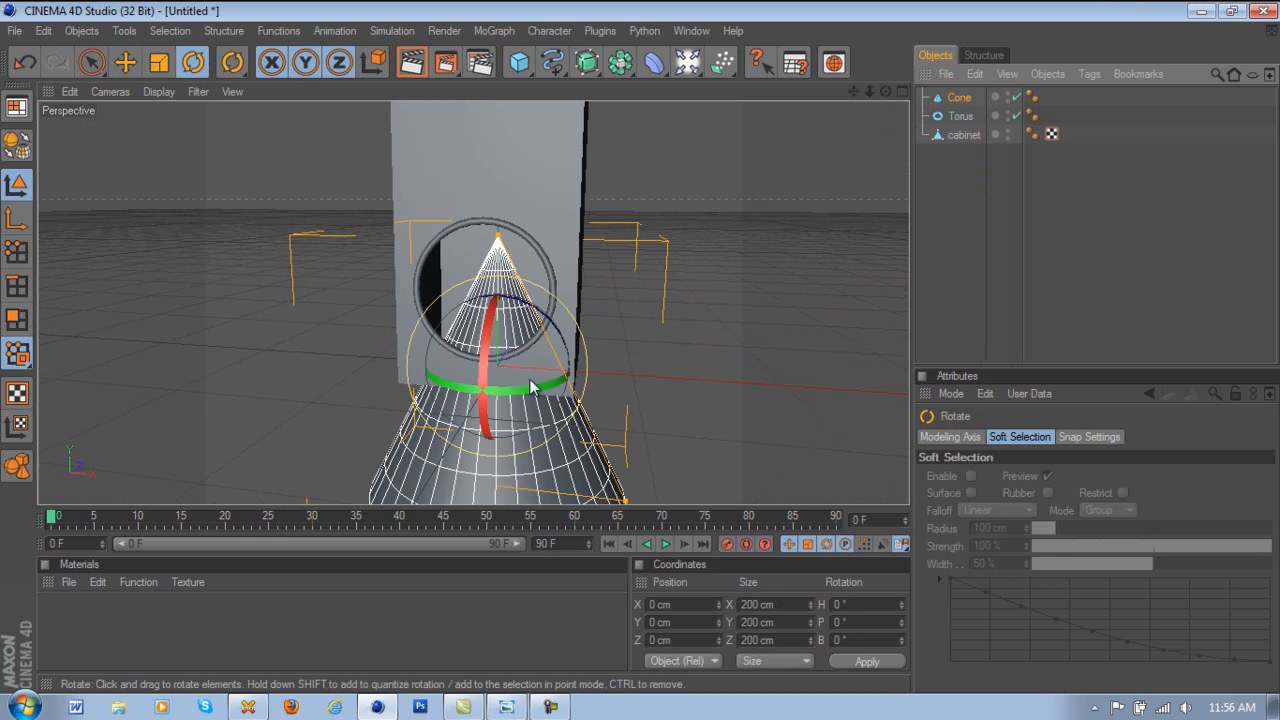
pyautogui.click(958, 101)
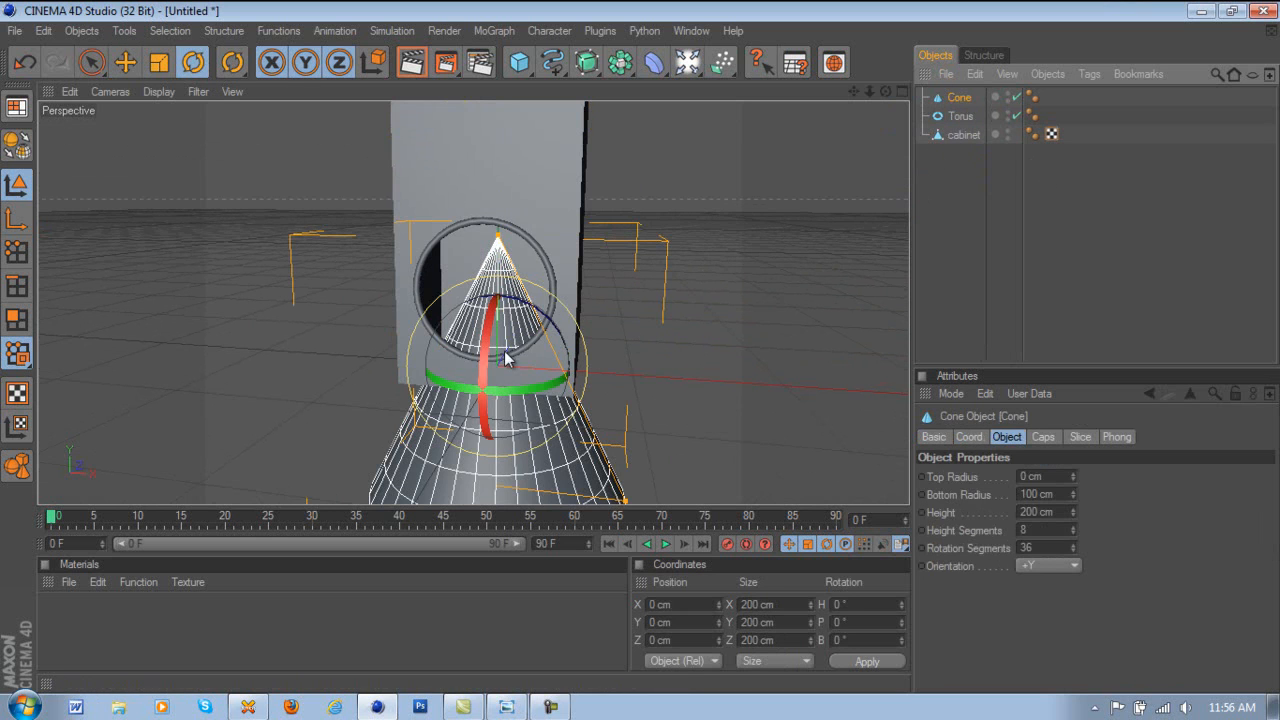
pyautogui.moveTo(481, 393); pyautogui.dragTo(500, 246)
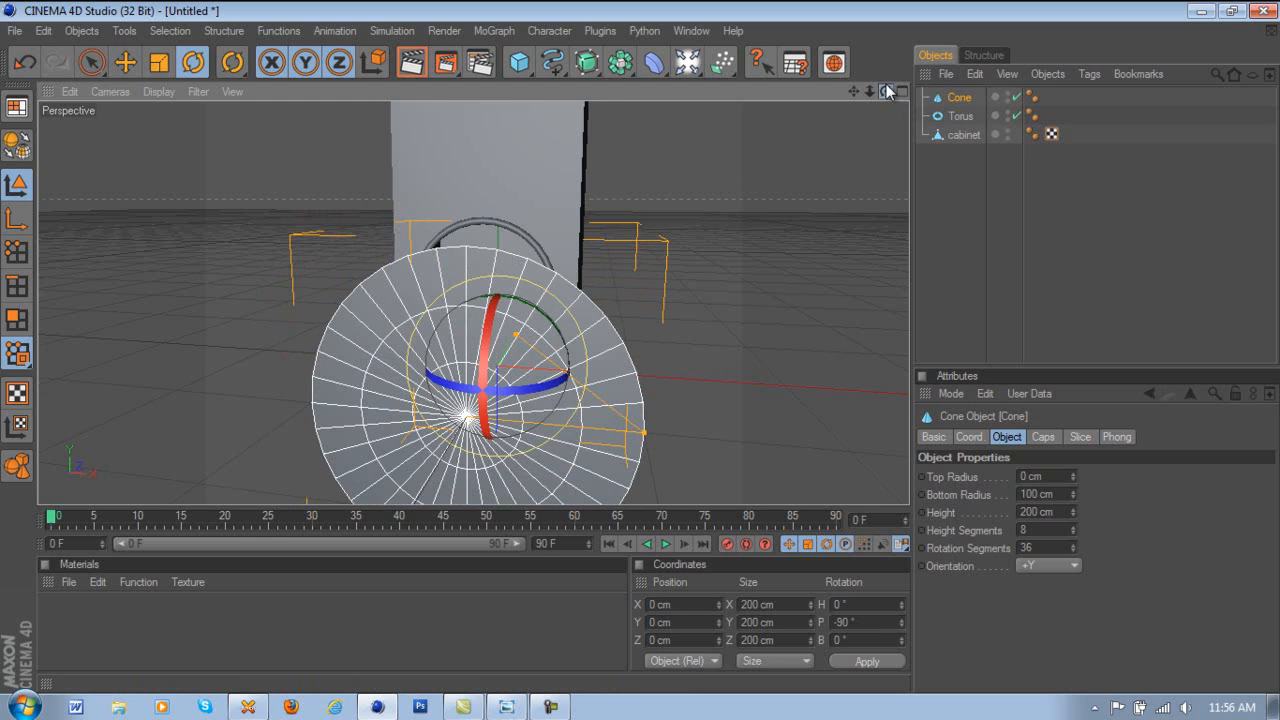
pyautogui.moveTo(885, 91); pyautogui.dragTo(923, 190)
pyautogui.moveTo(853, 92); pyautogui.dragTo(720, 360)
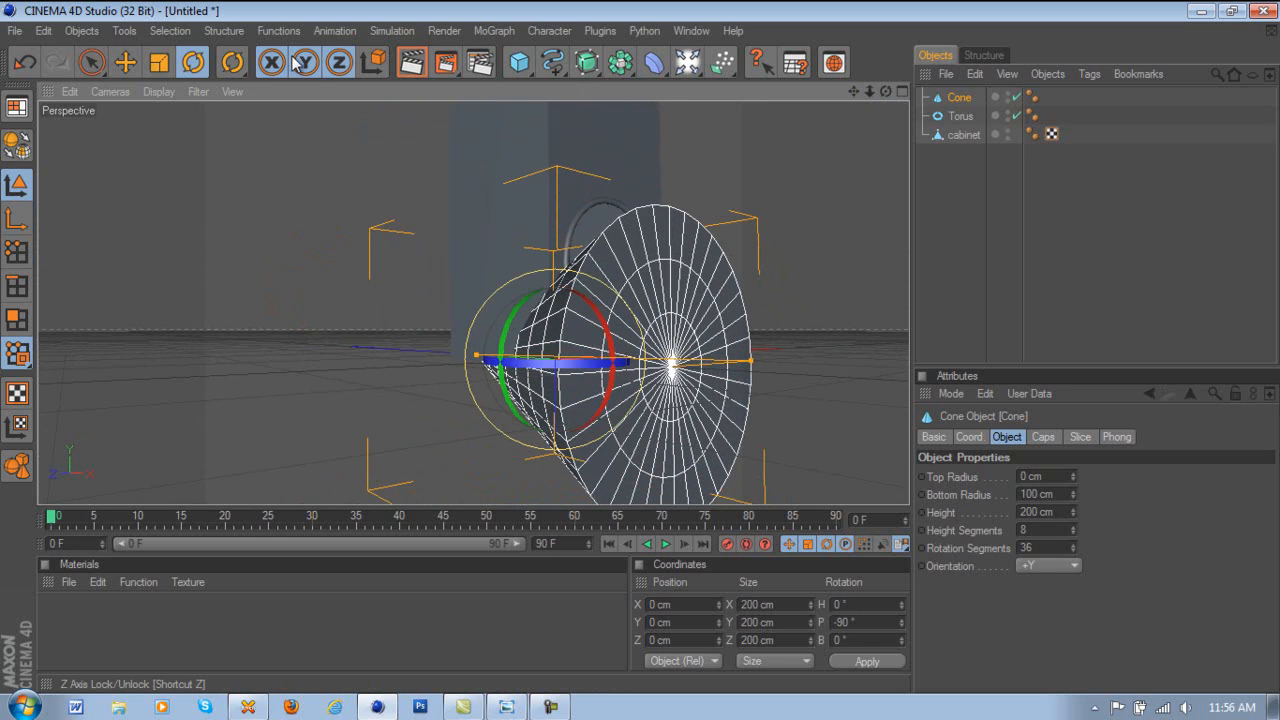
# - Raise the cone to a Y position of about 63.8 cm and shrink it to about 76.6 cm across and 44.2 cm deep
pyautogui.click(125, 62)
pyautogui.moveTo(560, 428); pyautogui.dragTo(557, 334)
pyautogui.moveTo(886, 91); pyautogui.dragTo(603, 354)
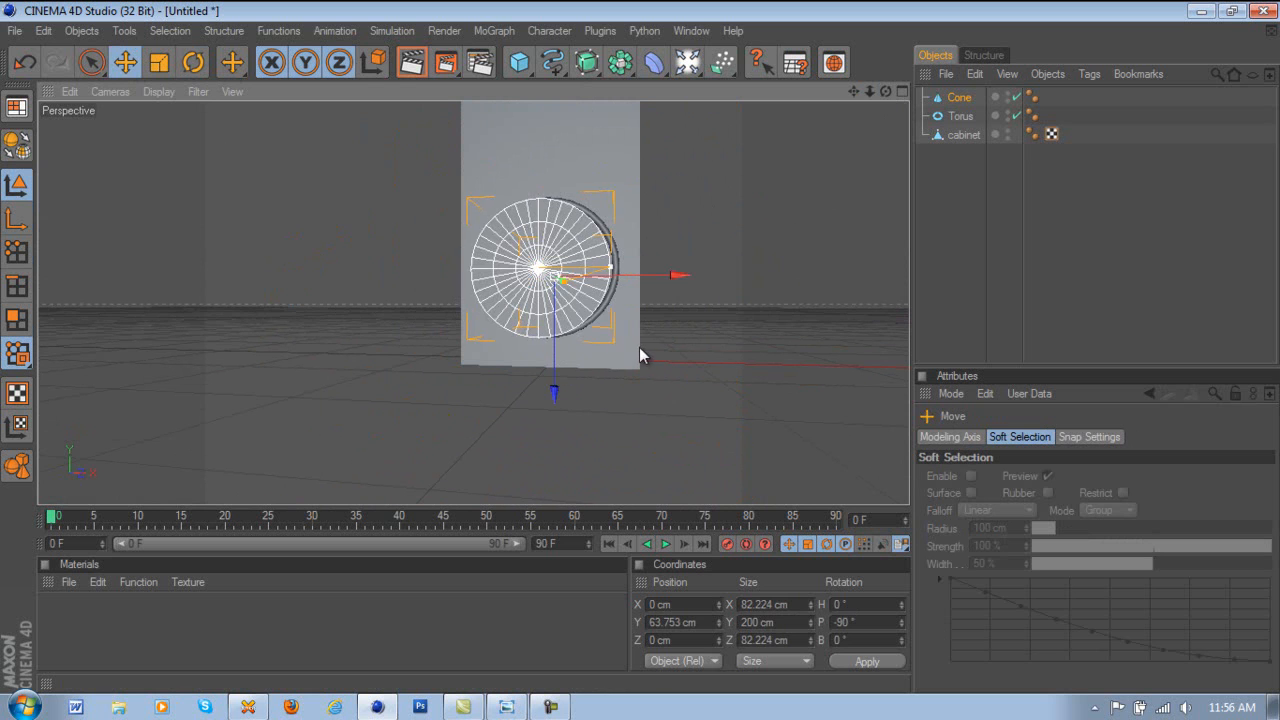
pyautogui.moveTo(886, 91); pyautogui.dragTo(639, 348)
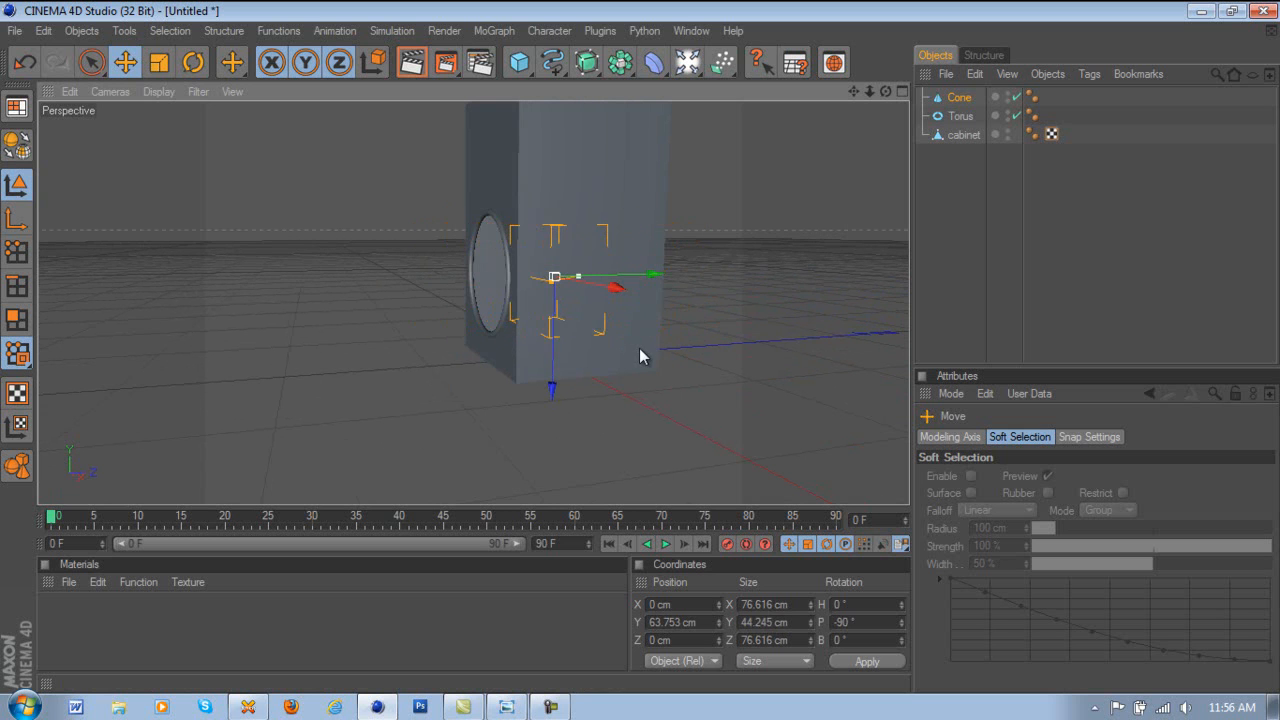
# - Flatten the cone to about 10.3 cm deep and place it in the speaker hole at a Z position of about -46.6 cm
pyautogui.moveTo(659, 275); pyautogui.dragTo(613, 356)
pyautogui.moveTo(355, 284); pyautogui.dragTo(638, 347)
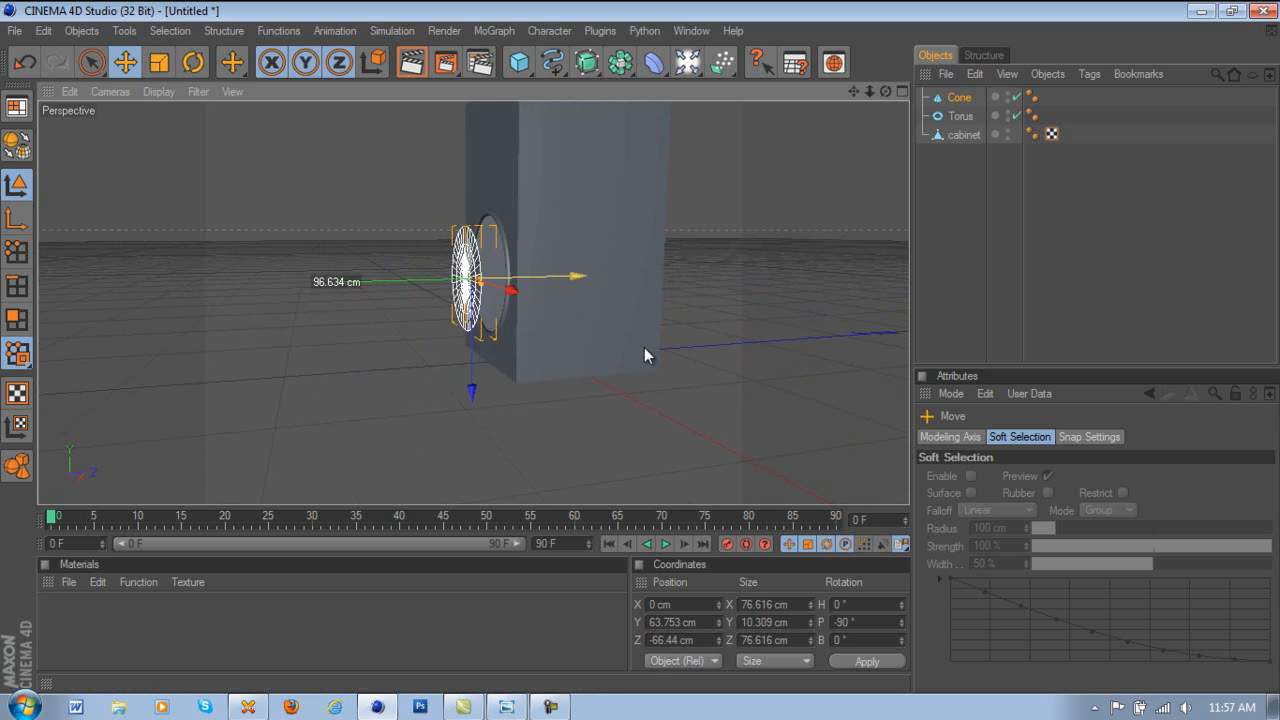
pyautogui.moveTo(885, 93); pyautogui.dragTo(723, 166)
pyautogui.moveTo(864, 88); pyautogui.dragTo(437, 281)
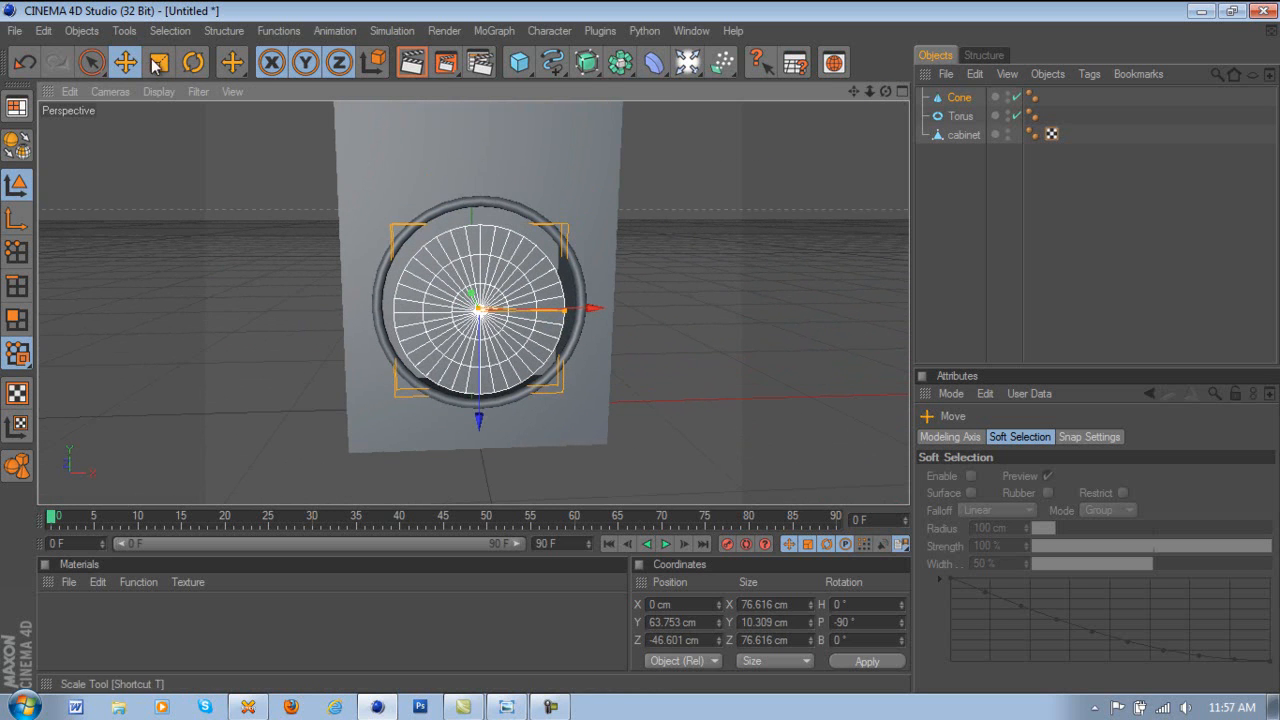
# - Raise the cone to about 65.9 cm in Y and widen its base to about 88.6 cm across to fill the ring
pyautogui.moveTo(484, 402); pyautogui.dragTo(641, 350)
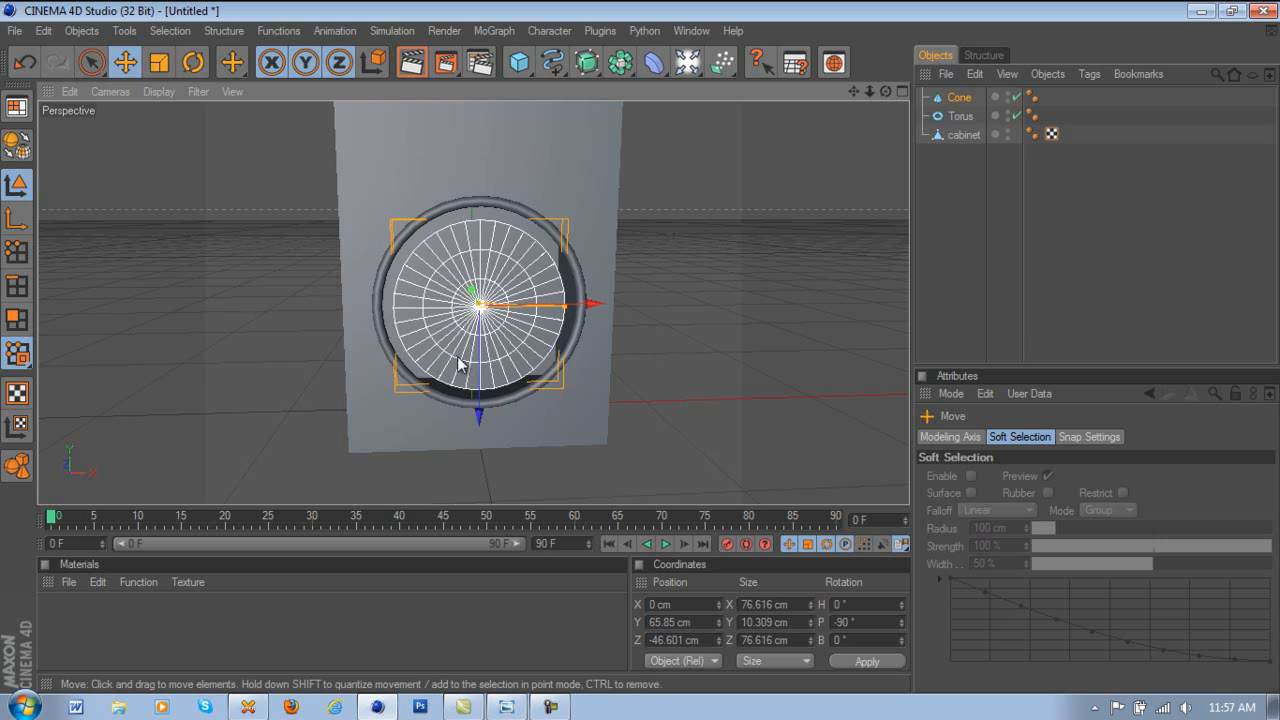
pyautogui.middleClick(460, 354)
pyautogui.middleClick(692, 378)
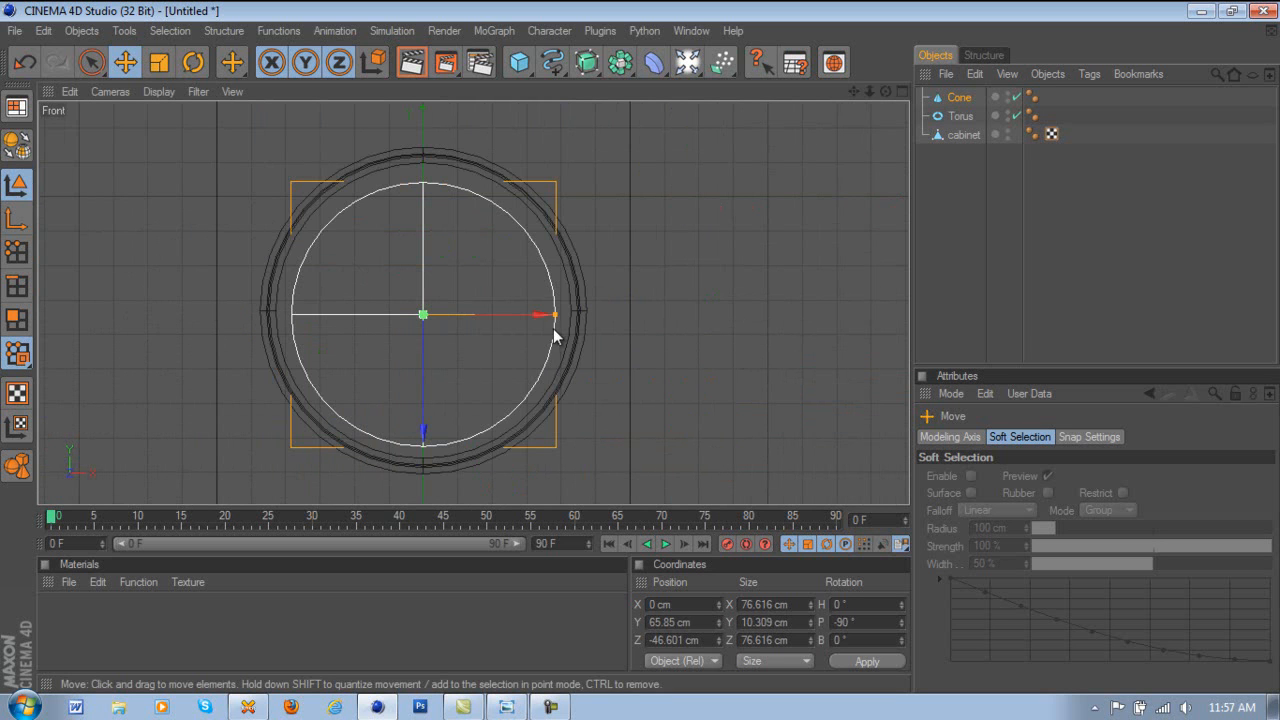
pyautogui.moveTo(556, 316); pyautogui.dragTo(639, 347)
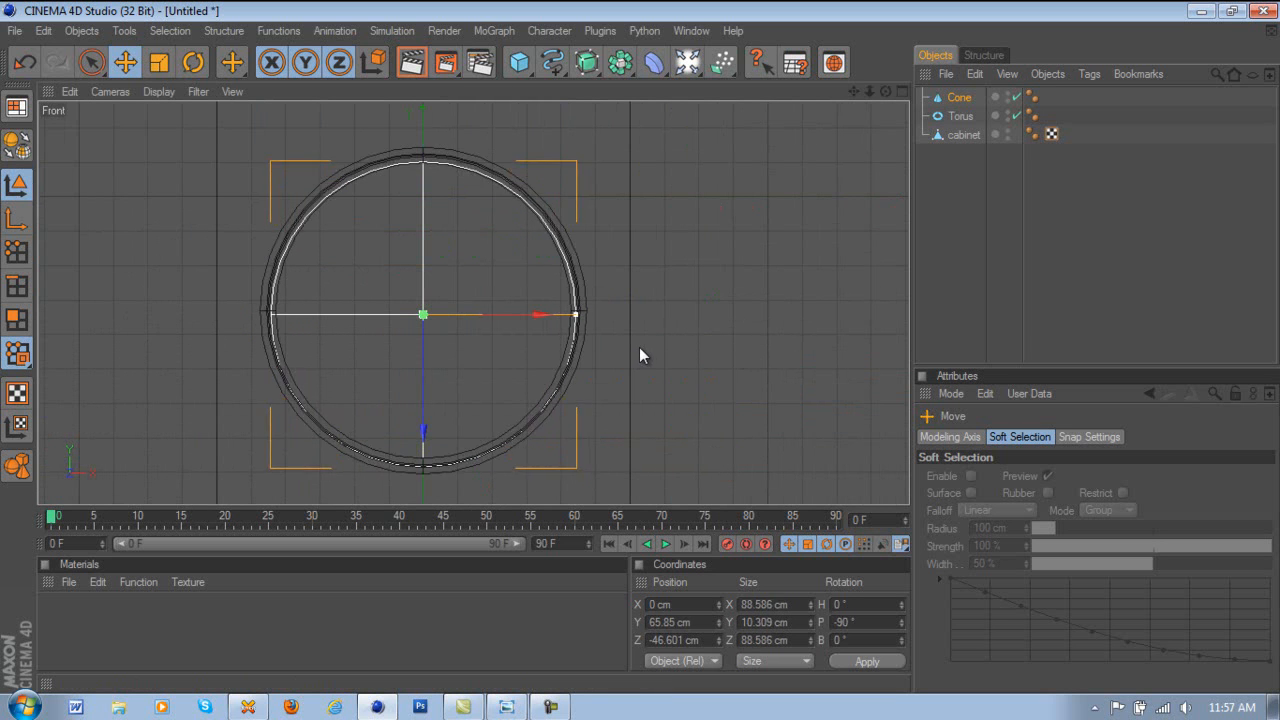
# - Fine-tune the cone to an X position of 0 cm, a Y position of about 66.7 cm and a base about 89.1 cm across
pyautogui.moveTo(412, 333); pyautogui.dragTo(414, 332)
pyautogui.hotkey('ctrl', 'z')
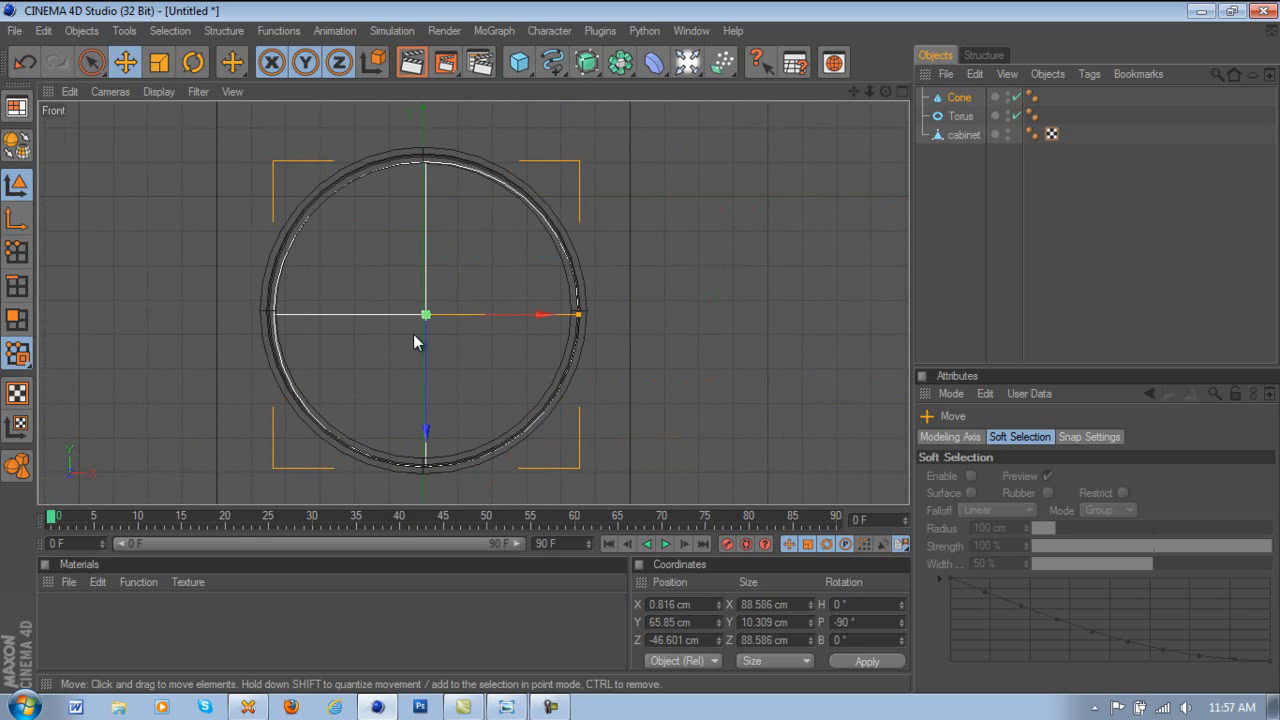
pyautogui.moveTo(481, 306); pyautogui.dragTo(640, 347)
pyautogui.moveTo(426, 425); pyautogui.dragTo(640, 347)
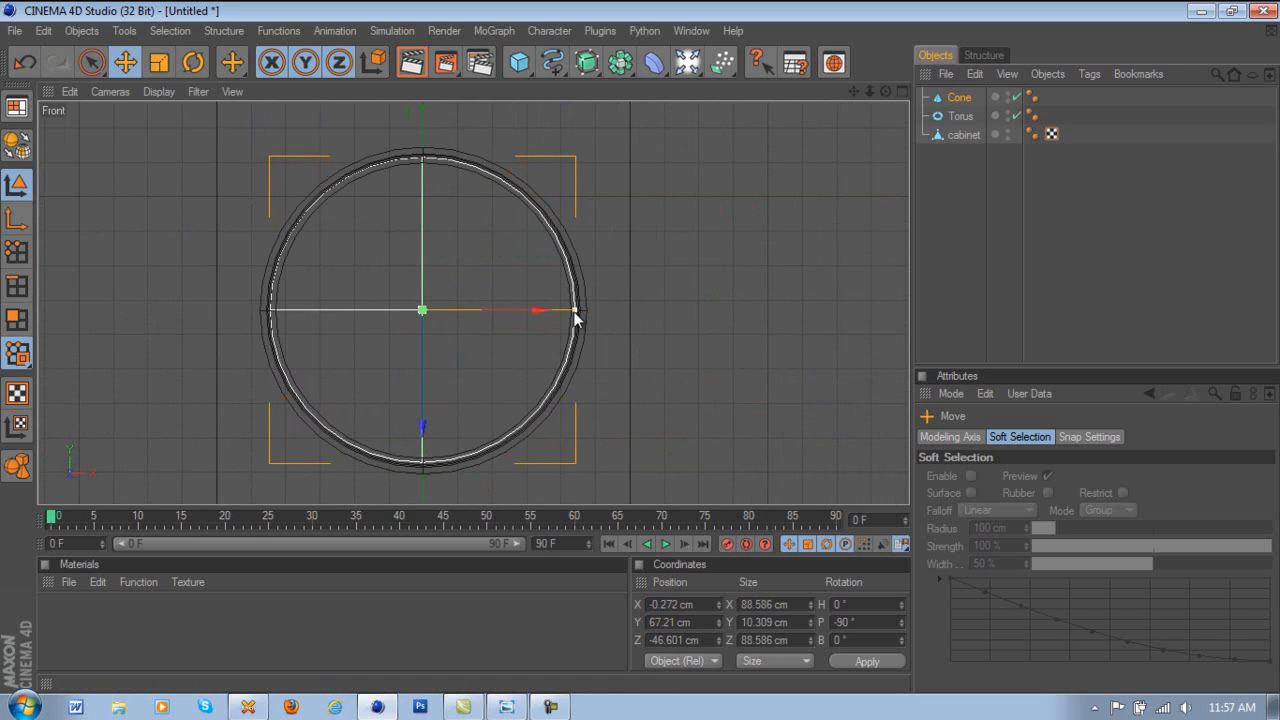
pyautogui.moveTo(576, 312); pyautogui.dragTo(640, 352)
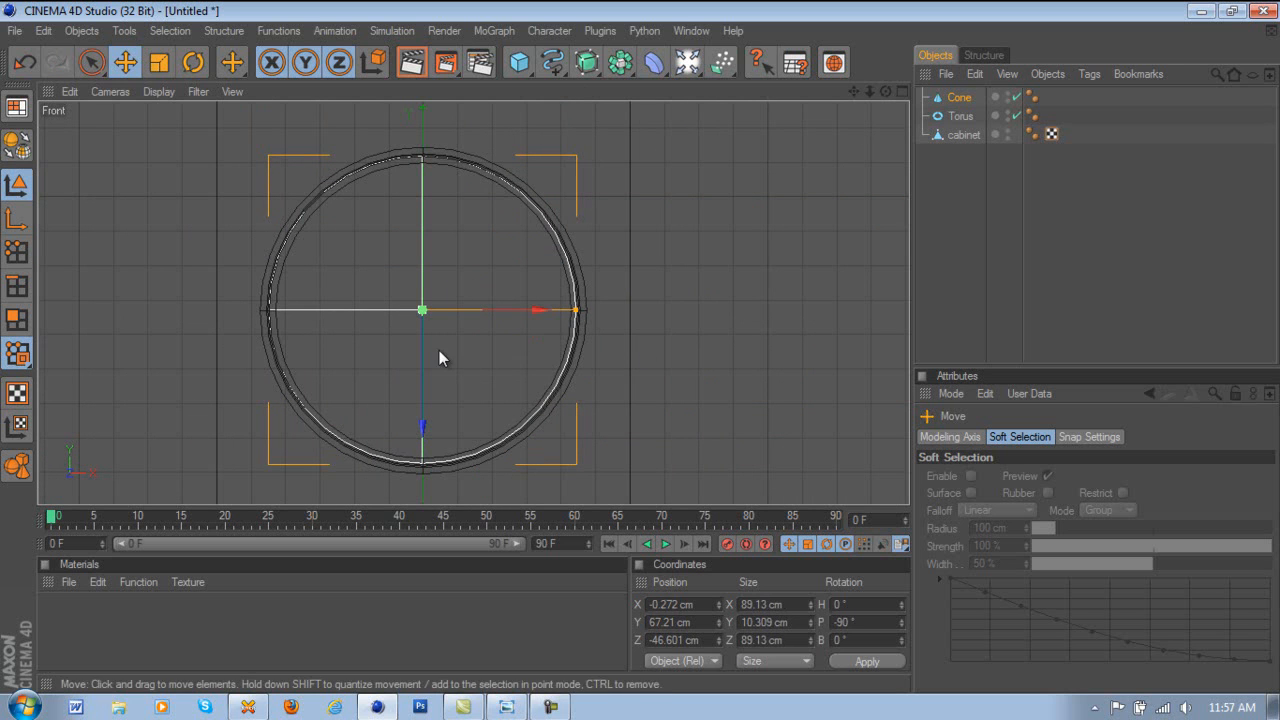
pyautogui.hotkey('ctrl', 'z')
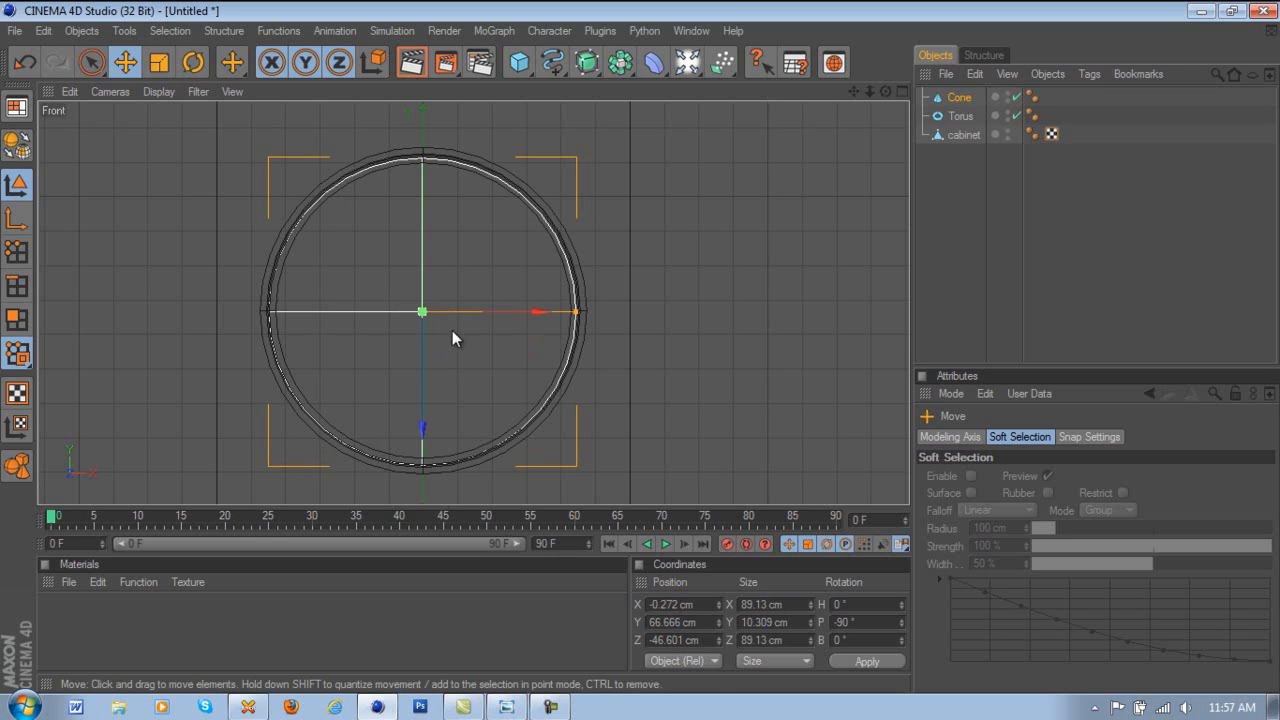
pyautogui.hotkey('ctrl', 'z')
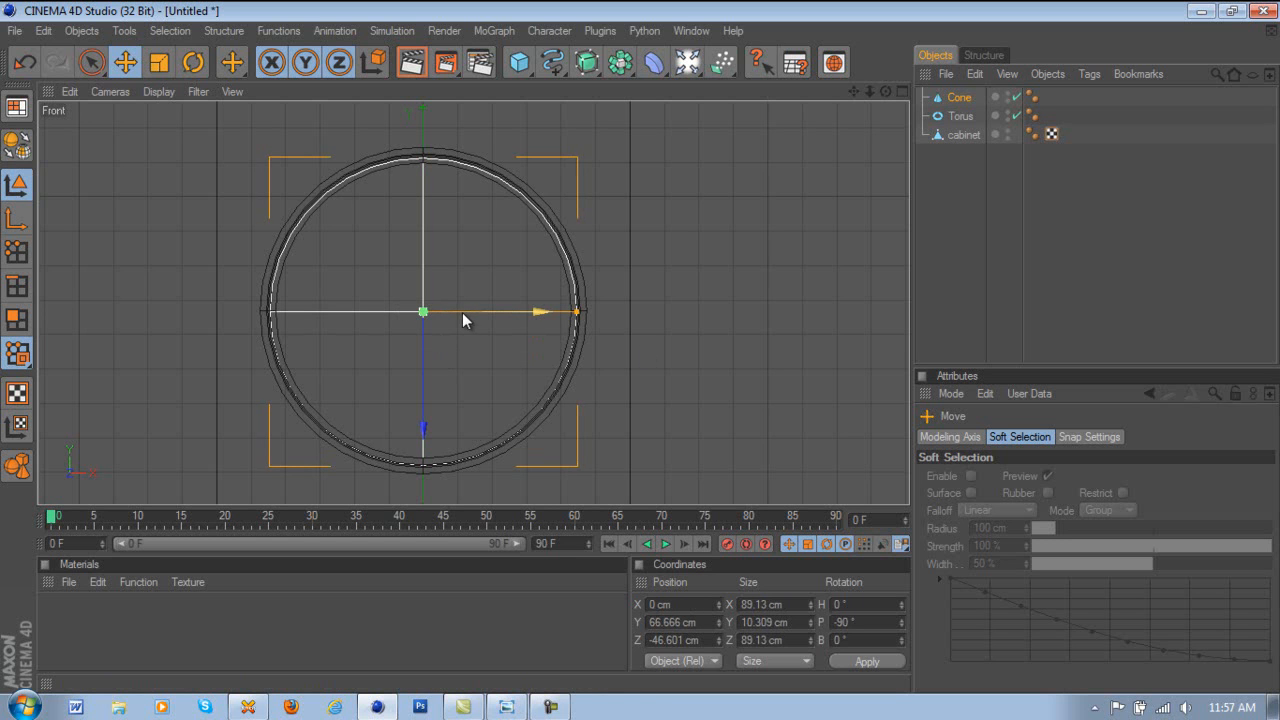
# - Convert the parametric cone into an editable polygon object
pyautogui.scroll(1, 462, 312)
pyautogui.middleClick(600, 286)
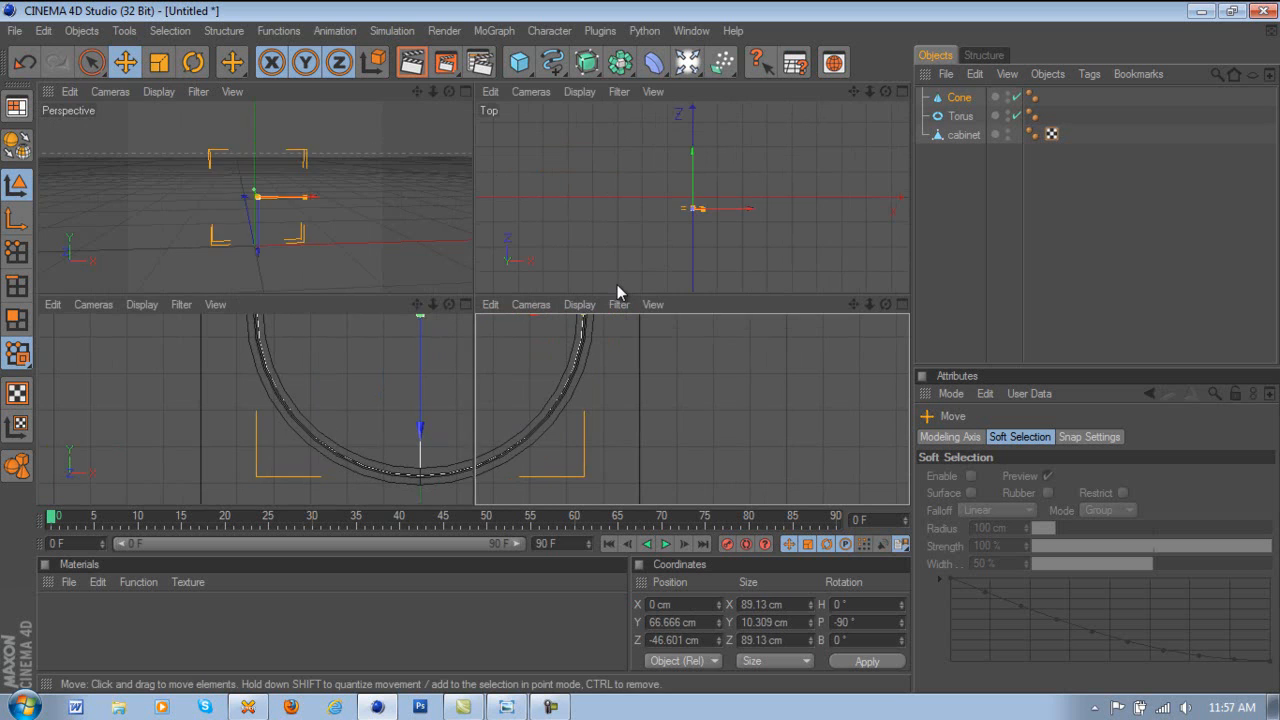
pyautogui.click(550, 707)
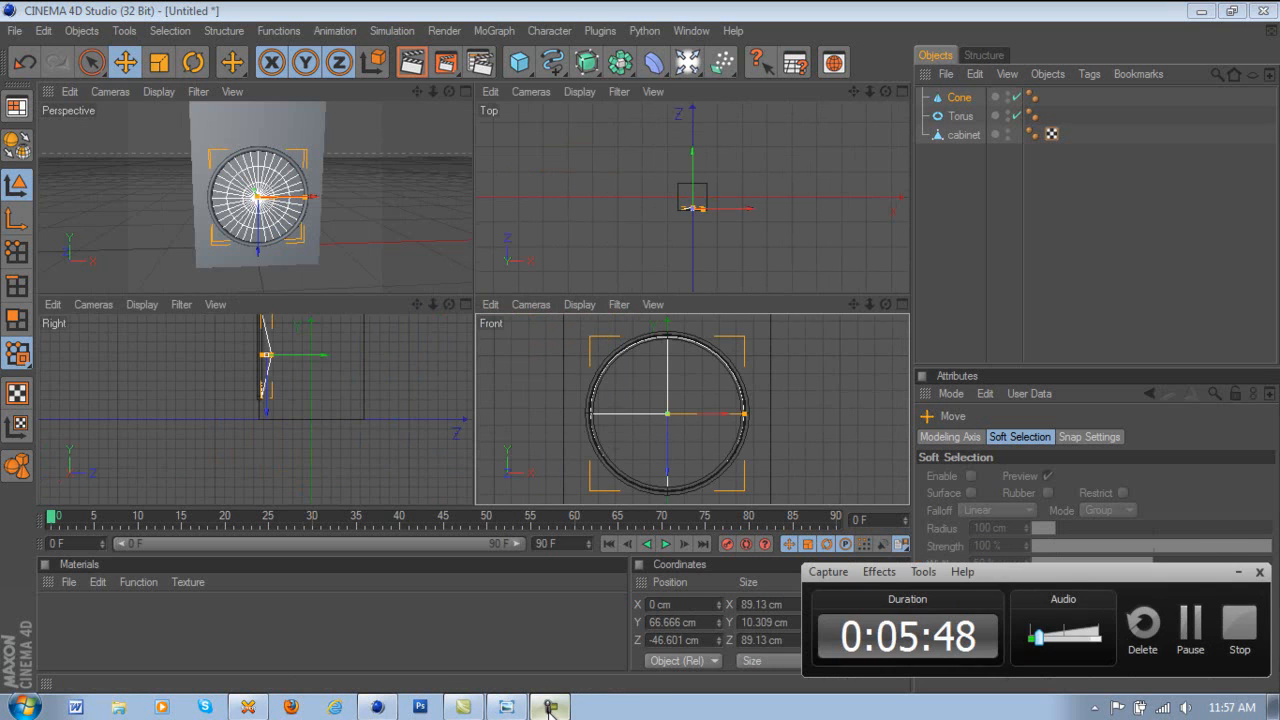
pyautogui.click(550, 707)
pyautogui.middleClick(379, 208)
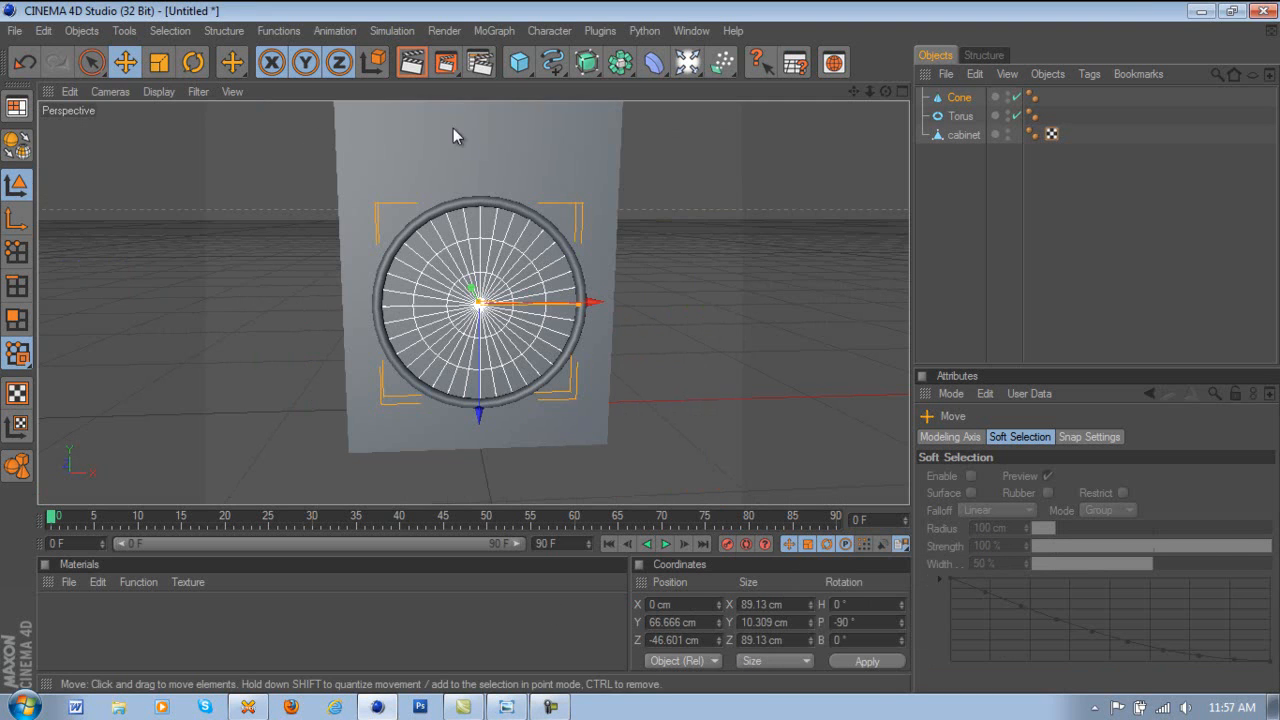
pyautogui.click(945, 86)
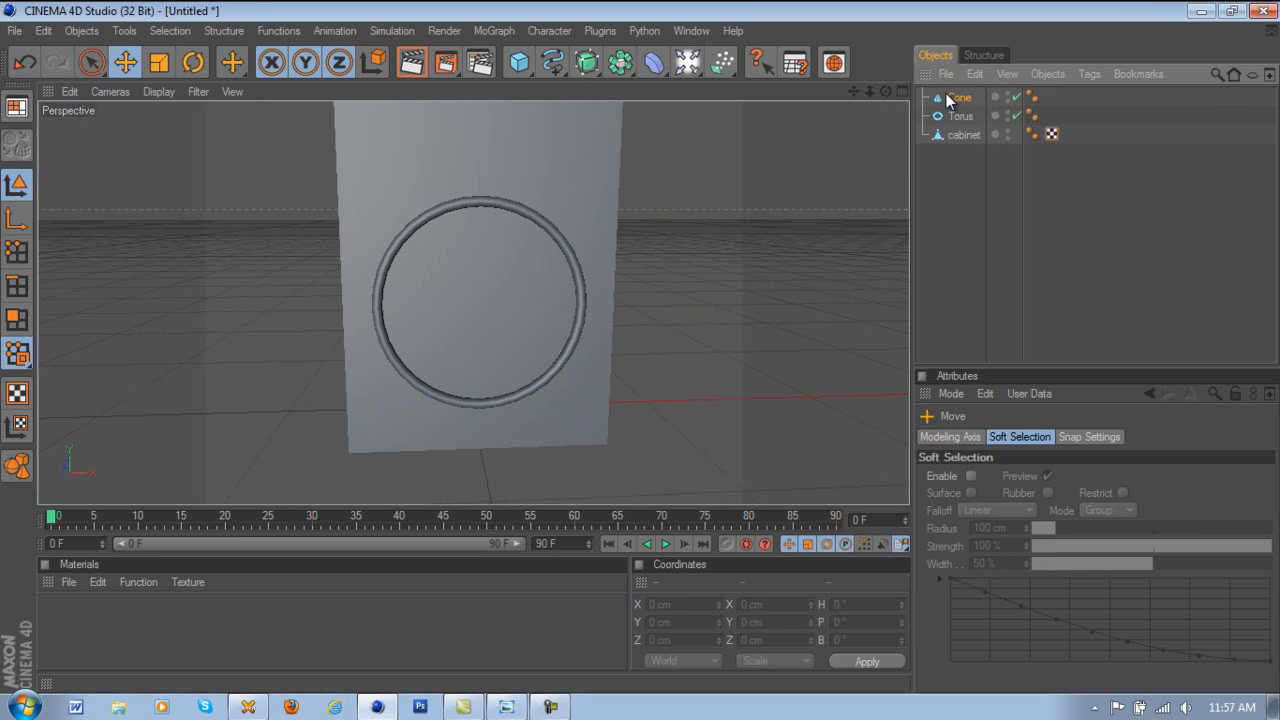
pyautogui.click(949, 98)
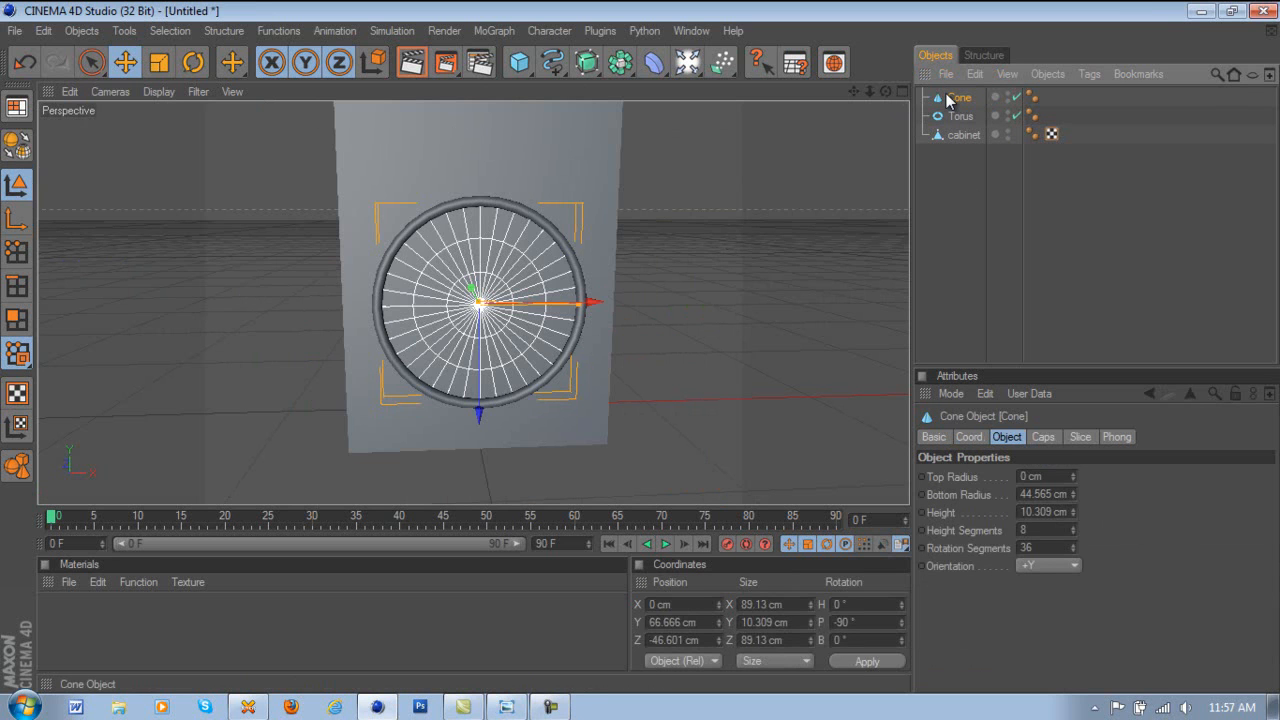
pyautogui.press('c')
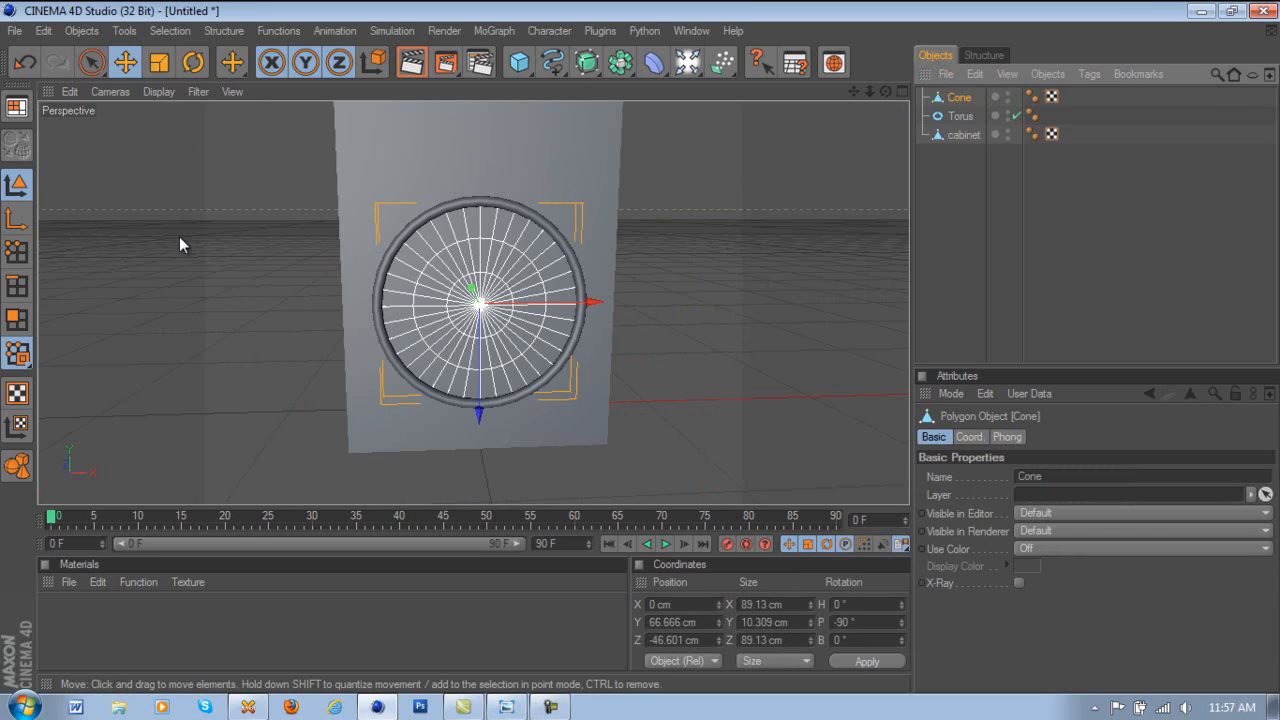
# - Select all polygons of the cone's front-facing base cap and delete them to open its hollow interior
pyautogui.click(93, 65)
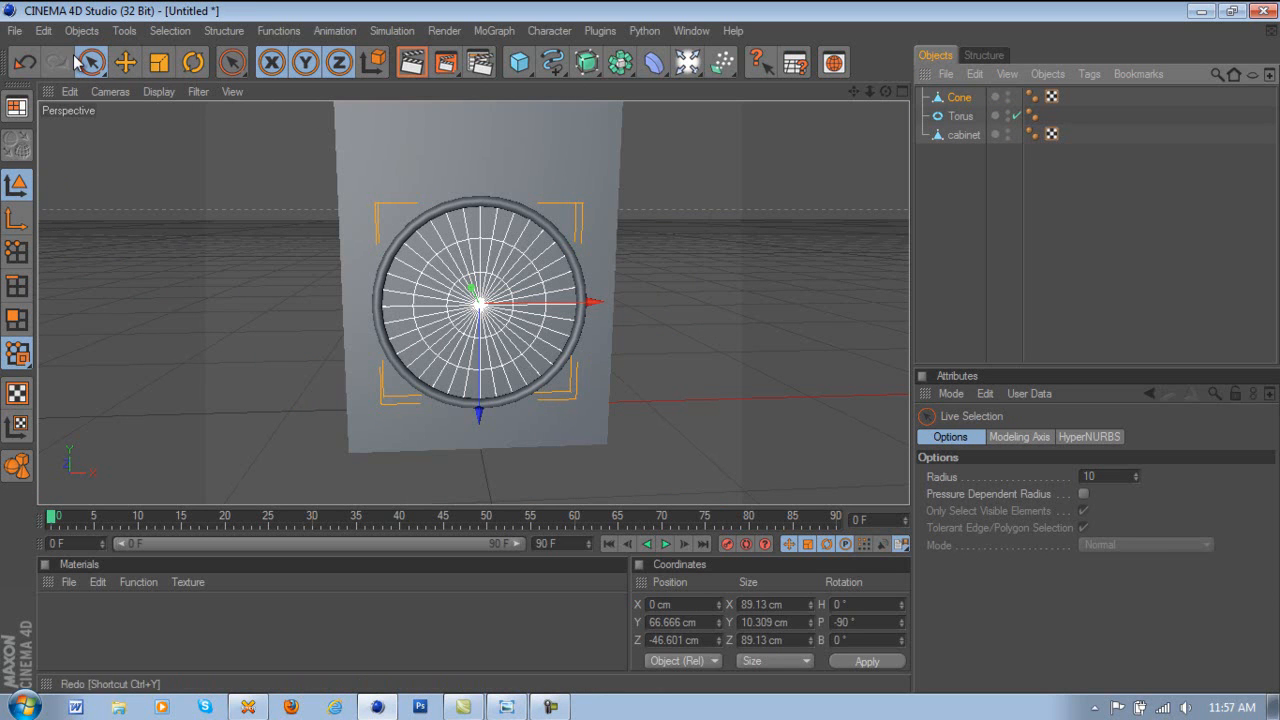
pyautogui.click(14, 320)
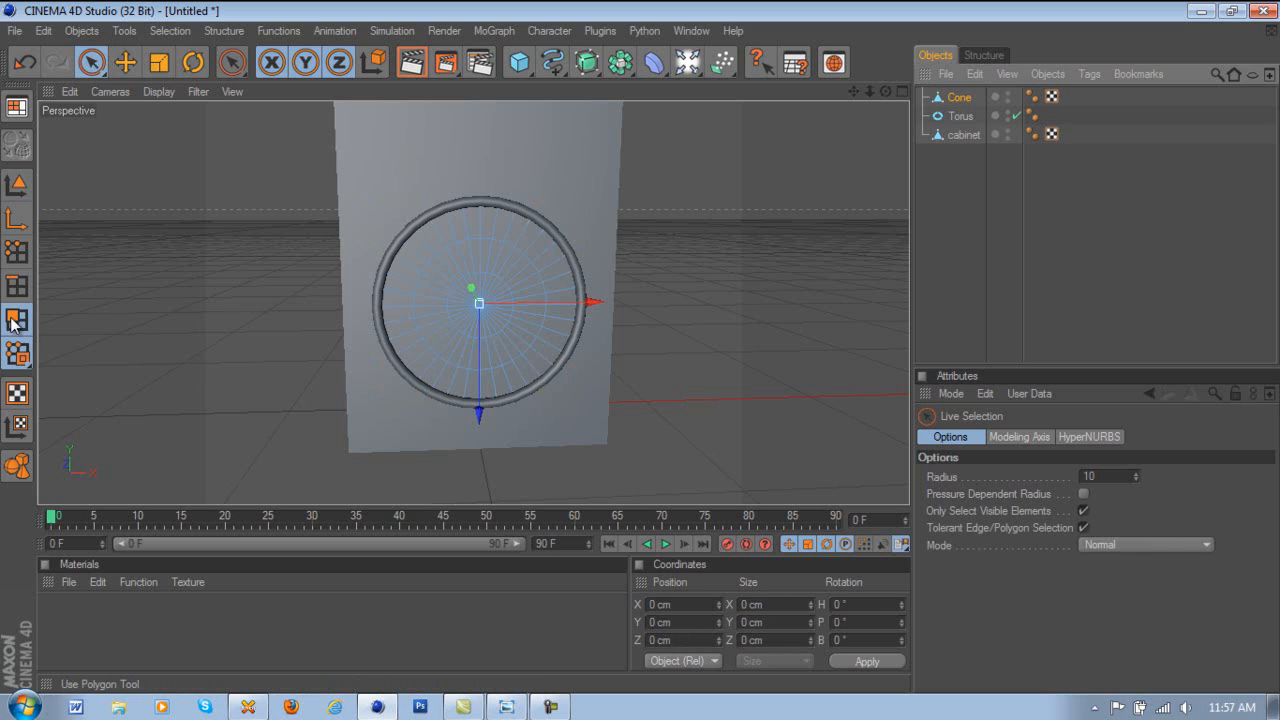
pyautogui.moveTo(497, 234); pyautogui.dragTo(445, 237)
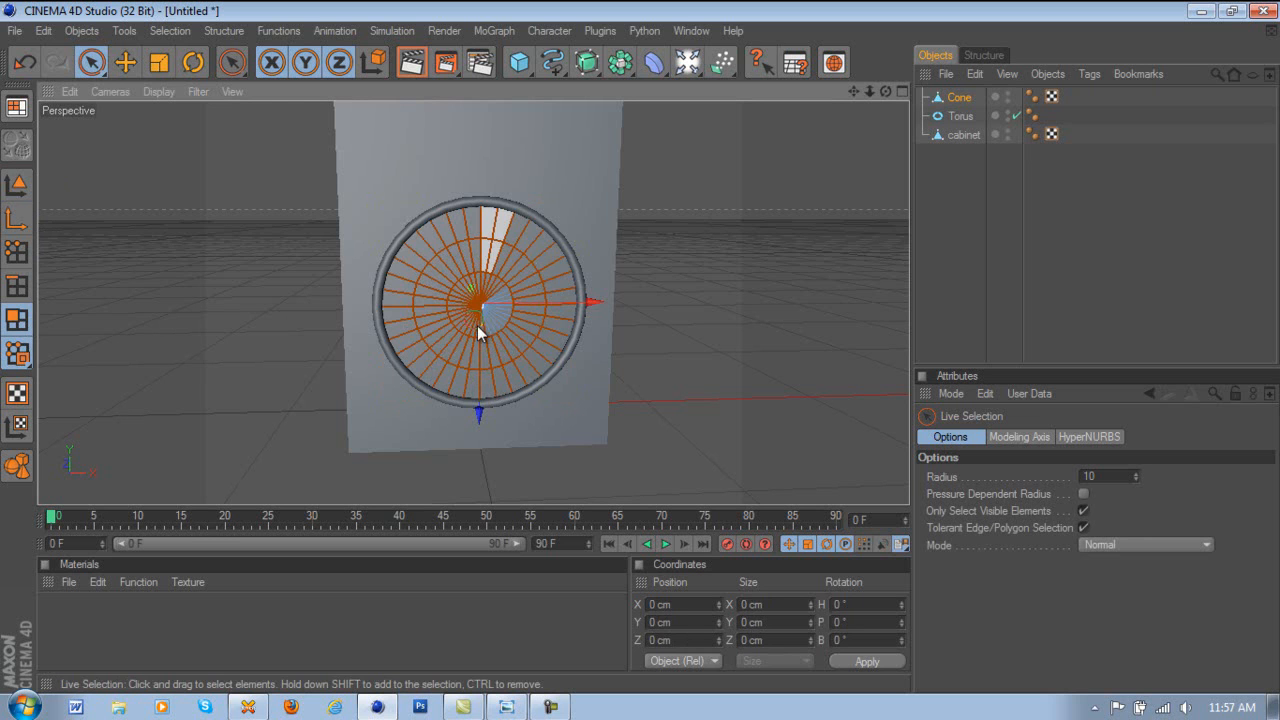
pyautogui.hotkey('ctrl', 'a')
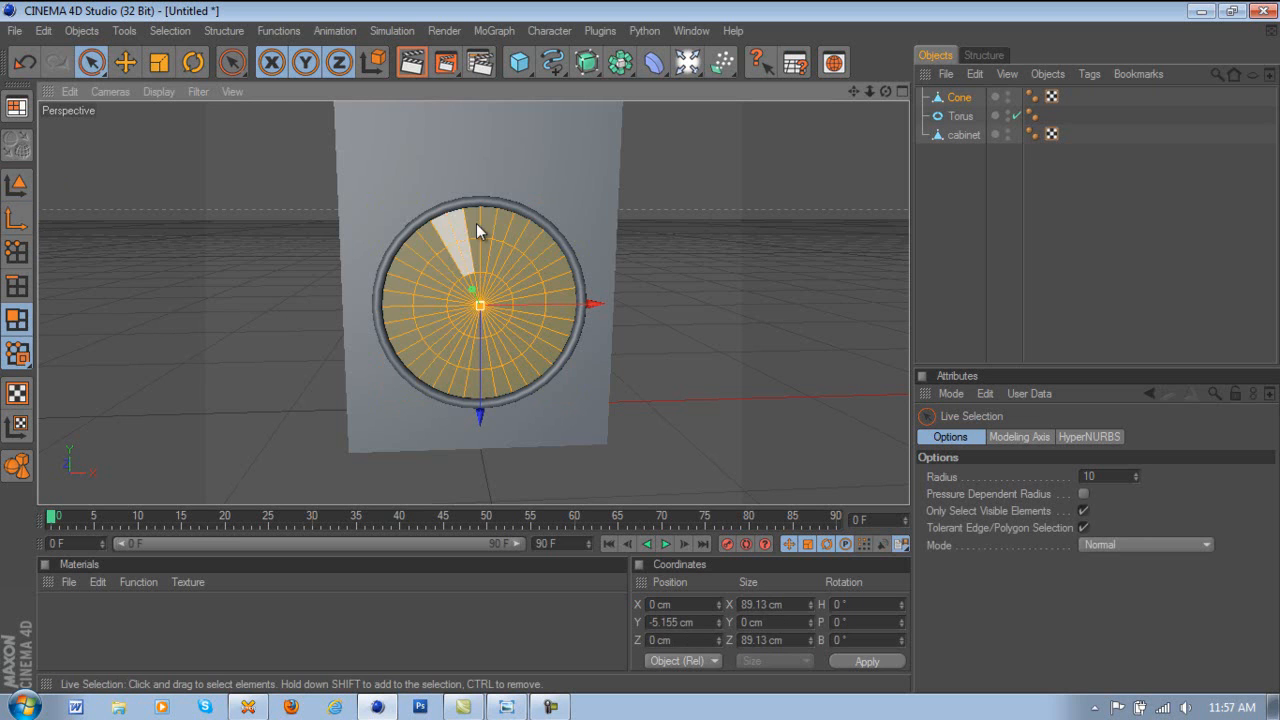
pyautogui.click(688, 286)
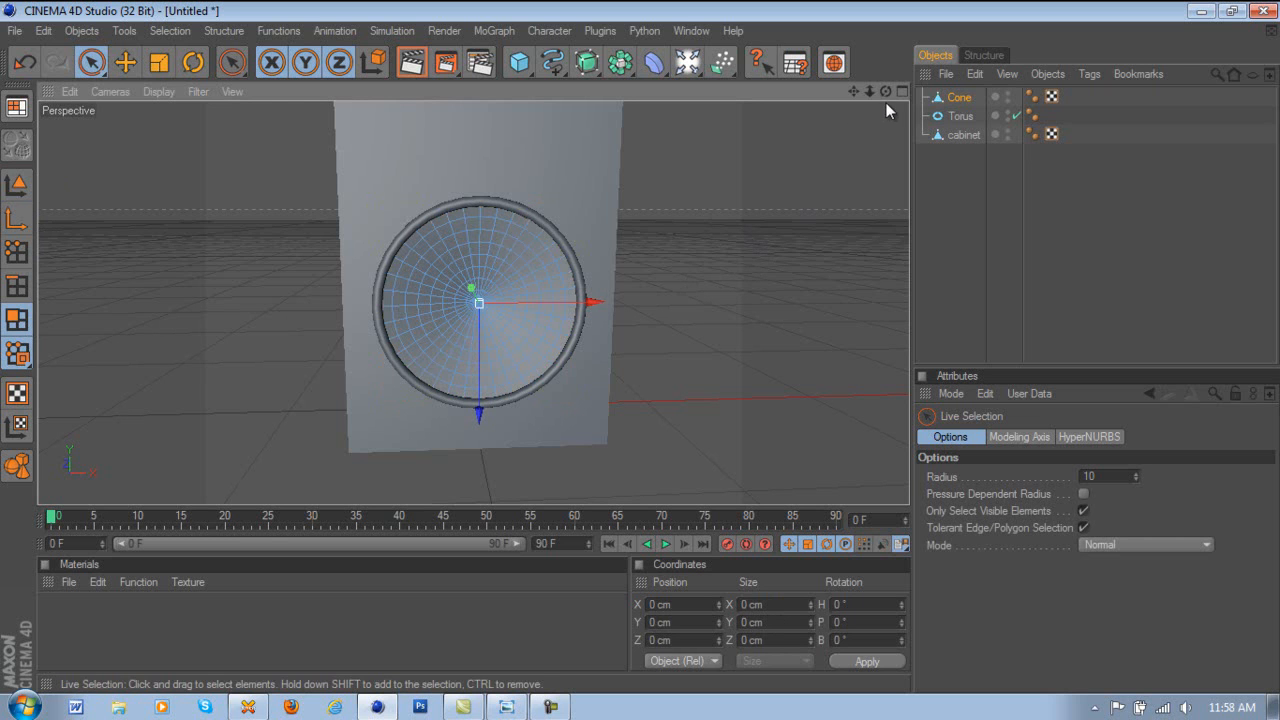
# - Add a sphere primitive to the scene and set its type to Hemisphere
pyautogui.moveTo(886, 92); pyautogui.dragTo(660, 340)
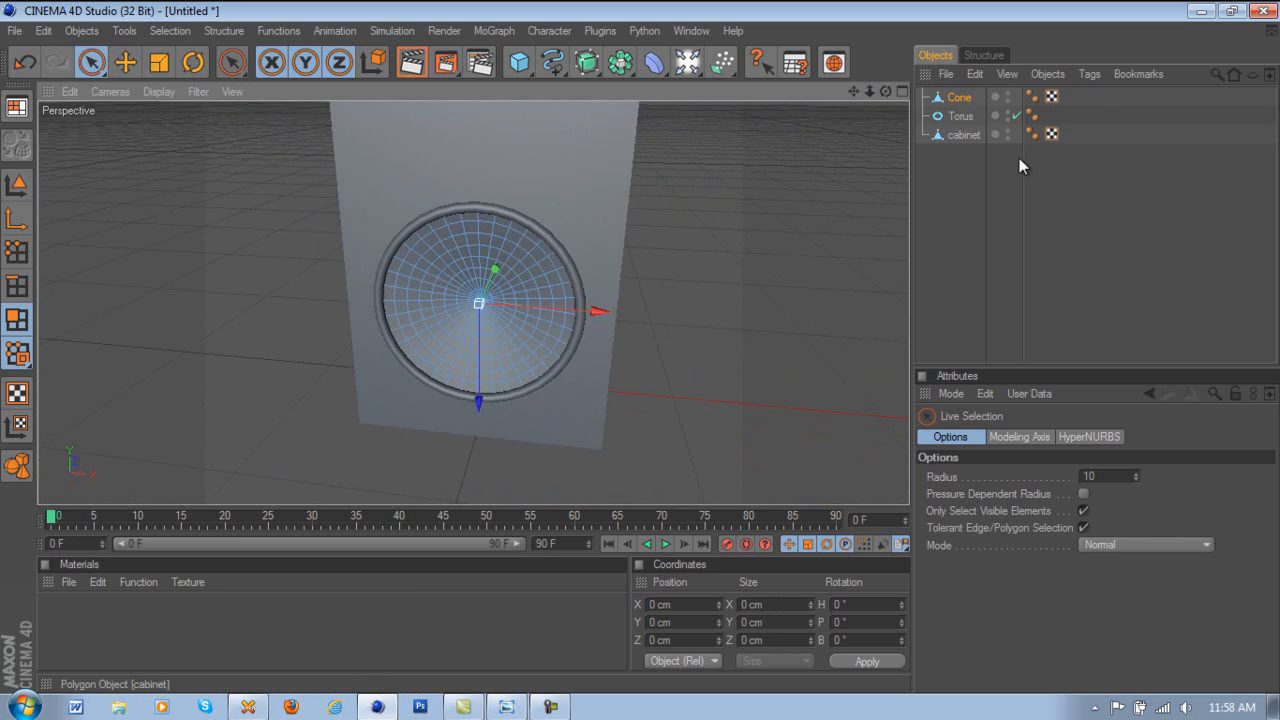
pyautogui.click(980, 193)
pyautogui.moveTo(519, 62); pyautogui.dragTo(669, 80)
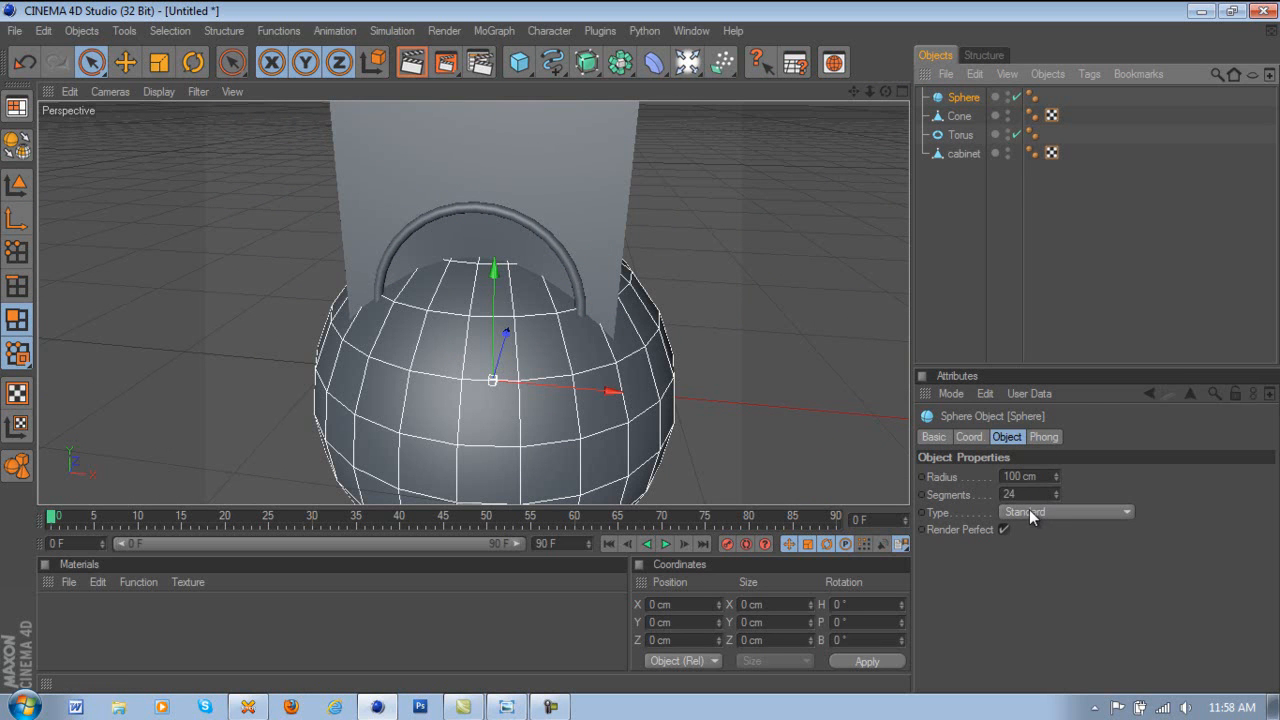
pyautogui.click(1028, 511)
pyautogui.click(1038, 615)
# - Set the hemisphere's radius to 102 cm and its segments to 50, and render the view to check its smoothness
pyautogui.click(1038, 489)
pyautogui.scroll(7, 1036, 485)
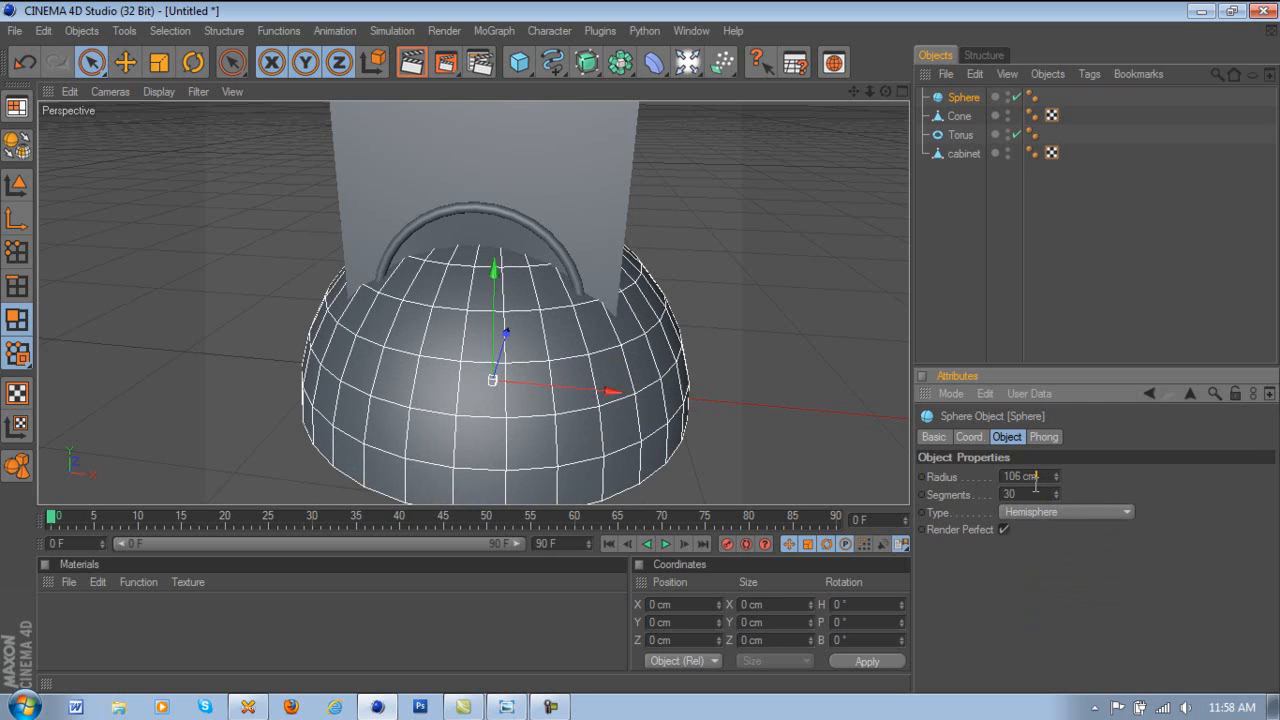
pyautogui.scroll(-4, 1042, 476)
pyautogui.scroll(20, 1030, 494)
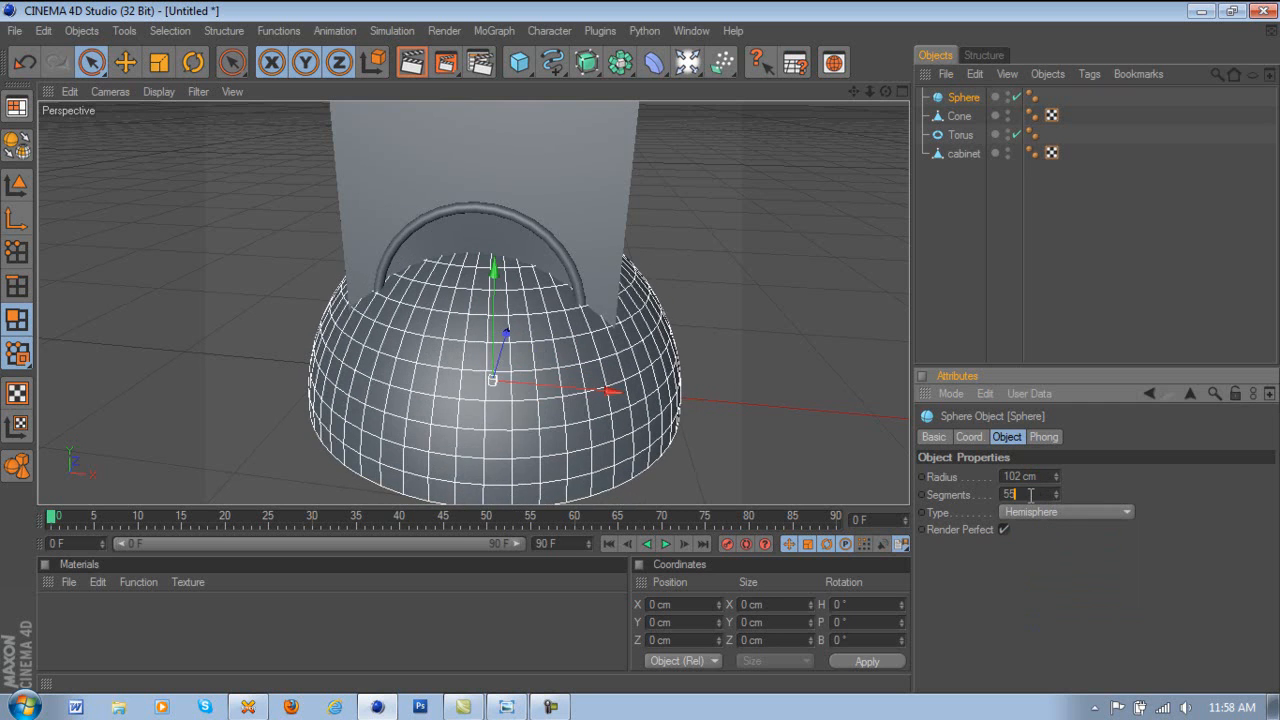
pyautogui.scroll(-2, 1030, 494)
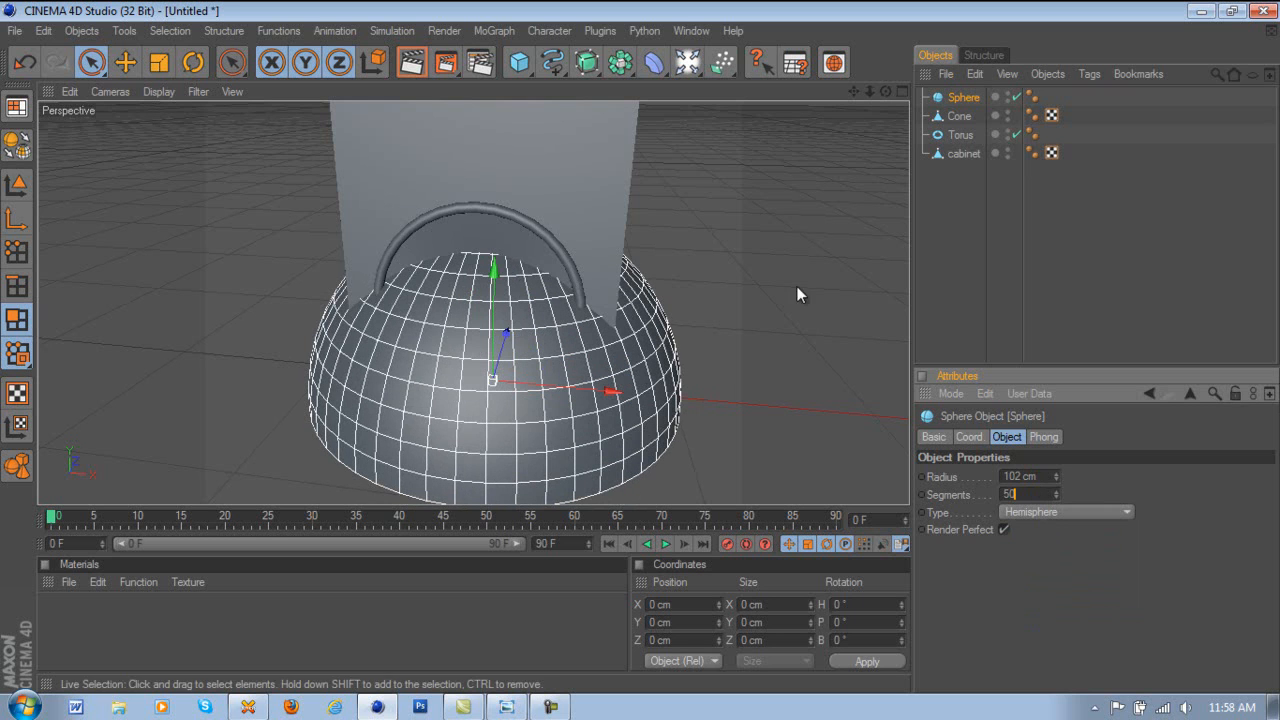
pyautogui.click(416, 65)
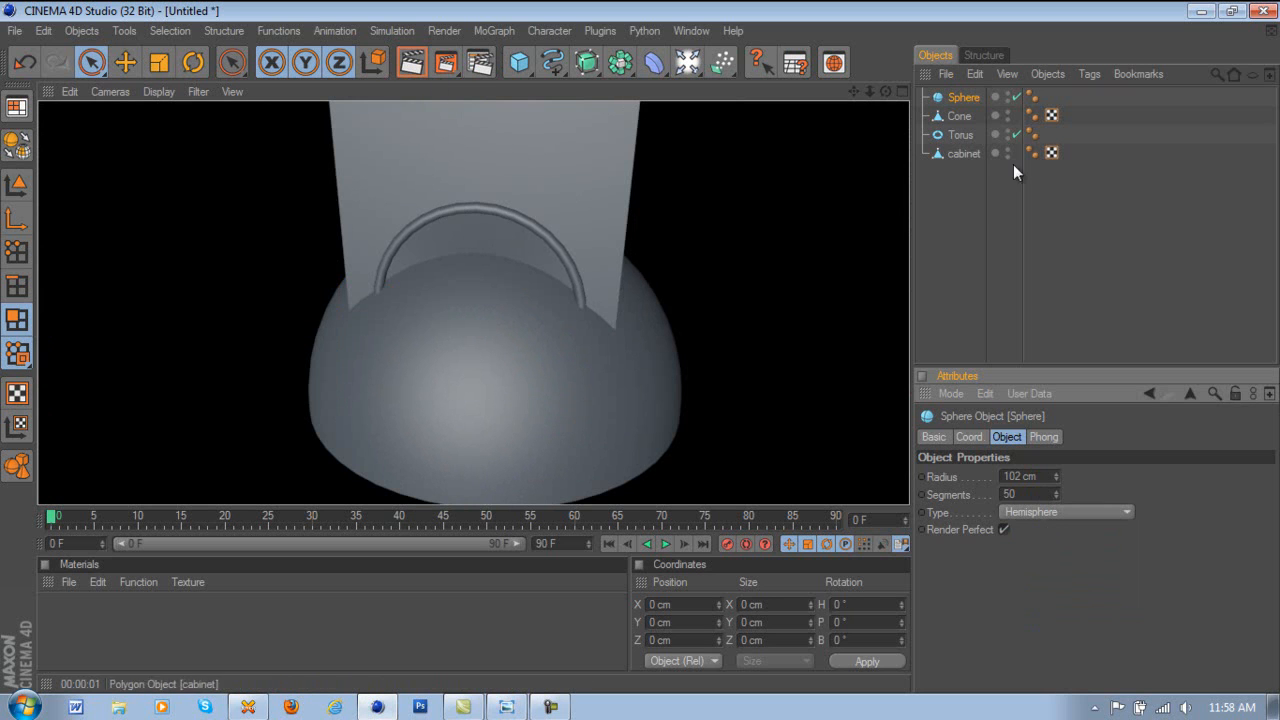
pyautogui.click(952, 211)
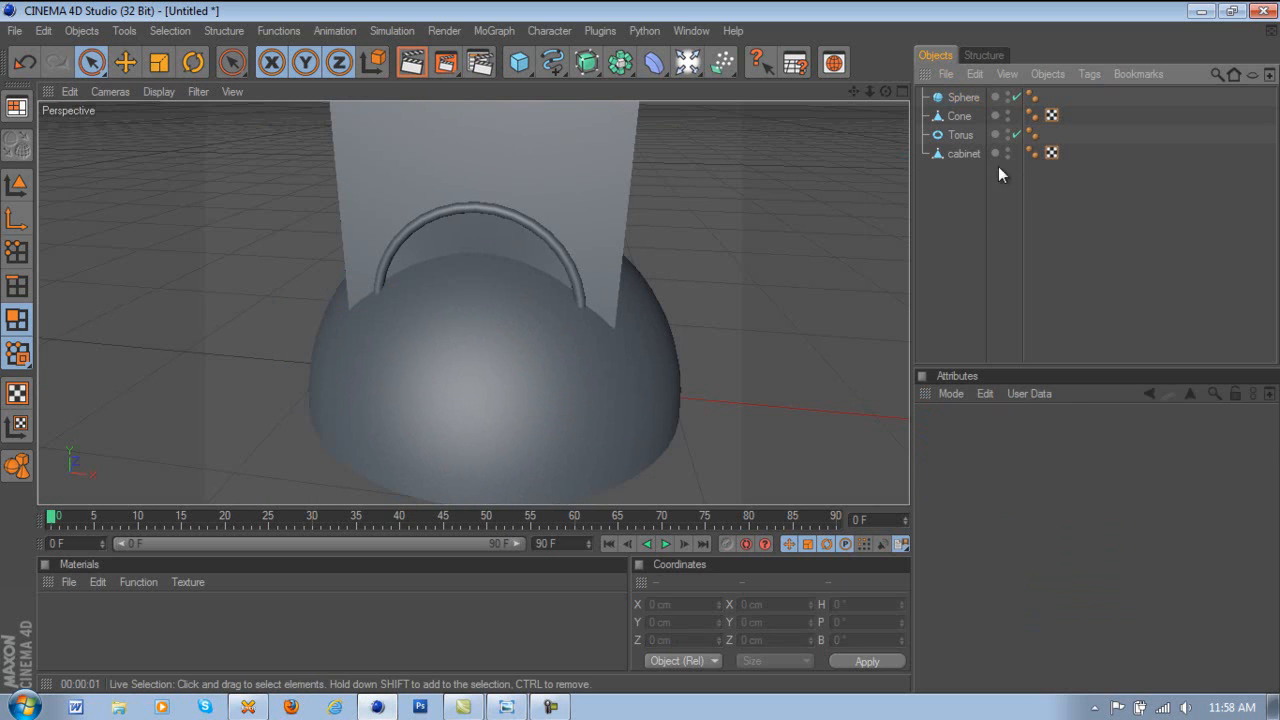
# - Rotate the hemisphere a quarter turn about its X axis so its dome faces out of the cabinet's front
pyautogui.click(962, 97)
pyautogui.click(193, 62)
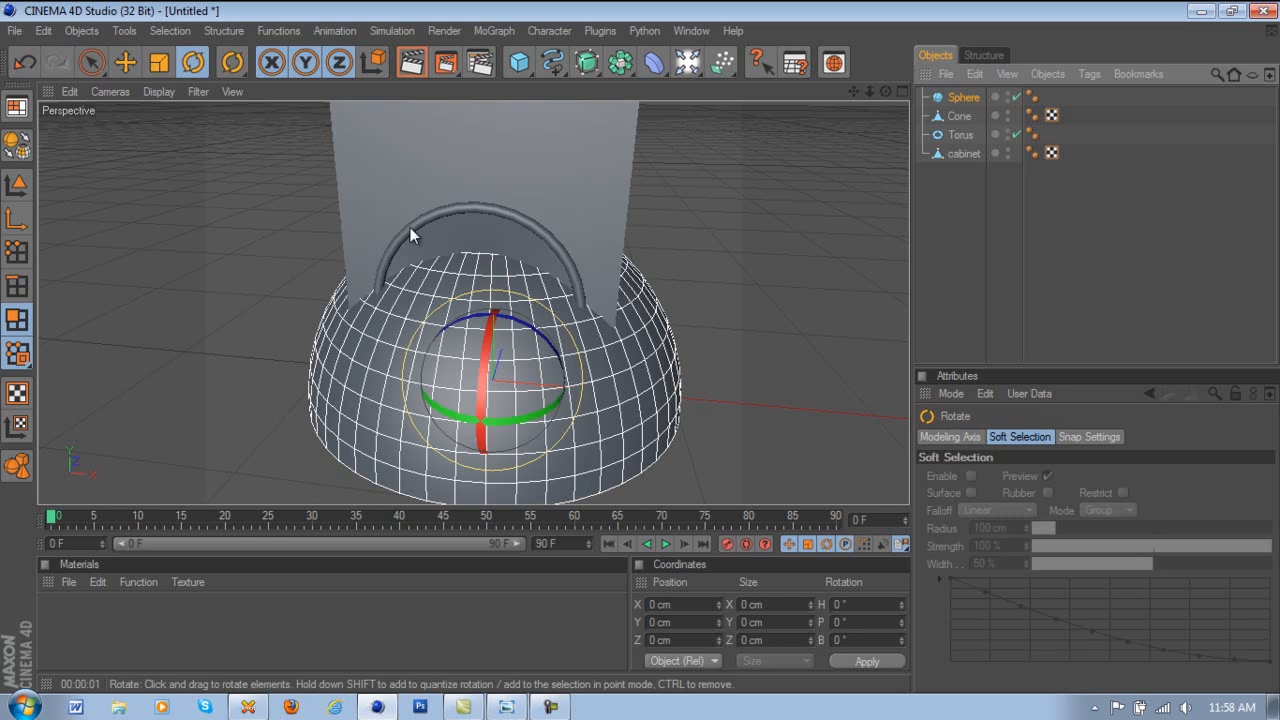
pyautogui.moveTo(472, 340); pyautogui.dragTo(487, 434)
# - Scale the hemisphere down uniformly in the Front view to less than a third of the cone's diameter
pyautogui.click(125, 62)
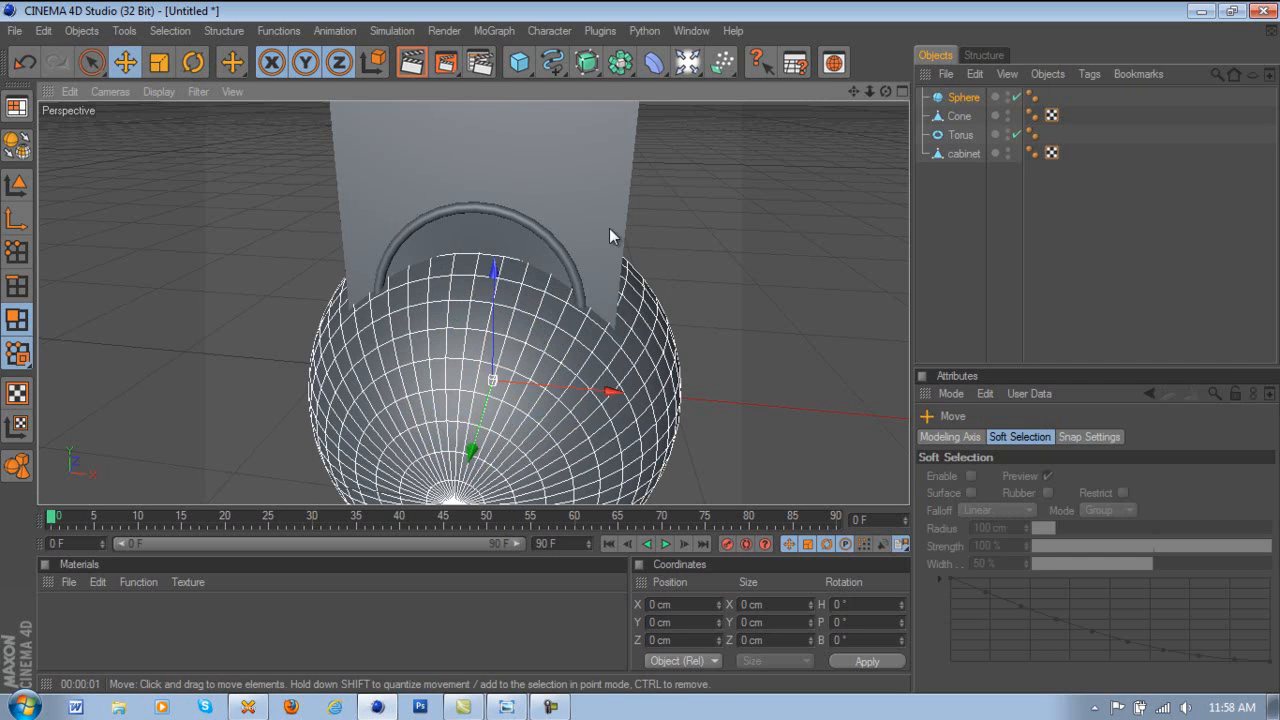
pyautogui.middleClick(541, 277)
pyautogui.middleClick(590, 377)
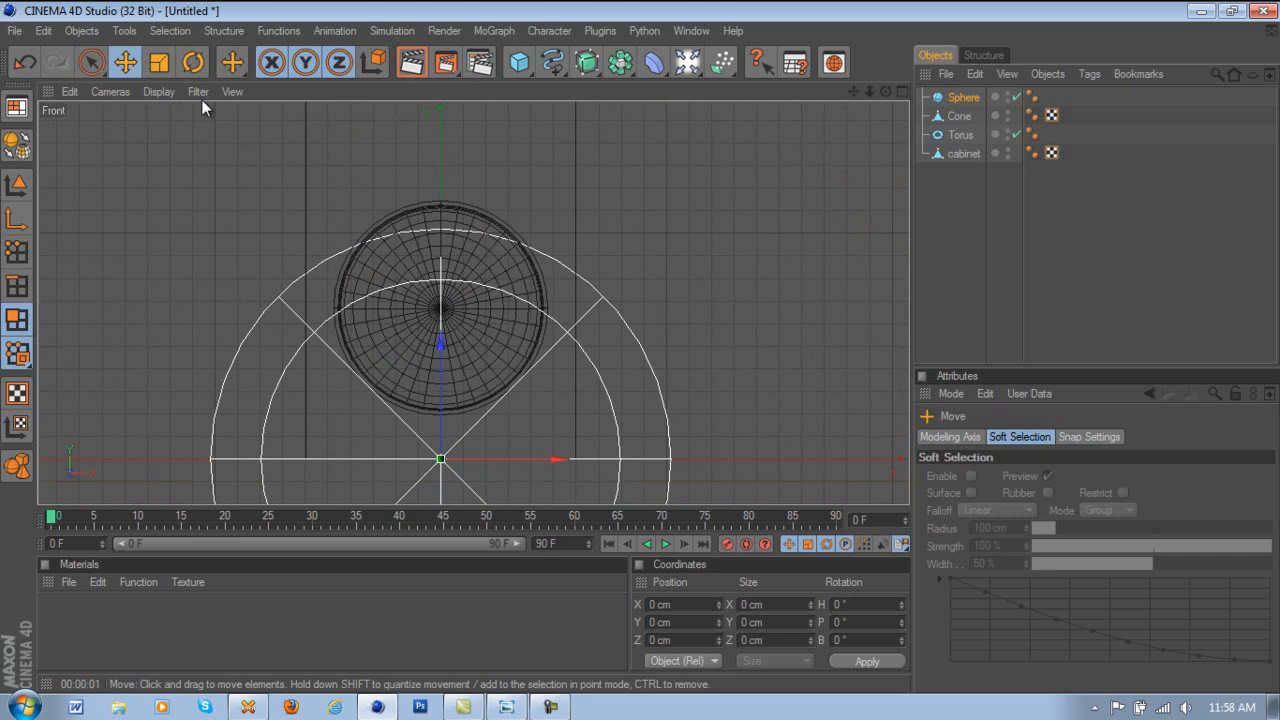
pyautogui.click(158, 62)
pyautogui.moveTo(560, 459); pyautogui.dragTo(638, 348)
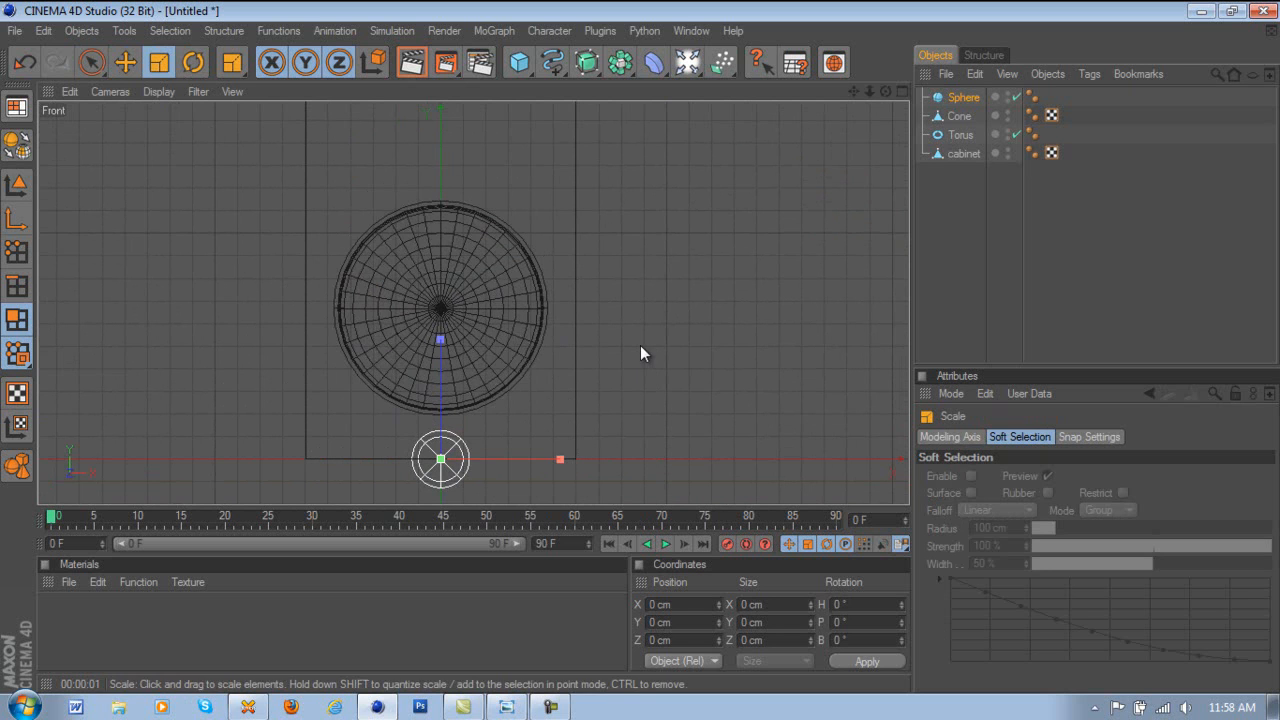
pyautogui.moveTo(438, 391); pyautogui.dragTo(640, 347)
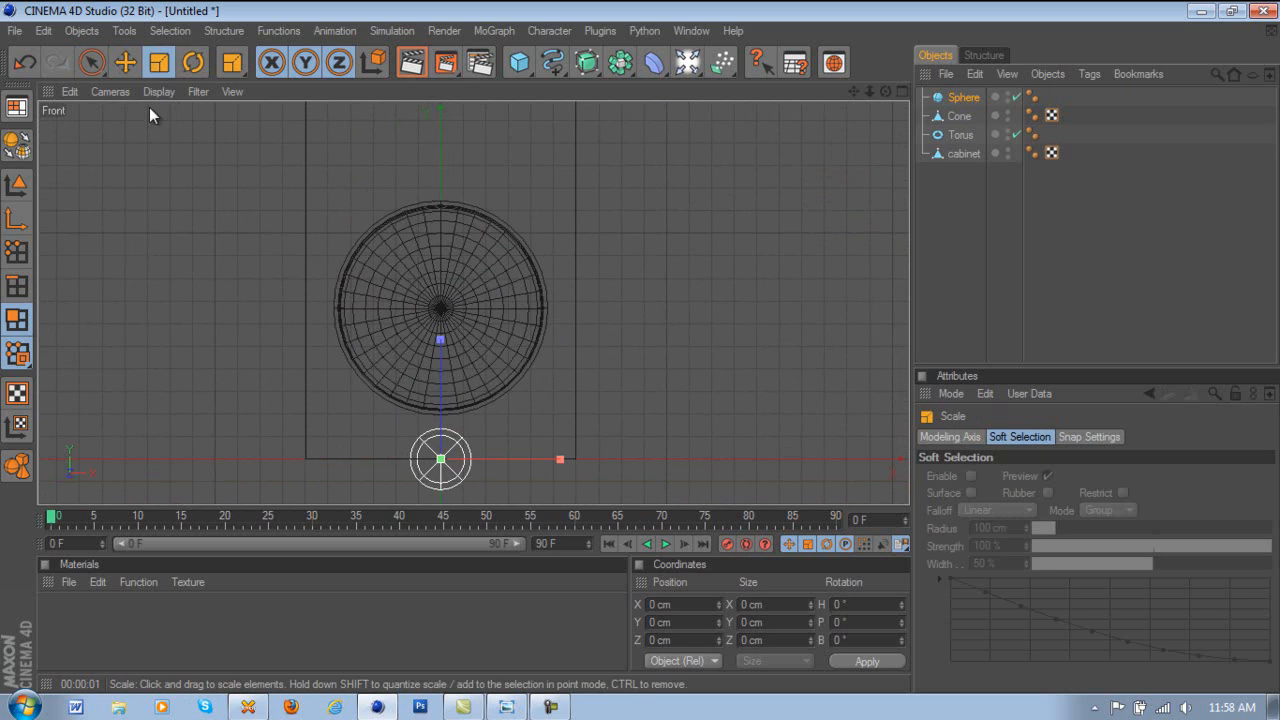
# - Raise the hemisphere in the Front view and centre it on the middle of the speaker cone
pyautogui.click(125, 62)
pyautogui.moveTo(442, 375); pyautogui.dragTo(641, 346)
pyautogui.scroll(3, 403, 318)
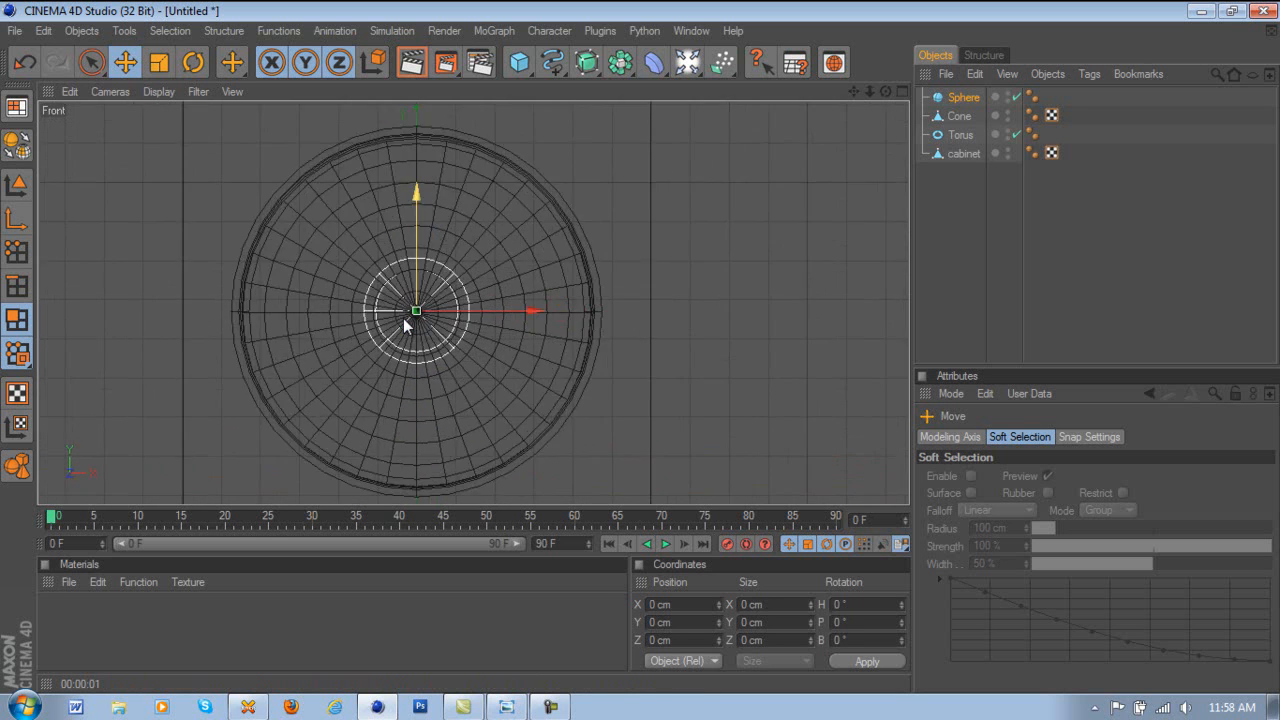
pyautogui.scroll(2, 403, 318)
pyautogui.moveTo(852, 91); pyautogui.dragTo(848, 145)
pyautogui.moveTo(575, 312); pyautogui.dragTo(640, 347)
pyautogui.moveTo(537, 277); pyautogui.dragTo(640, 346)
pyautogui.moveTo(572, 321); pyautogui.dragTo(641, 347)
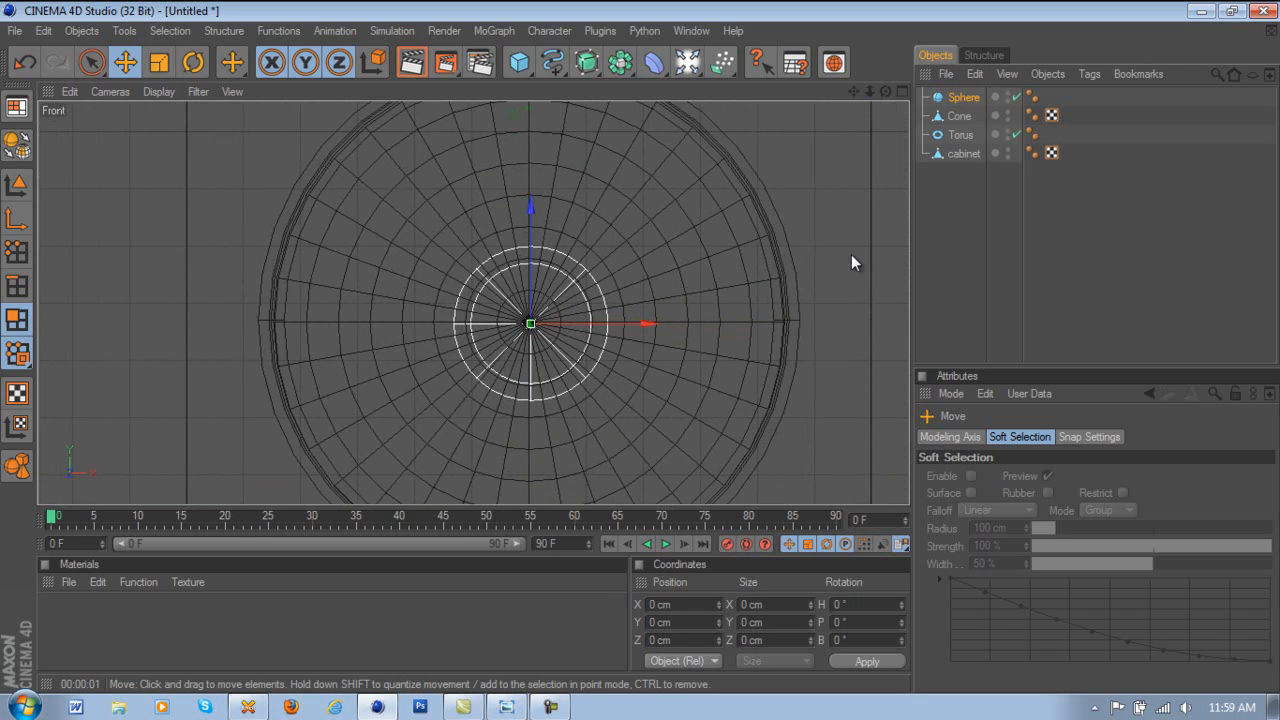
# - Move the hemisphere forward along its facing axis until its dome protrudes from the centre of the cone
pyautogui.middleClick(651, 238)
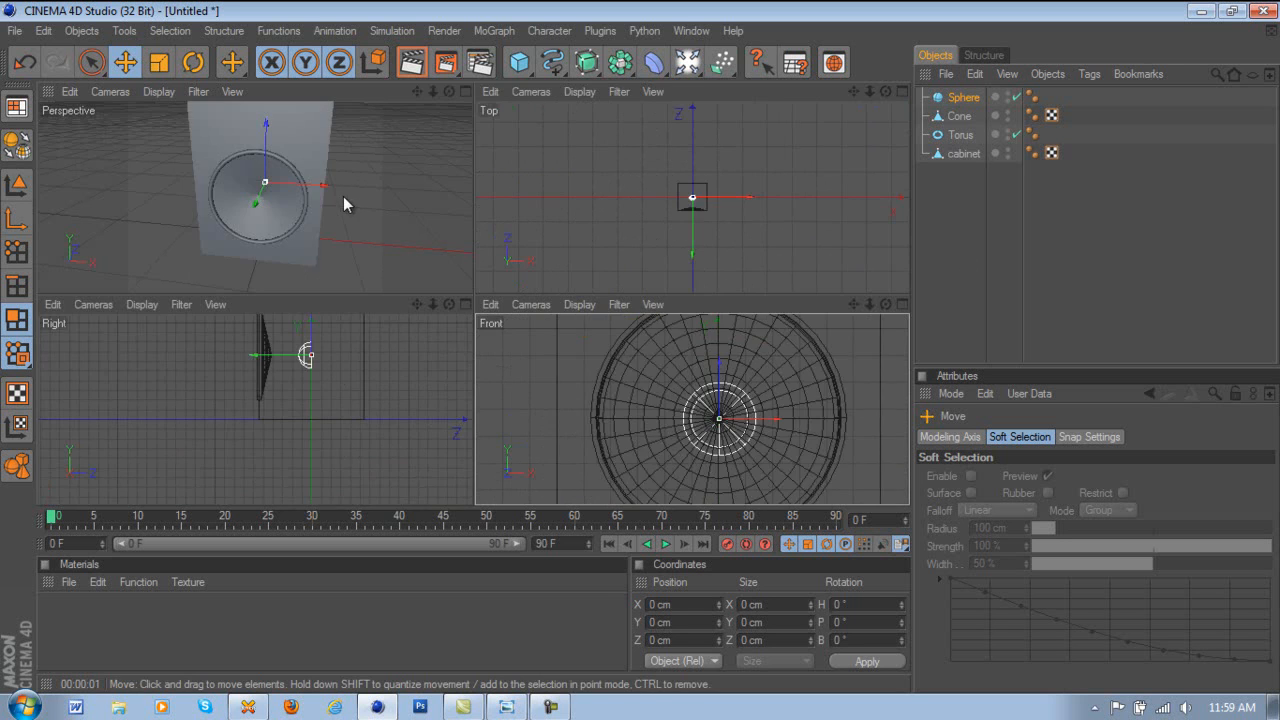
pyautogui.middleClick(334, 196)
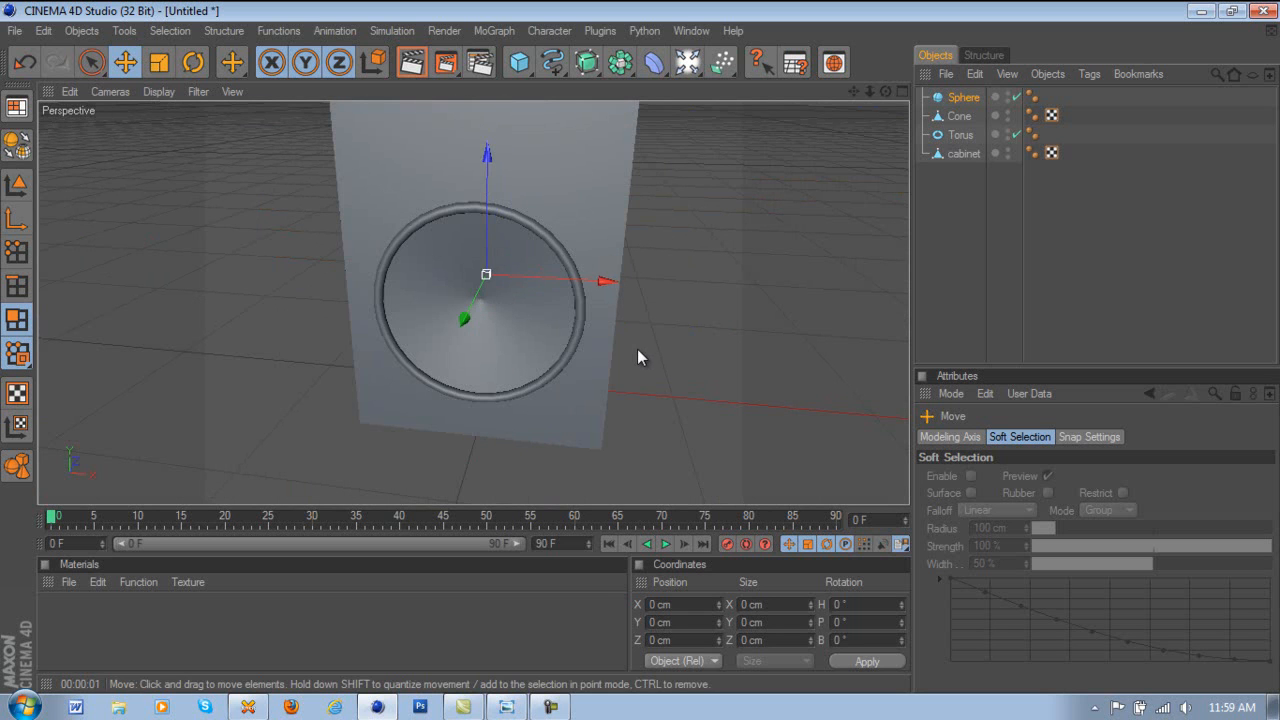
pyautogui.moveTo(640, 347)
pyautogui.mouseDown()
pyautogui.moveTo(627, 357)
pyautogui.moveTo(641, 346)
pyautogui.mouseUp()
pyautogui.moveTo(886, 92); pyautogui.dragTo(635, 346)
# - Move the torus below the cabinet in the object hierarchy and delete its extra copy
pyautogui.click(948, 138)
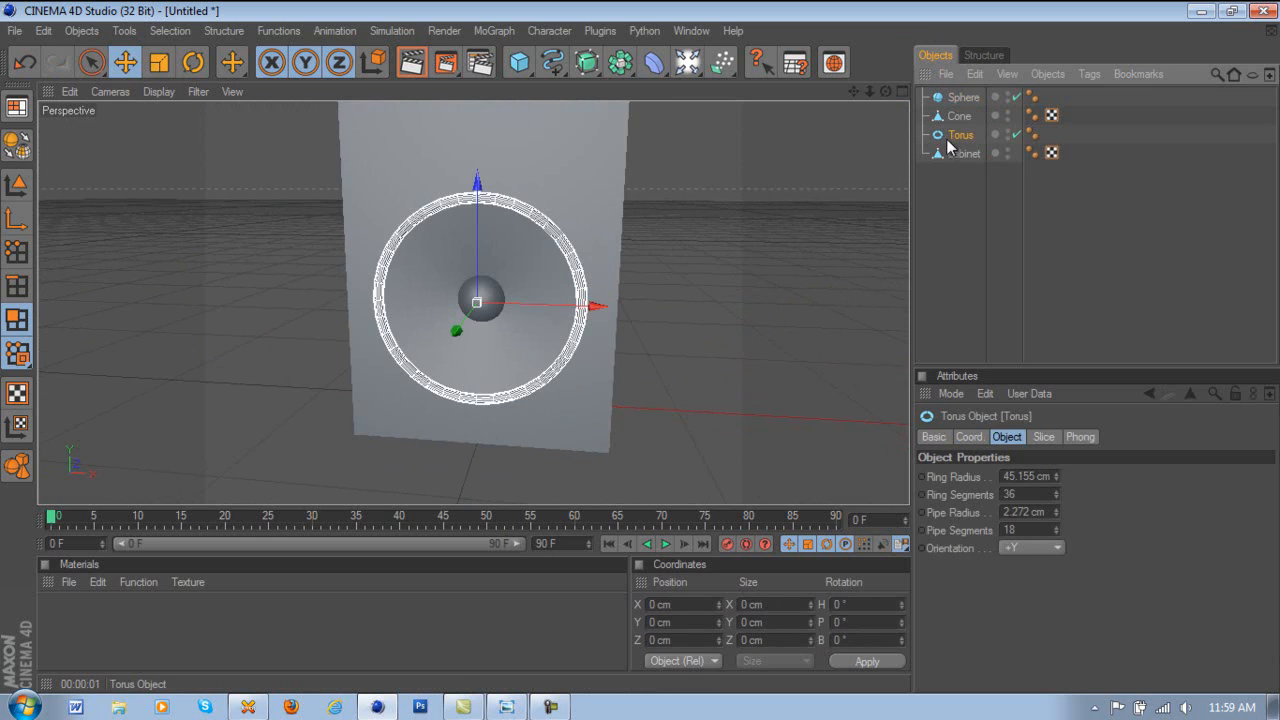
pyautogui.moveTo(958, 134); pyautogui.dragTo(956, 181)
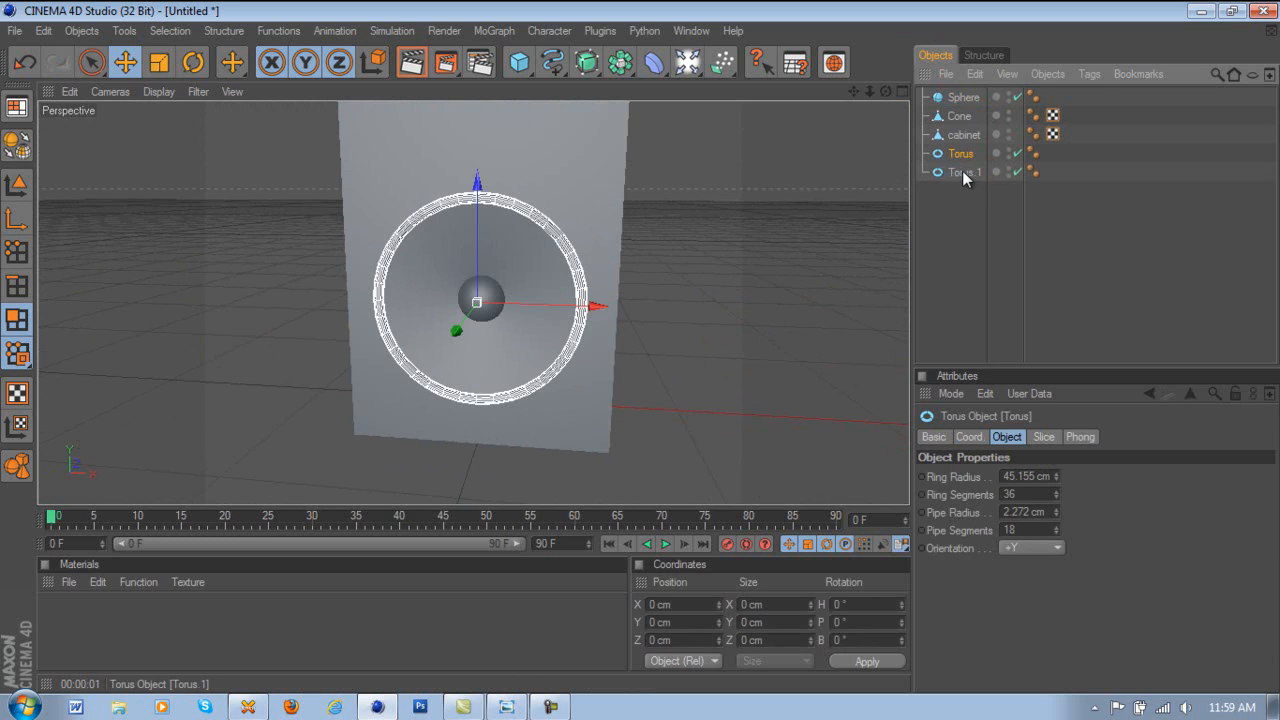
pyautogui.press('Delete')
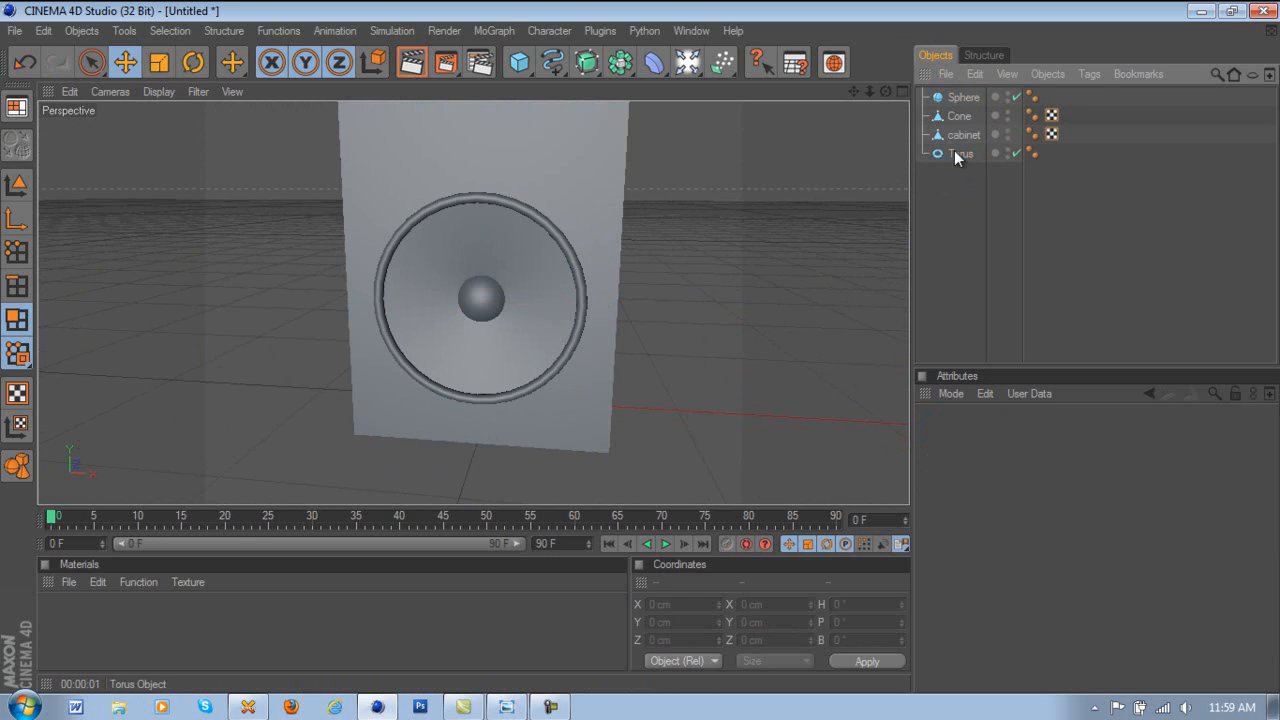
# - Duplicate the torus and scale the copy down uniformly to a ring radius of about 27 cm
pyautogui.click(955, 154)
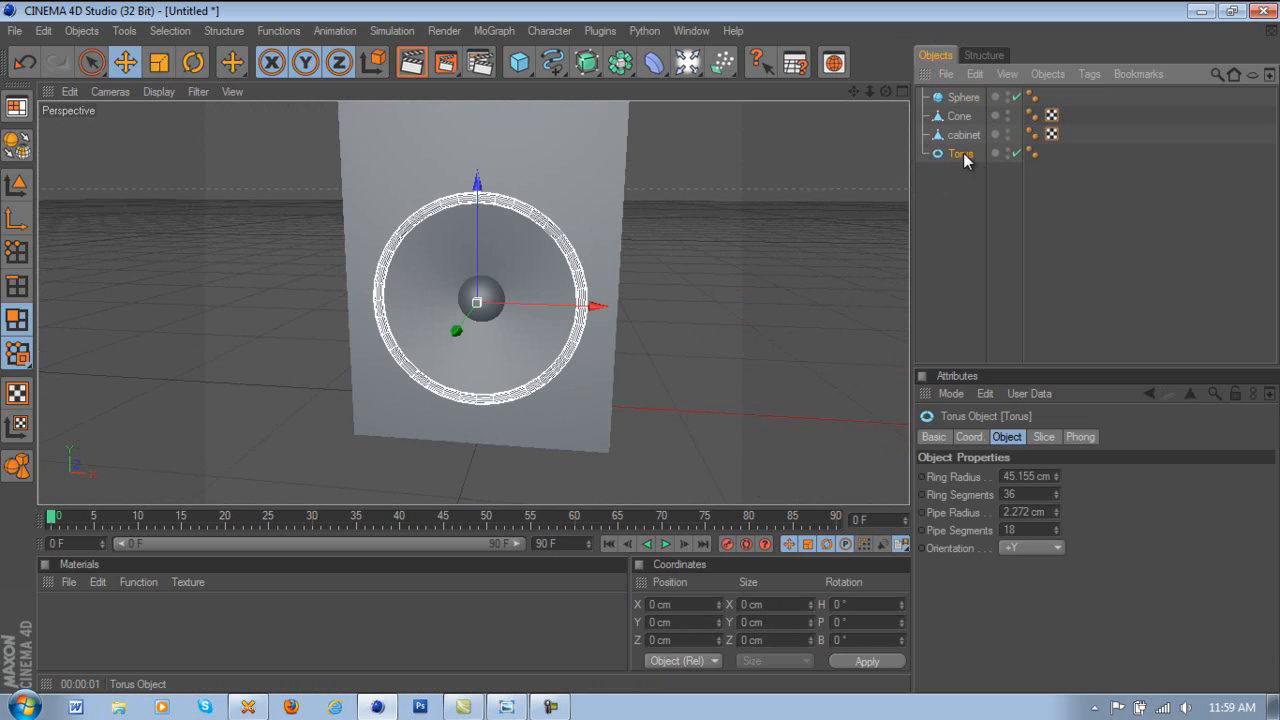
pyautogui.keyDown('ctrl'); pyautogui.moveTo(963, 154); pyautogui.dragTo(963, 185); pyautogui.keyUp('ctrl')
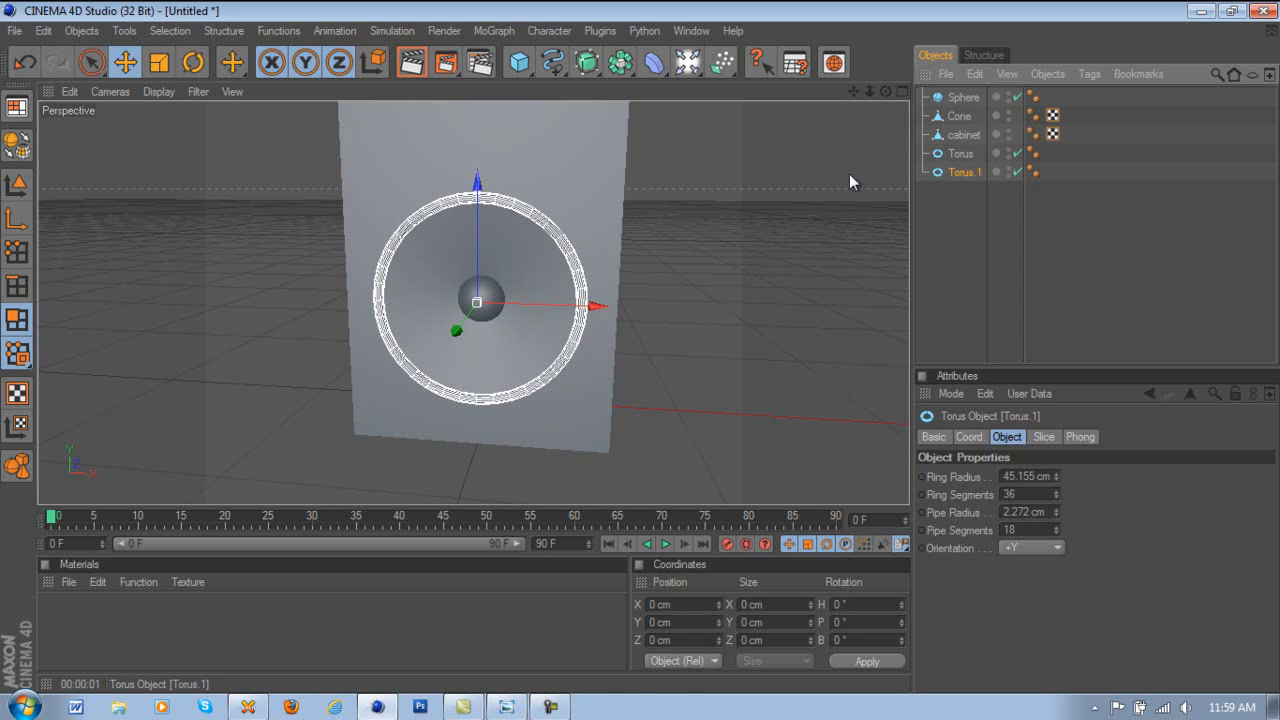
pyautogui.click(160, 63)
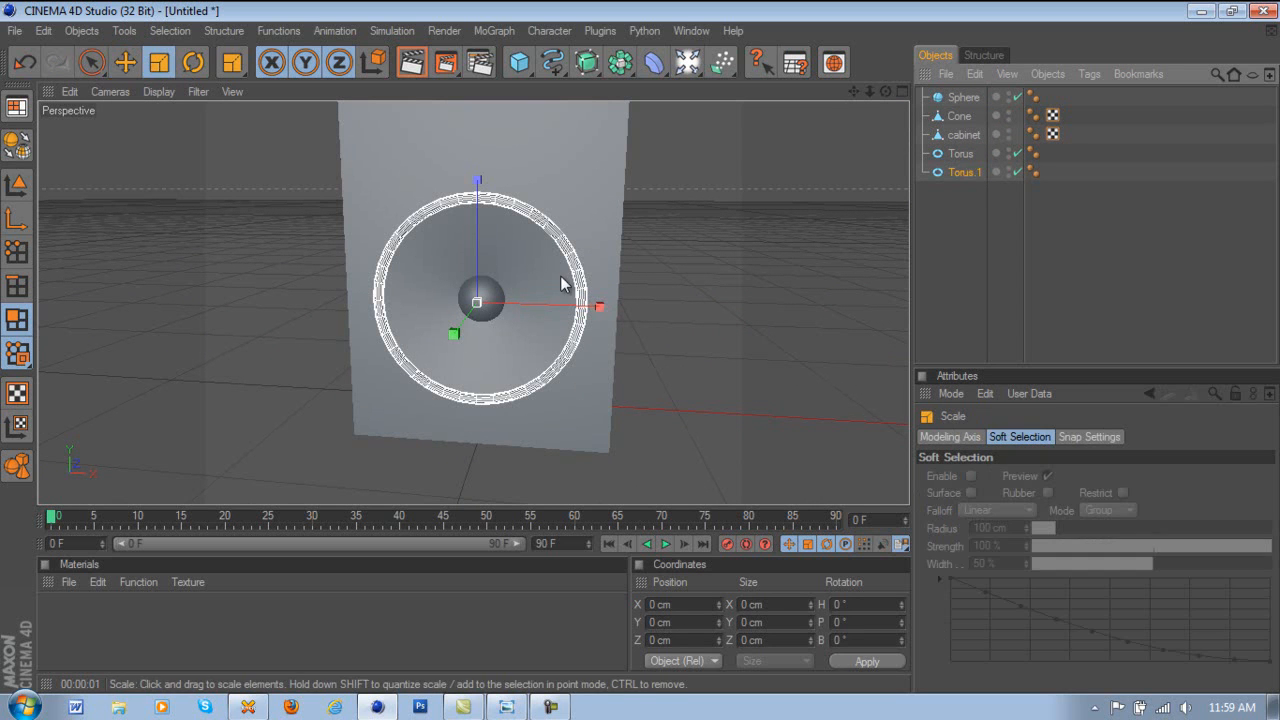
pyautogui.moveTo(602, 306)
pyautogui.mouseDown()
pyautogui.moveTo(632, 350)
pyautogui.moveTo(597, 348)
pyautogui.moveTo(632, 350)
pyautogui.moveTo(603, 307)
pyautogui.mouseUp()
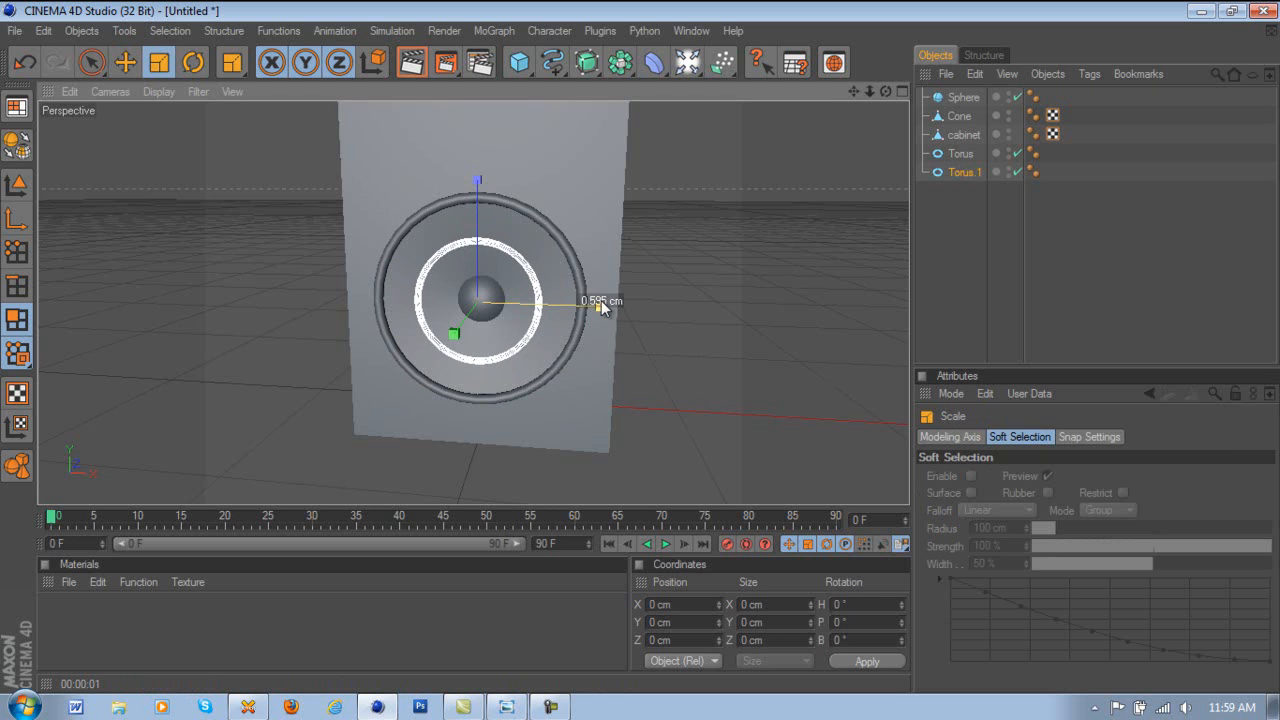
# - Move the smaller torus backward along its facing axis into the speaker cone
pyautogui.click(125, 63)
pyautogui.scroll(5, 566, 294)
pyautogui.scroll(-5, 566, 294)
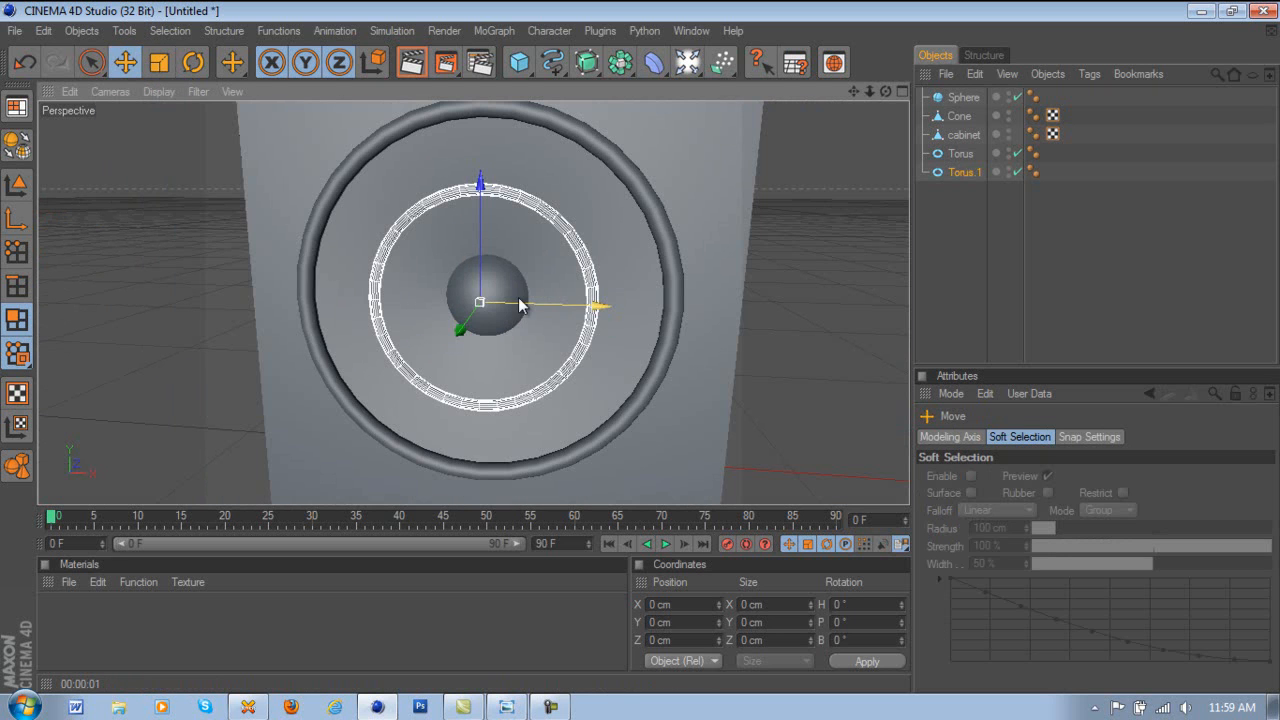
pyautogui.click(958, 173)
pyautogui.scroll(2, 482, 300)
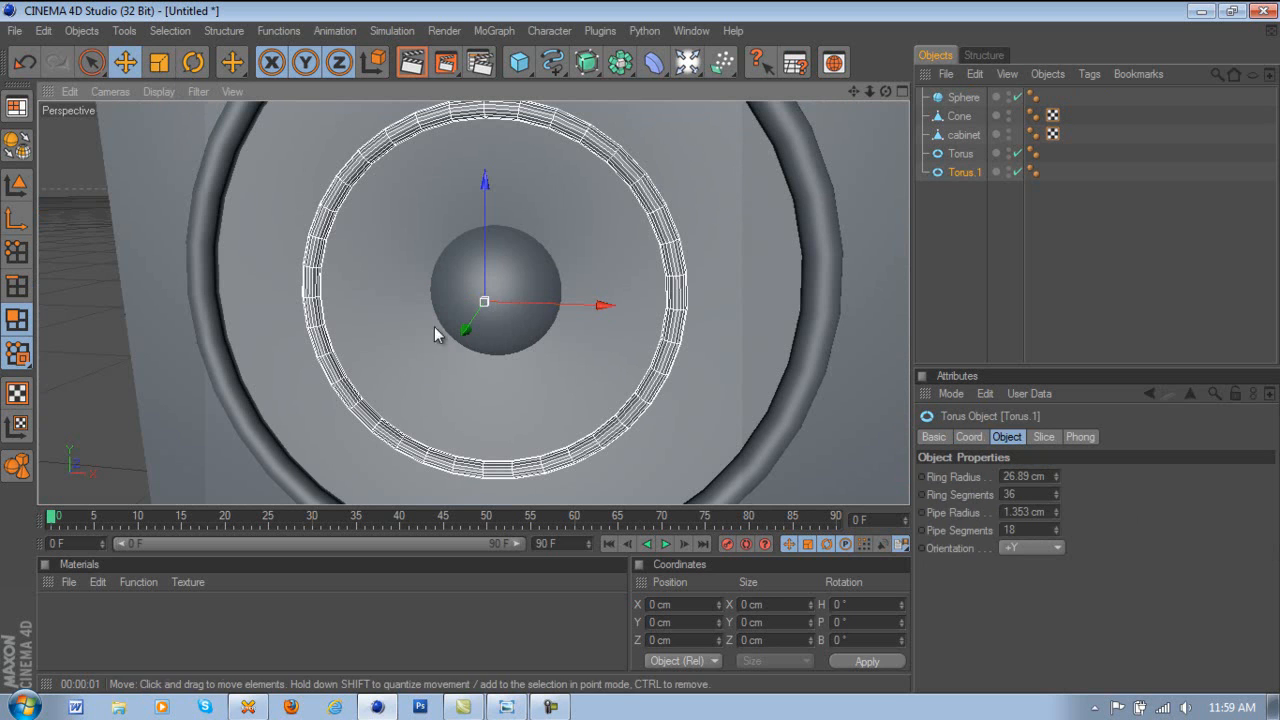
pyautogui.moveTo(465, 336); pyautogui.dragTo(643, 351)
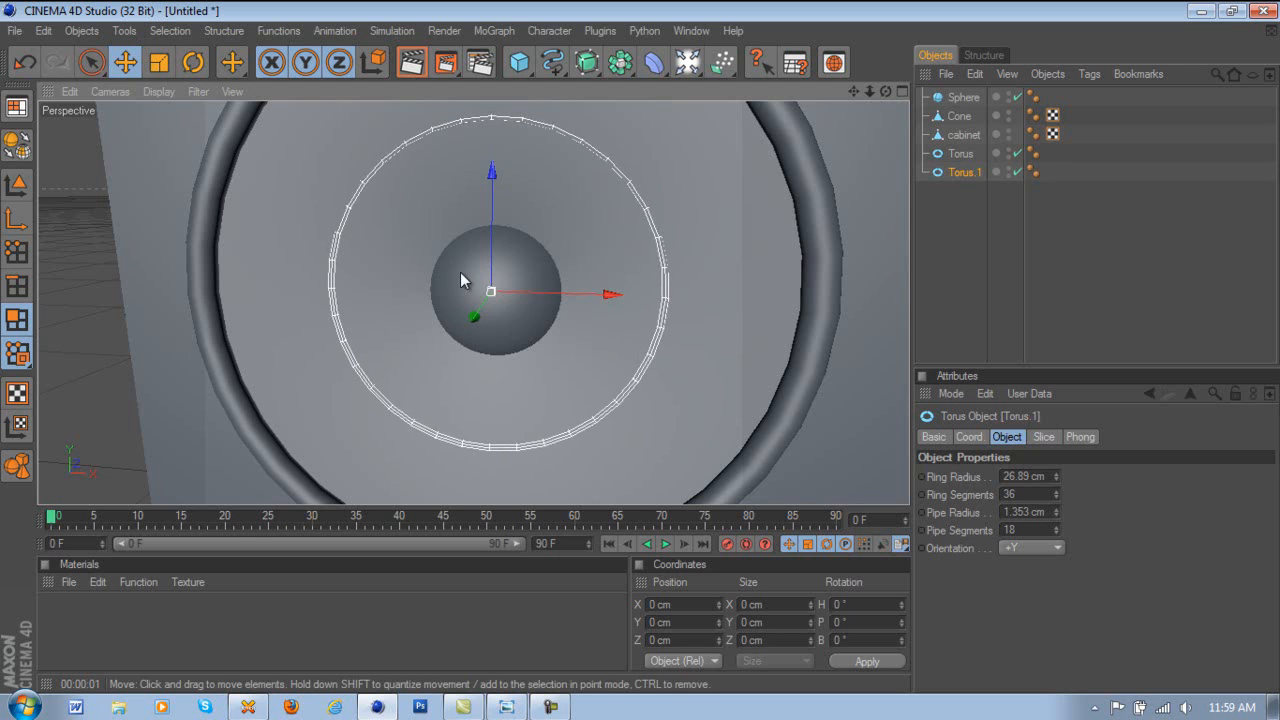
pyautogui.moveTo(490, 263); pyautogui.dragTo(644, 352)
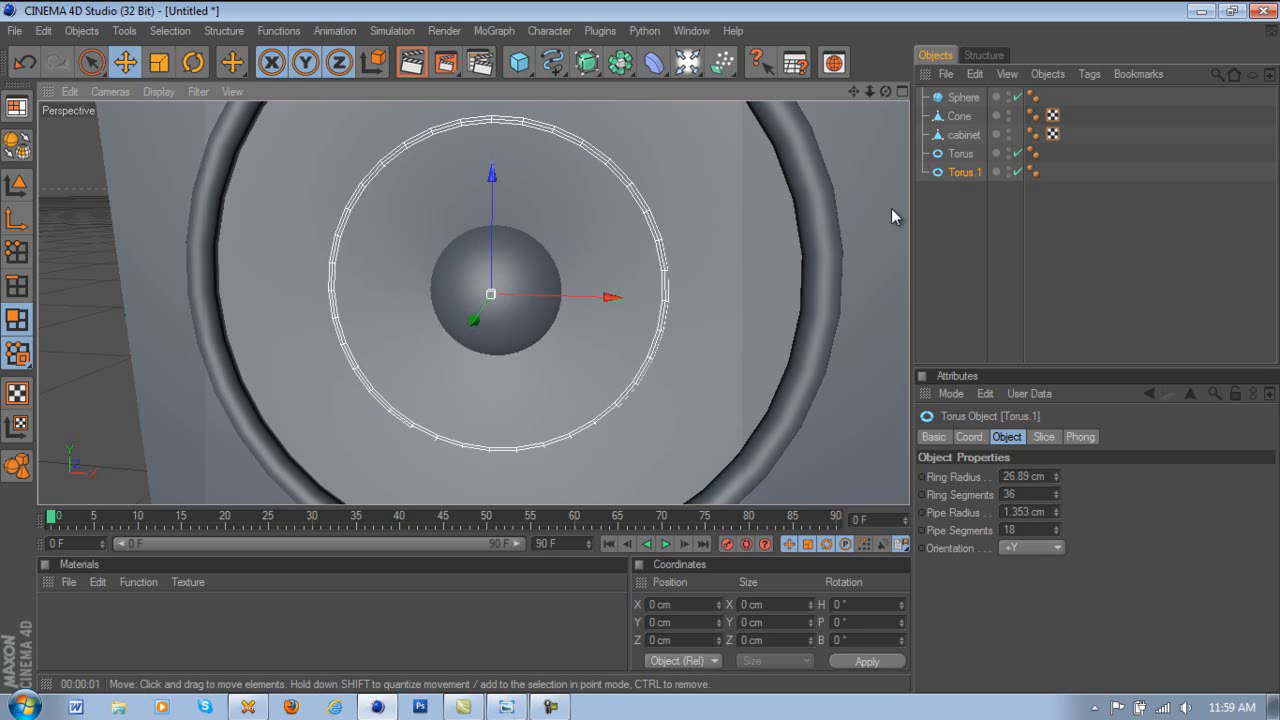
pyautogui.scroll(-5, 891, 208)
pyautogui.keyDown('alt'); pyautogui.moveTo(637, 348); pyautogui.dragTo(724, 459); pyautogui.keyUp('alt')
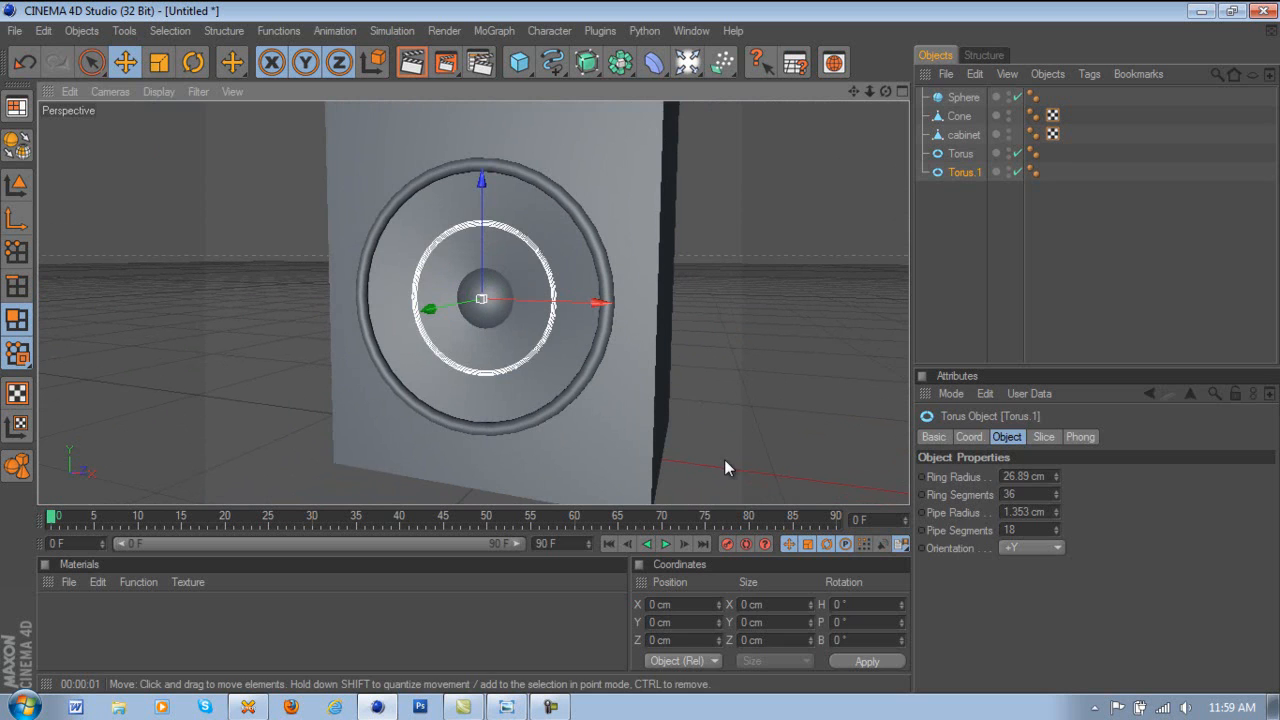
pyautogui.click(947, 290)
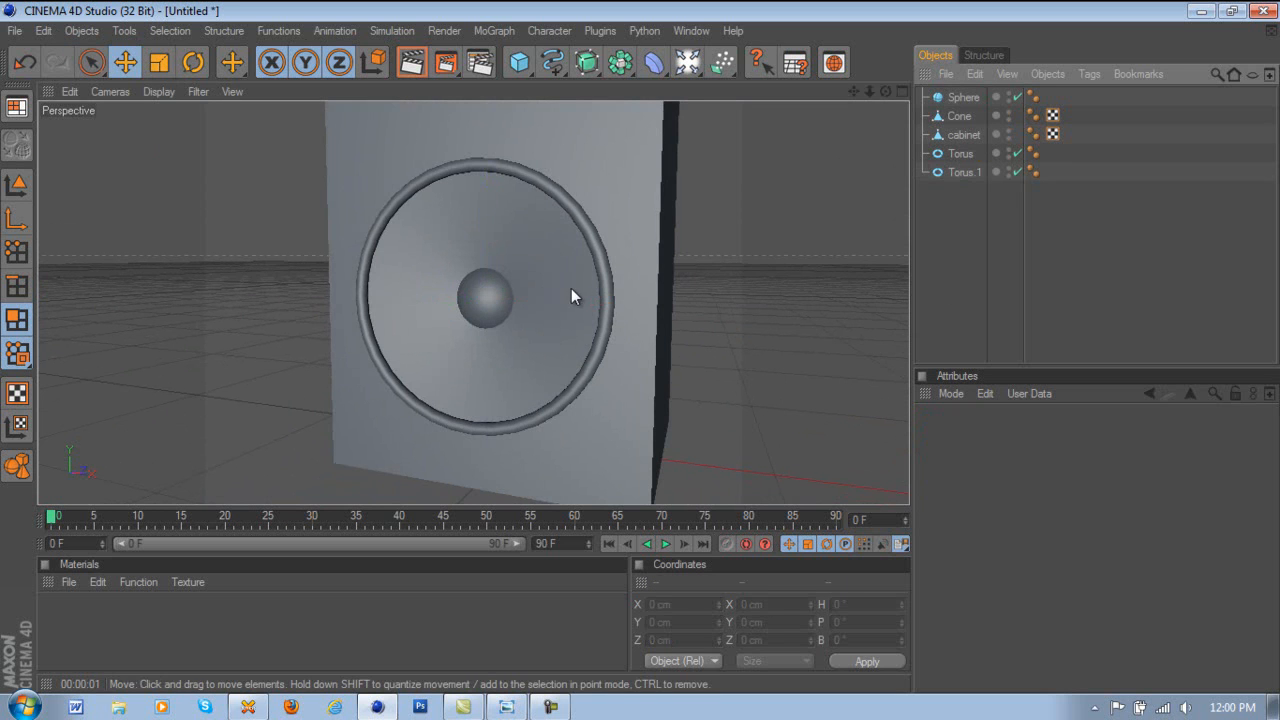
# - Move the smaller torus forward along its facing axis until it stands out in front of the cone surface
pyautogui.scroll(3, 680, 214)
pyautogui.scroll(3, 684, 213)
pyautogui.moveTo(643, 347)
pyautogui.keyDown('alt'); pyautogui.mouseDown()
pyautogui.moveTo(691, 346)
pyautogui.moveTo(642, 347)
pyautogui.mouseUp(); pyautogui.keyUp('alt')
pyautogui.click(951, 172)
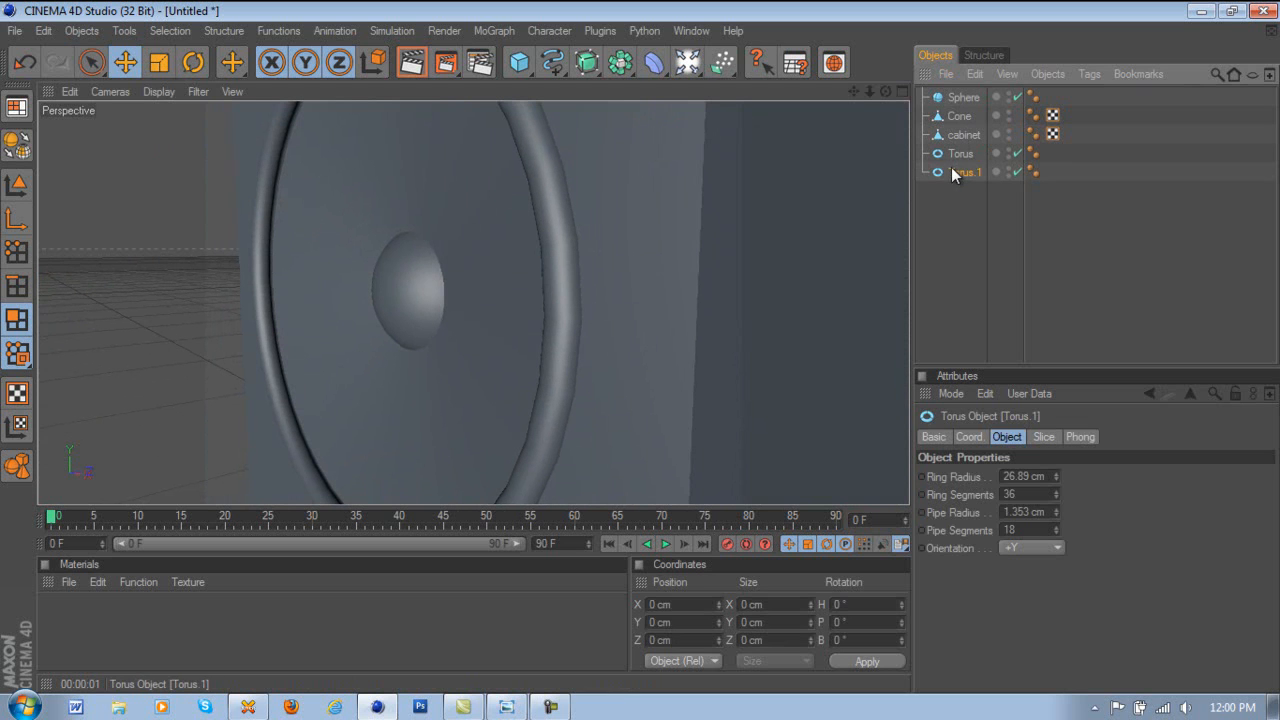
pyautogui.moveTo(362, 296); pyautogui.dragTo(640, 346)
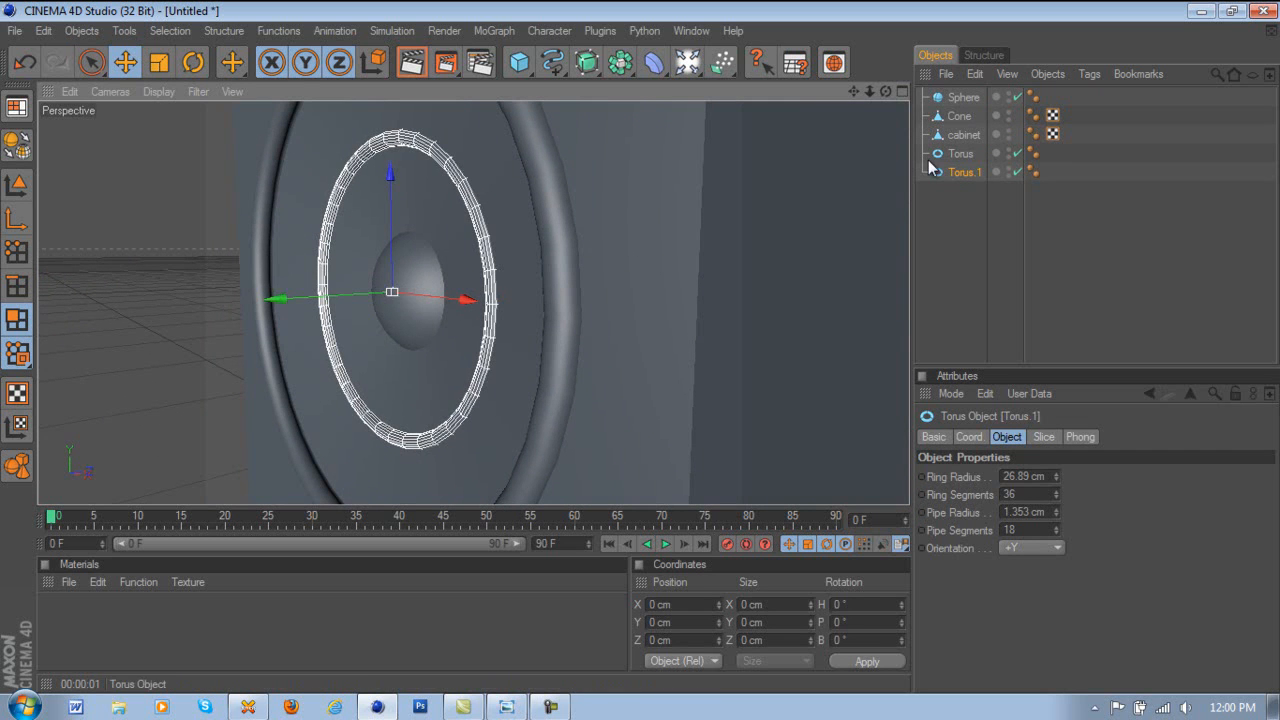
pyautogui.click(994, 232)
# - Shift the smaller torus slightly back so only a thin ridge protrudes from the cone around the dust cap
pyautogui.moveTo(885, 91); pyautogui.dragTo(643, 347)
pyautogui.scroll(-4, 889, 152)
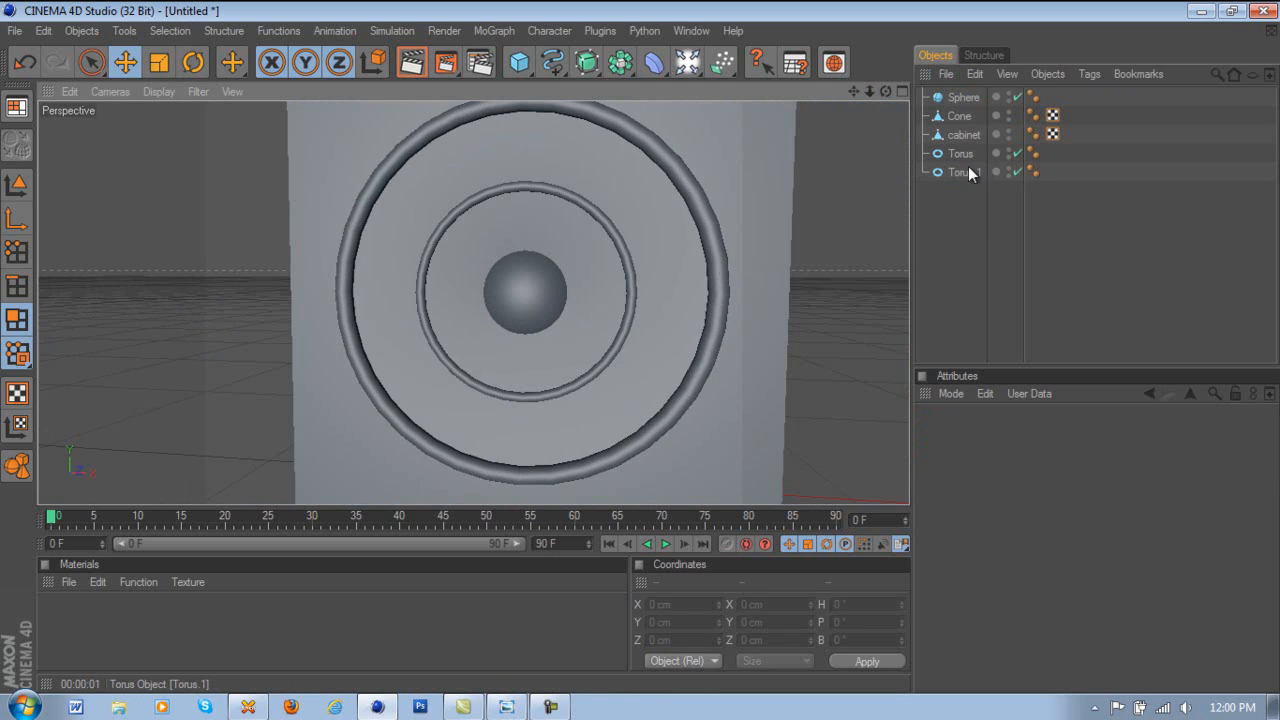
pyautogui.click(962, 169)
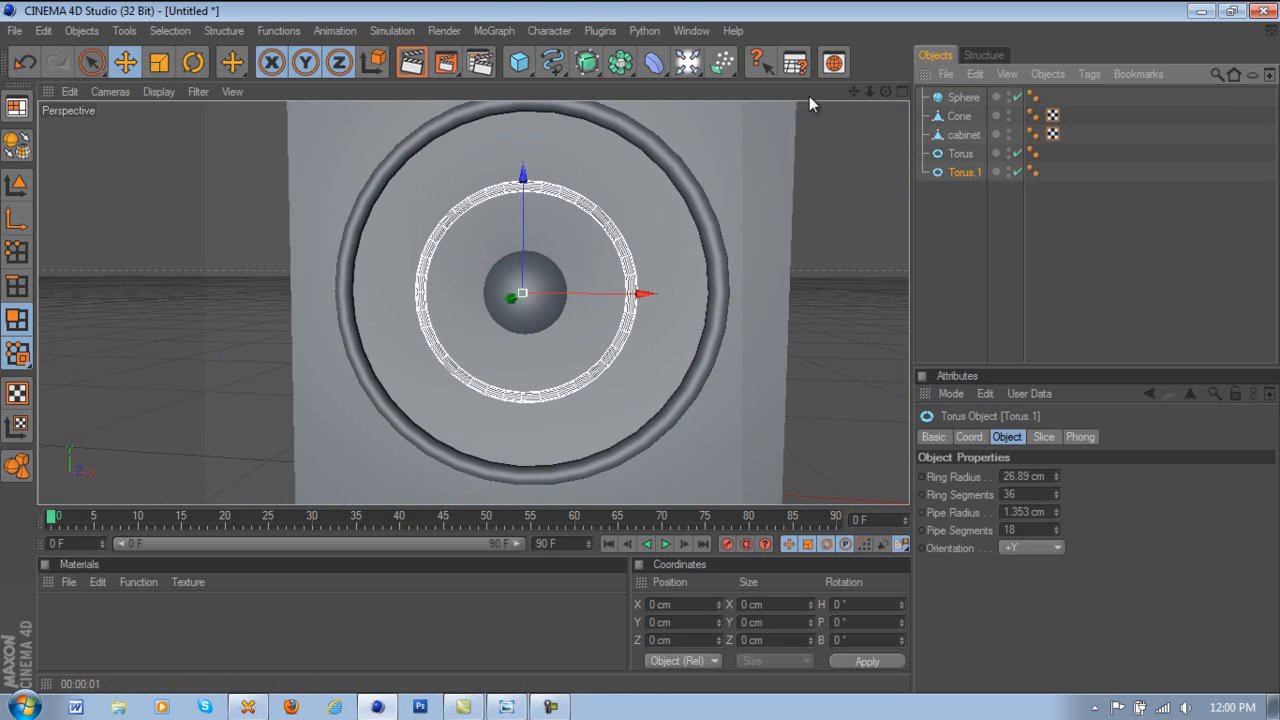
pyautogui.moveTo(884, 91); pyautogui.dragTo(390, 234)
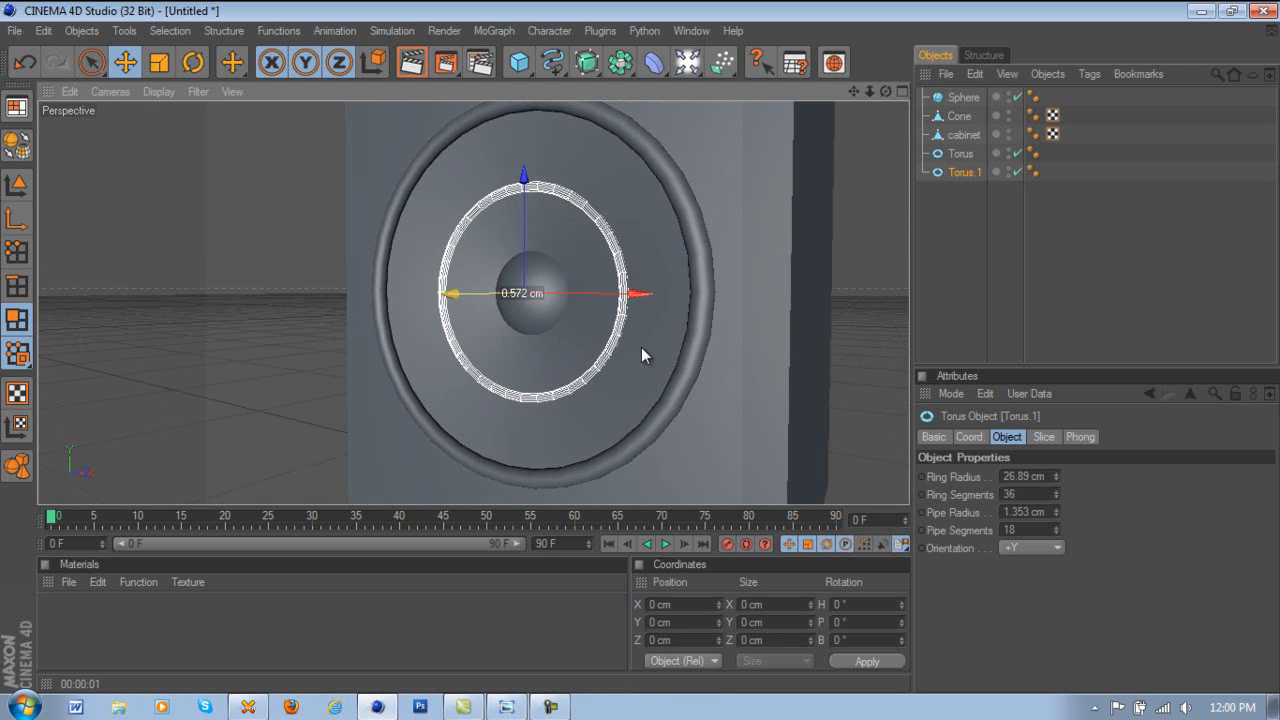
pyautogui.click(937, 227)
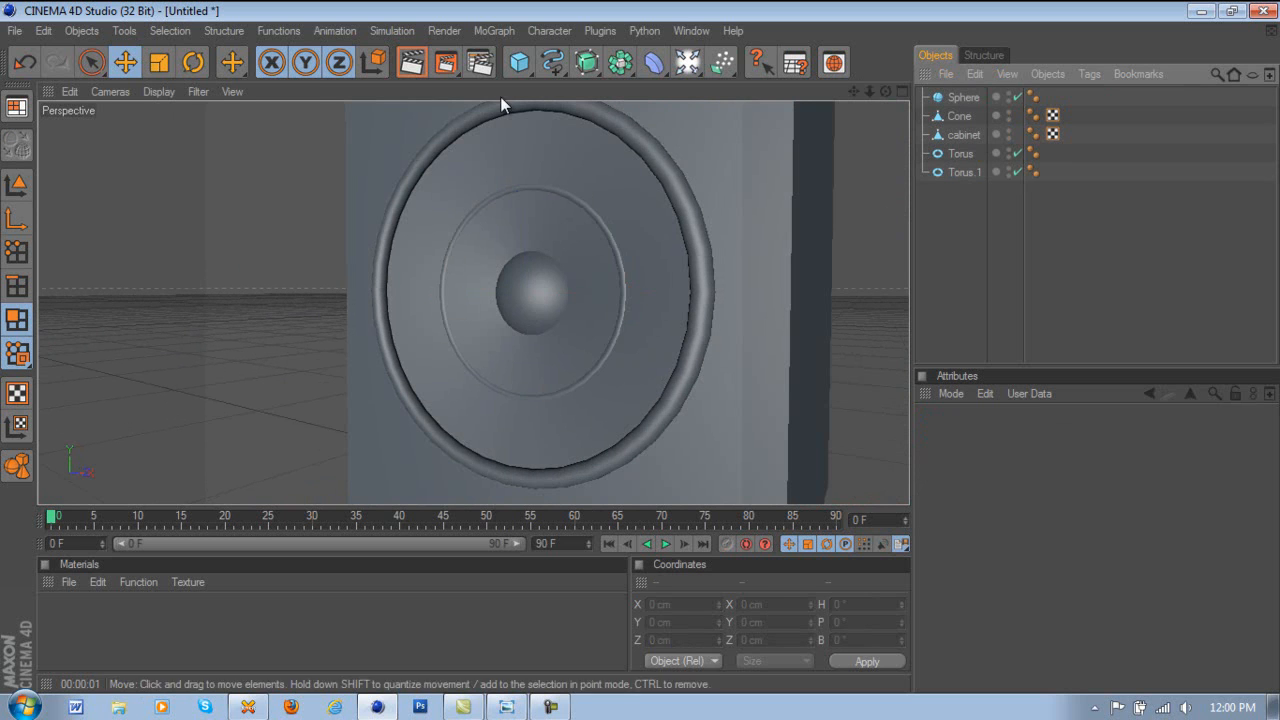
# - Render the perspective view to check the finished speaker cone and its rings, and inspect the cabinet from the side
pyautogui.click(160, 63)
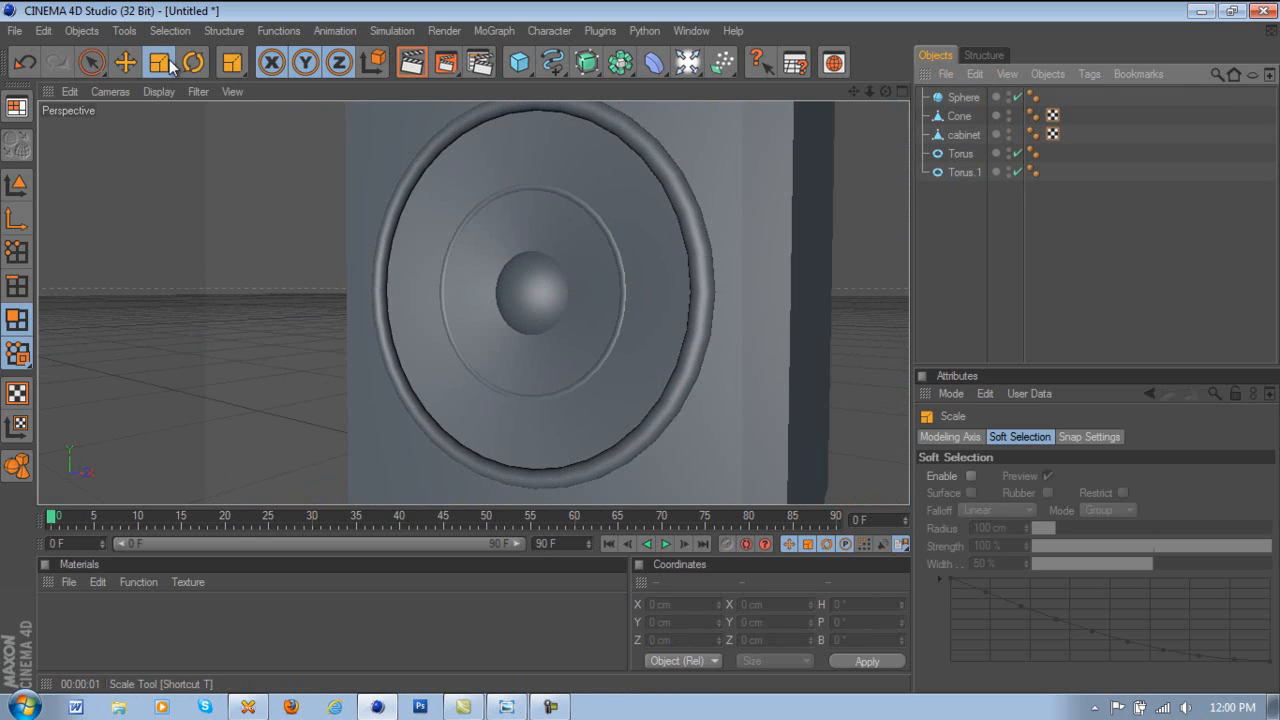
pyautogui.click(410, 65)
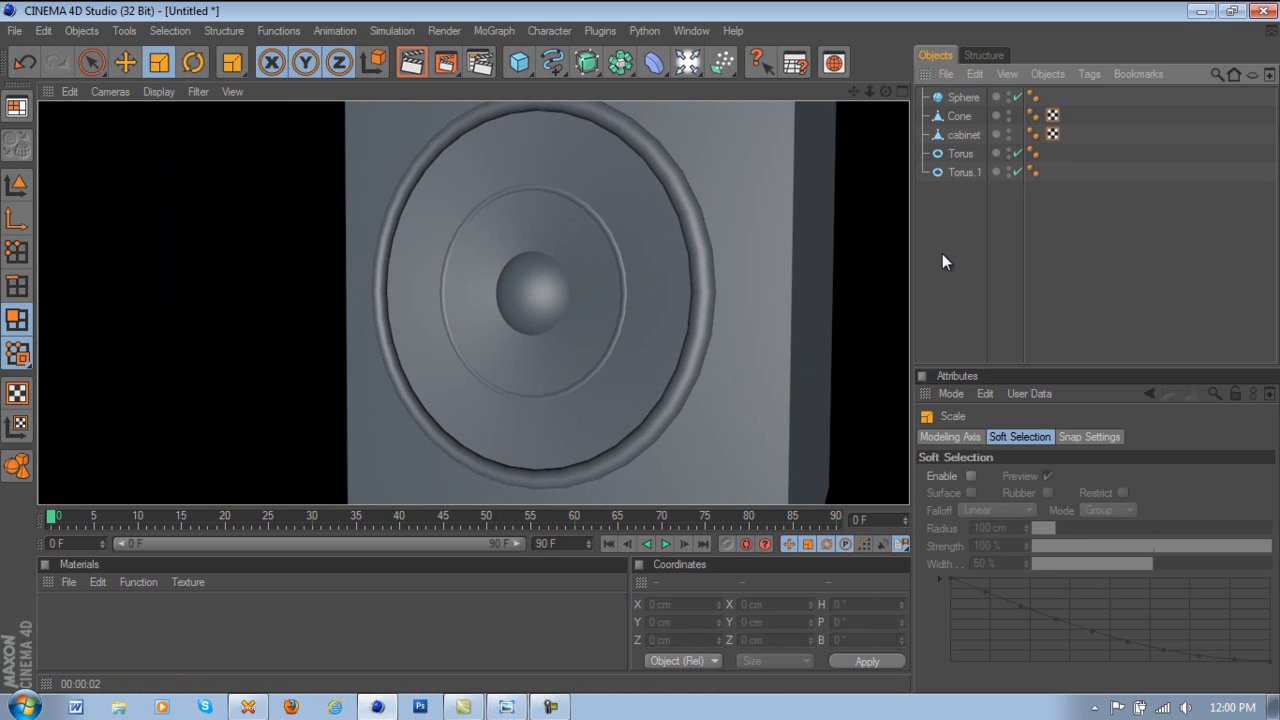
pyautogui.hotkey('ctrl', 'shift', 'z')
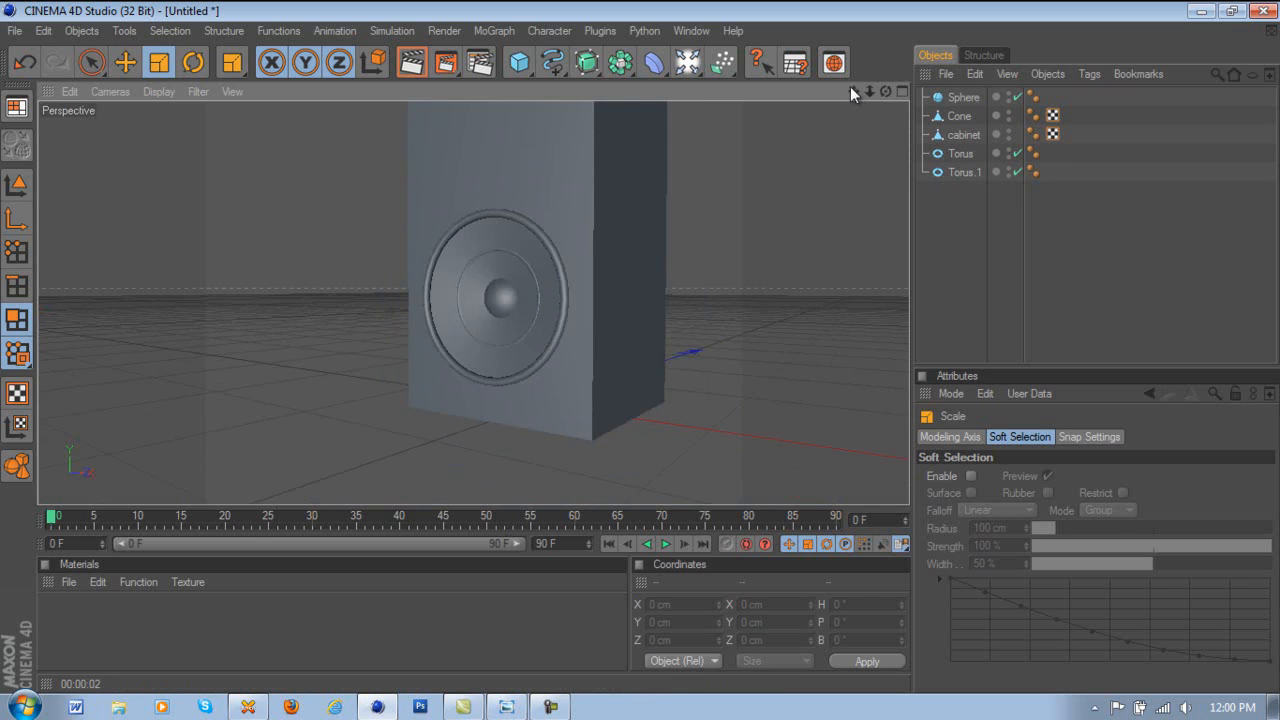
pyautogui.moveTo(641, 349); pyautogui.dragTo(638, 330)
pyautogui.moveTo(885, 91); pyautogui.dragTo(638, 347)
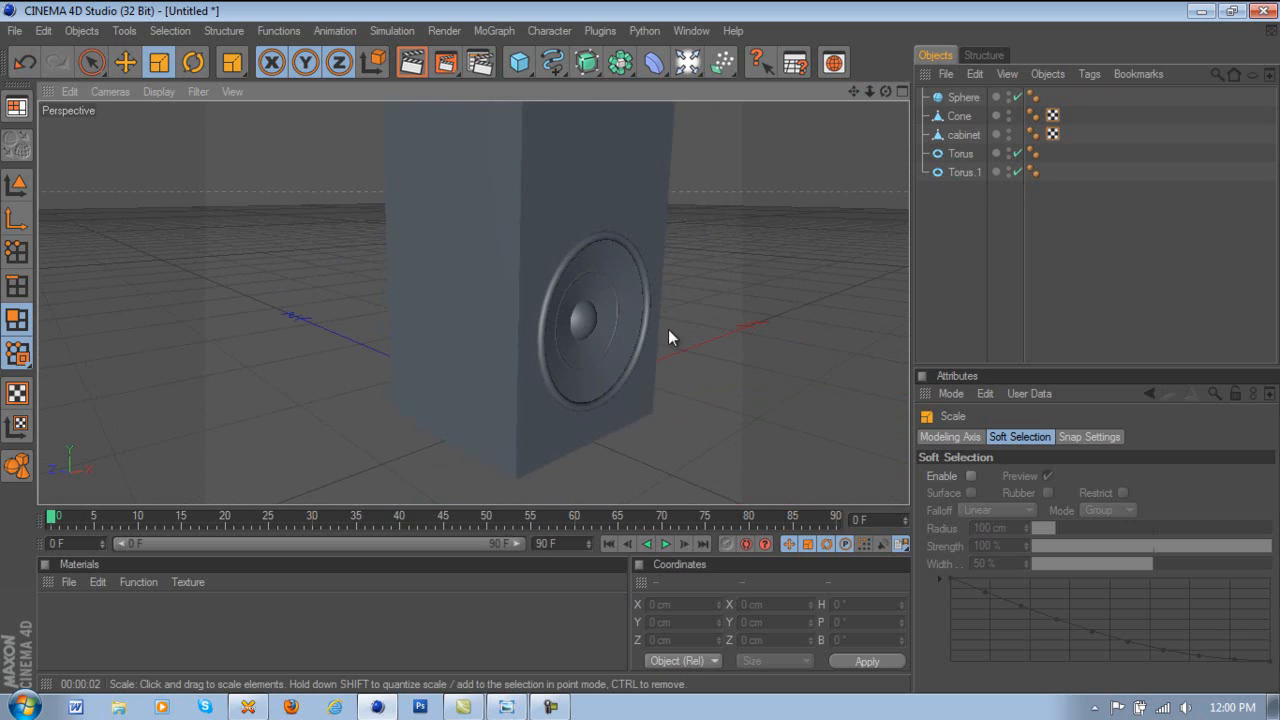
pyautogui.click(549, 707)
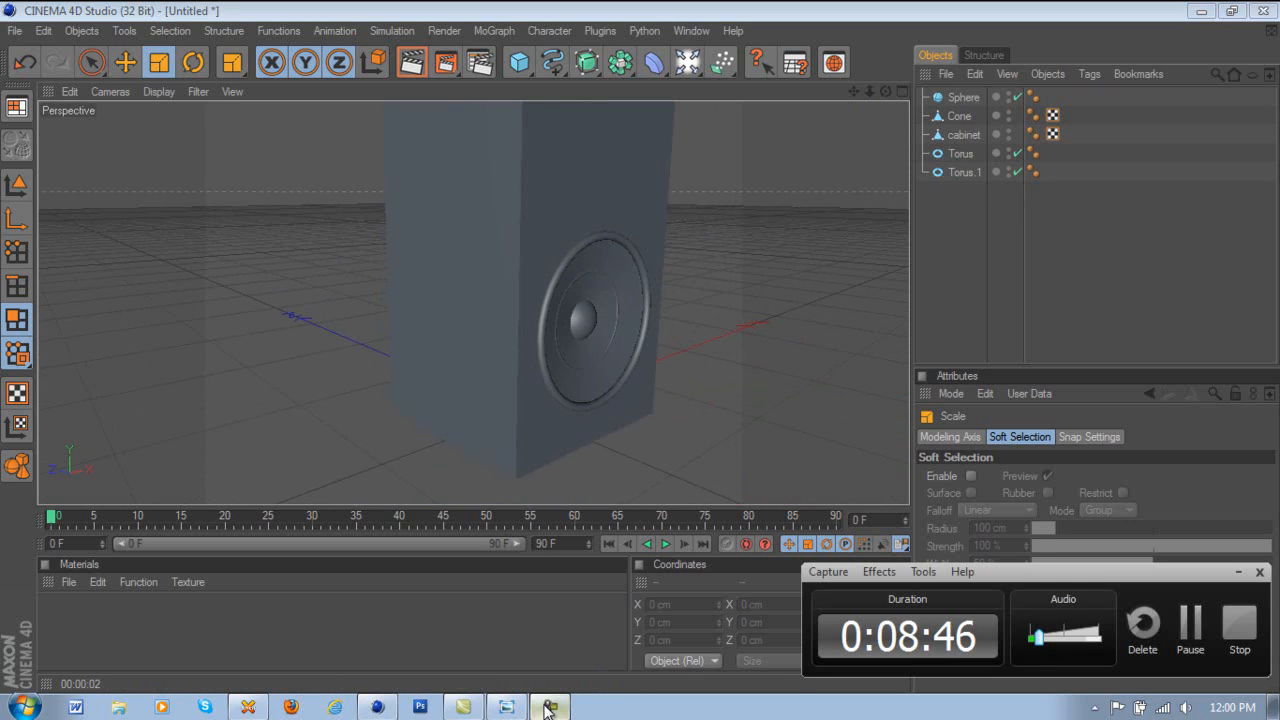
pyautogui.click(918, 199)
pyautogui.moveTo(884, 90); pyautogui.dragTo(570, 325)
pyautogui.moveTo(853, 91); pyautogui.dragTo(640, 337)
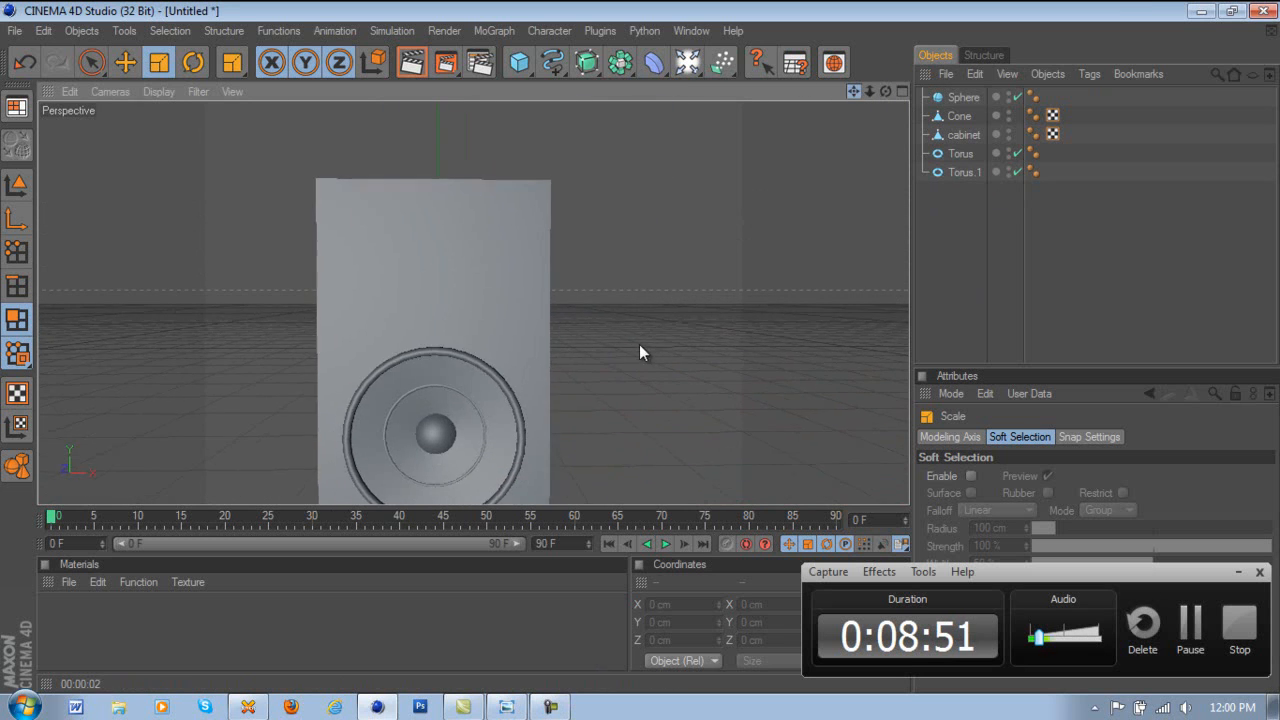
pyautogui.moveTo(885, 91); pyautogui.dragTo(645, 352)
pyautogui.click(986, 211)
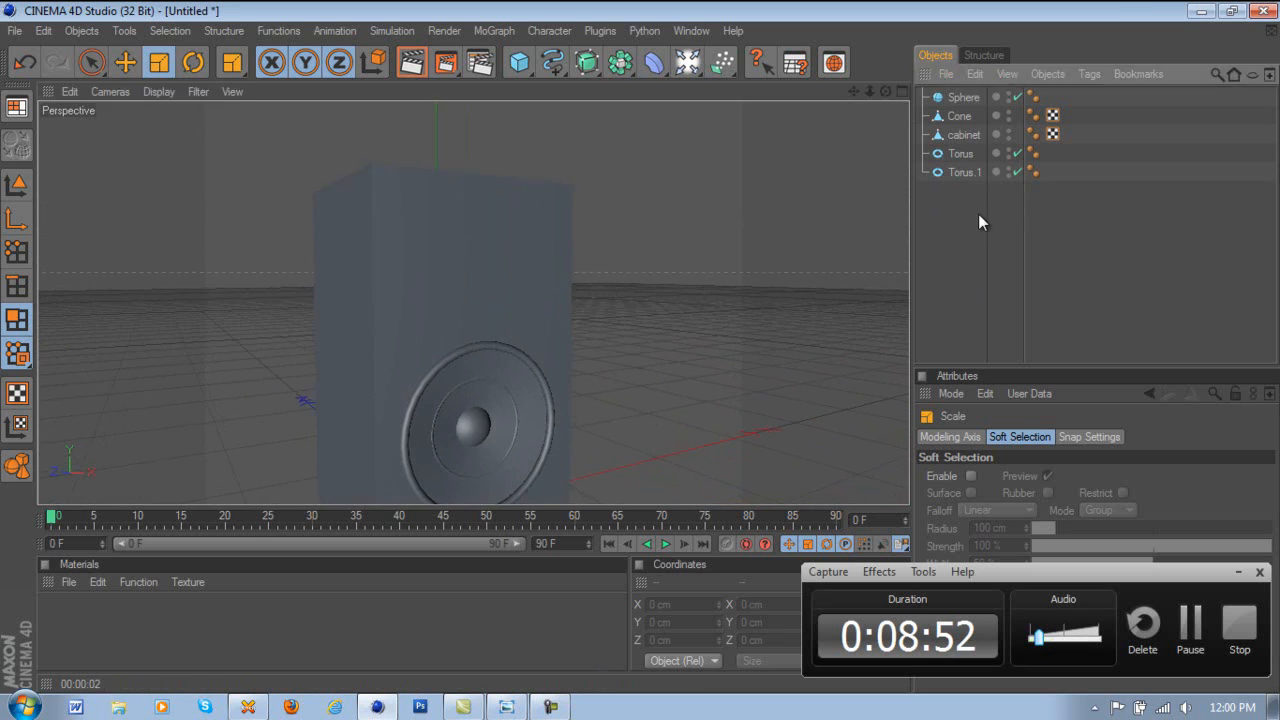
pyautogui.click(1238, 572)
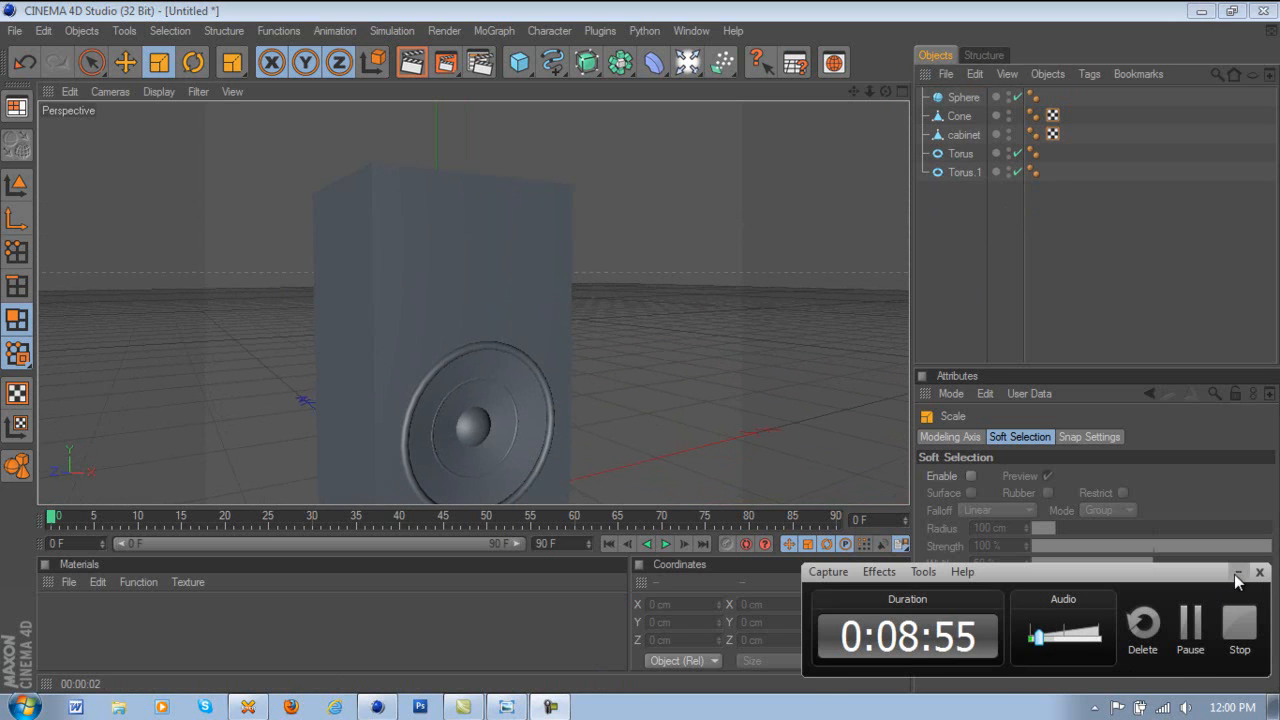
pyautogui.moveTo(885, 91); pyautogui.dragTo(639, 346)
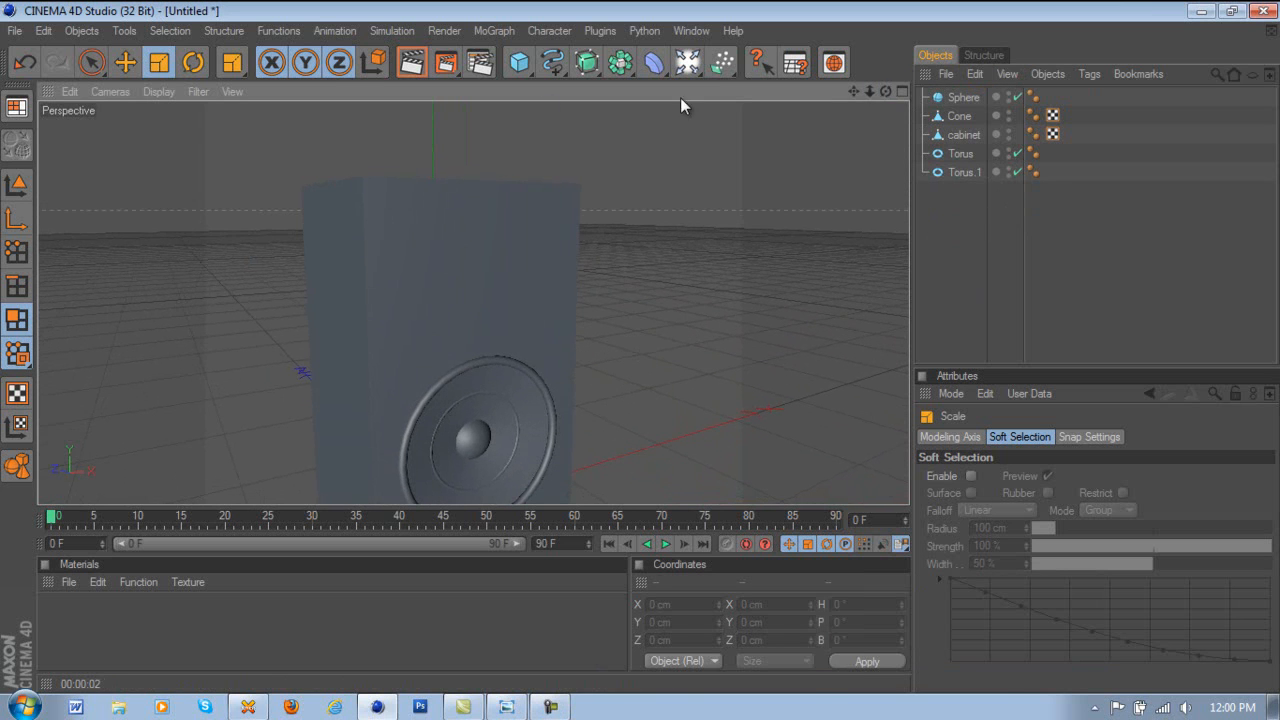
# - Add a cylinder primitive and rotate it 90° so its round caps face the front and back of the cabinet
pyautogui.click(539, 63)
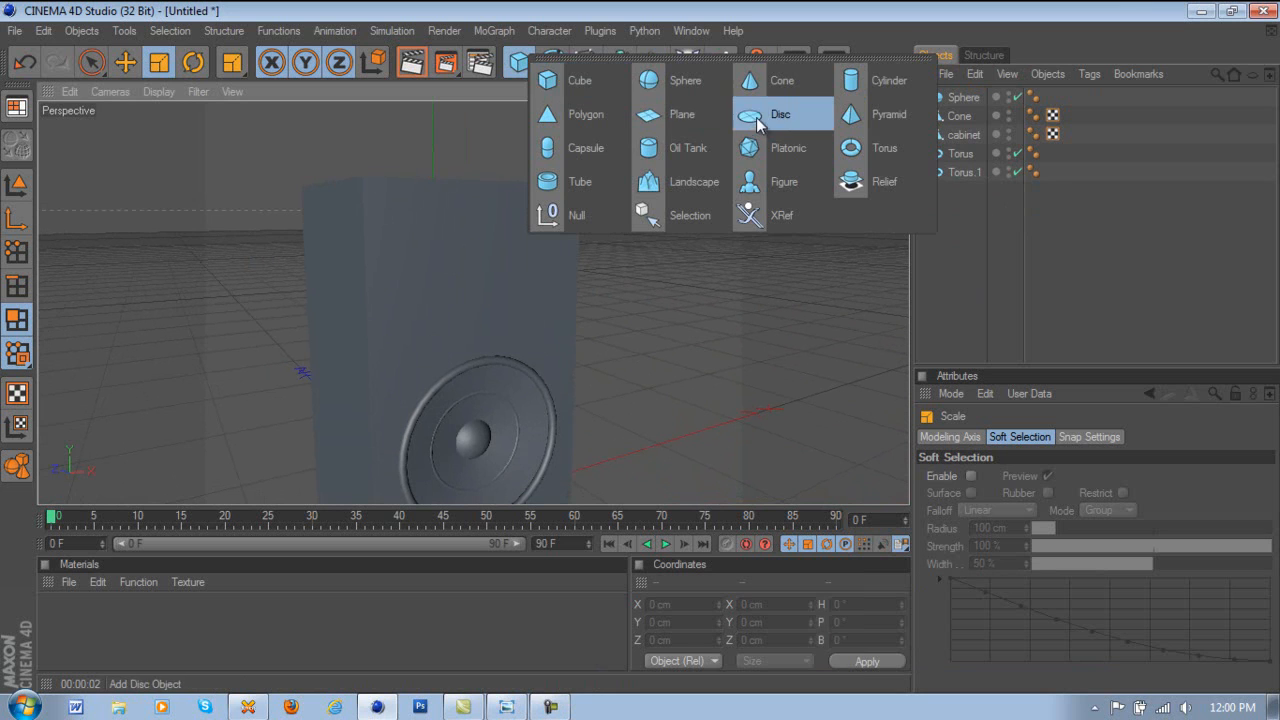
pyautogui.click(858, 84)
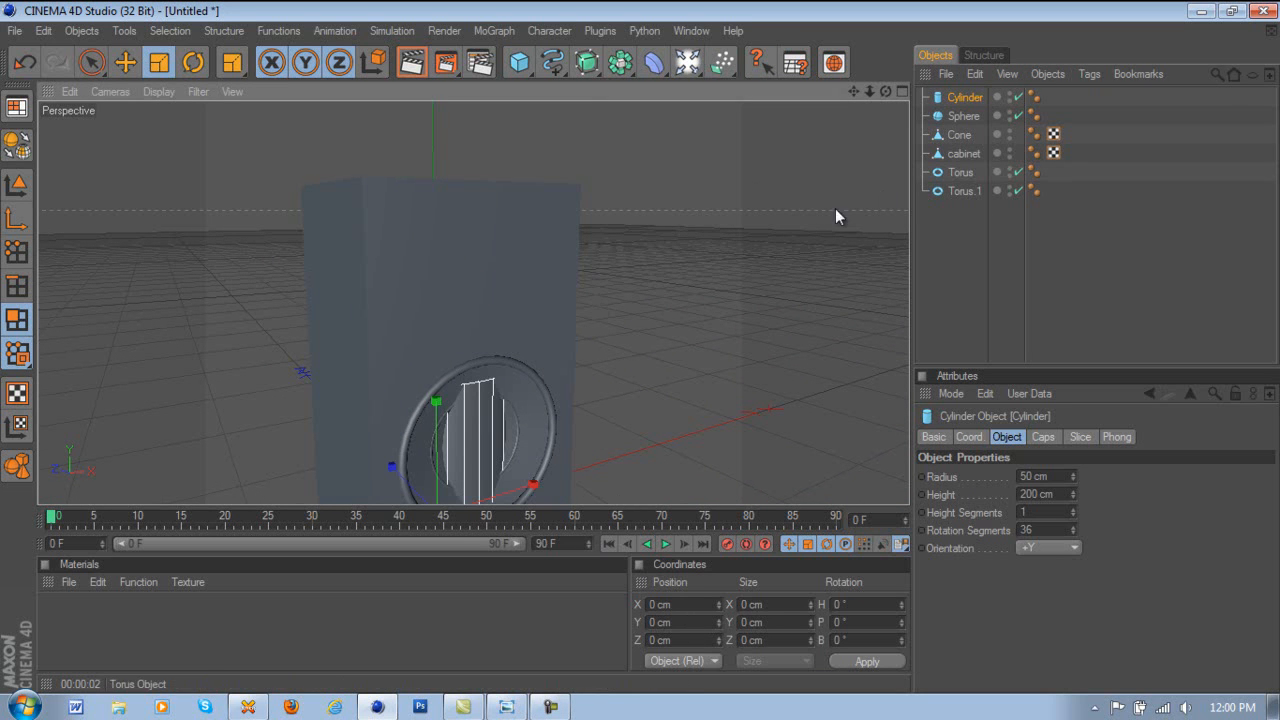
pyautogui.scroll(-5, 880, 191)
pyautogui.press('r')
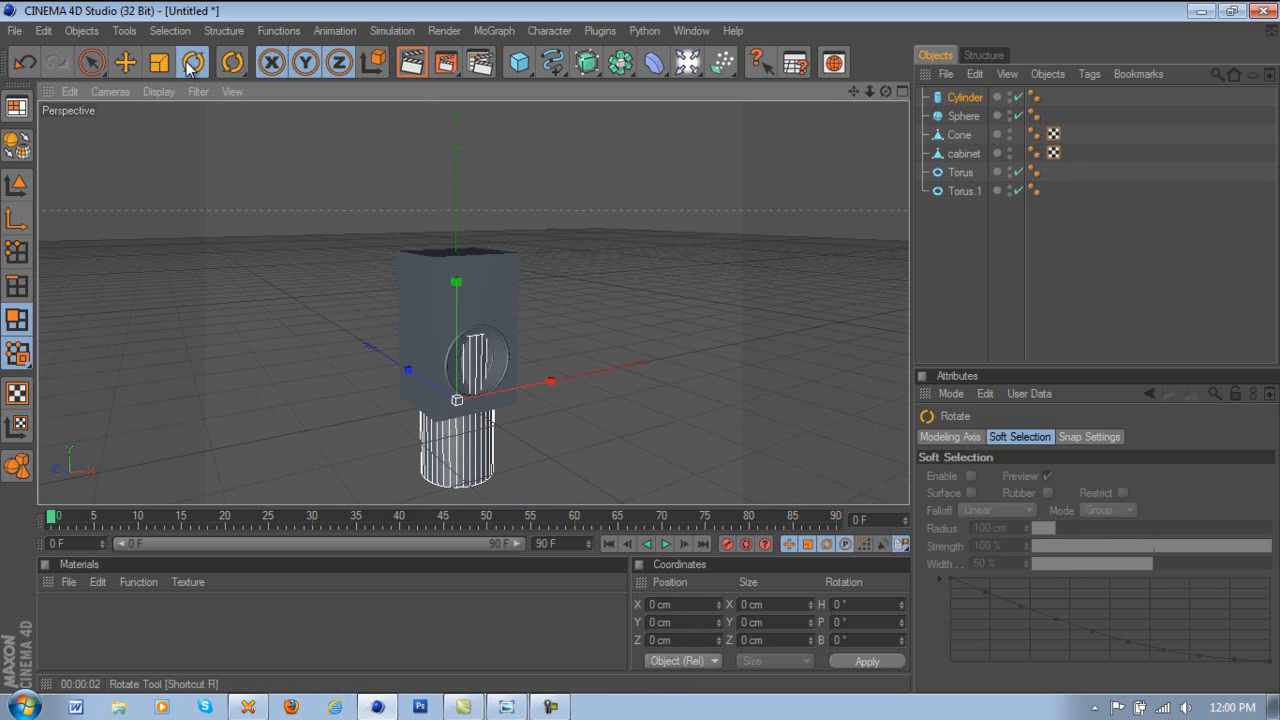
pyautogui.moveTo(473, 363); pyautogui.dragTo(492, 463)
# - Raise the cylinder to the cabinet's upper half and scale it down uniformly to about two thirds of the cabinet's width
pyautogui.click(124, 63)
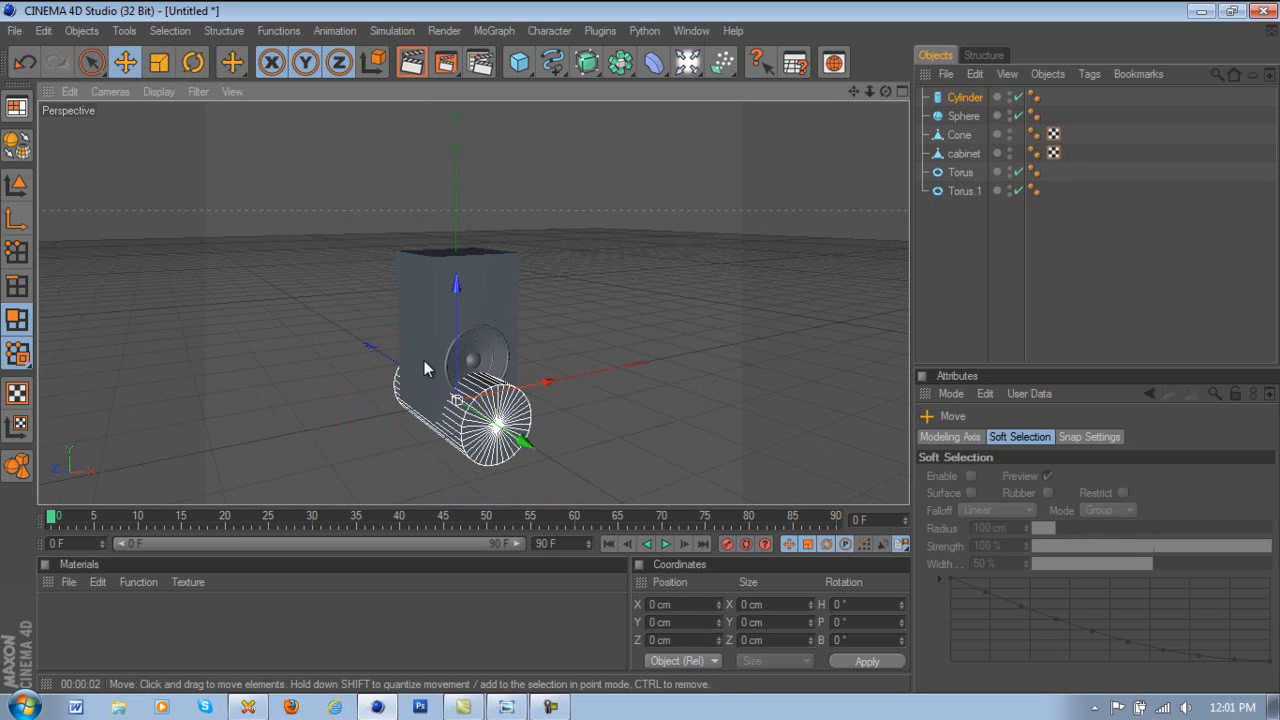
pyautogui.moveTo(641, 346); pyautogui.dragTo(640, 332)
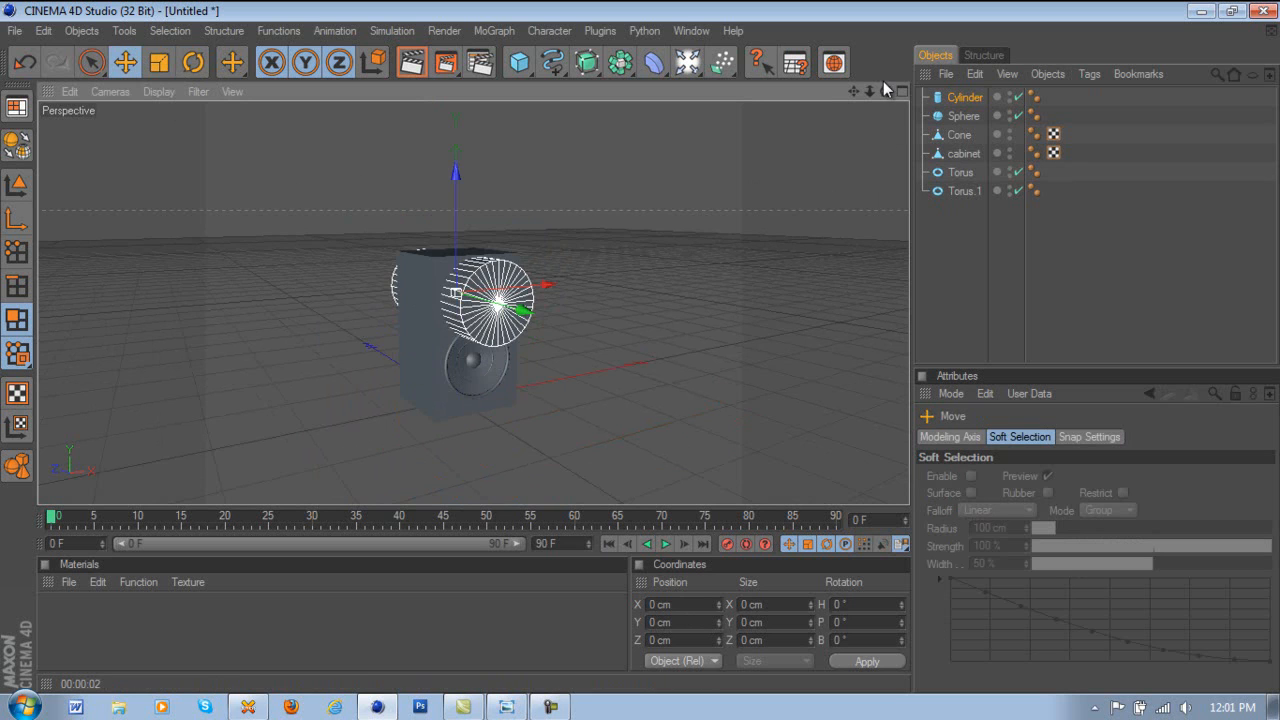
pyautogui.moveTo(887, 91); pyautogui.dragTo(660, 350)
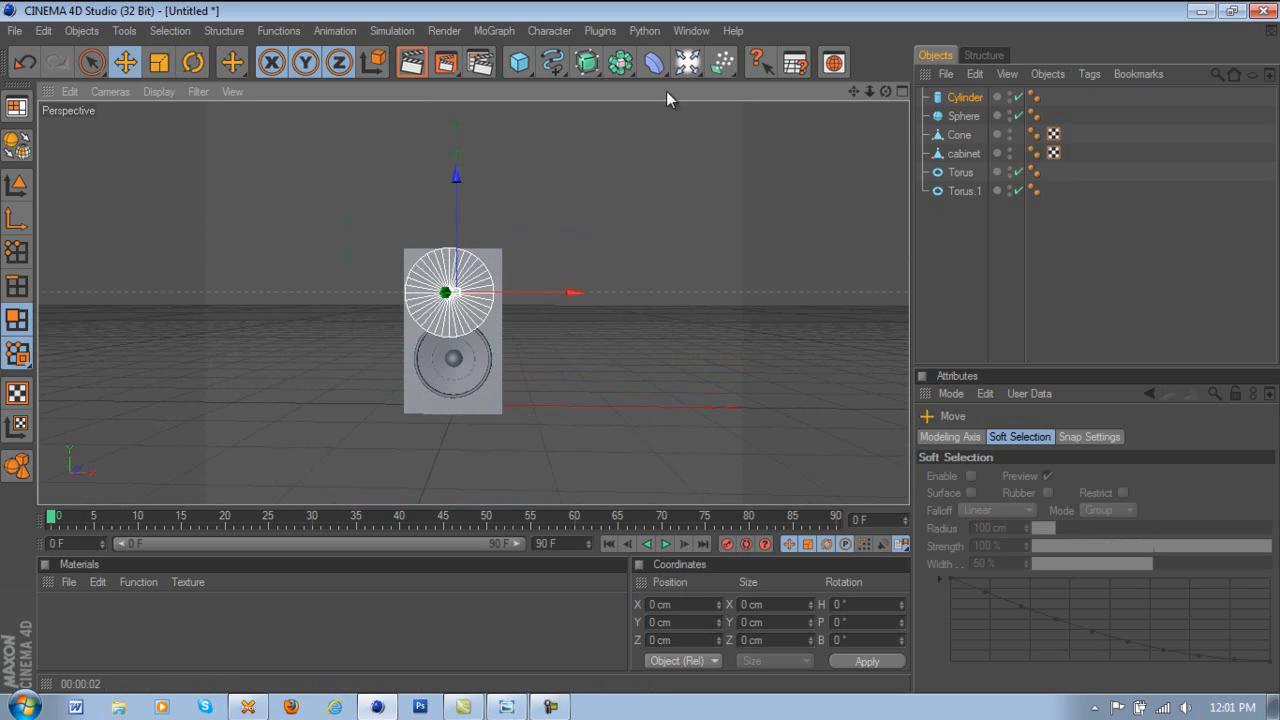
pyautogui.click(158, 62)
pyautogui.moveTo(562, 290); pyautogui.dragTo(642, 347)
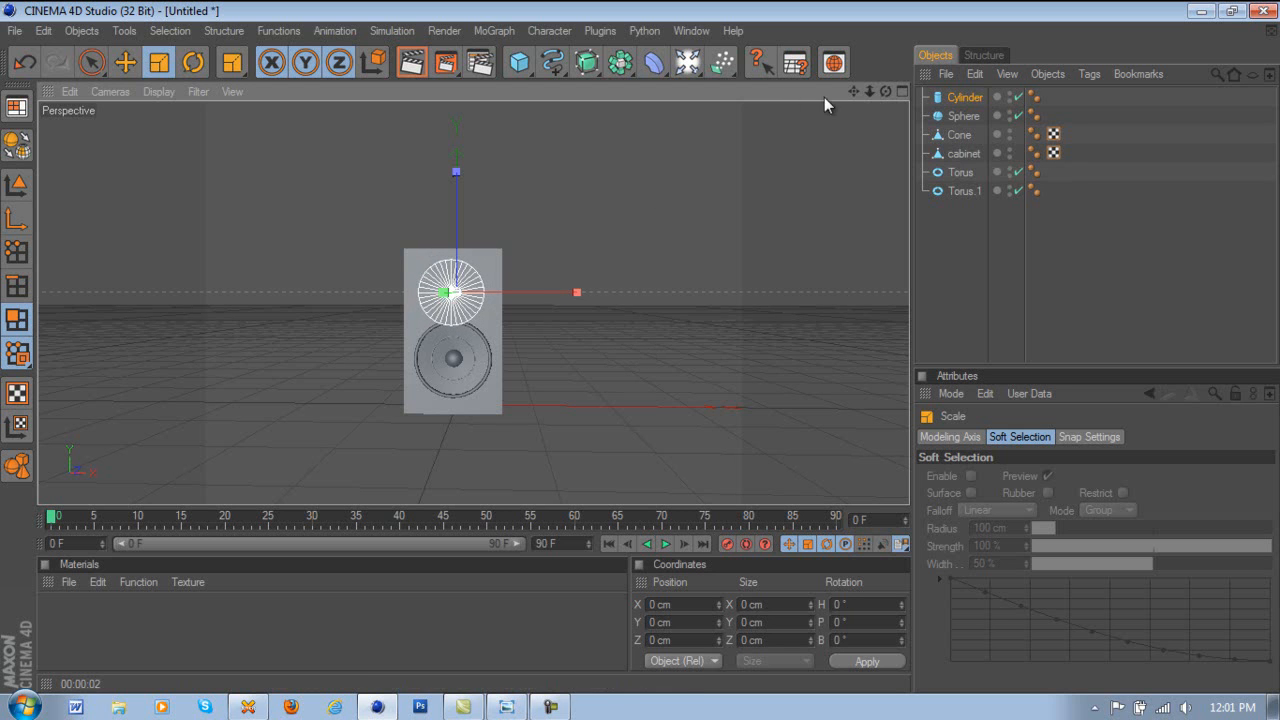
# - Raise the cylinder in the Front view until it clears the lower speaker's ring and stays inside the cabinet's upper edge
pyautogui.middleClick(610, 214)
pyautogui.middleClick(620, 389)
pyautogui.scroll(5, 620, 389)
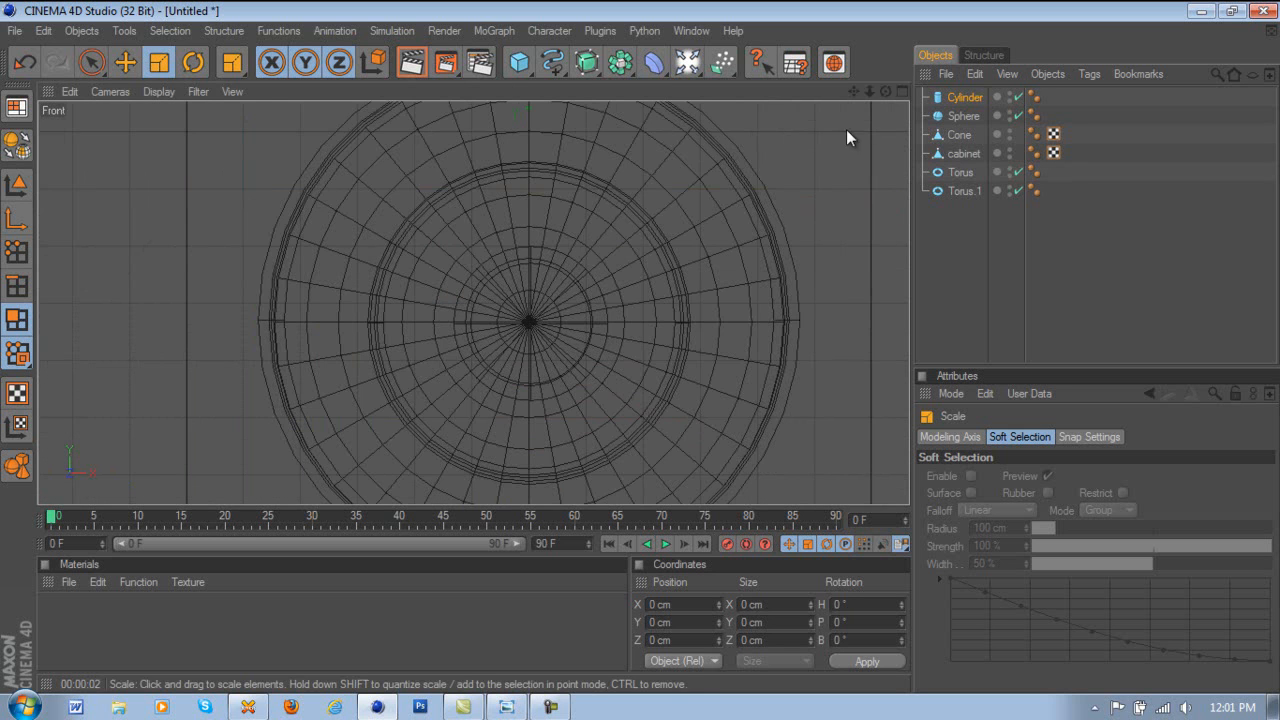
pyautogui.keyDown('alt'); pyautogui.moveTo(633, 207); pyautogui.dragTo(607, 514, button='middle'); pyautogui.keyUp('alt')
pyautogui.scroll(-1, 474, 168)
pyautogui.scroll(-1, 474, 175)
pyautogui.click(125, 62)
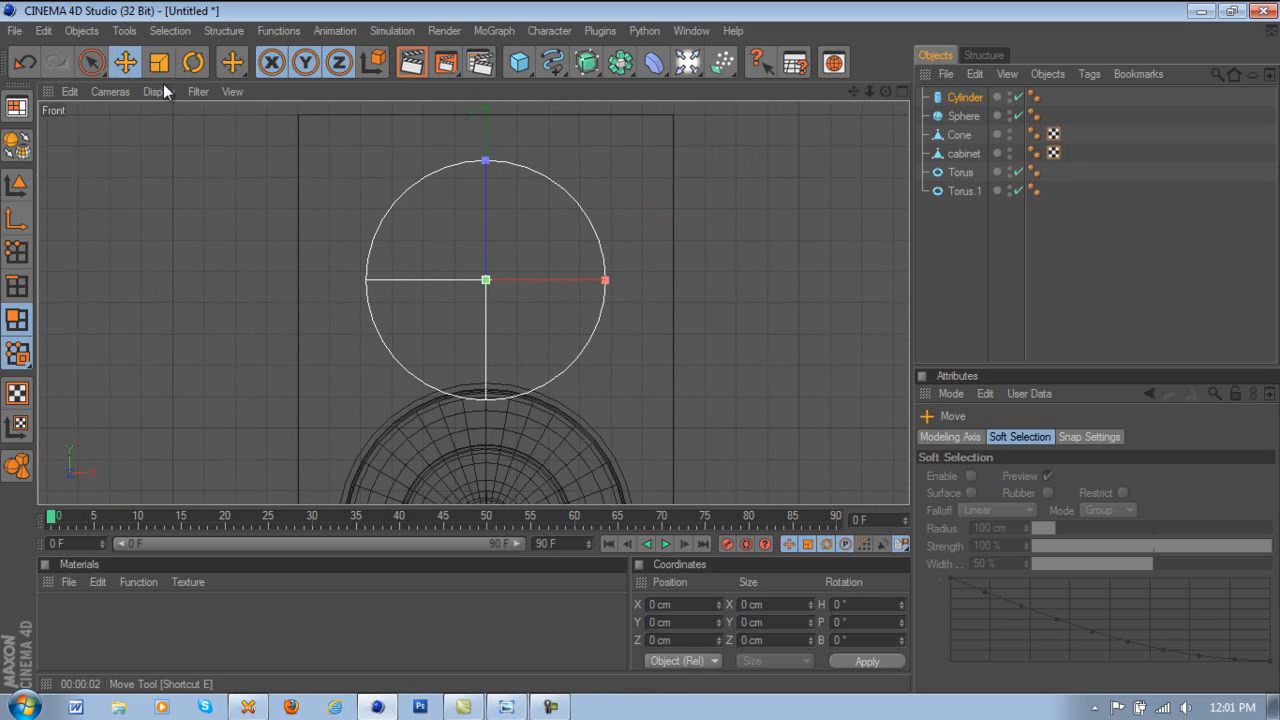
pyautogui.moveTo(497, 200); pyautogui.dragTo(640, 346)
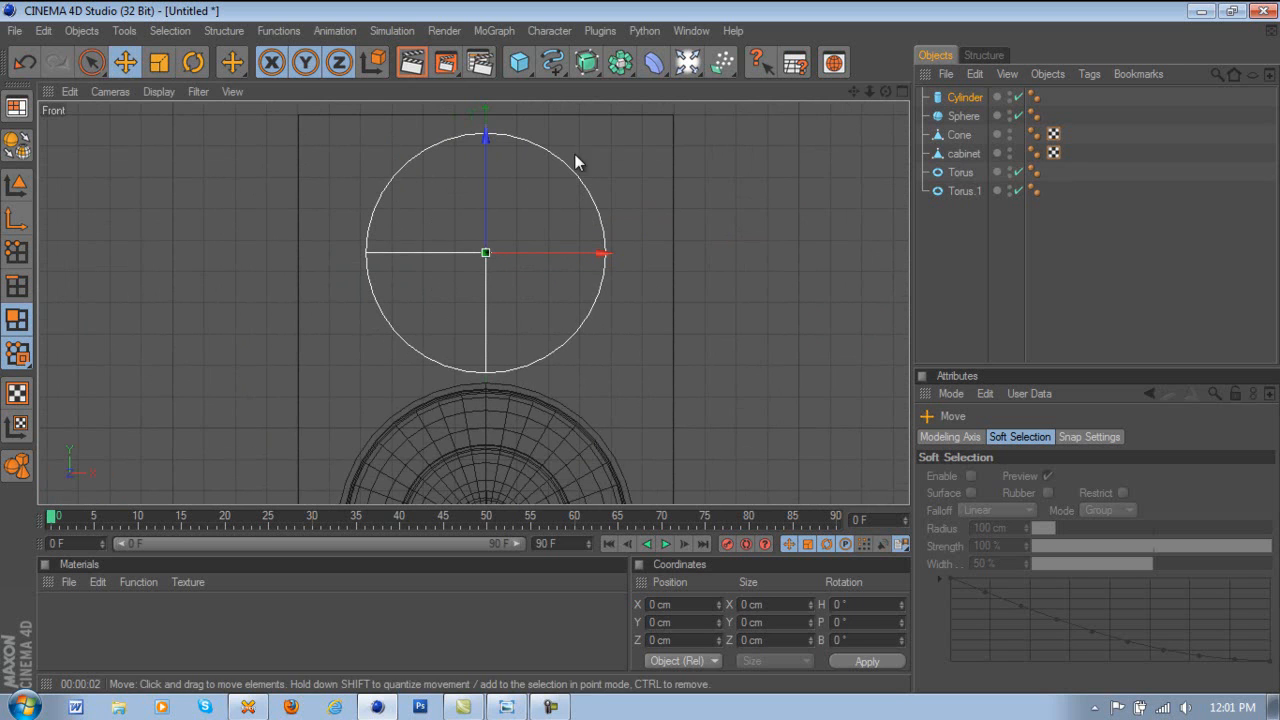
# - Rename the cylinder above the lower speaker as OUTER
pyautogui.click(964, 98)
pyautogui.doubleClick(965, 98)
pyautogui.write('OUTER')
pyautogui.press('Return')
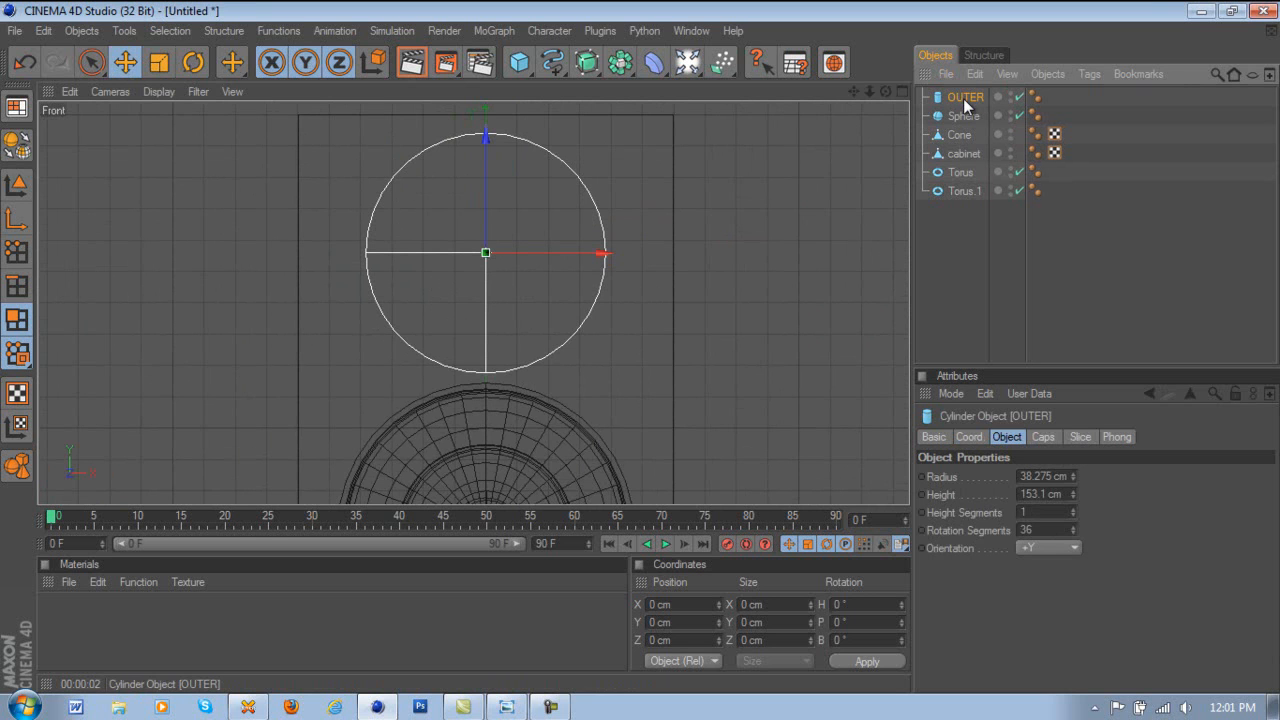
# - Duplicate the OUTER cylinder as inner and scale the copy uniformly to about half its size in the Front view
pyautogui.moveTo(963, 96); pyautogui.dragTo(978, 92)
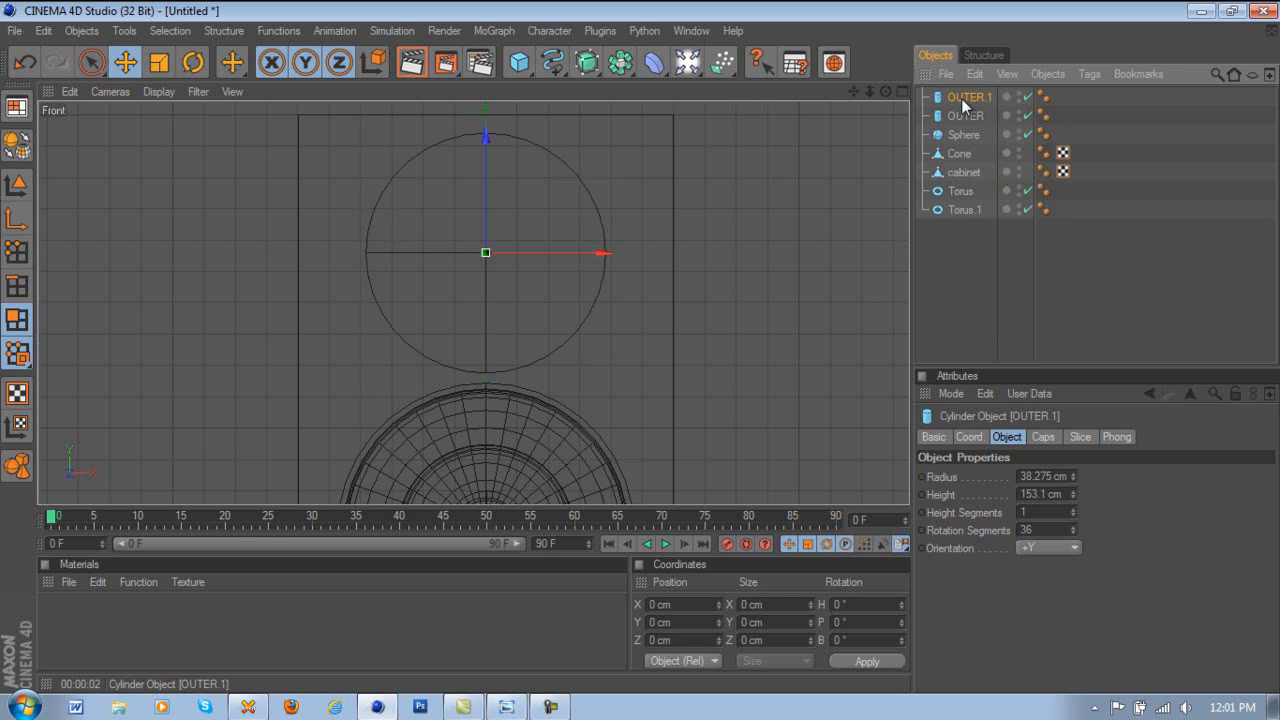
pyautogui.doubleClick(961, 98)
pyautogui.write('inner')
pyautogui.press('Return')
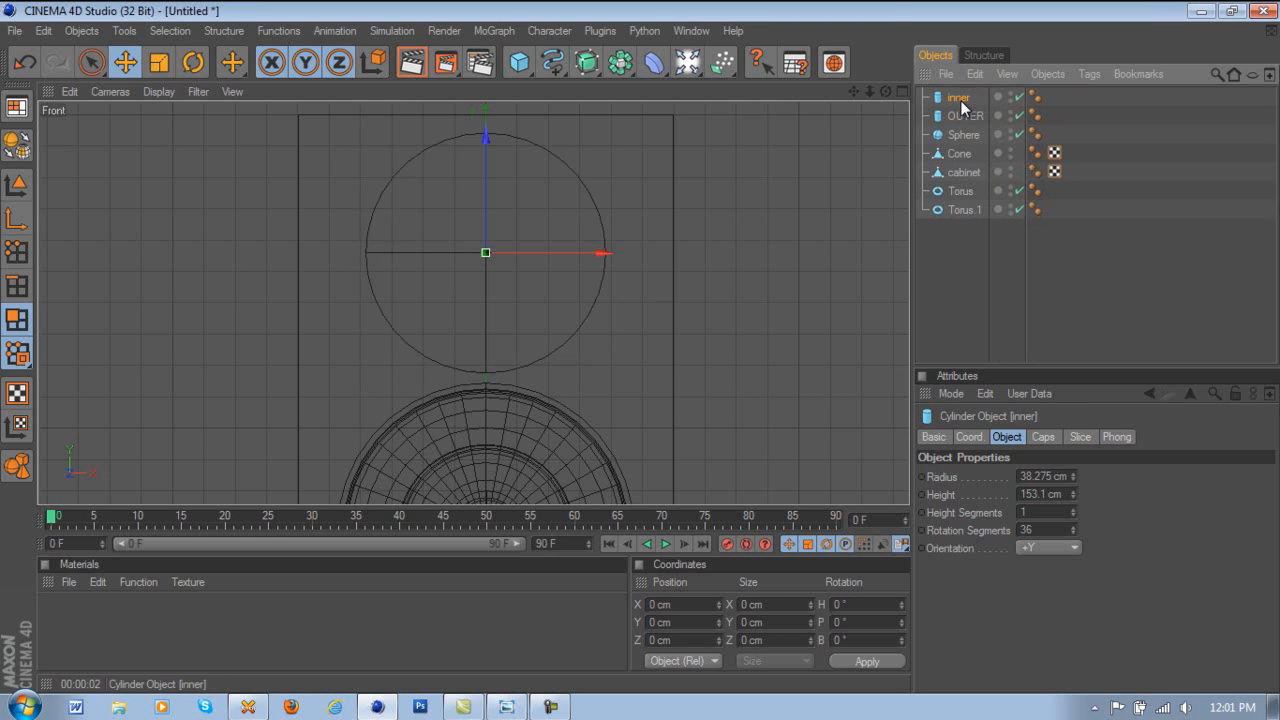
pyautogui.click(170, 67)
pyautogui.moveTo(606, 251); pyautogui.dragTo(636, 347)
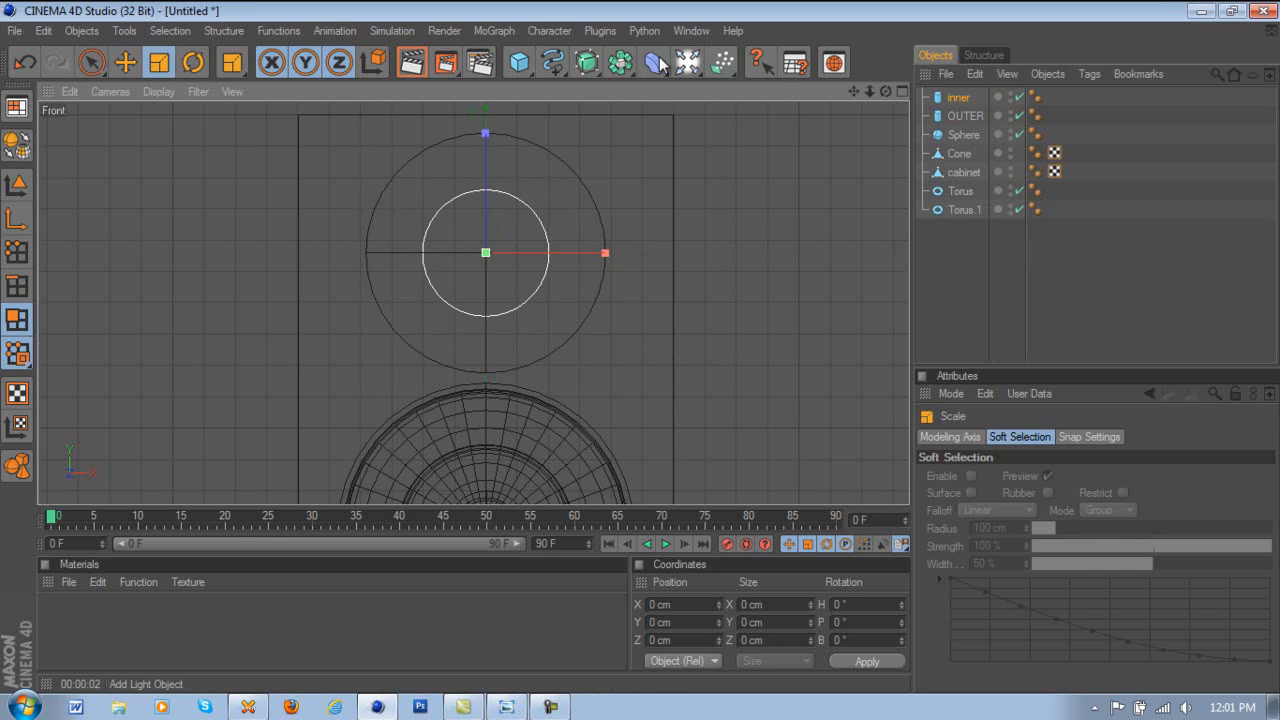
# - Add a Boole object and nest both cylinders in it, with OUTER above inner so that inner is subtracted
pyautogui.click(631, 62)
pyautogui.click(814, 80)
pyautogui.moveTo(946, 115)
pyautogui.mouseDown()
pyautogui.moveTo(958, 104)
pyautogui.moveTo(949, 94)
pyautogui.mouseUp()
# - In the Perspective view, move the inner cylinder about 39 cm forward along its axis to open a hole in OUTER's front face
pyautogui.middleClick(535, 202)
pyautogui.middleClick(330, 173)
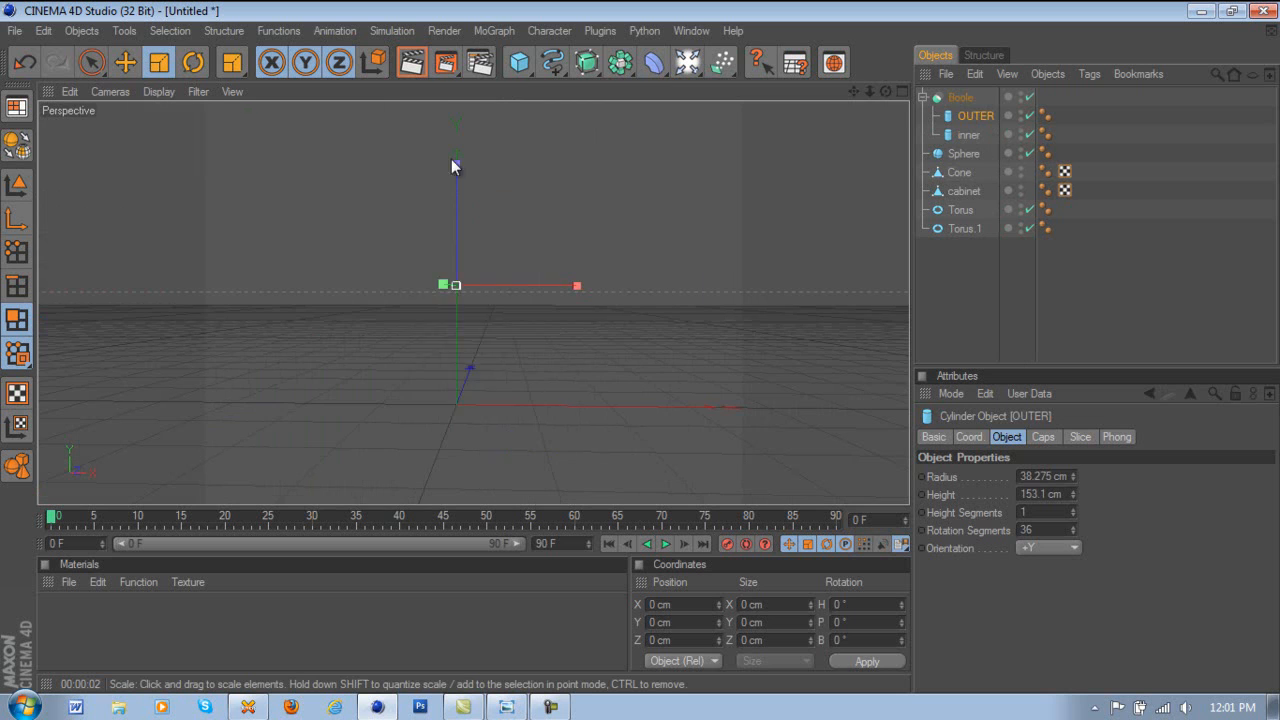
pyautogui.moveTo(885, 91); pyautogui.dragTo(650, 347)
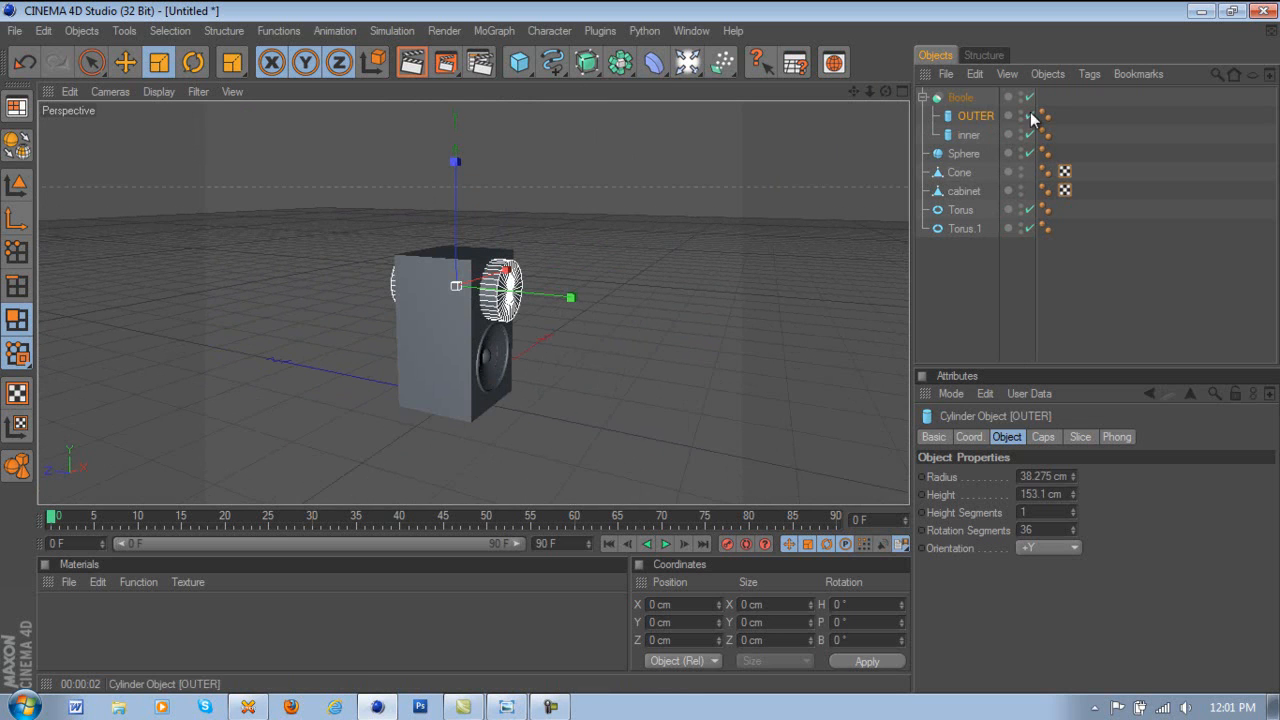
pyautogui.click(969, 136)
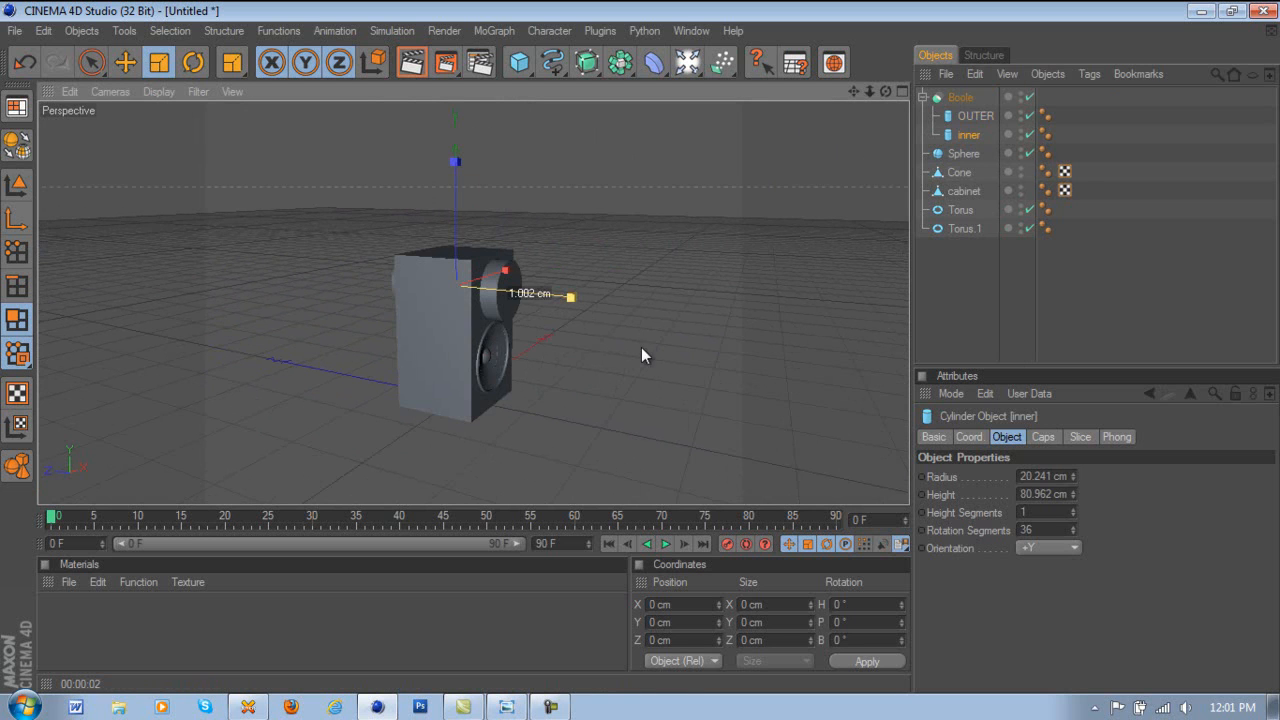
pyautogui.click(125, 63)
pyautogui.moveTo(533, 292); pyautogui.dragTo(641, 347)
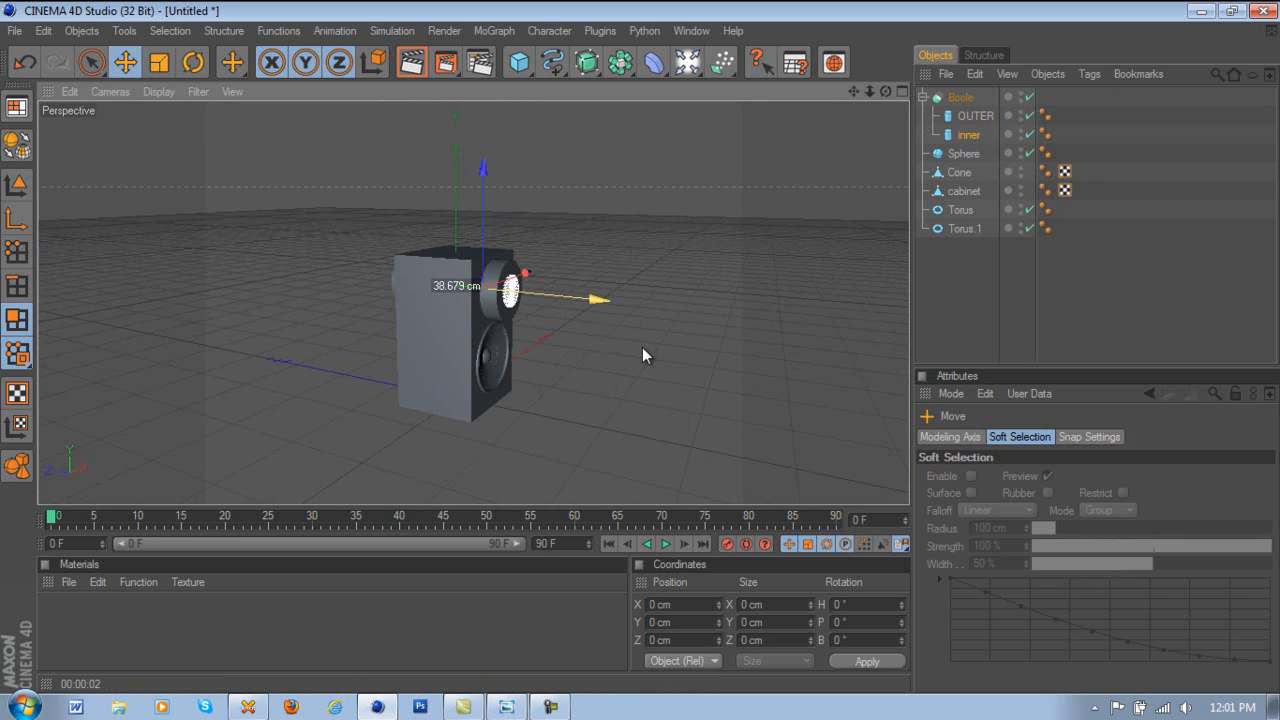
# - Move OUTER forward to about Z -32 cm so it protrudes from the cabinet's front, and bring the inner cylinder forward with it
pyautogui.click(960, 116)
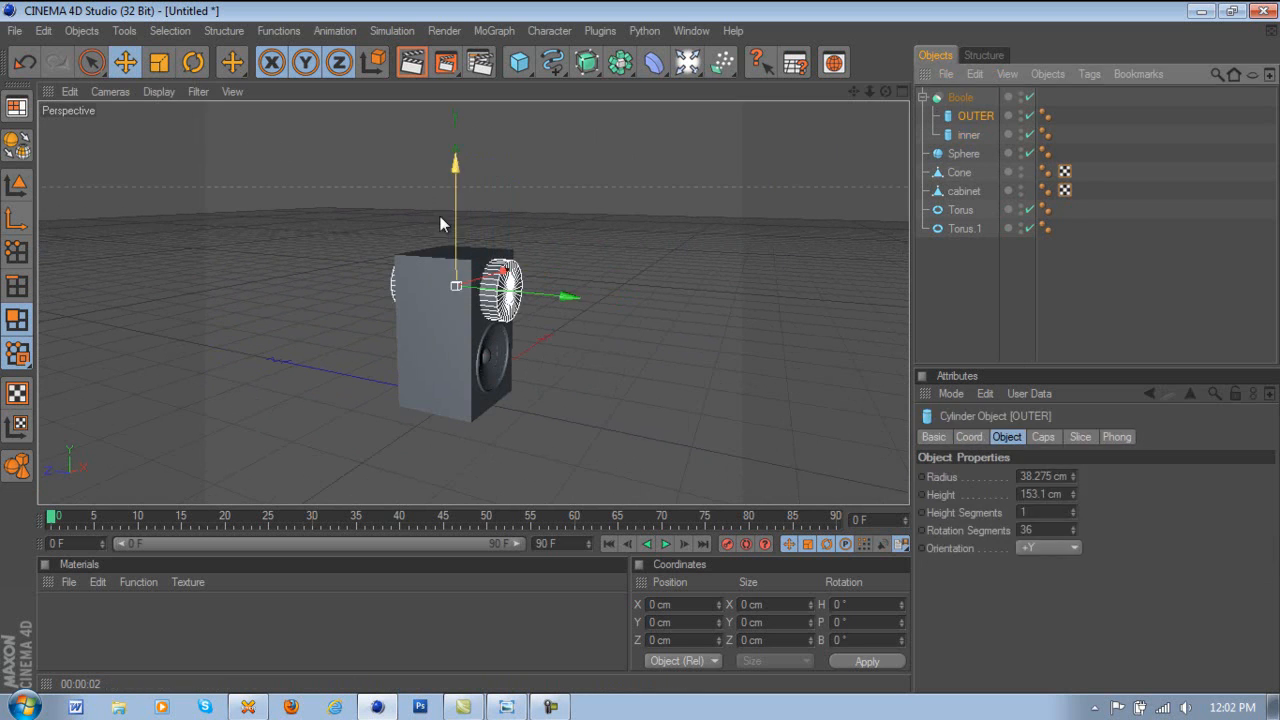
pyautogui.moveTo(887, 90); pyautogui.dragTo(796, 157)
pyautogui.moveTo(550, 278); pyautogui.dragTo(640, 346)
pyautogui.moveTo(879, 91); pyautogui.dragTo(906, 131)
pyautogui.click(970, 135)
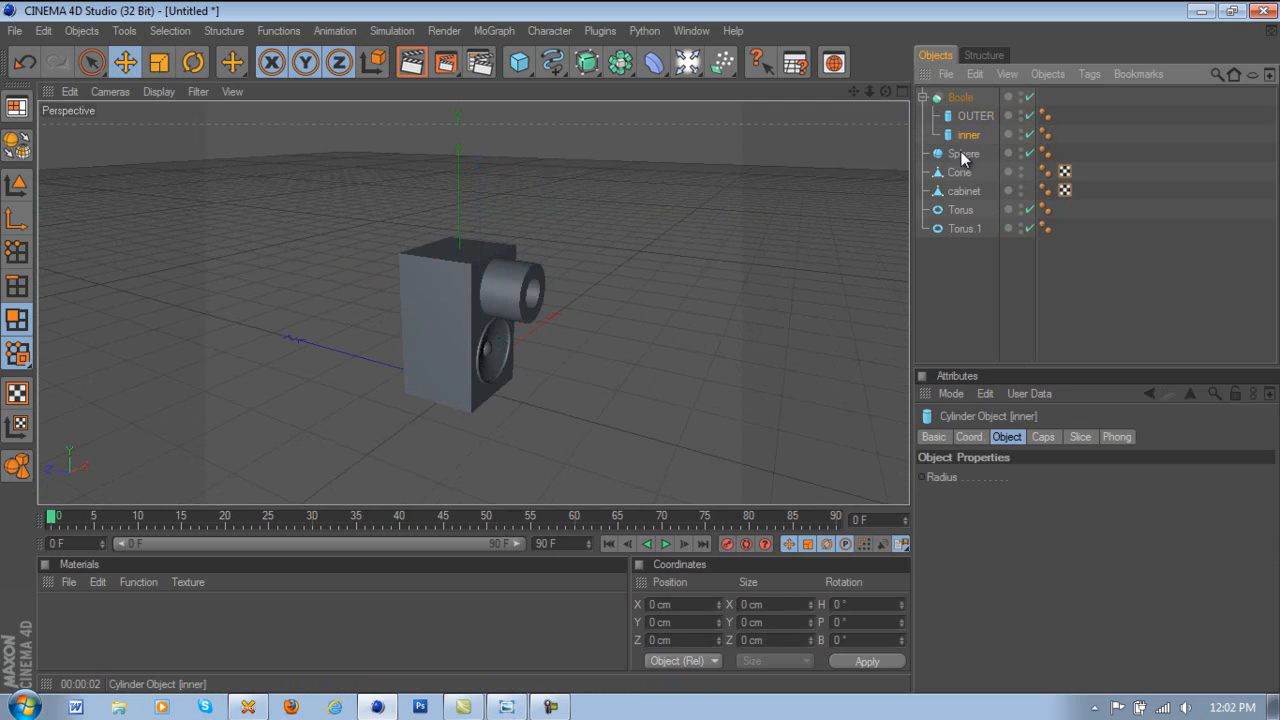
pyautogui.moveTo(573, 294); pyautogui.dragTo(586, 320)
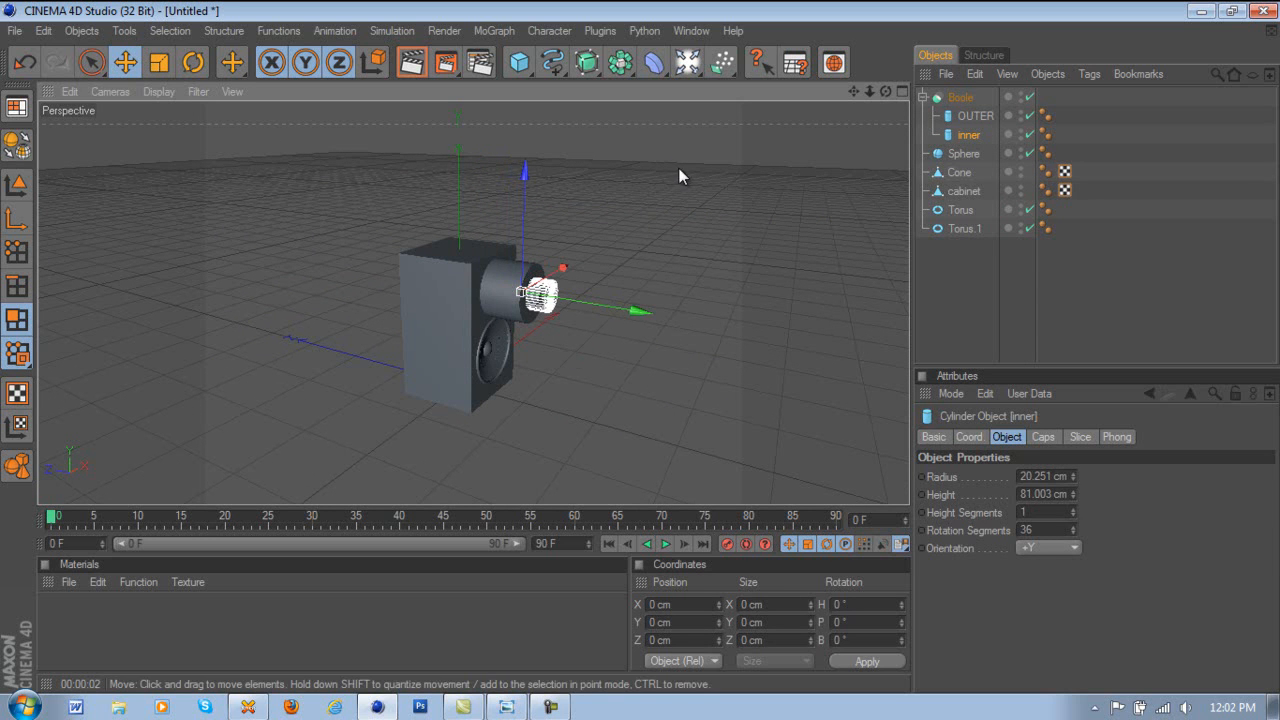
# - Try to shorten the OUTER cylinder with the Scale tool
pyautogui.click(974, 115)
pyautogui.click(159, 62)
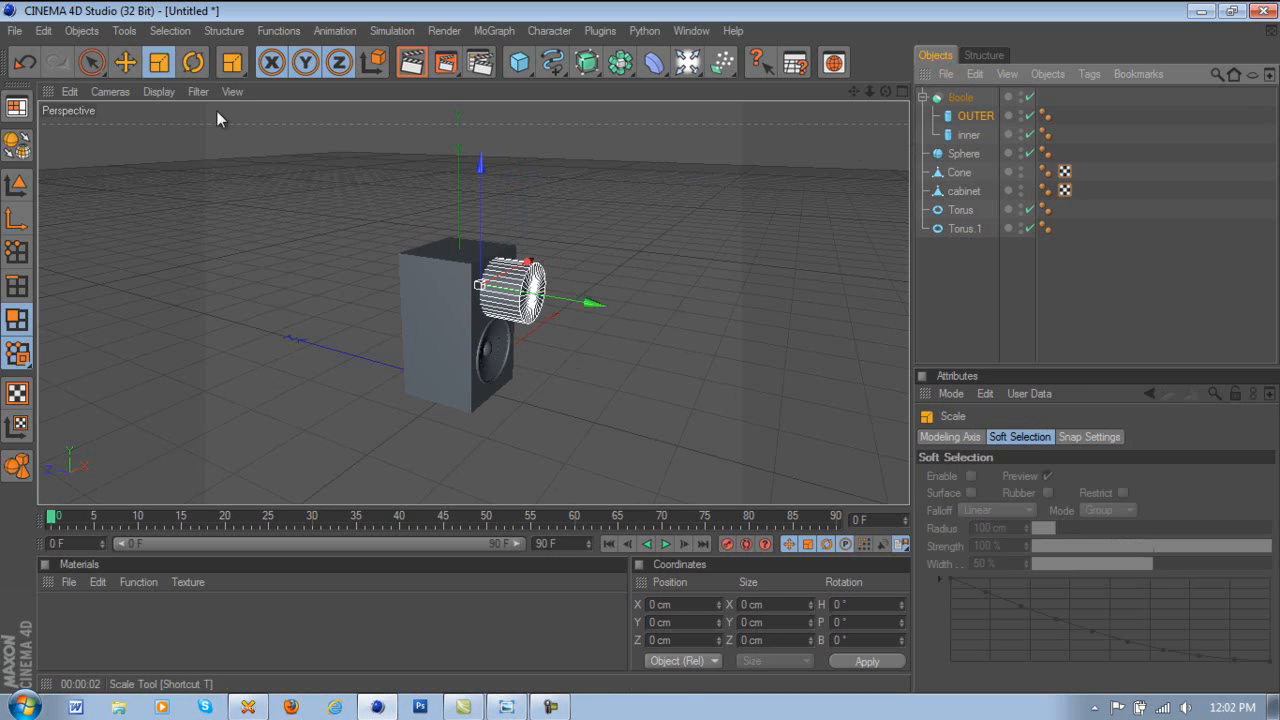
pyautogui.moveTo(577, 306); pyautogui.dragTo(621, 344)
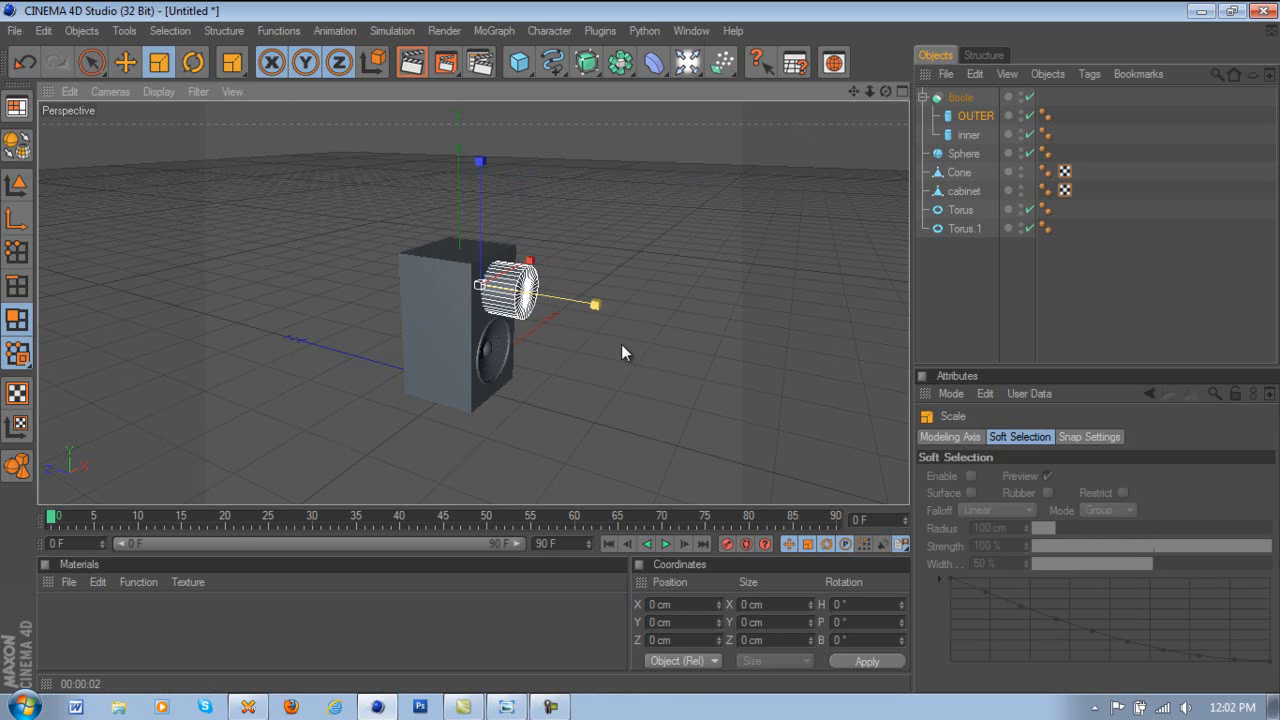
pyautogui.click(125, 62)
# - In Model mode, reduce the OUTER cylinder's height to about 52 cm so its ring barely protrudes from the cabinet's front
pyautogui.scroll(4, 688, 301)
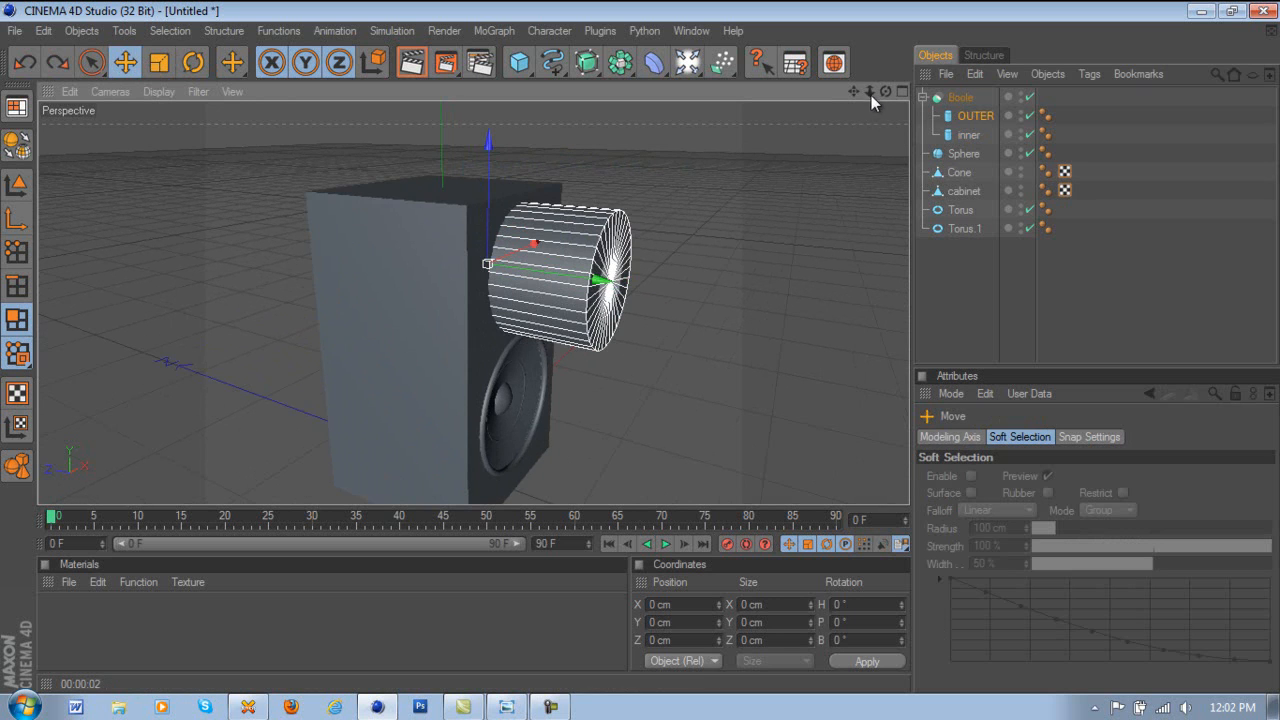
pyautogui.moveTo(885, 93); pyautogui.dragTo(641, 347)
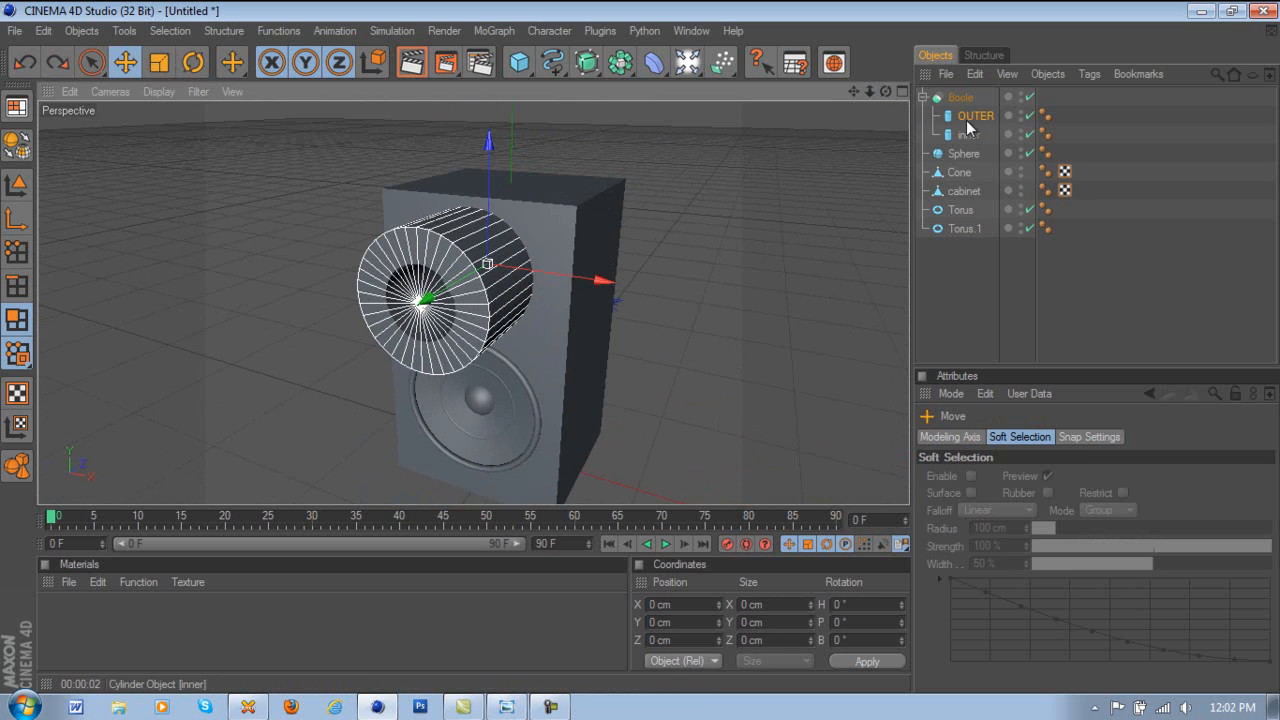
pyautogui.click(948, 112)
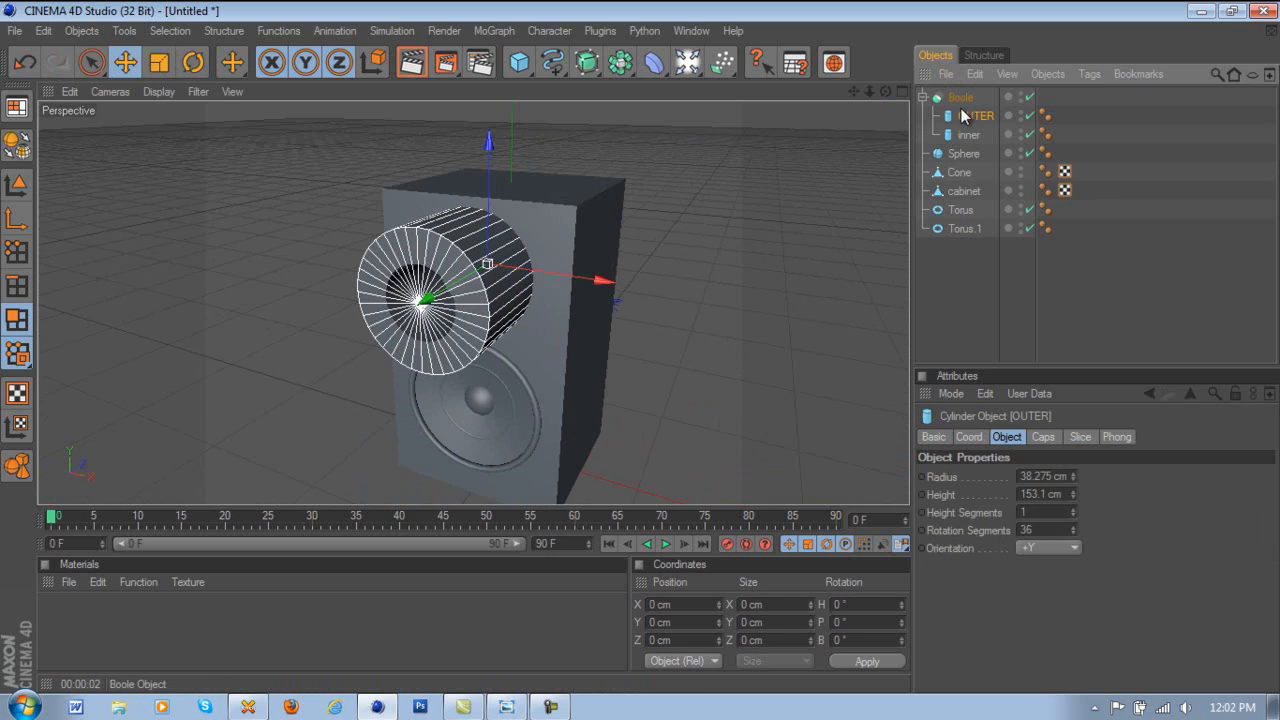
pyautogui.click(958, 99)
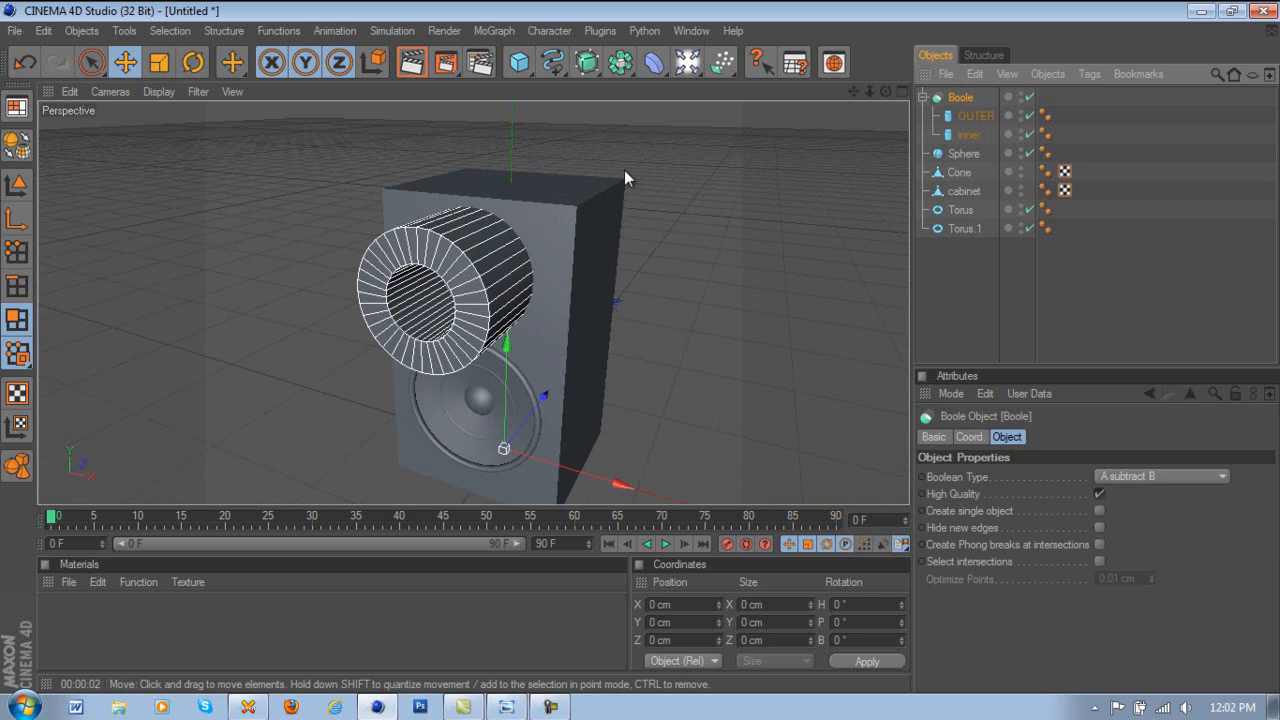
pyautogui.click(975, 115)
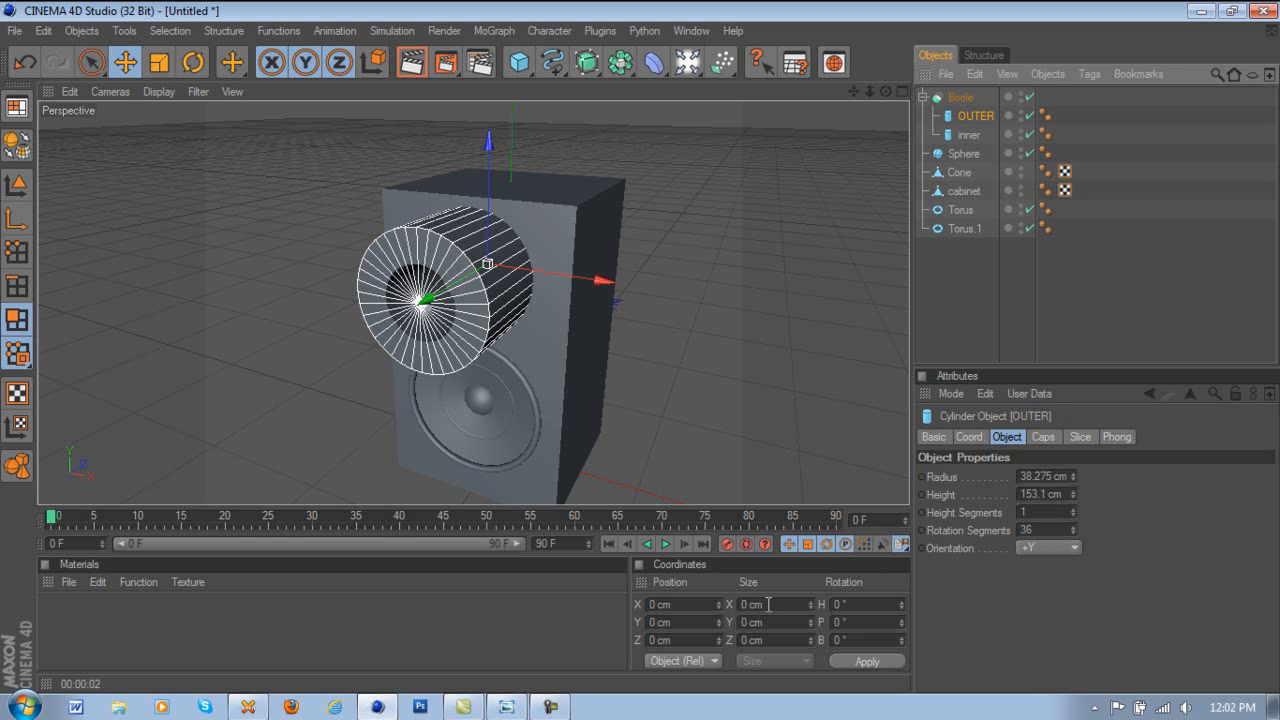
pyautogui.click(769, 640)
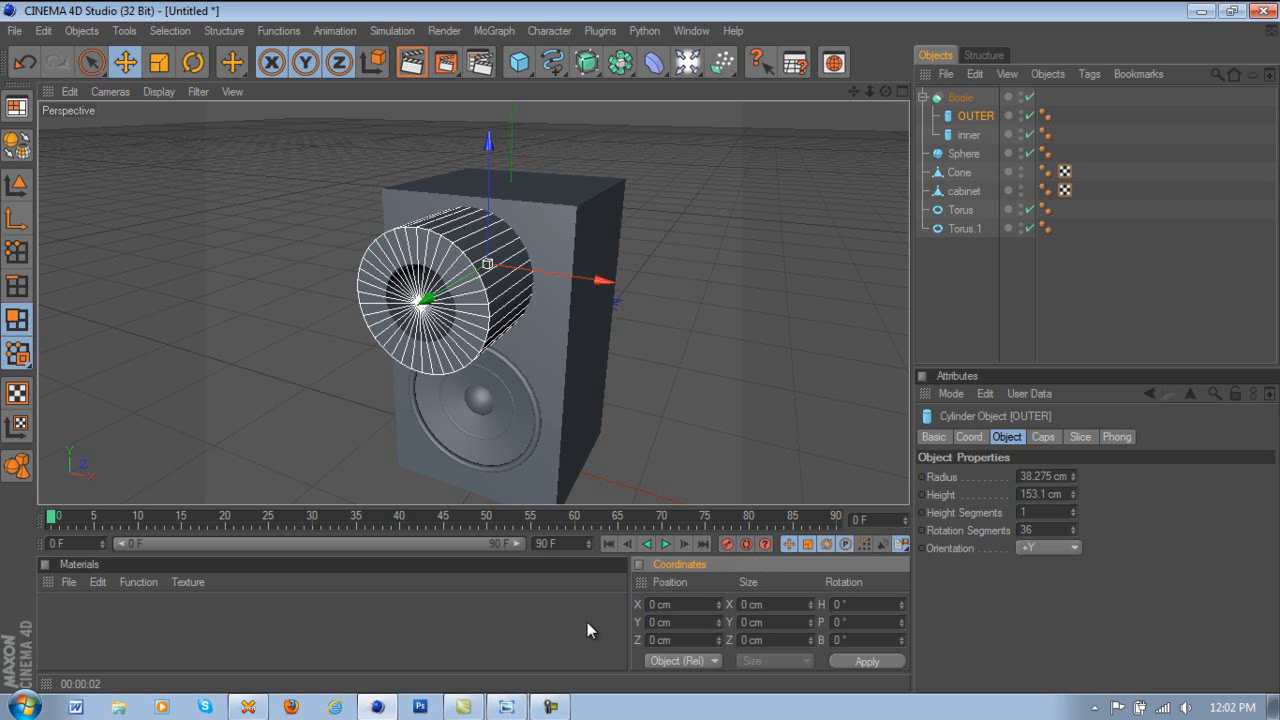
pyautogui.click(959, 97)
pyautogui.click(967, 117)
pyautogui.click(16, 185)
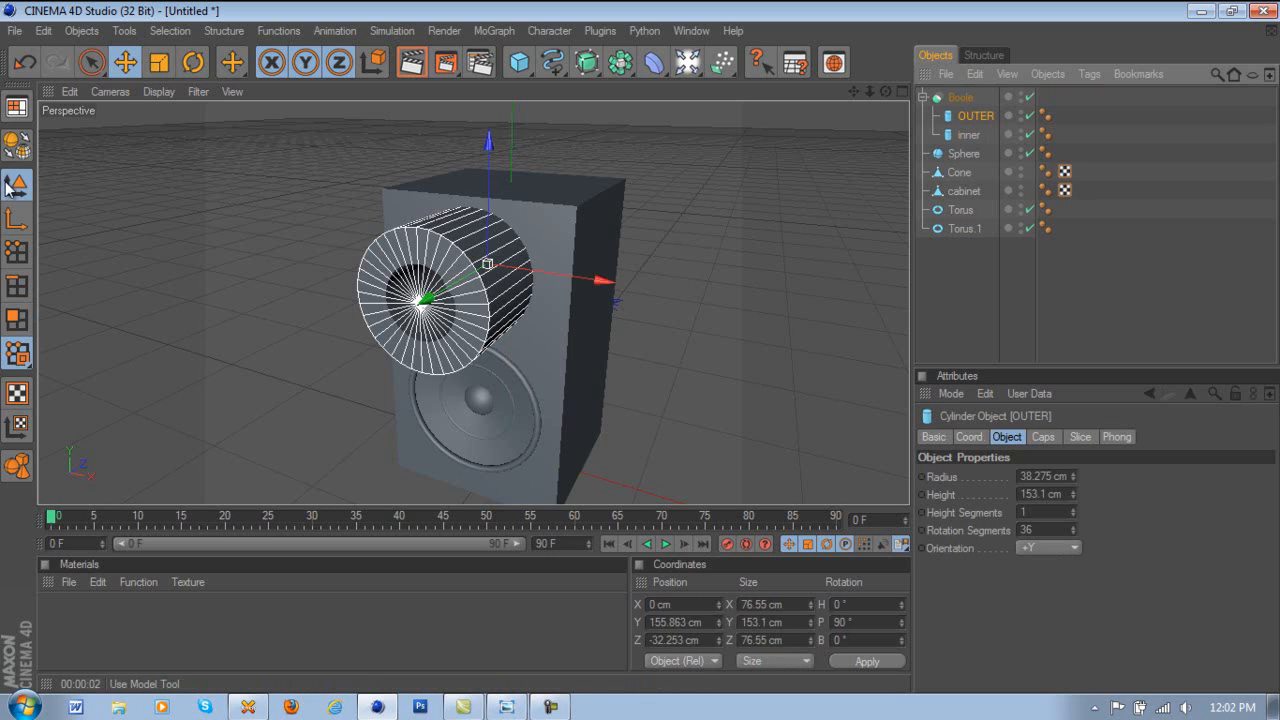
pyautogui.moveTo(417, 307); pyautogui.dragTo(636, 349)
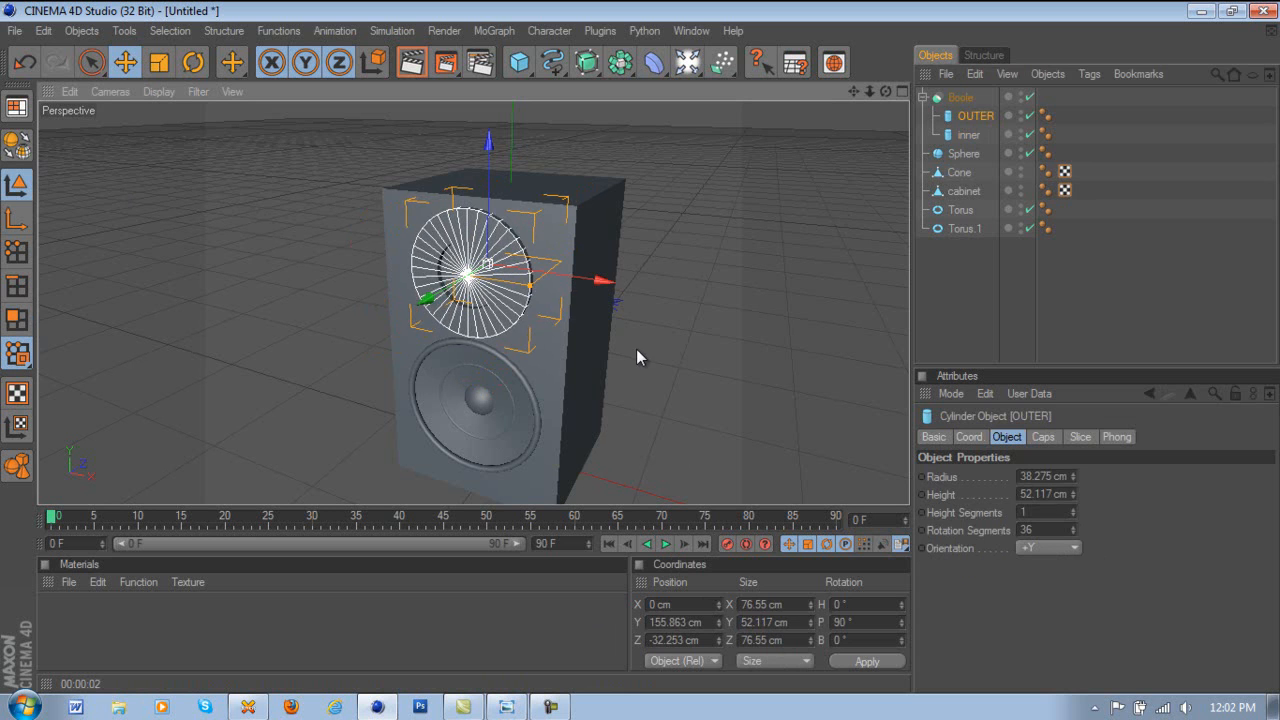
pyautogui.click(965, 290)
# - Push the OUTER cylinder about 1.8 cm back so its ring sits almost flush with the cabinet's front face
pyautogui.moveTo(885, 91); pyautogui.dragTo(640, 346)
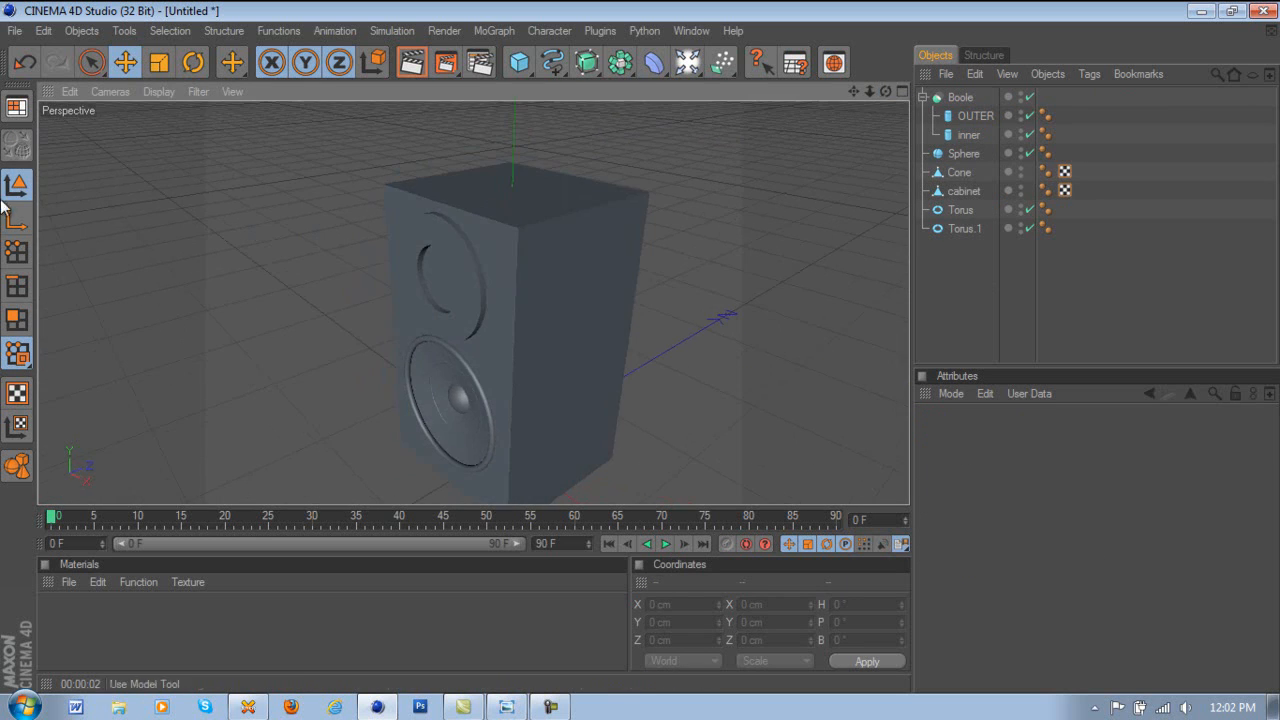
pyautogui.click(16, 320)
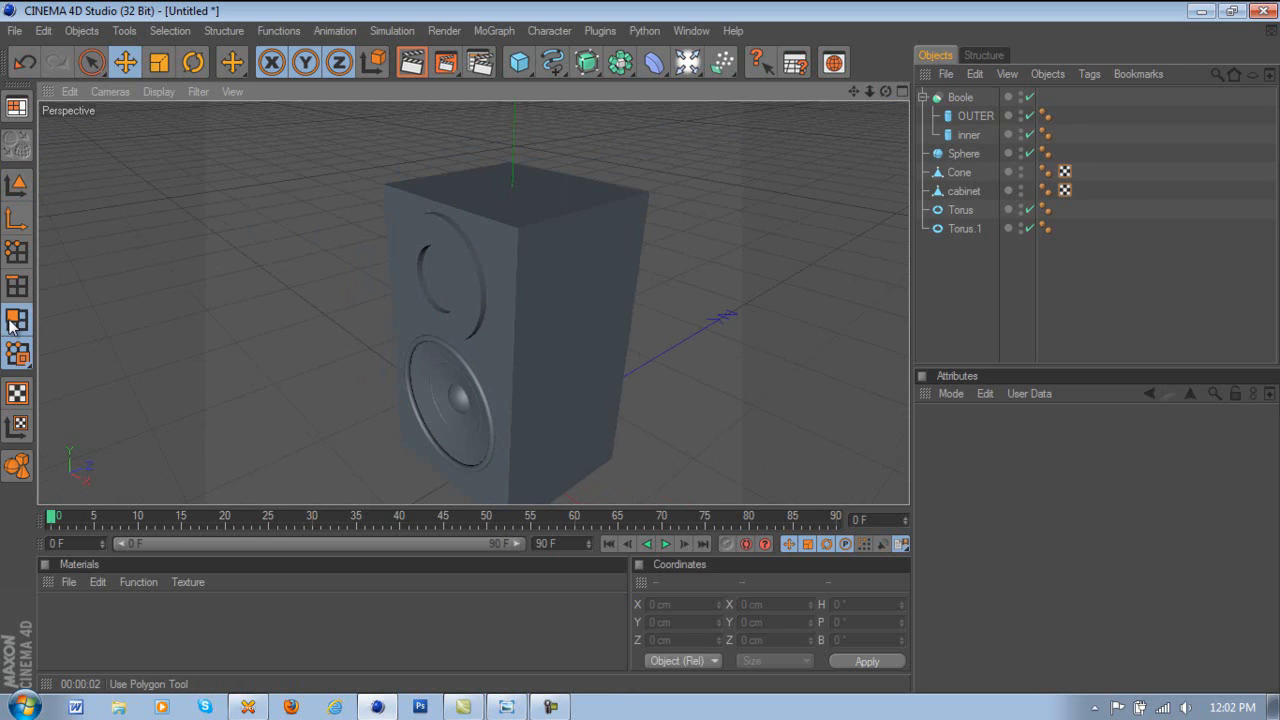
pyautogui.click(11, 194)
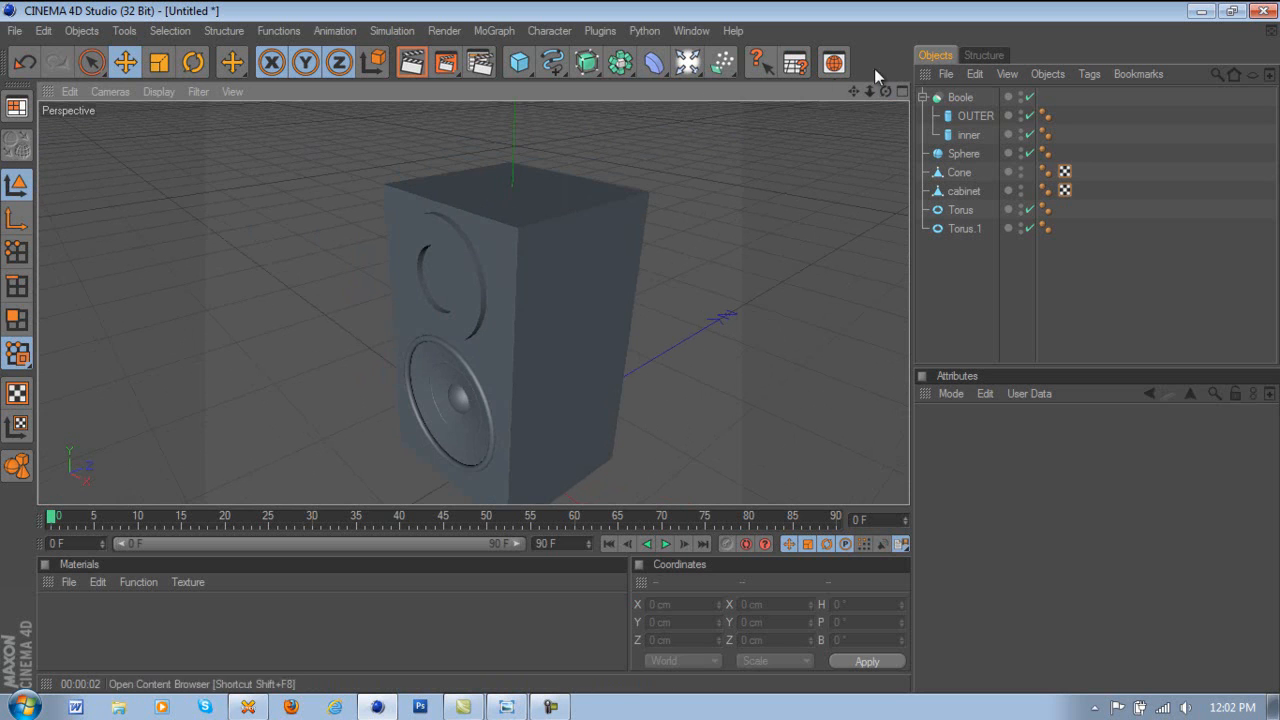
pyautogui.moveTo(890, 91)
pyautogui.mouseDown()
pyautogui.moveTo(640, 354)
pyautogui.moveTo(889, 91)
pyautogui.mouseUp()
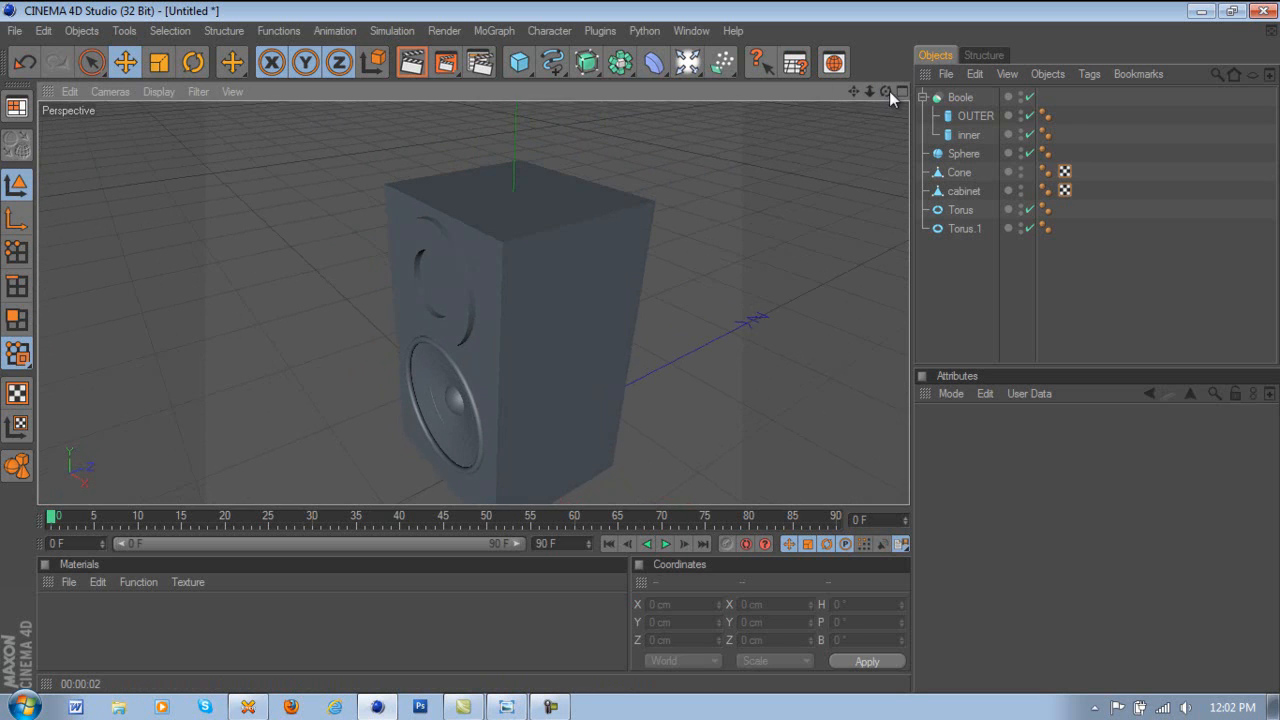
pyautogui.click(968, 116)
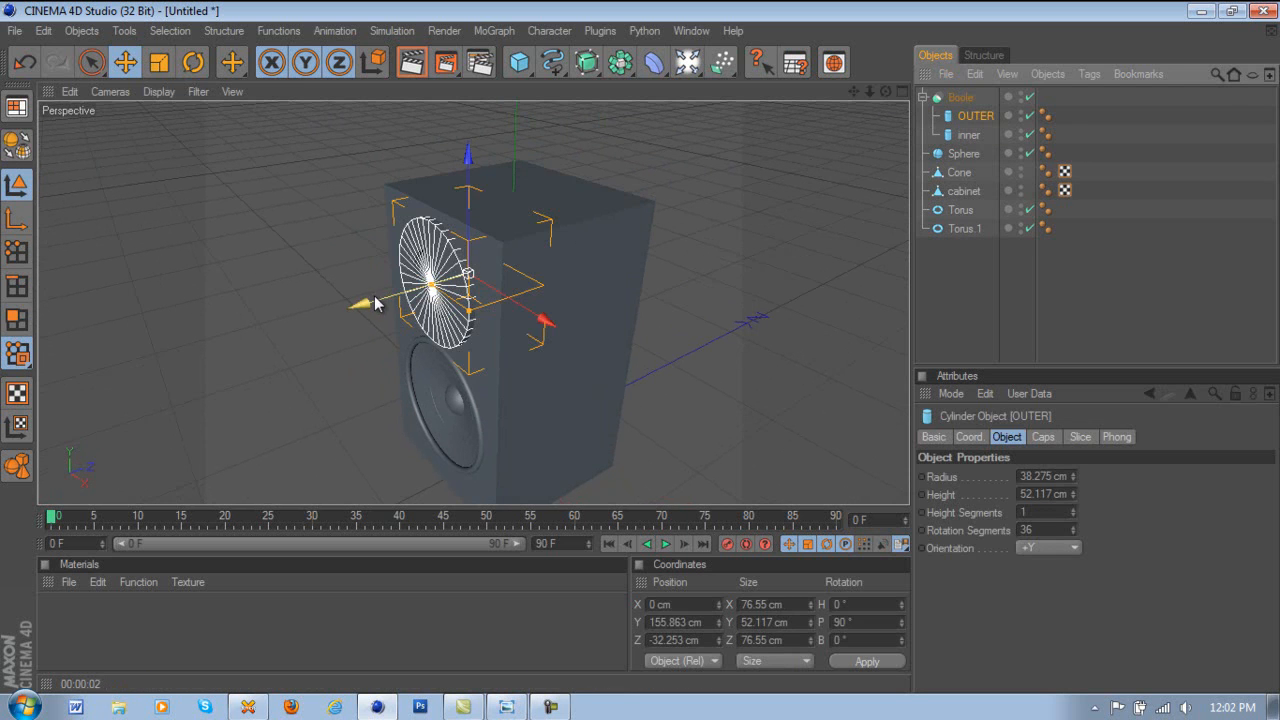
pyautogui.moveTo(377, 305); pyautogui.dragTo(640, 347)
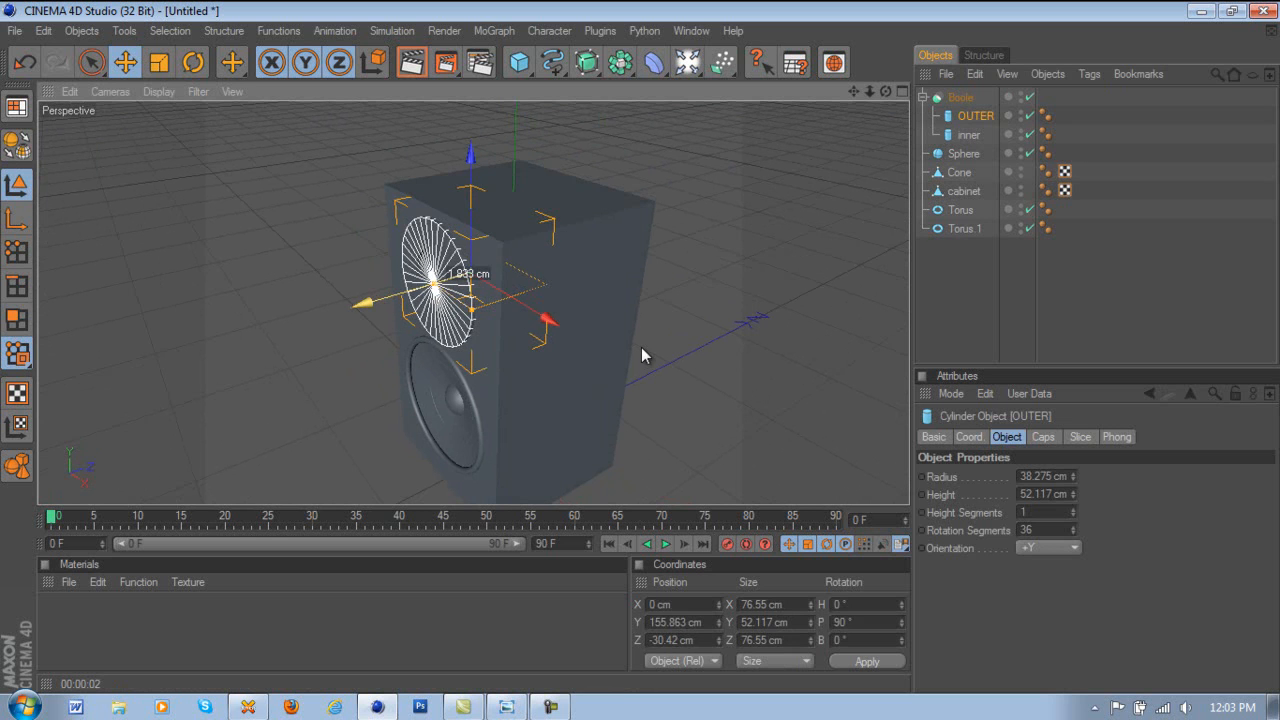
pyautogui.click(995, 282)
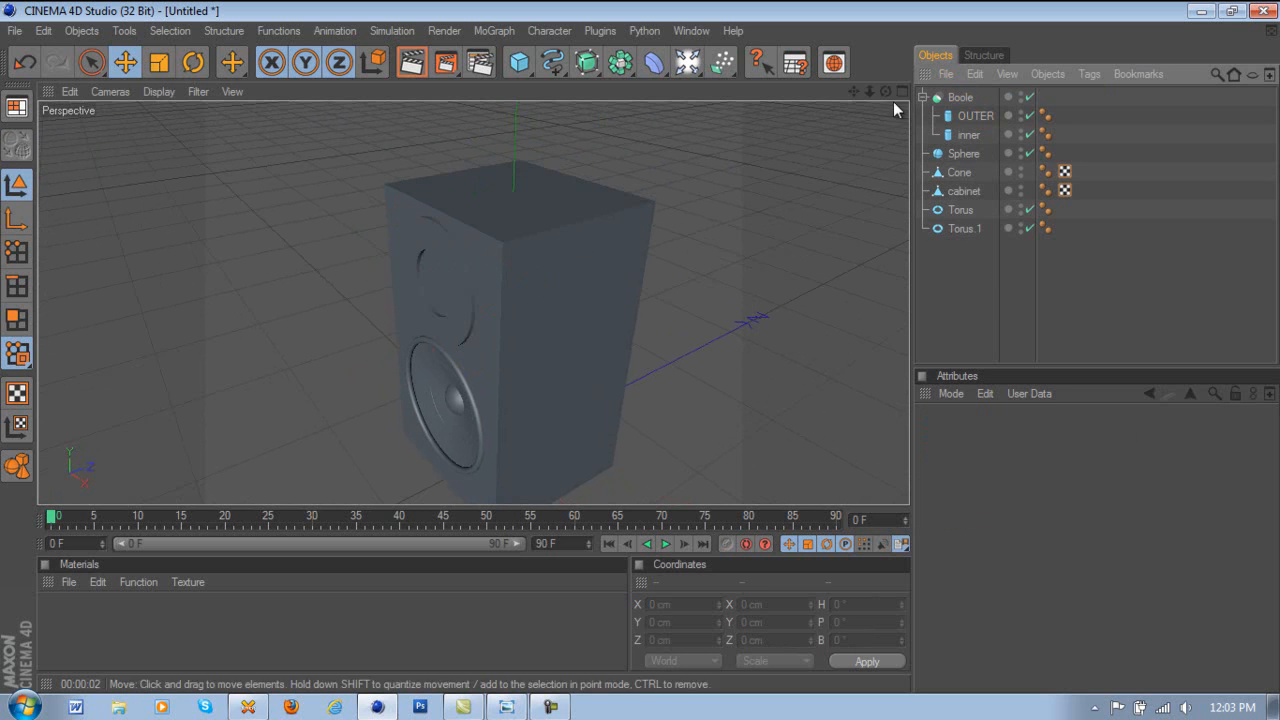
# - Inspect the upper ring from the front and add a new sphere primitive with its default name
pyautogui.keyDown('alt'); pyautogui.moveTo(598, 352); pyautogui.dragTo(641, 347); pyautogui.keyUp('alt')
pyautogui.keyDown('alt'); pyautogui.moveTo(670, 127); pyautogui.dragTo(894, 126, button='right'); pyautogui.keyUp('alt')
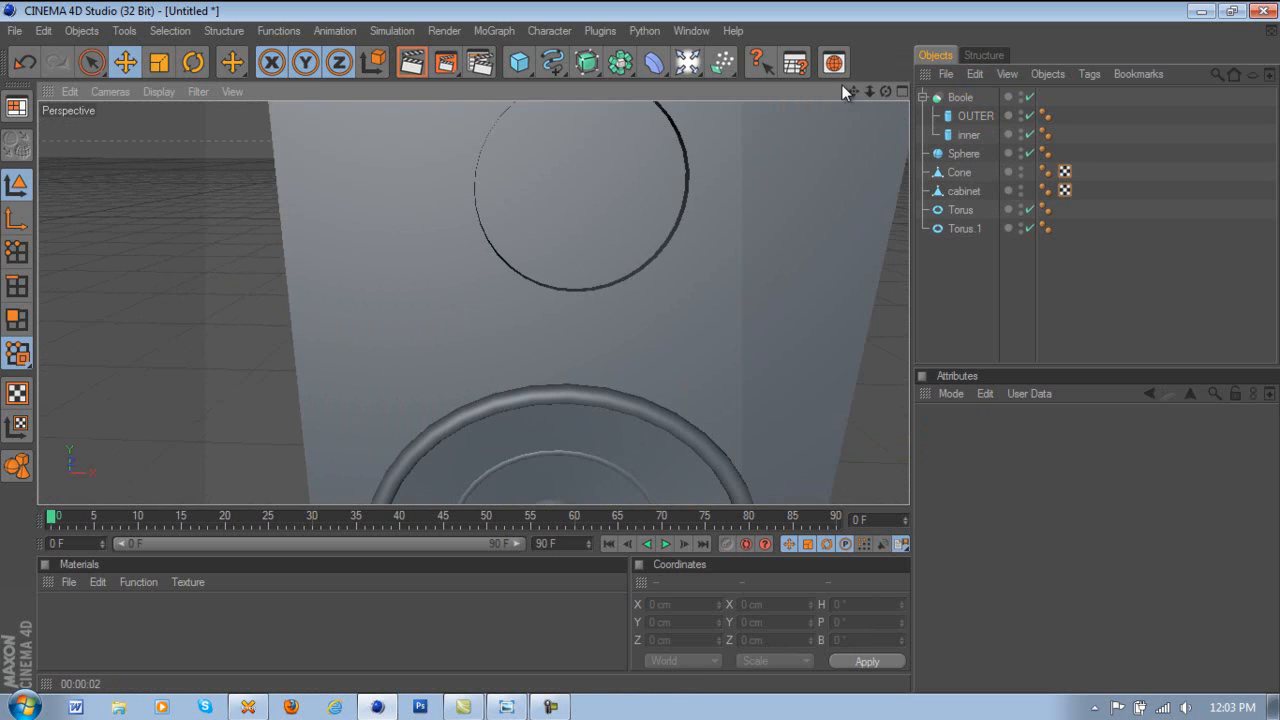
pyautogui.scroll(-8, 640, 352)
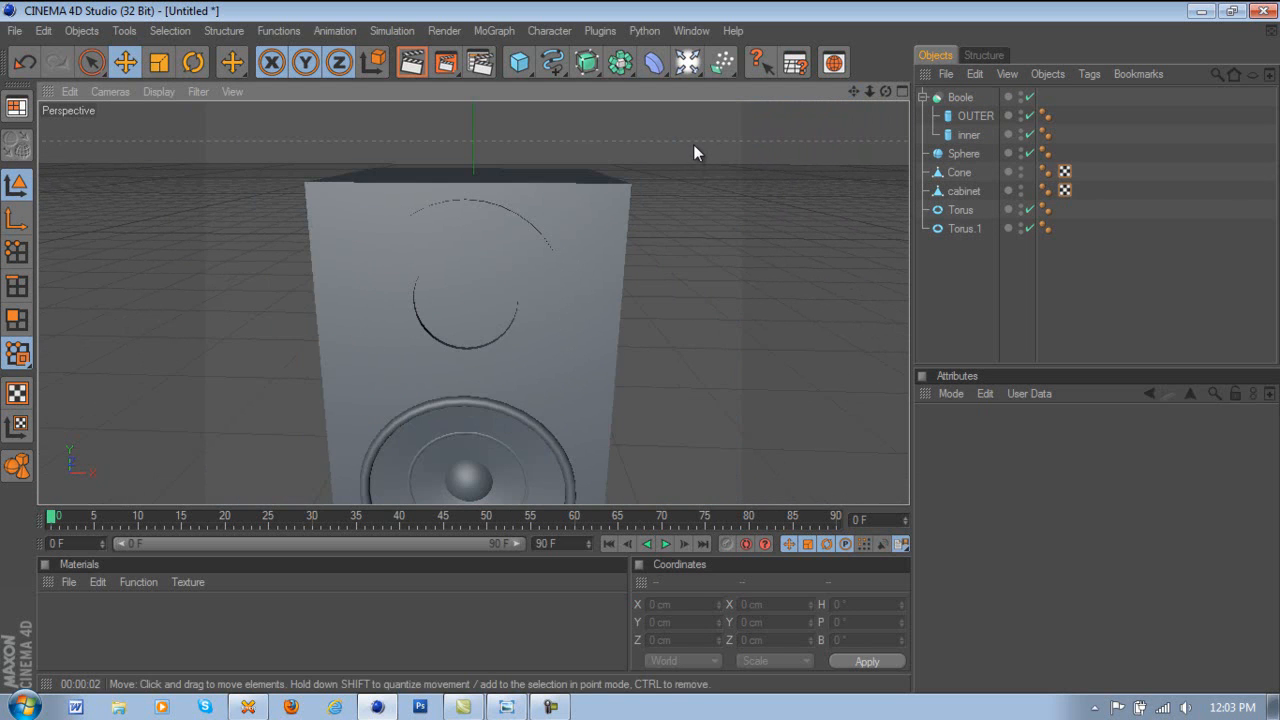
pyautogui.moveTo(522, 60); pyautogui.dragTo(688, 98)
pyautogui.doubleClick(966, 97)
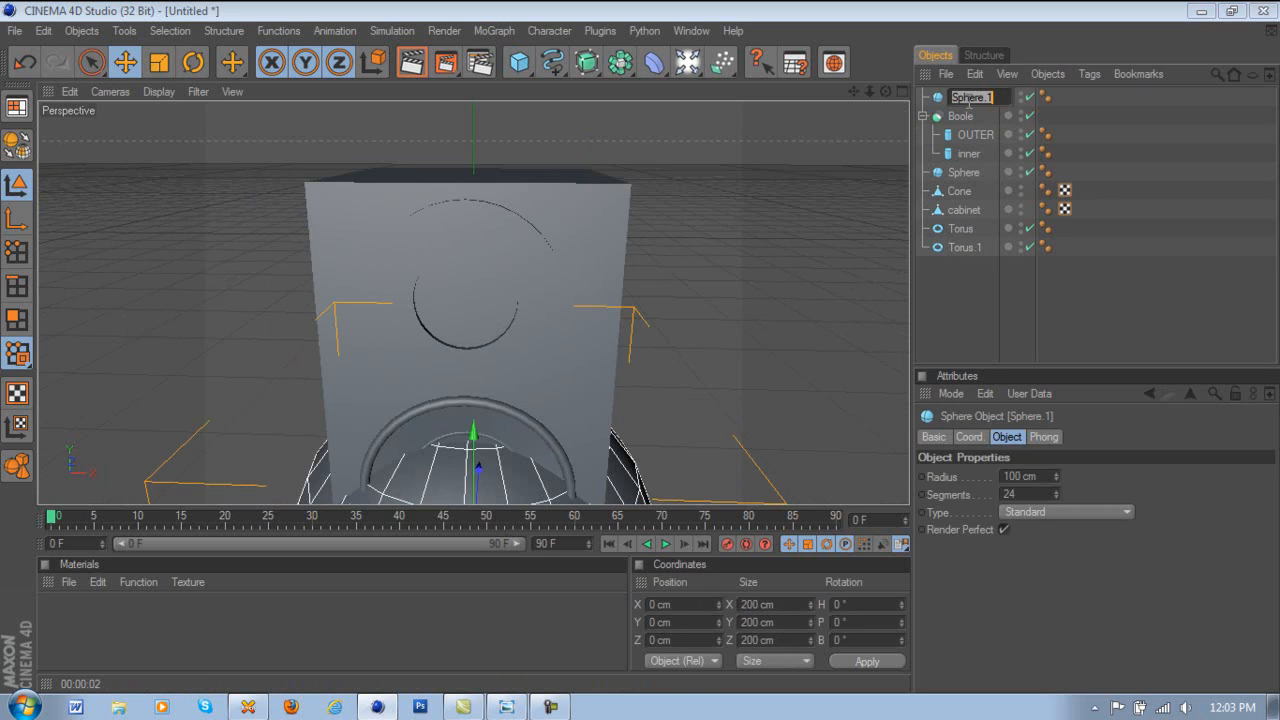
pyautogui.click(982, 304)
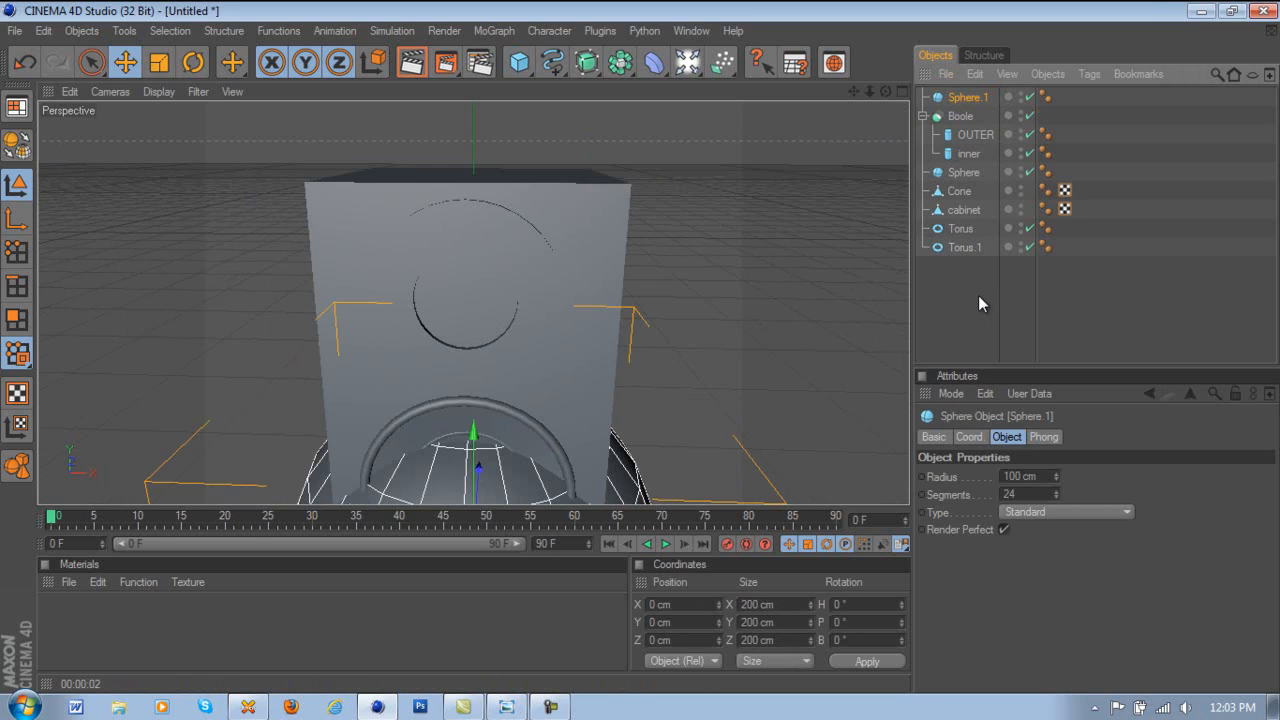
# - Make the Boole object editable and copy its OUTER ring out of the group to the top level of the object list
pyautogui.click(958, 116)
pyautogui.press('c')
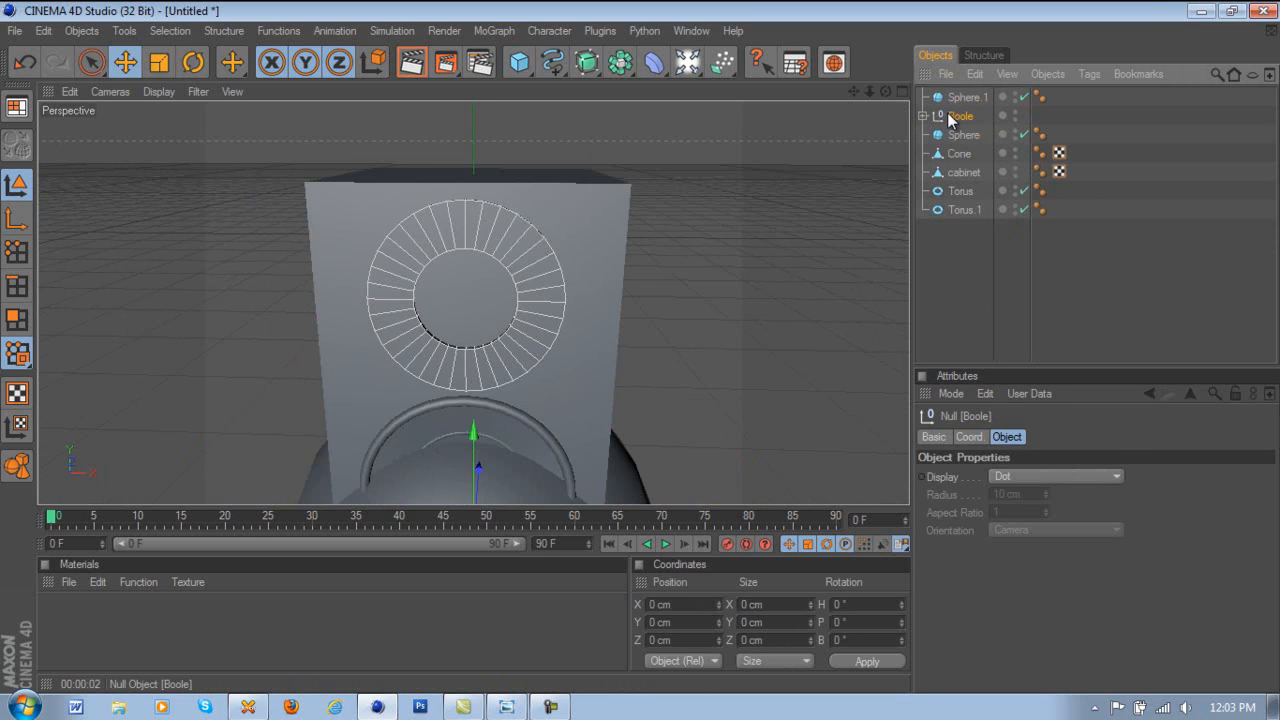
pyautogui.click(925, 116)
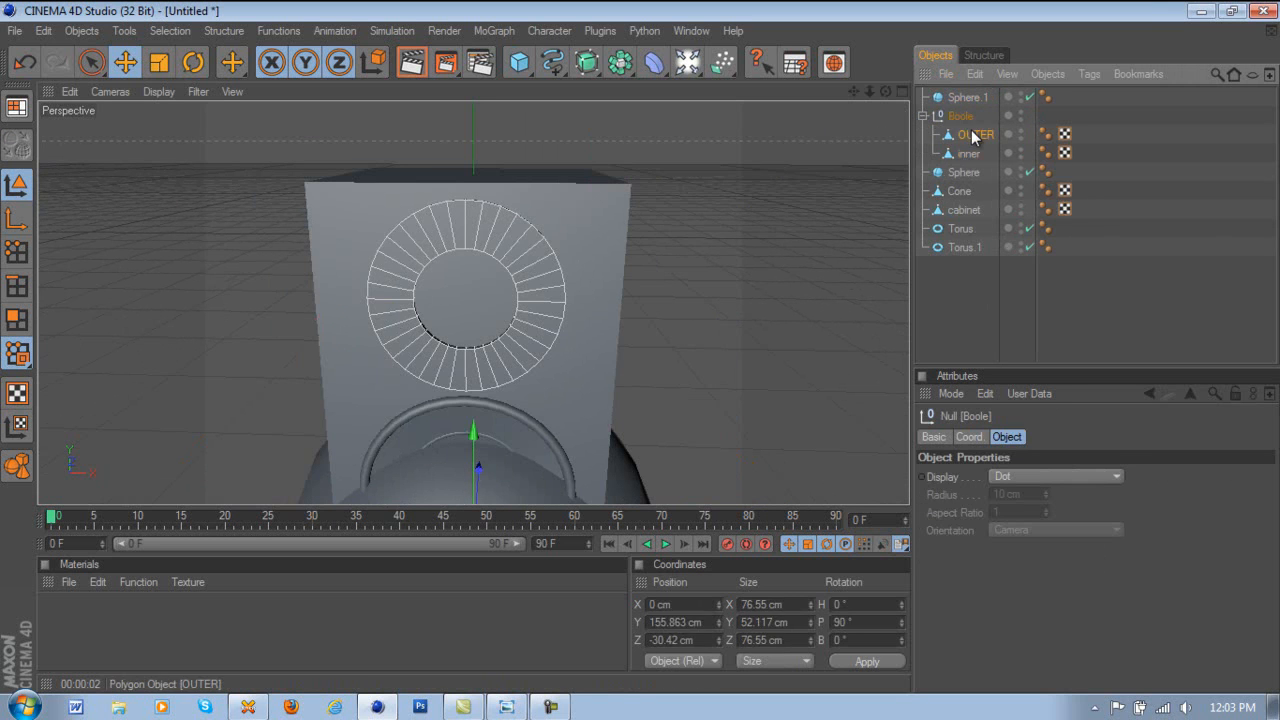
pyautogui.click(970, 134)
pyautogui.keyDown('ctrl'); pyautogui.moveTo(950, 293); pyautogui.dragTo(950, 270); pyautogui.keyUp('ctrl')
pyautogui.click(941, 118)
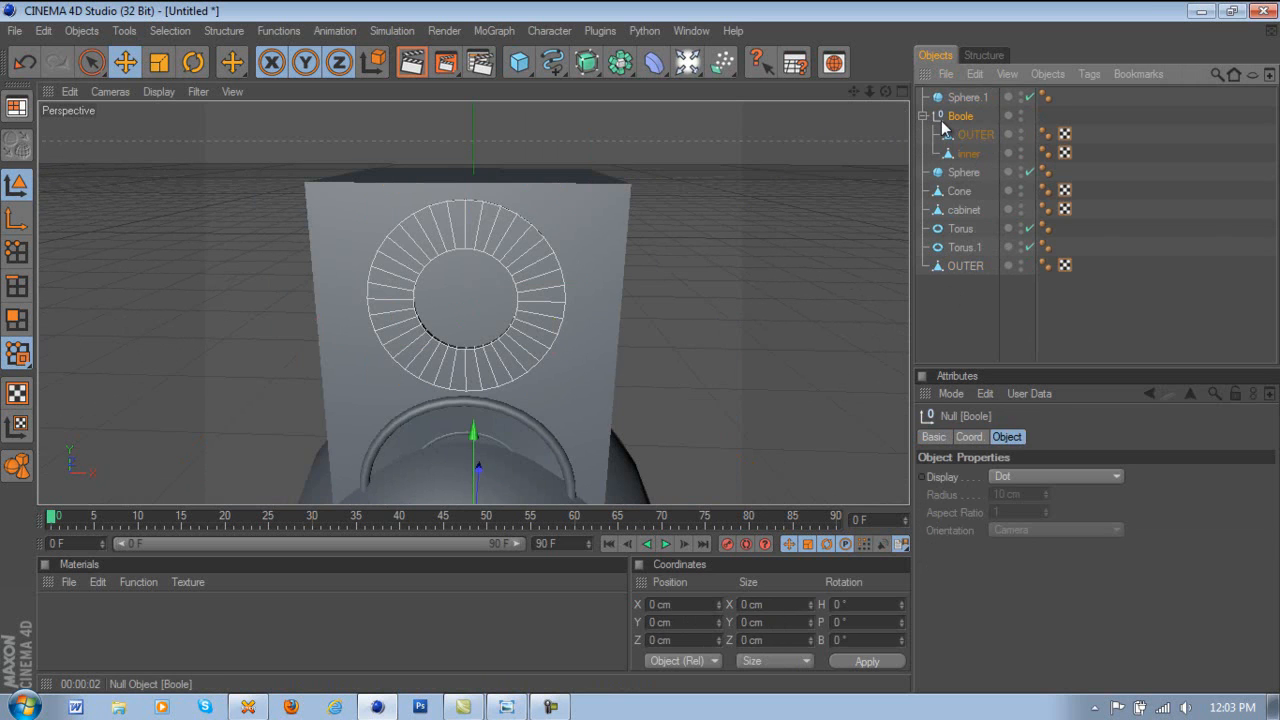
# - Try deleting the Boole group while keeping the OUTER copy at the top level, and undo the deletion
pyautogui.press('Delete')
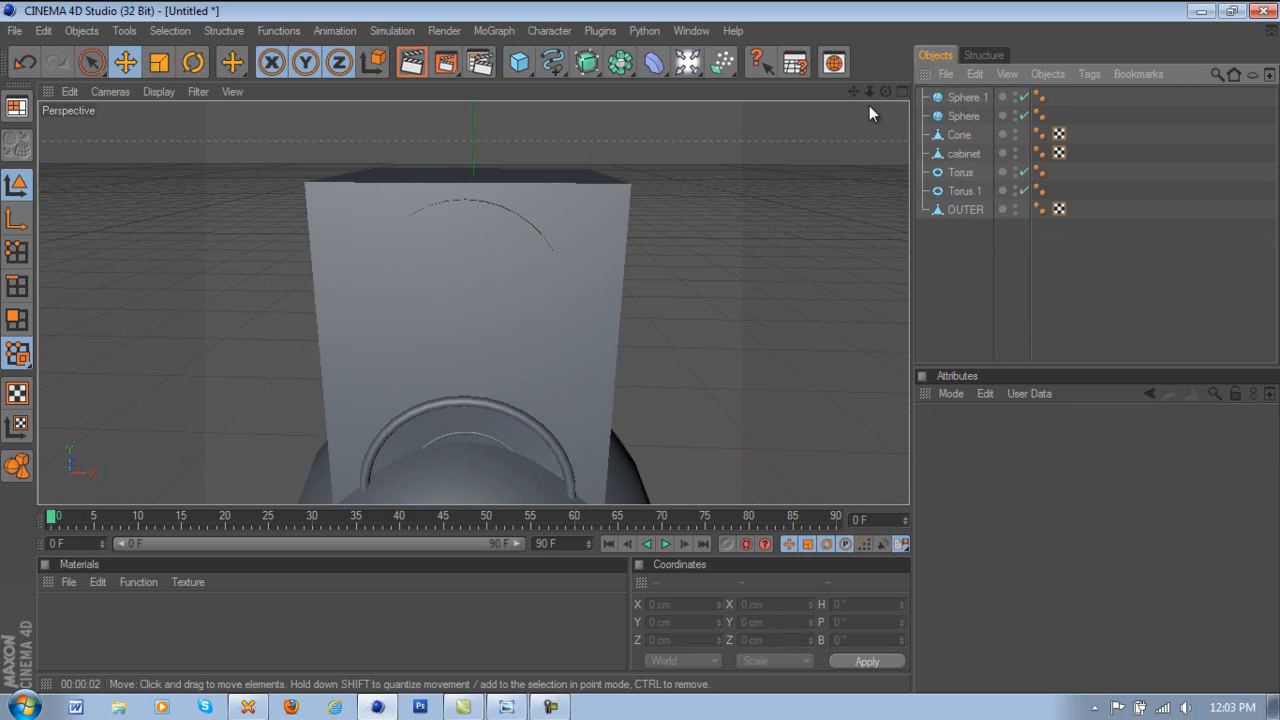
pyautogui.moveTo(885, 91); pyautogui.dragTo(595, 358)
pyautogui.hotkey('ctrl', 'z')
# - Move the OUTER ring out of the Boole group to the top level and delete the group with its inner object
pyautogui.click(975, 134)
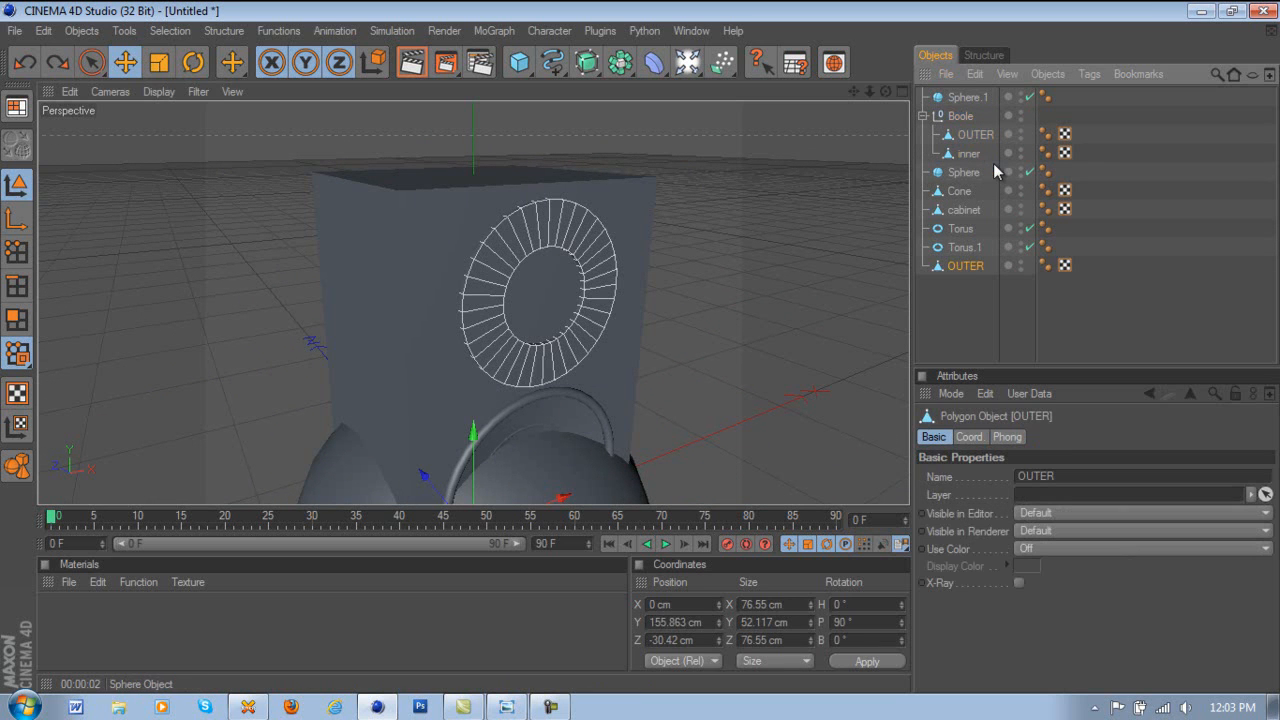
pyautogui.moveTo(985, 142); pyautogui.dragTo(955, 252)
pyautogui.click(968, 134)
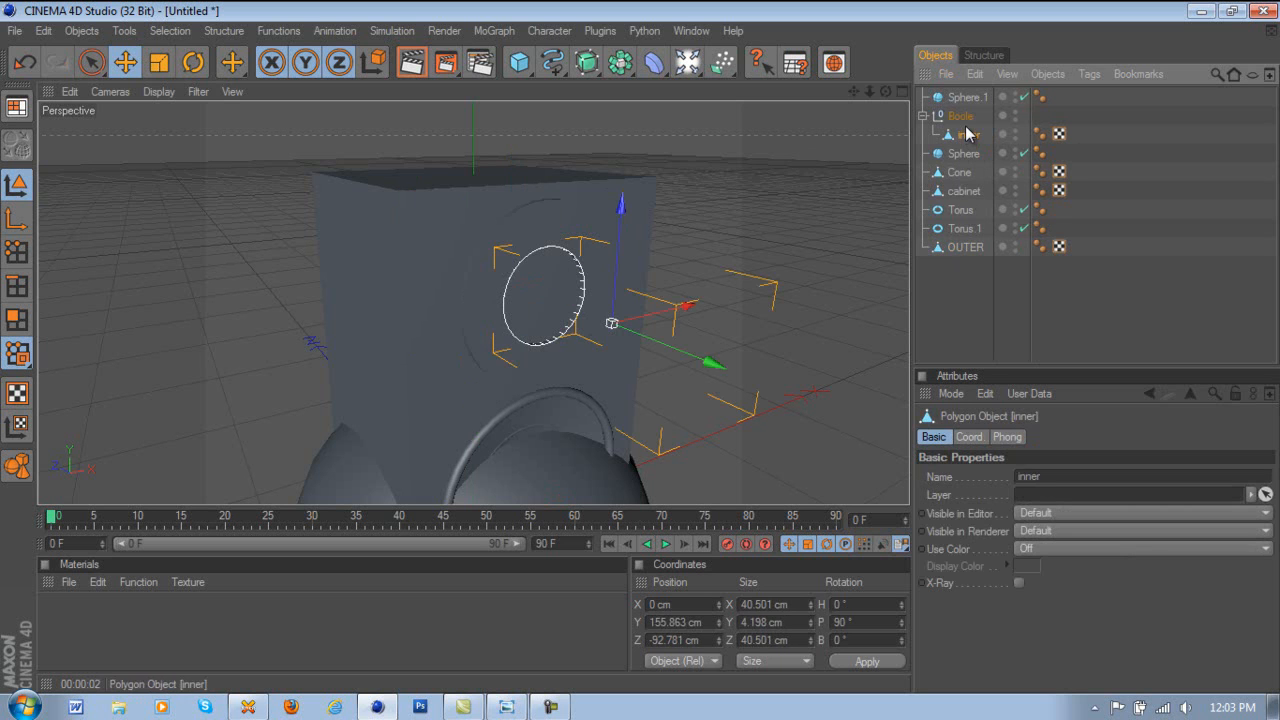
pyautogui.click(962, 117)
pyautogui.press('Delete')
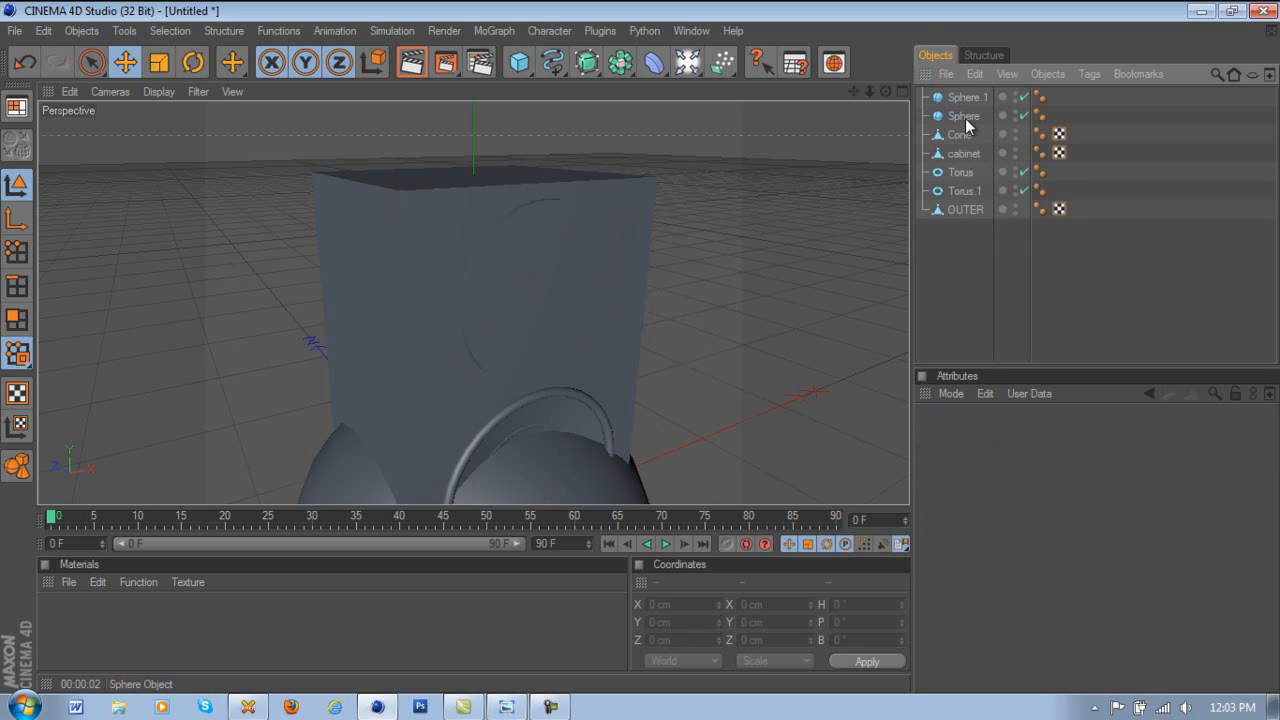
# - Undo the Boole group's deletion and the move of OUTER out of the group
pyautogui.click(885, 91)
pyautogui.moveTo(648, 357); pyautogui.dragTo(647, 350)
pyautogui.hotkey('ctrl', 'z')
pyautogui.hotkey('ctrl', 'z')
pyautogui.hotkey('ctrl', 'z')
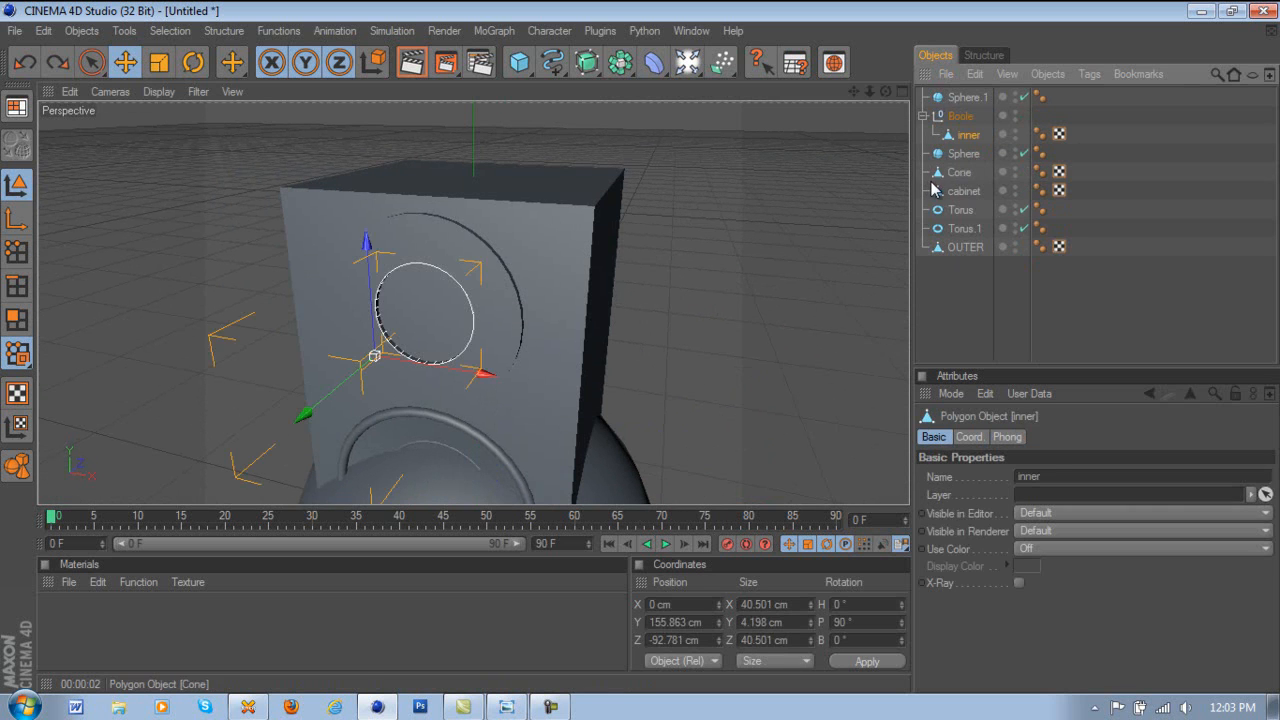
pyautogui.hotkey('ctrl', 'z')
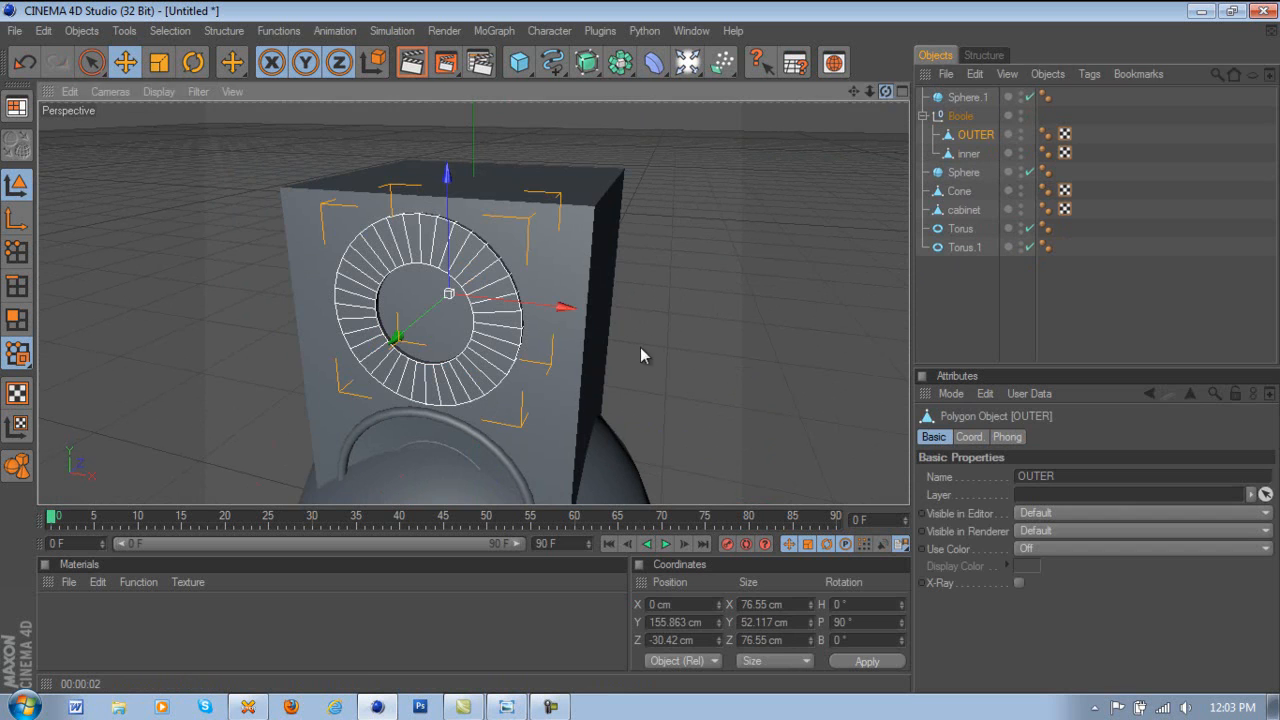
# - Collapse the Boole group in the object list and rename the newest sphere to middle
pyautogui.click(927, 309)
pyautogui.moveTo(880, 93); pyautogui.dragTo(639, 348)
pyautogui.click(922, 116)
pyautogui.moveTo(885, 91); pyautogui.dragTo(765, 253)
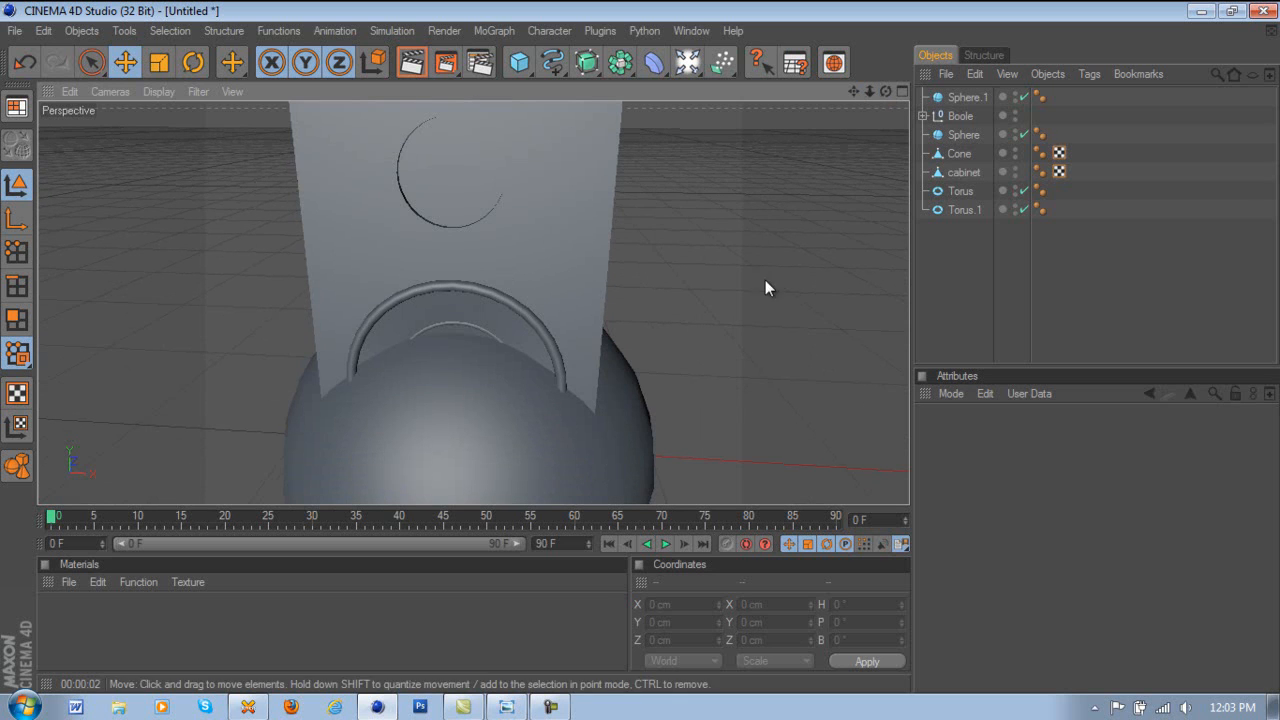
pyautogui.click(966, 97)
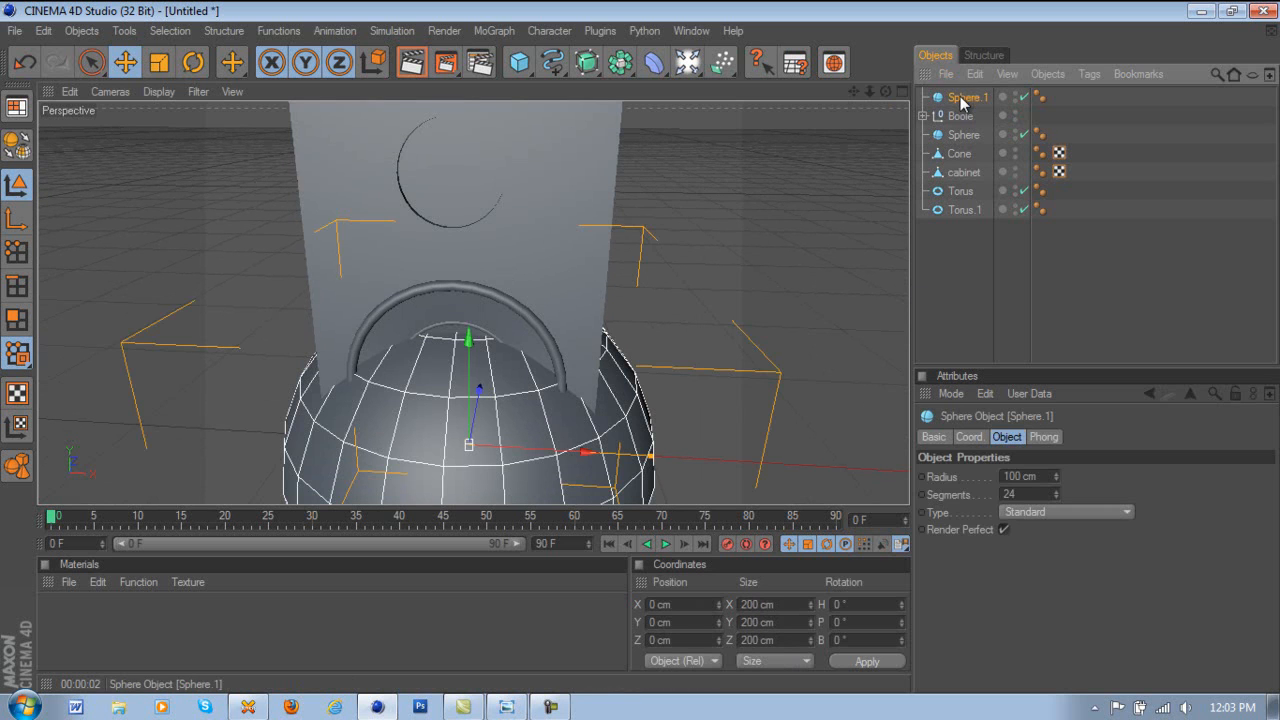
pyautogui.doubleClick(963, 98)
pyautogui.write('middle')
pyautogui.press('Return')
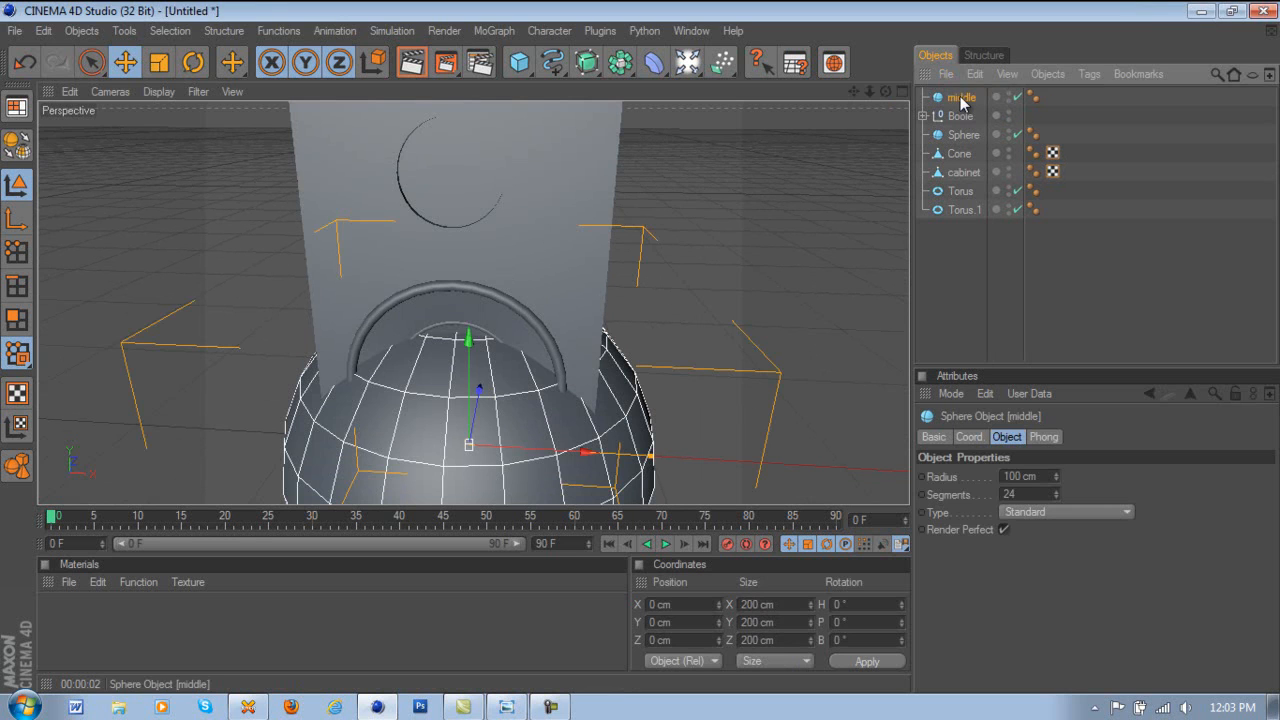
# - Change the middle sphere's type to Hemisphere and set its segments to 50
pyautogui.doubleClick(962, 99)
pyautogui.click(1027, 512)
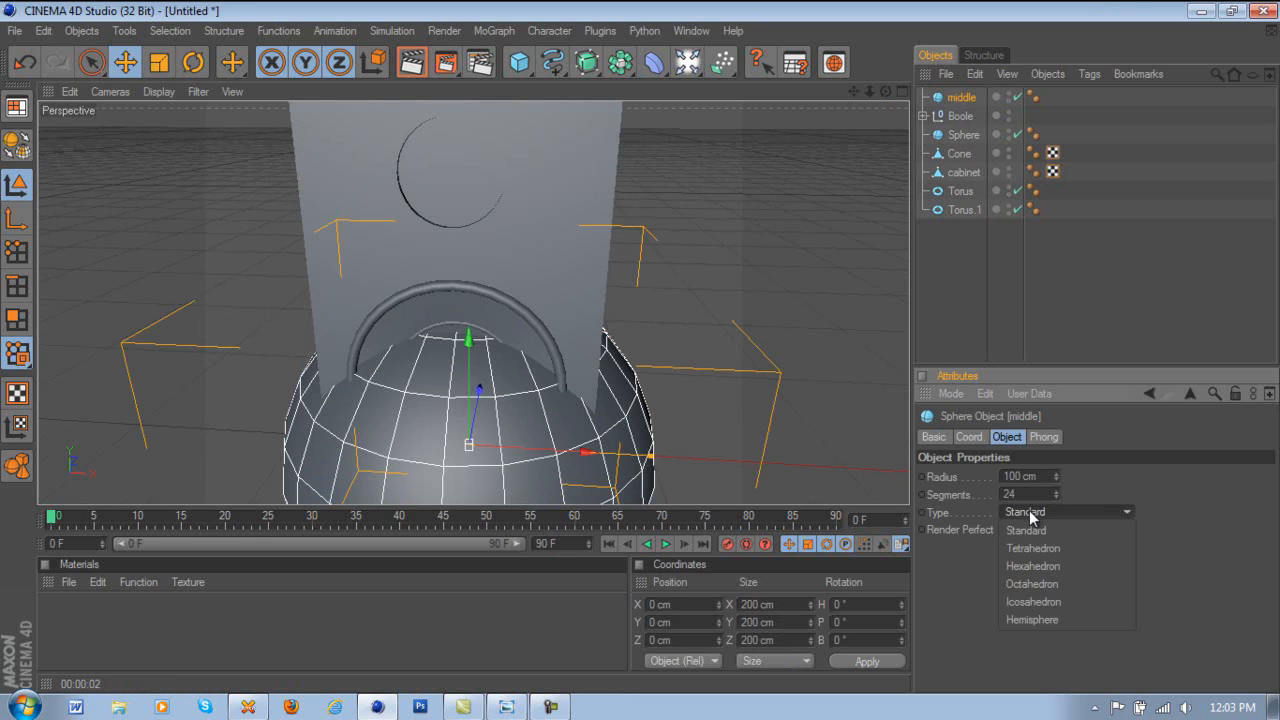
pyautogui.click(1068, 624)
pyautogui.scroll(20, 1027, 491)
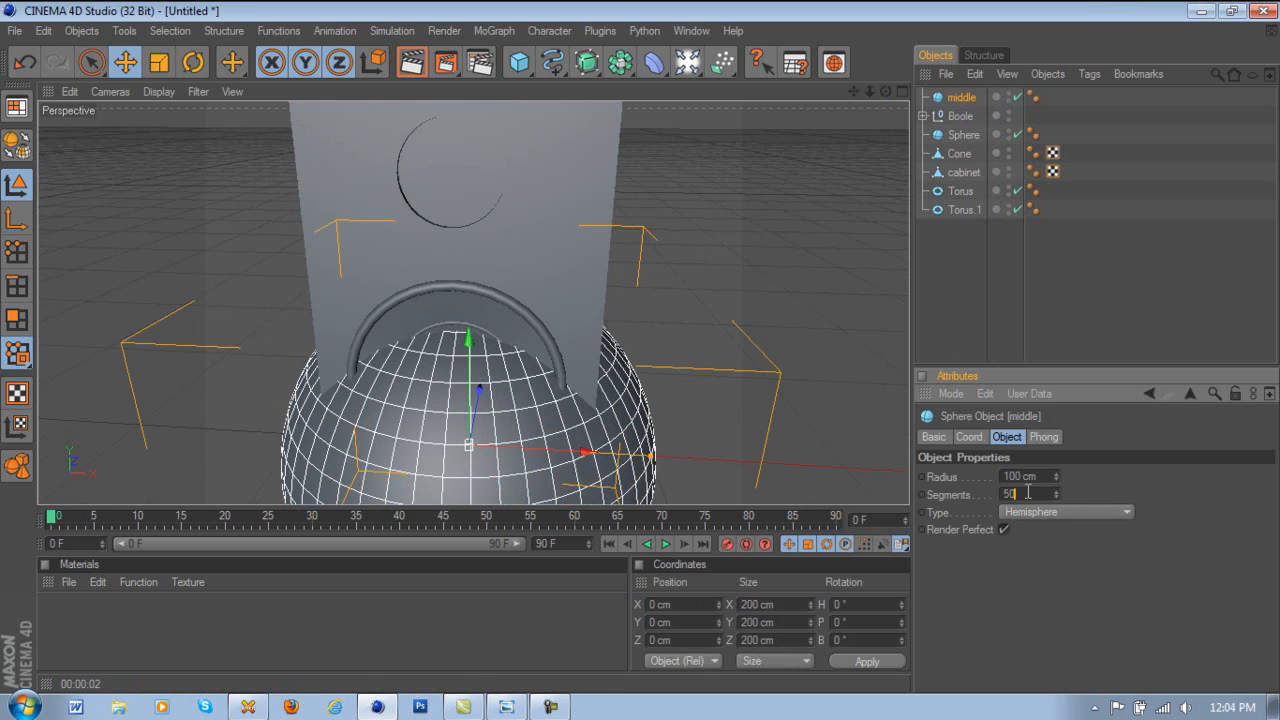
# - Rotate the middle hemisphere to a 90° pitch and raise it to about Y 155.4 cm, level with the upper ring
pyautogui.scroll(-6, 598, 338)
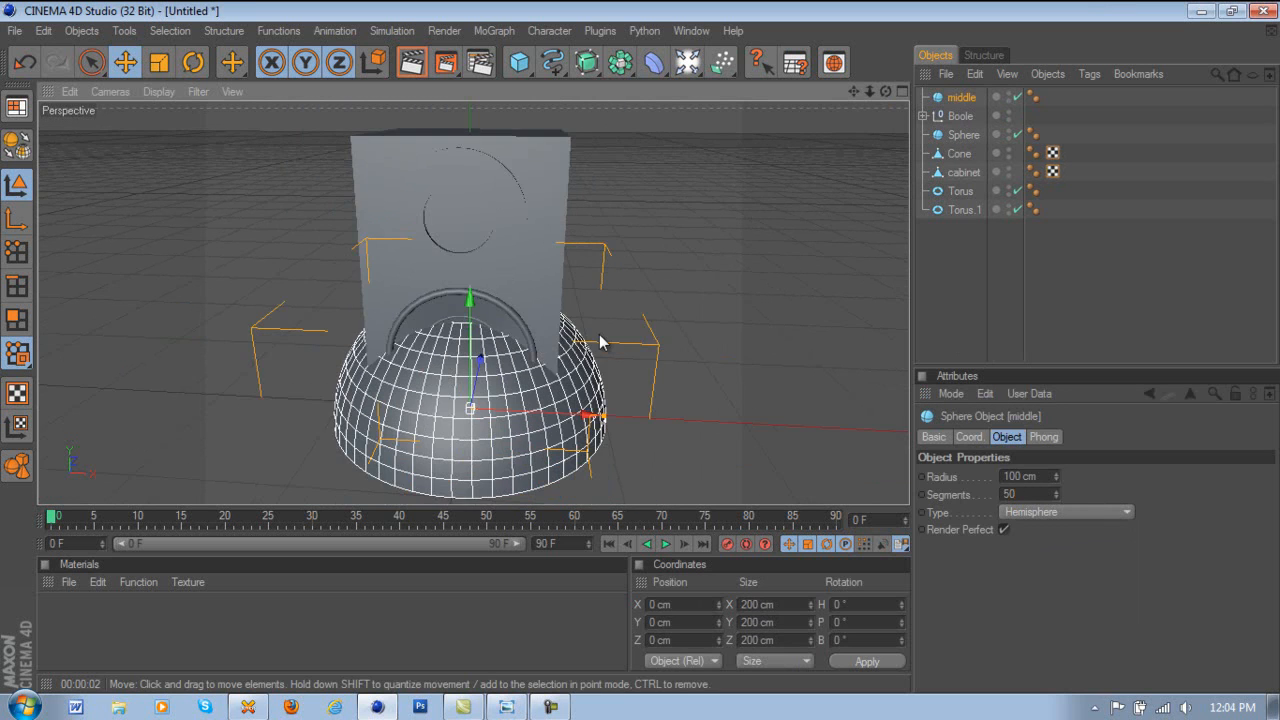
pyautogui.click(193, 63)
pyautogui.moveTo(413, 329); pyautogui.dragTo(455, 543)
pyautogui.moveTo(476, 373); pyautogui.dragTo(466, 392)
pyautogui.click(125, 63)
pyautogui.moveTo(466, 335)
pyautogui.mouseDown()
pyautogui.moveTo(643, 337)
pyautogui.moveTo(466, 331)
pyautogui.mouseUp()
pyautogui.middleClick(473, 330)
# - In the front view, scale the middle hemisphere uniformly down to about 37.7 cm so it fits inside the upper ring
pyautogui.middleClick(649, 408)
pyautogui.scroll(-3, 529, 295)
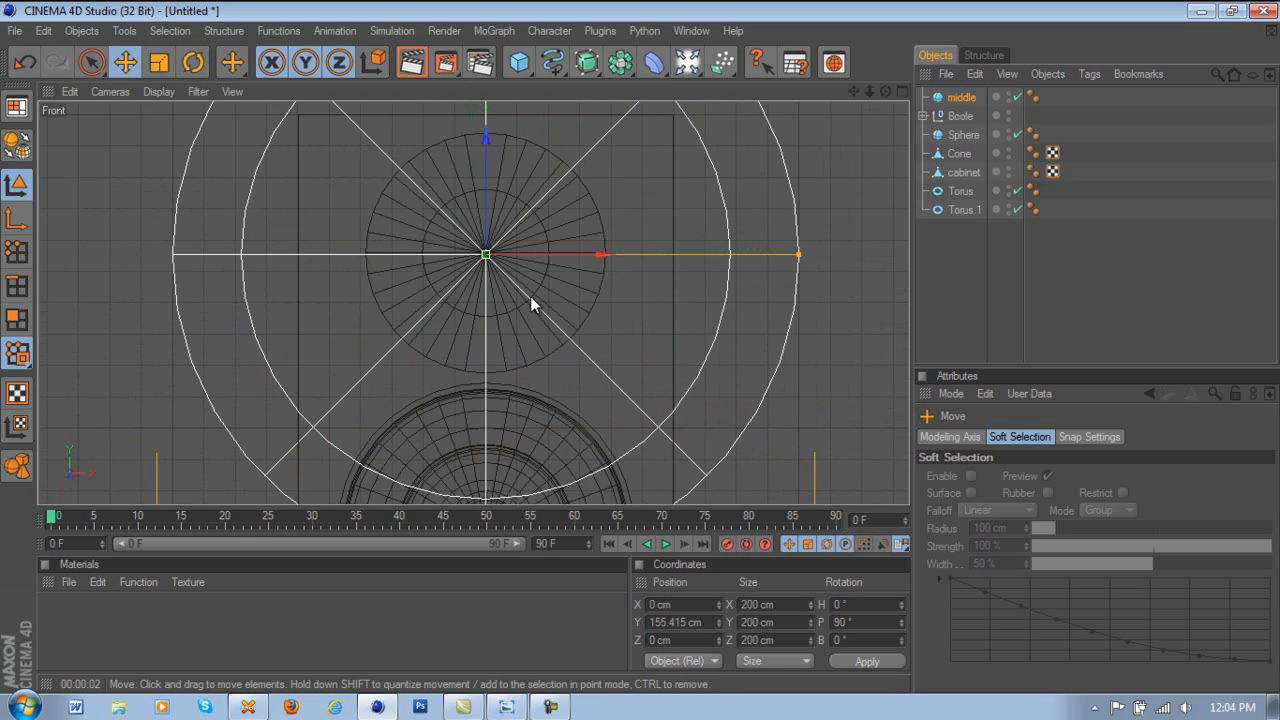
pyautogui.click(158, 62)
pyautogui.moveTo(677, 272); pyautogui.dragTo(642, 347)
pyautogui.scroll(4, 624, 230)
pyautogui.scroll(3, 633, 225)
pyautogui.scroll(2, 639, 353)
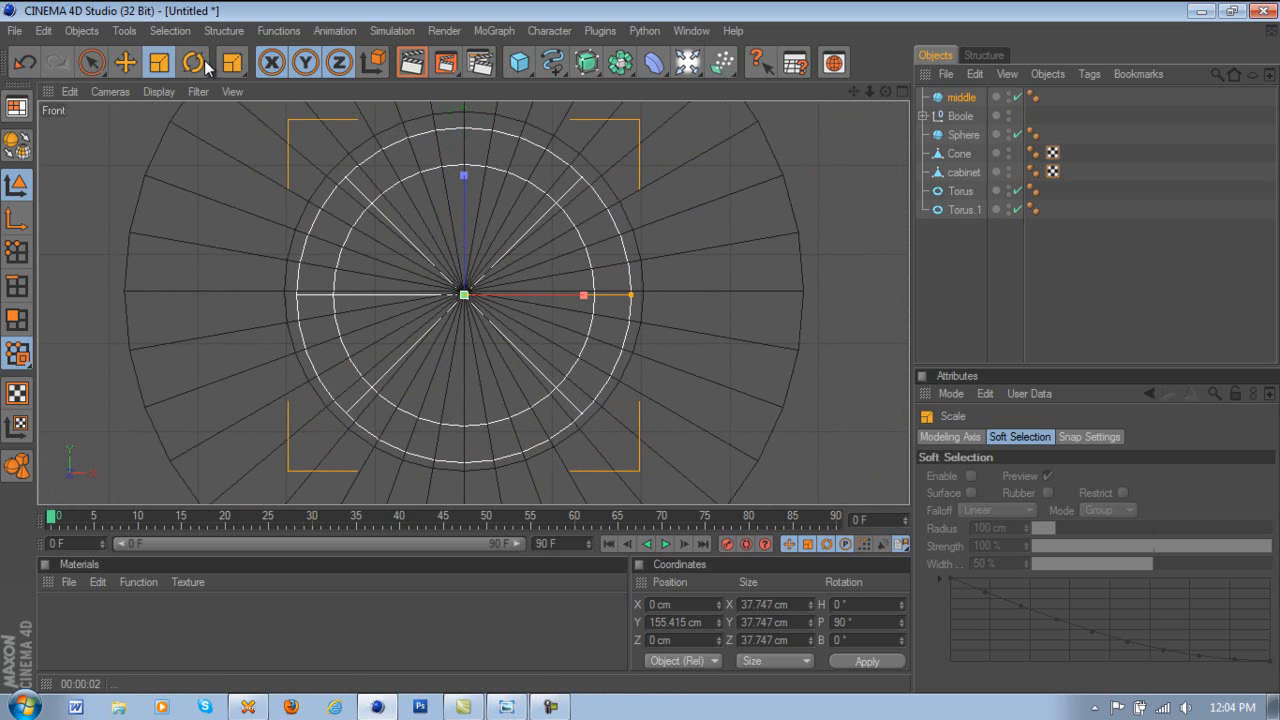
# - Centre the middle hemisphere in the ring at about Y 156 cm and enlarge it to about 39.6 cm
pyautogui.click(125, 62)
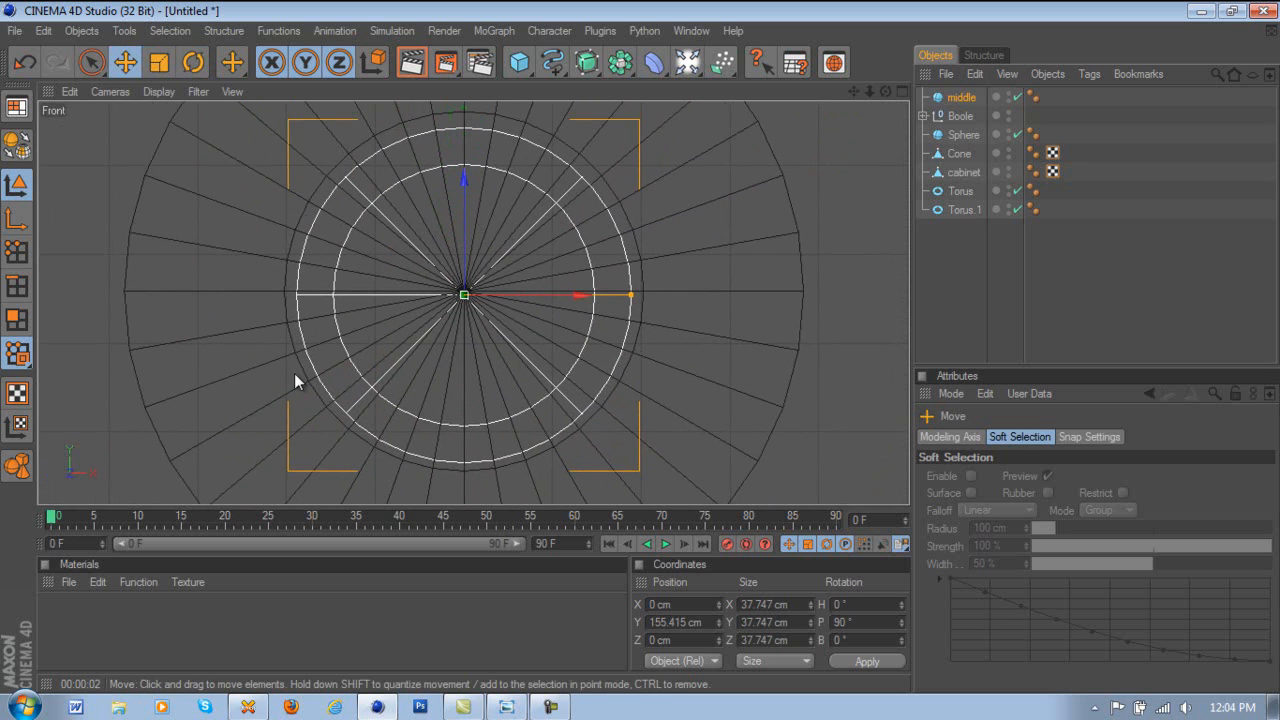
pyautogui.moveTo(483, 243); pyautogui.dragTo(639, 350)
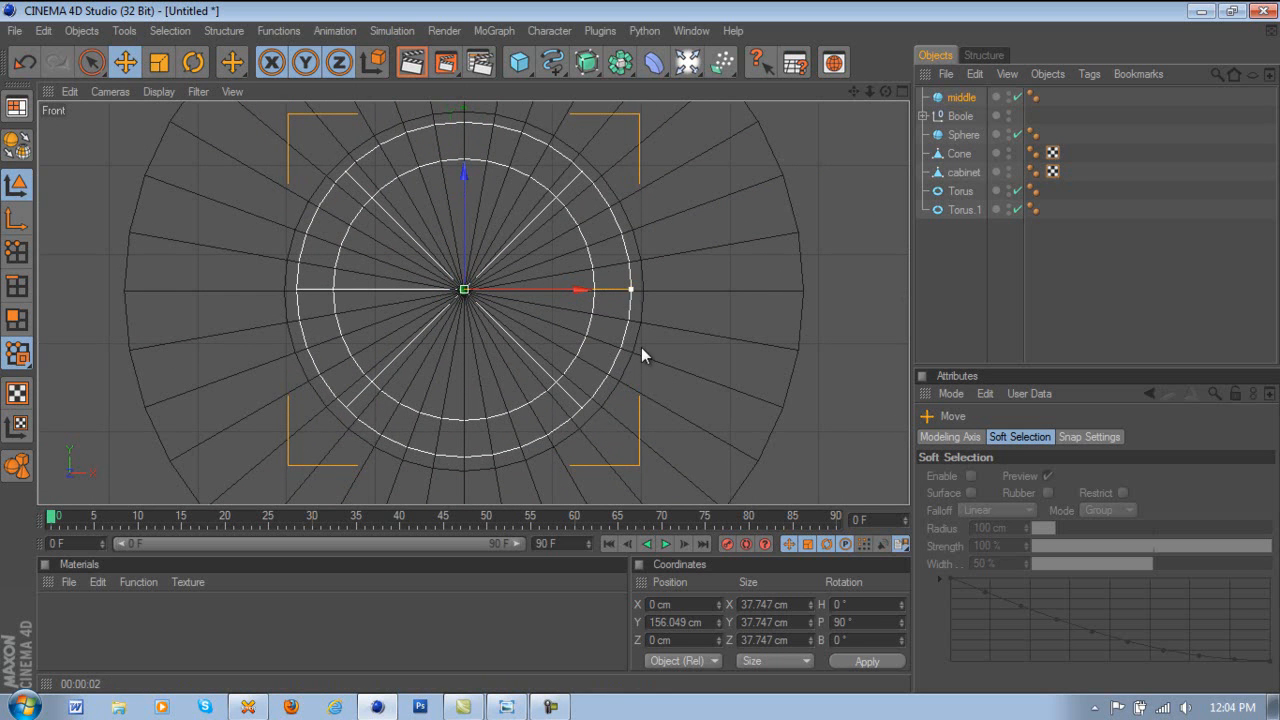
pyautogui.middleClick(477, 210)
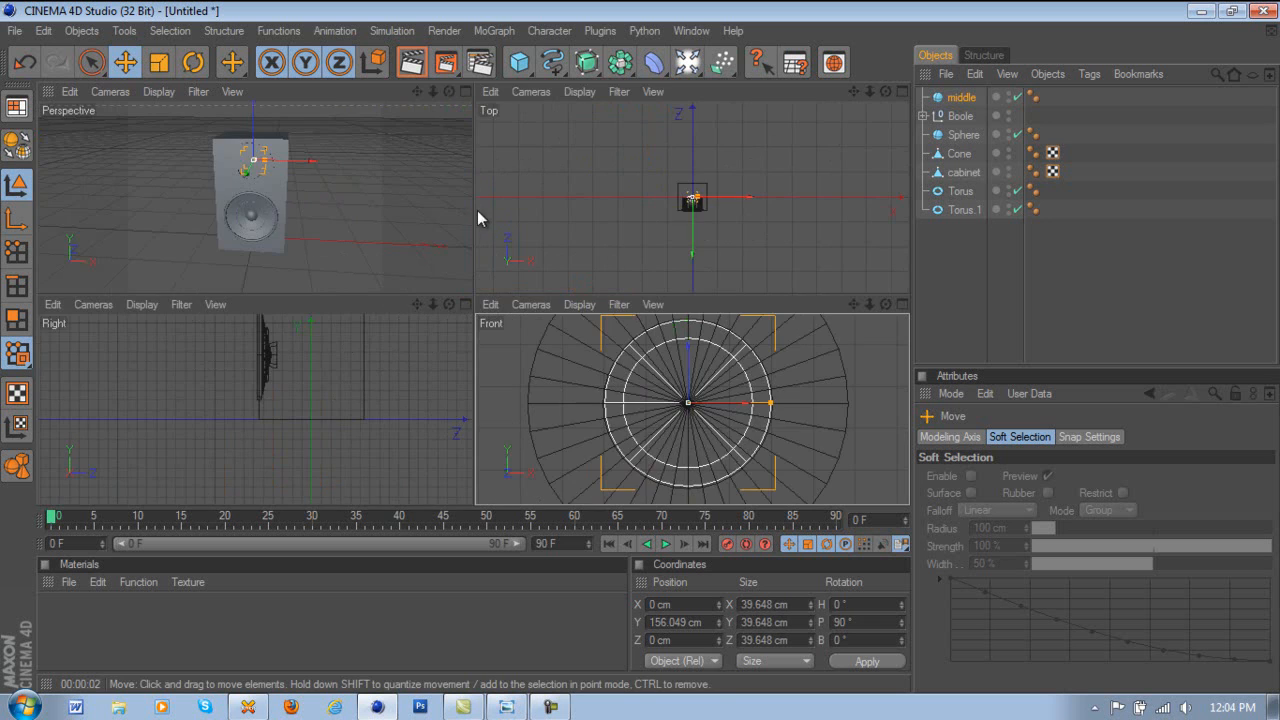
# - In the perspective view, move the middle hemisphere forward to about Z -46.6 cm so it emerges from the cabinet's front
pyautogui.middleClick(400, 199)
pyautogui.keyDown('alt'); pyautogui.moveTo(883, 112); pyautogui.dragTo(598, 162); pyautogui.keyUp('alt')
pyautogui.moveTo(543, 226); pyautogui.dragTo(640, 350)
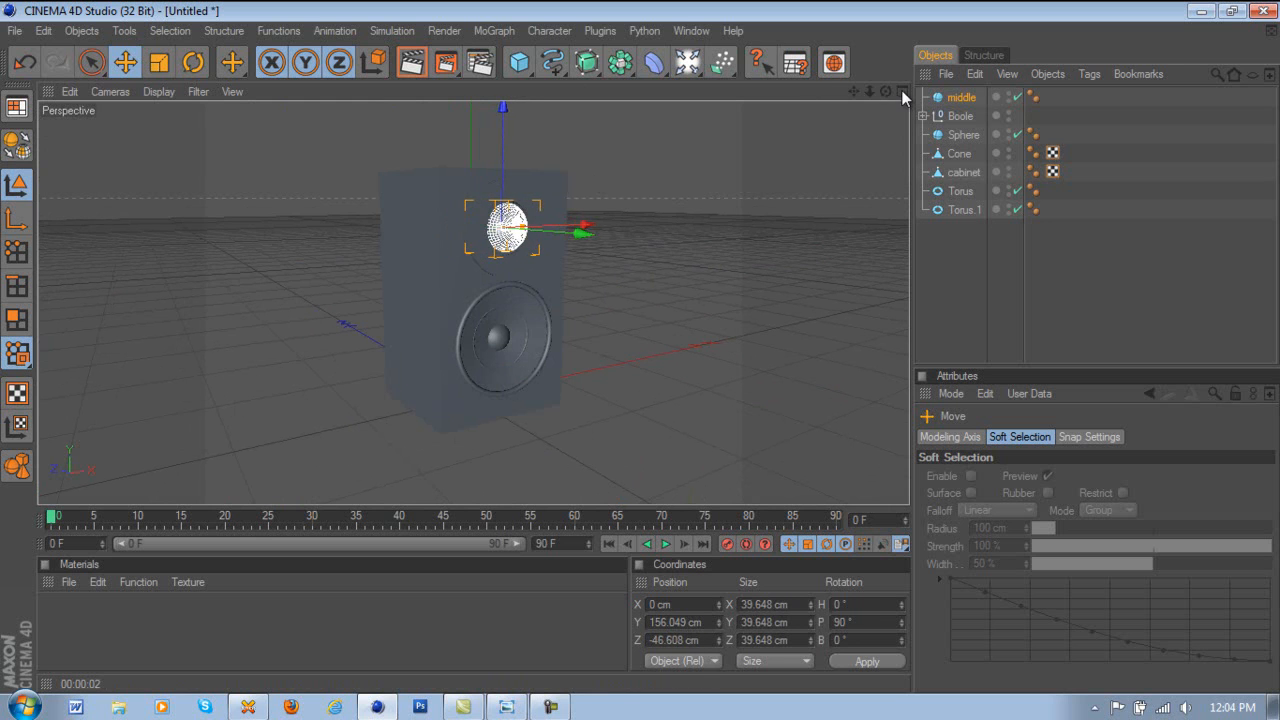
# - Make the middle hemisphere editable and flatten its dome to a depth of about 11.5 cm
pyautogui.moveTo(885, 92); pyautogui.dragTo(638, 347)
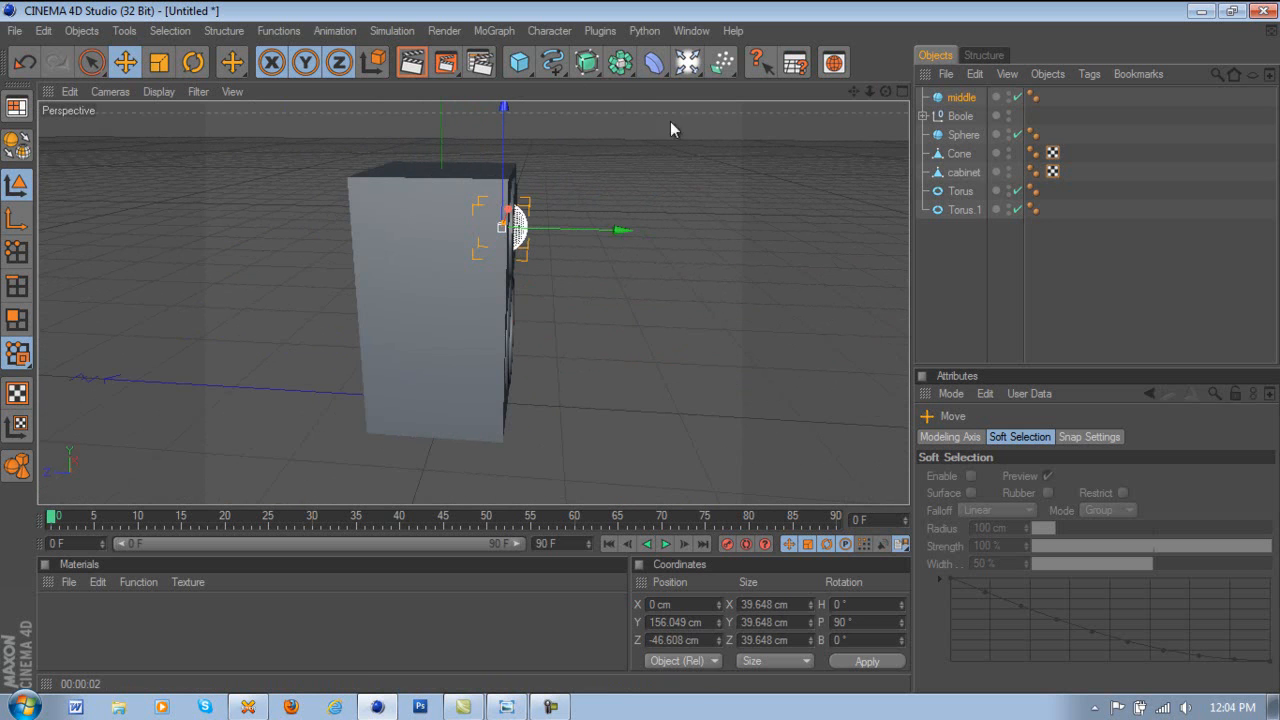
pyautogui.click(17, 145)
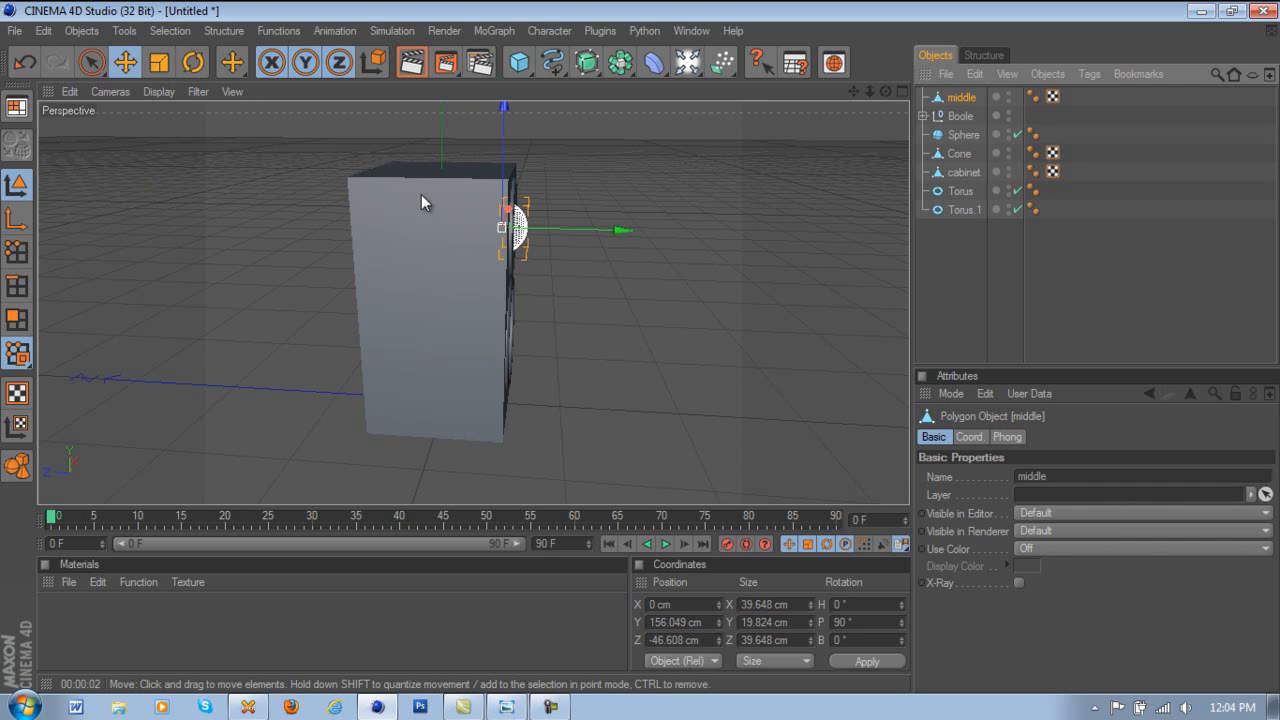
pyautogui.click(158, 64)
pyautogui.moveTo(624, 231); pyautogui.dragTo(637, 347)
# - Nudge the flattened middle dome forward to about Z -47.1 cm
pyautogui.press('e')
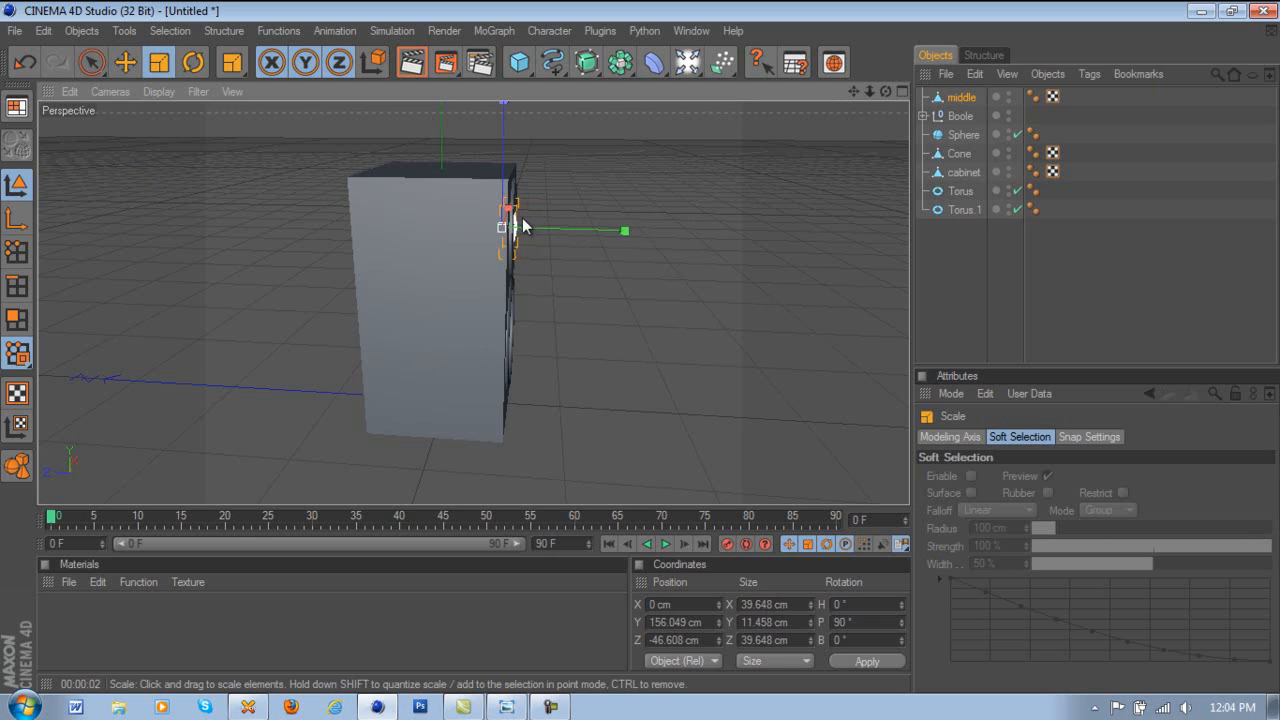
pyautogui.moveTo(570, 229); pyautogui.dragTo(641, 349)
pyautogui.moveTo(656, 231); pyautogui.dragTo(641, 347)
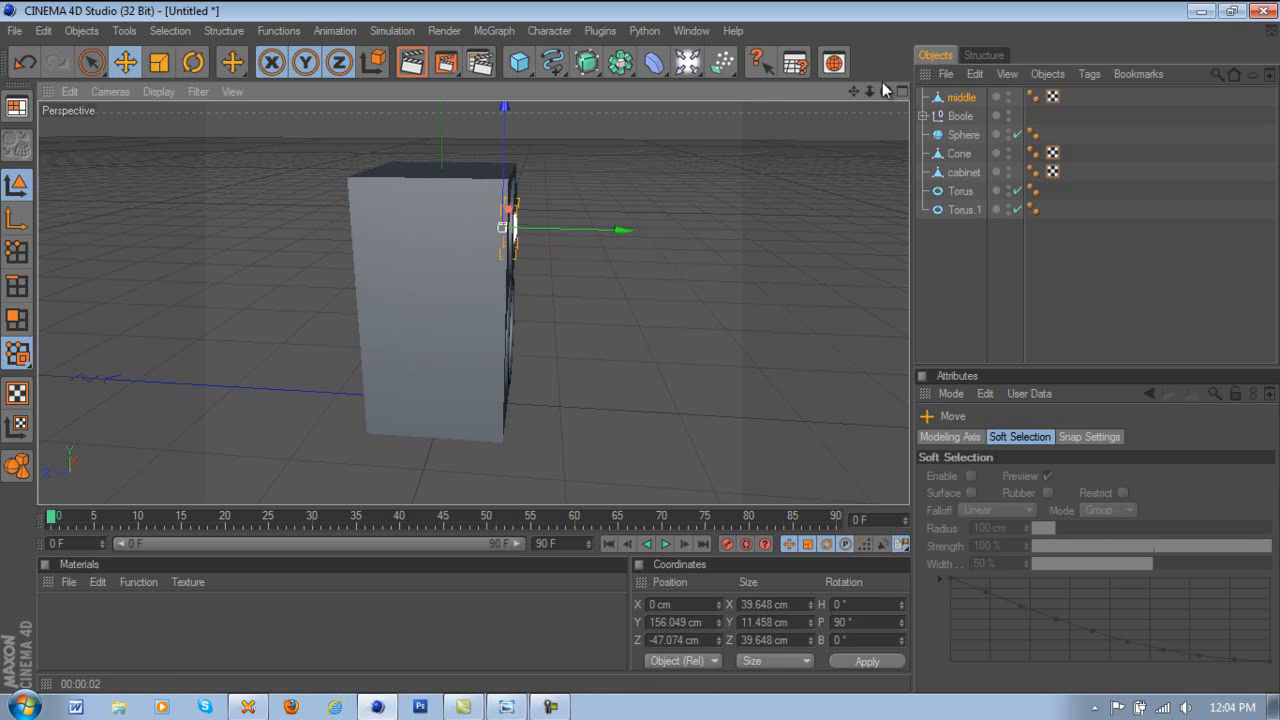
# - Enlarge the middle dome to about 48.9 cm wide and 46.7 cm high to cover the ring's opening
pyautogui.moveTo(886, 92); pyautogui.dragTo(646, 346)
pyautogui.scroll(3, 569, 199)
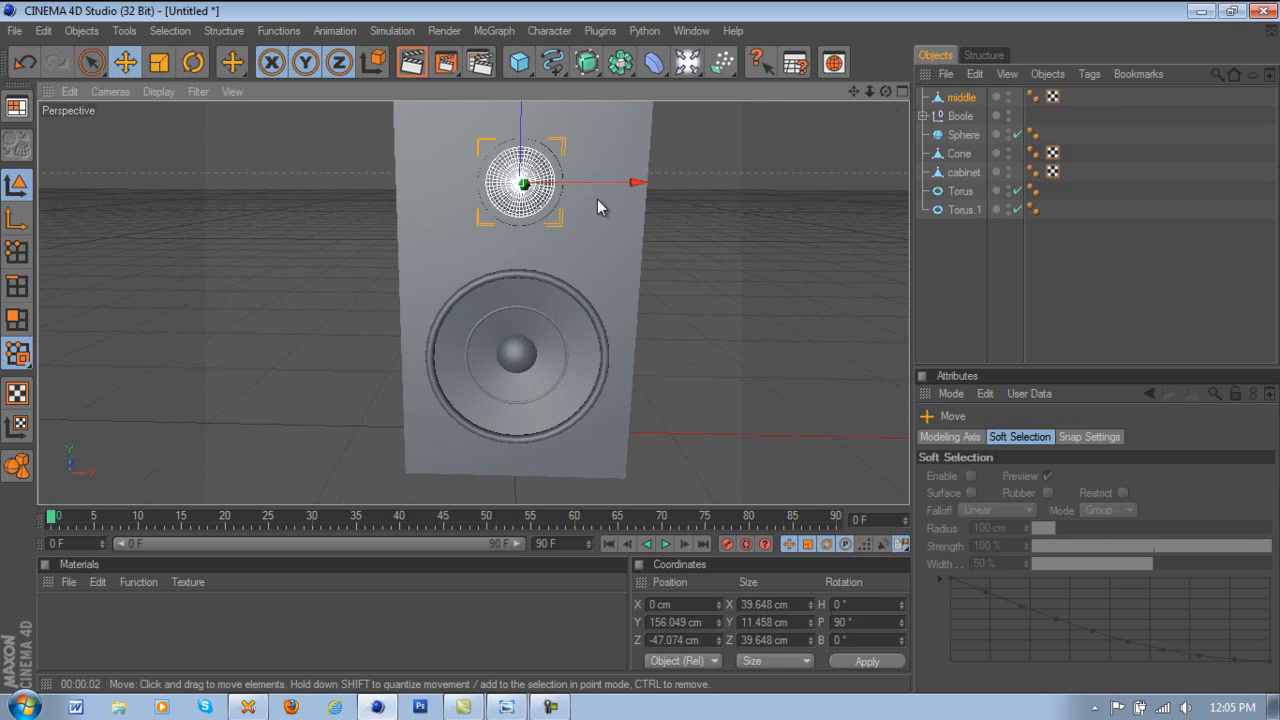
pyautogui.moveTo(861, 88); pyautogui.dragTo(652, 312)
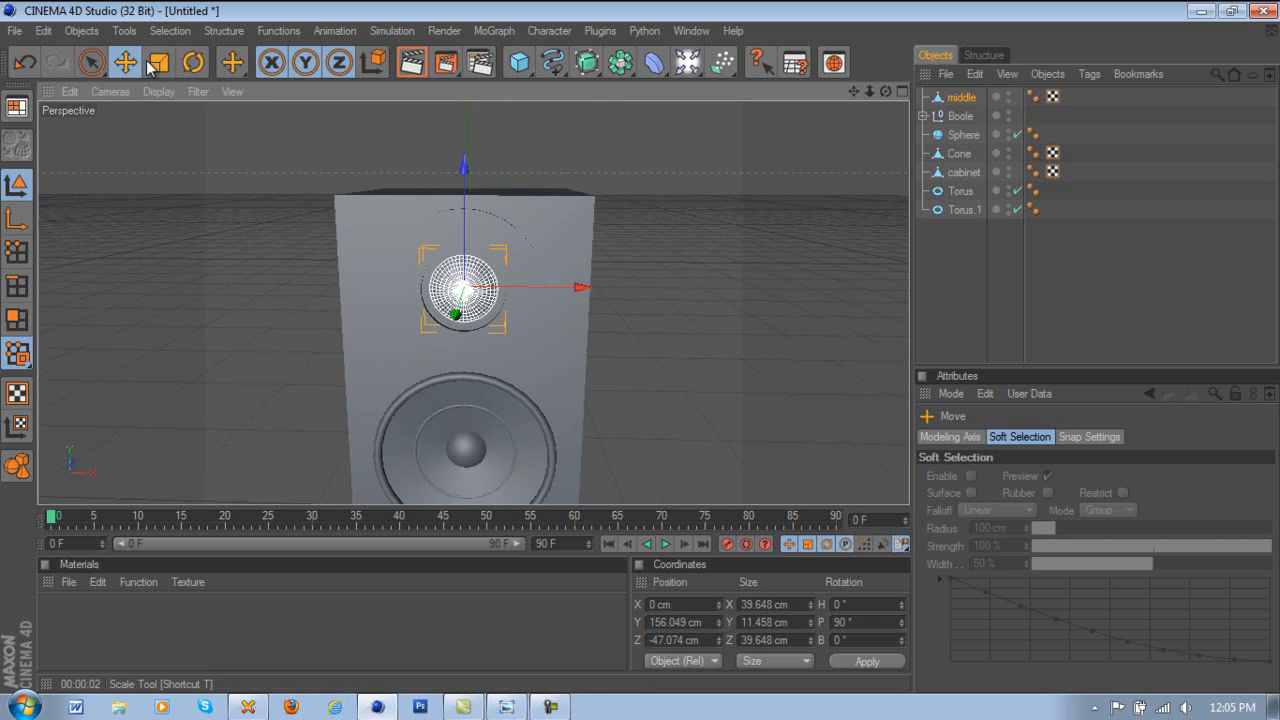
pyautogui.click(158, 63)
pyautogui.moveTo(580, 278); pyautogui.dragTo(769, 349)
pyautogui.moveTo(463, 162)
pyautogui.mouseDown()
pyautogui.moveTo(638, 337)
pyautogui.moveTo(639, 321)
pyautogui.moveTo(640, 340)
pyautogui.moveTo(480, 180)
pyautogui.mouseUp()
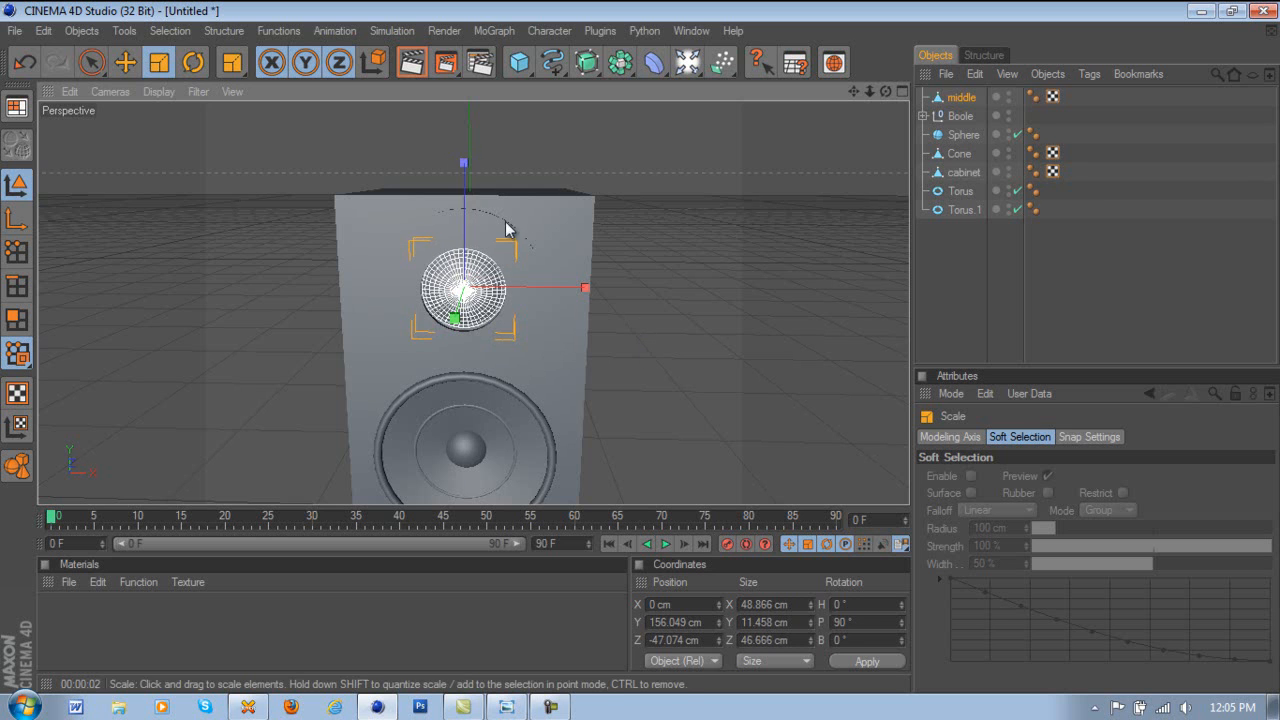
# - In the front view, narrow the middle dome's width to about 45.5 cm to round out its outline
pyautogui.middleClick(542, 266)
pyautogui.middleClick(652, 415)
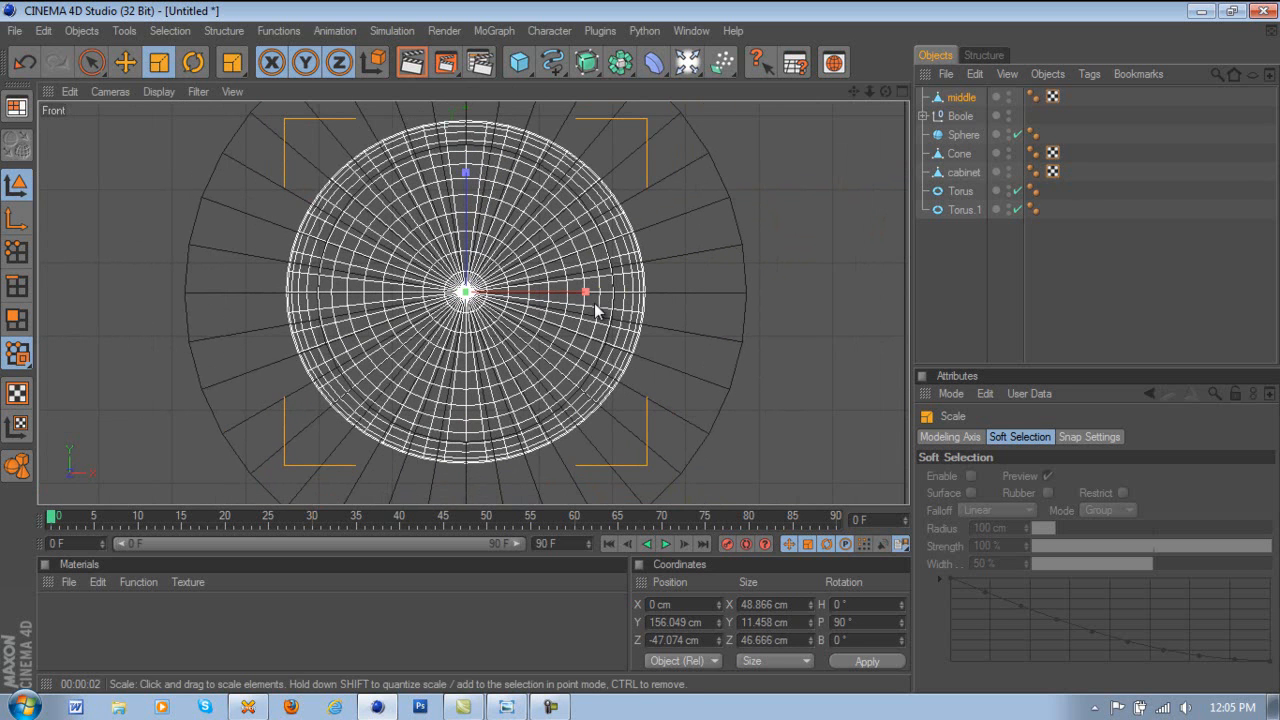
pyautogui.moveTo(586, 291); pyautogui.dragTo(645, 347)
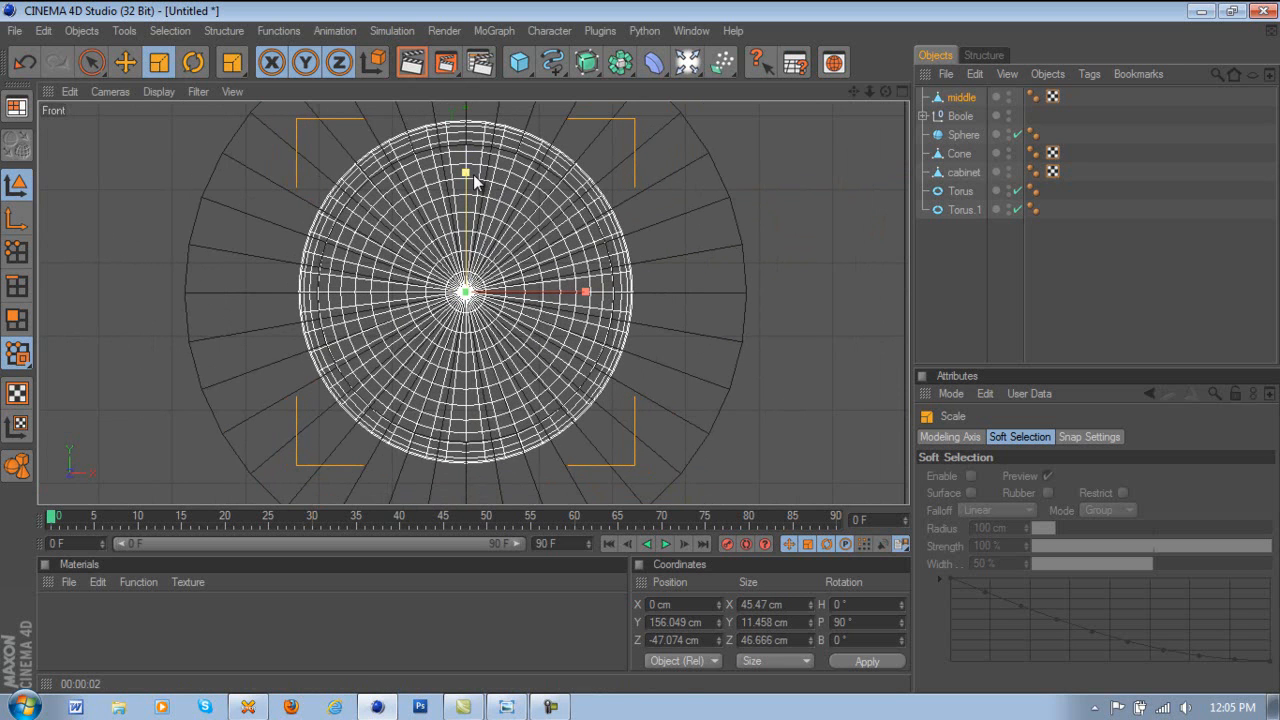
# - Move the middle dome about 2 cm further forward to Z -49.1 cm, check it from an angle, and deselect it
pyautogui.middleClick(420, 196)
pyautogui.scroll(3, 586, 262)
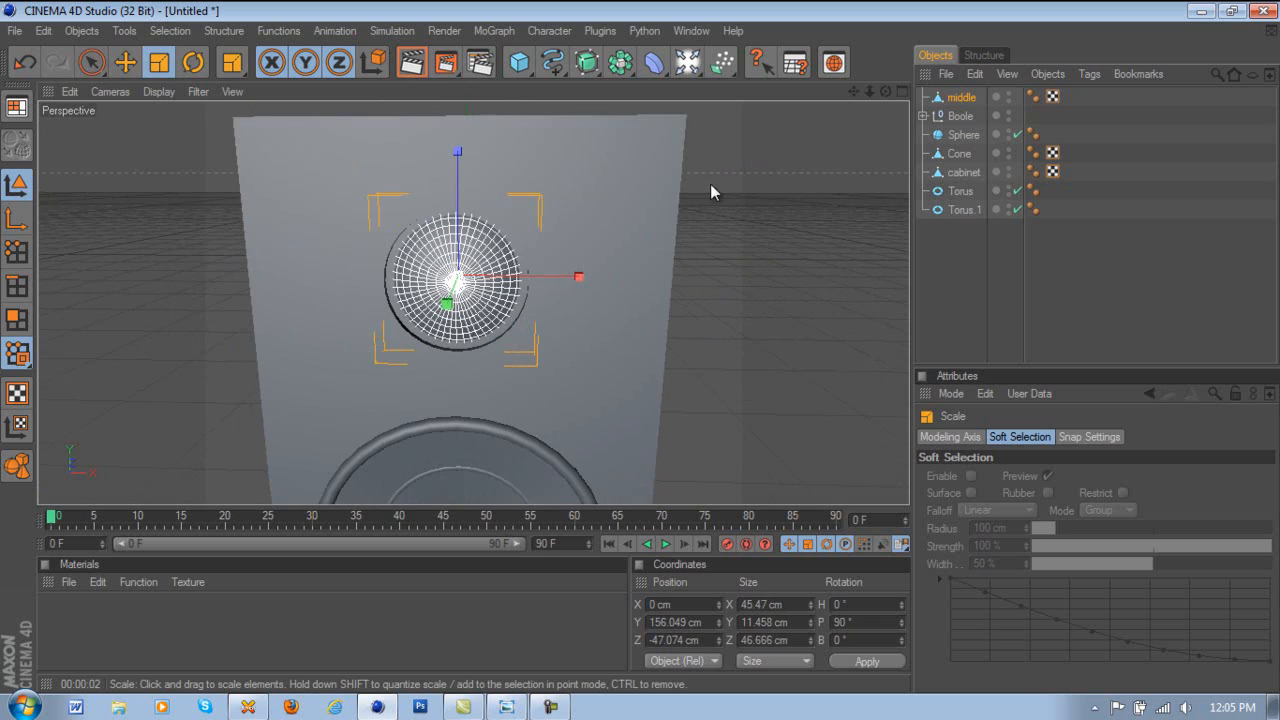
pyautogui.click(125, 62)
pyautogui.moveTo(449, 298); pyautogui.dragTo(639, 348)
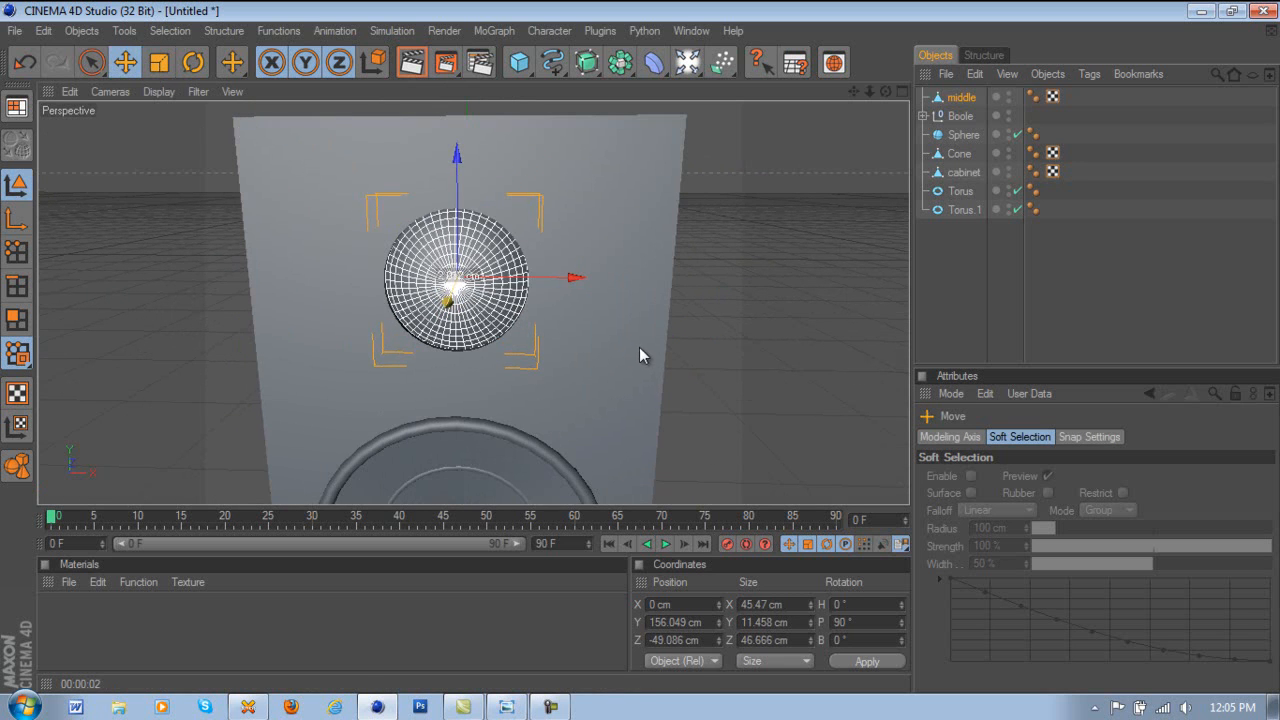
pyautogui.moveTo(885, 91); pyautogui.dragTo(641, 355)
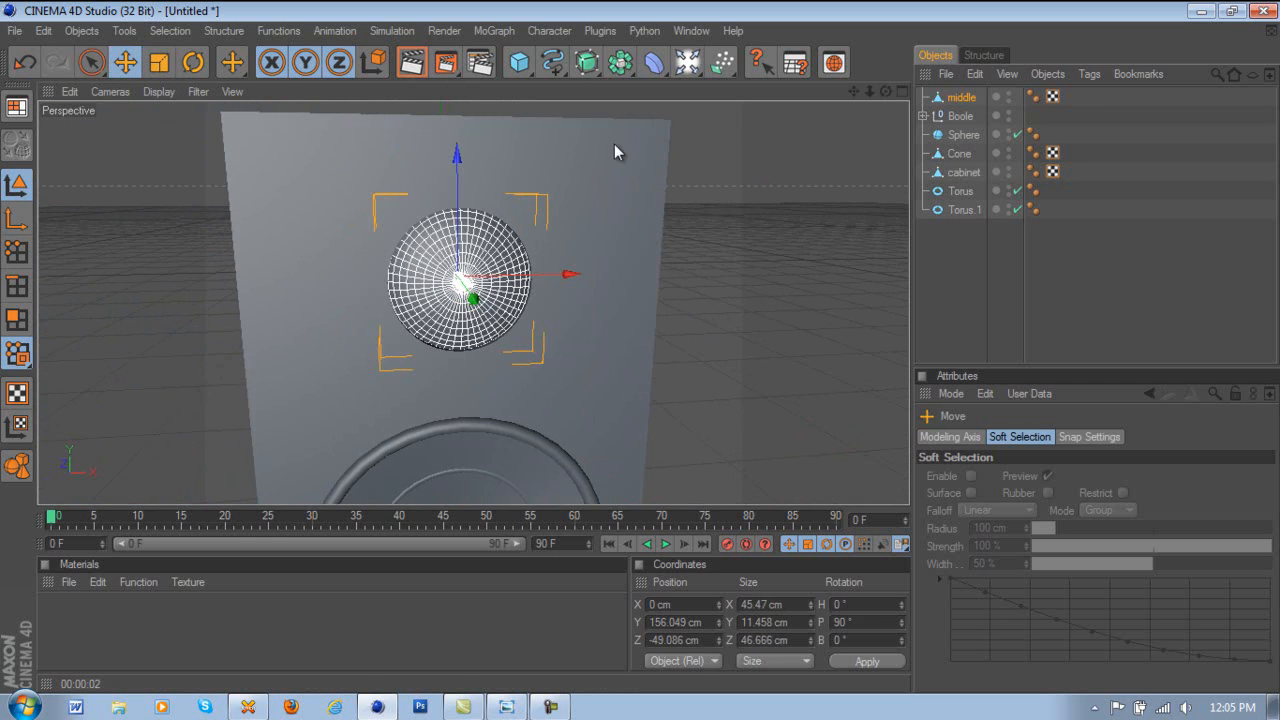
pyautogui.click(1083, 280)
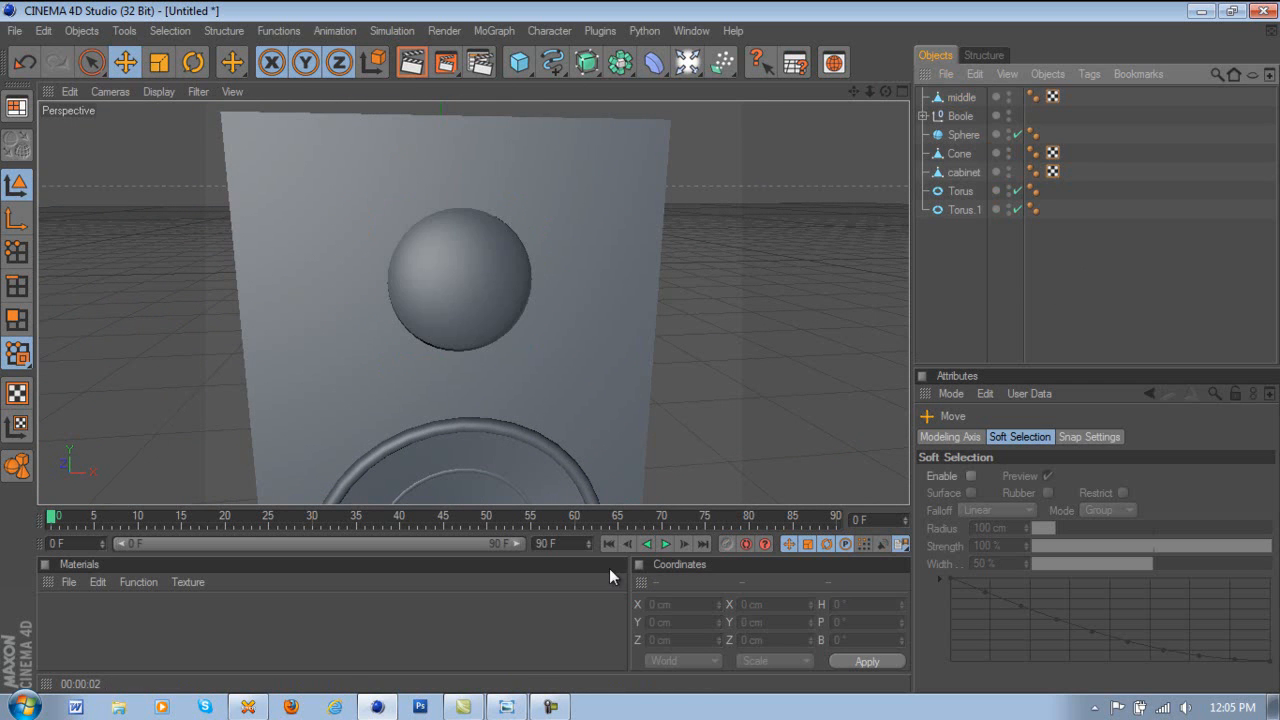
pyautogui.click(548, 706)
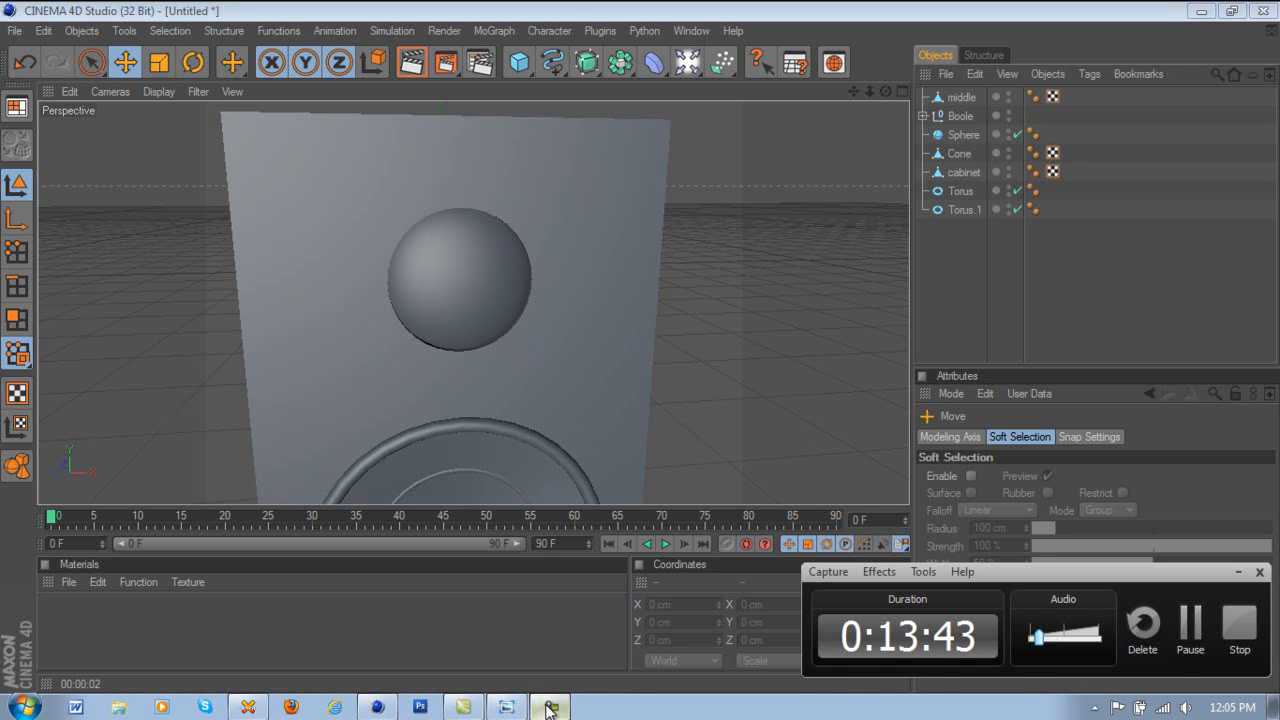
pyautogui.click(548, 706)
# - Add a cylinder primitive and rotate its pitch to 90° so it points toward the cabinet's front
pyautogui.scroll(-3, 793, 110)
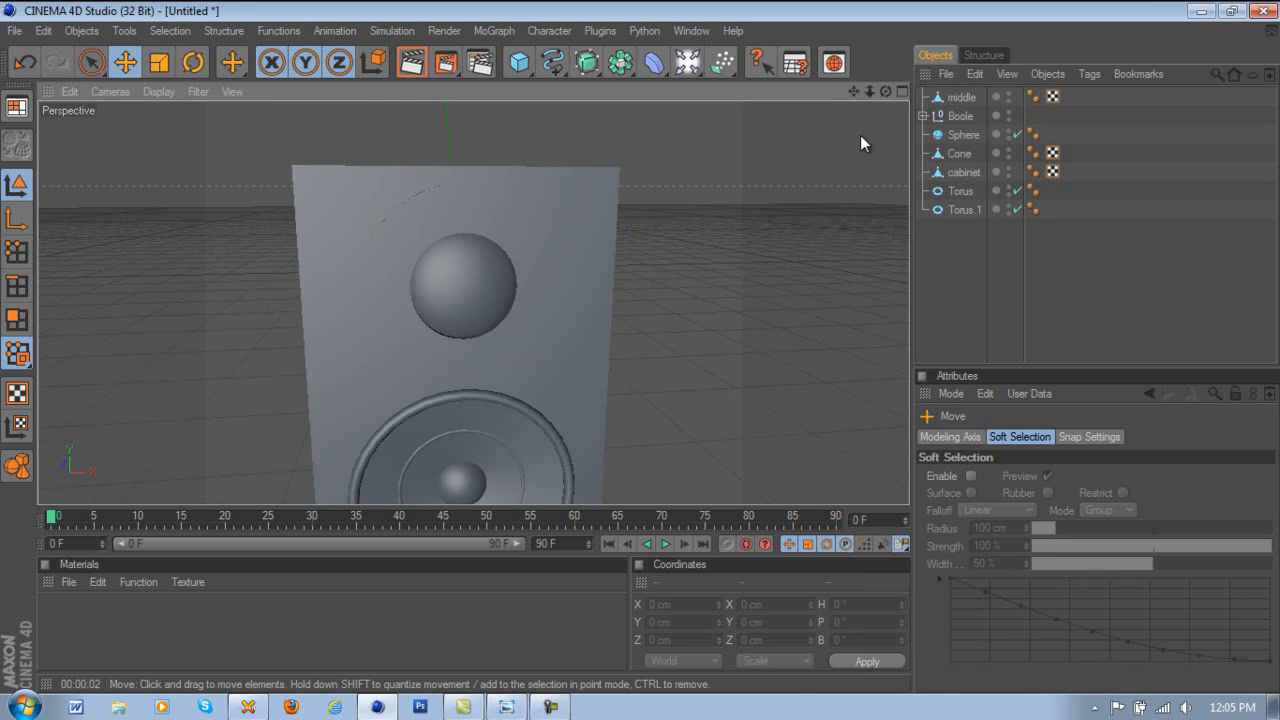
pyautogui.moveTo(885, 91); pyautogui.dragTo(848, 126)
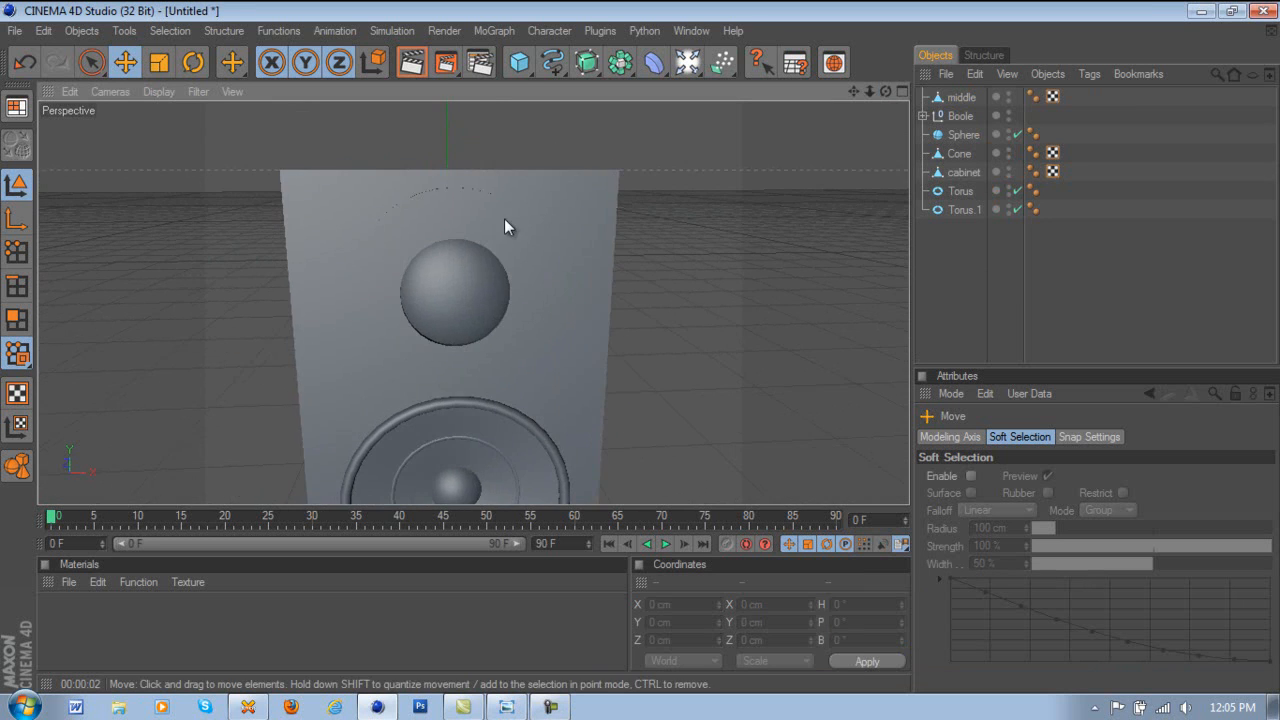
pyautogui.click(518, 62)
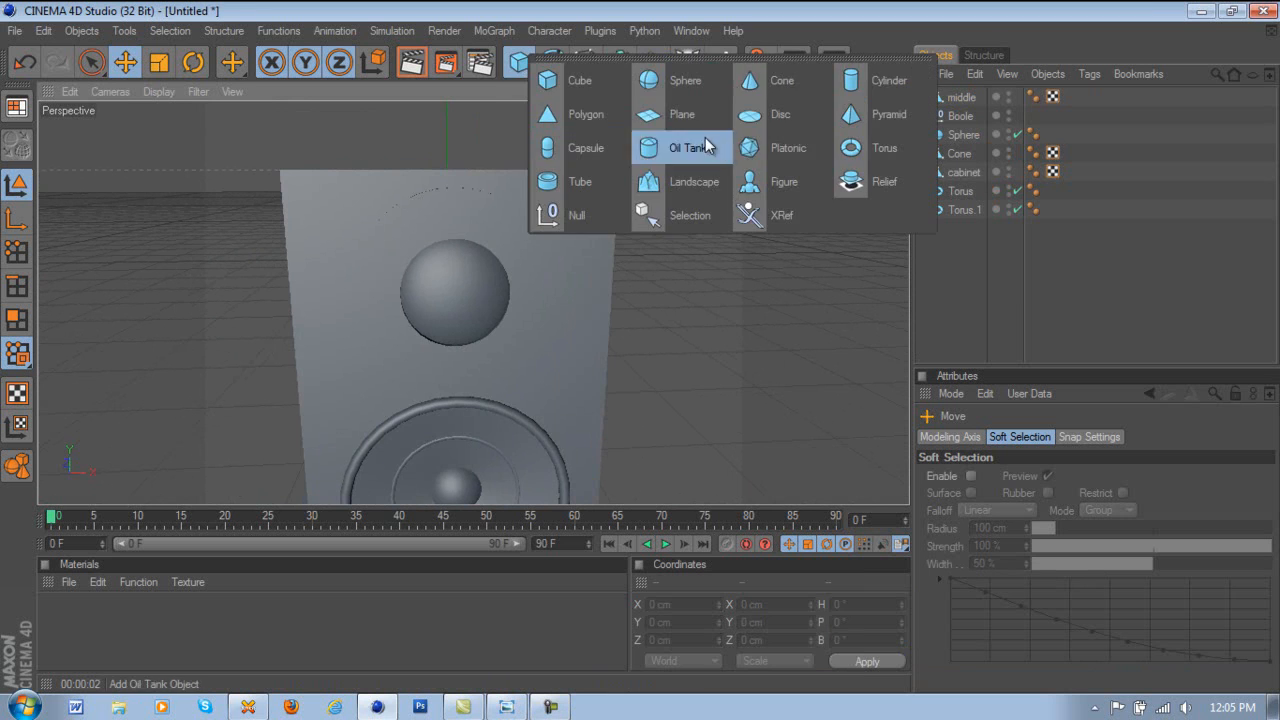
pyautogui.click(840, 88)
pyautogui.scroll(-5, 695, 207)
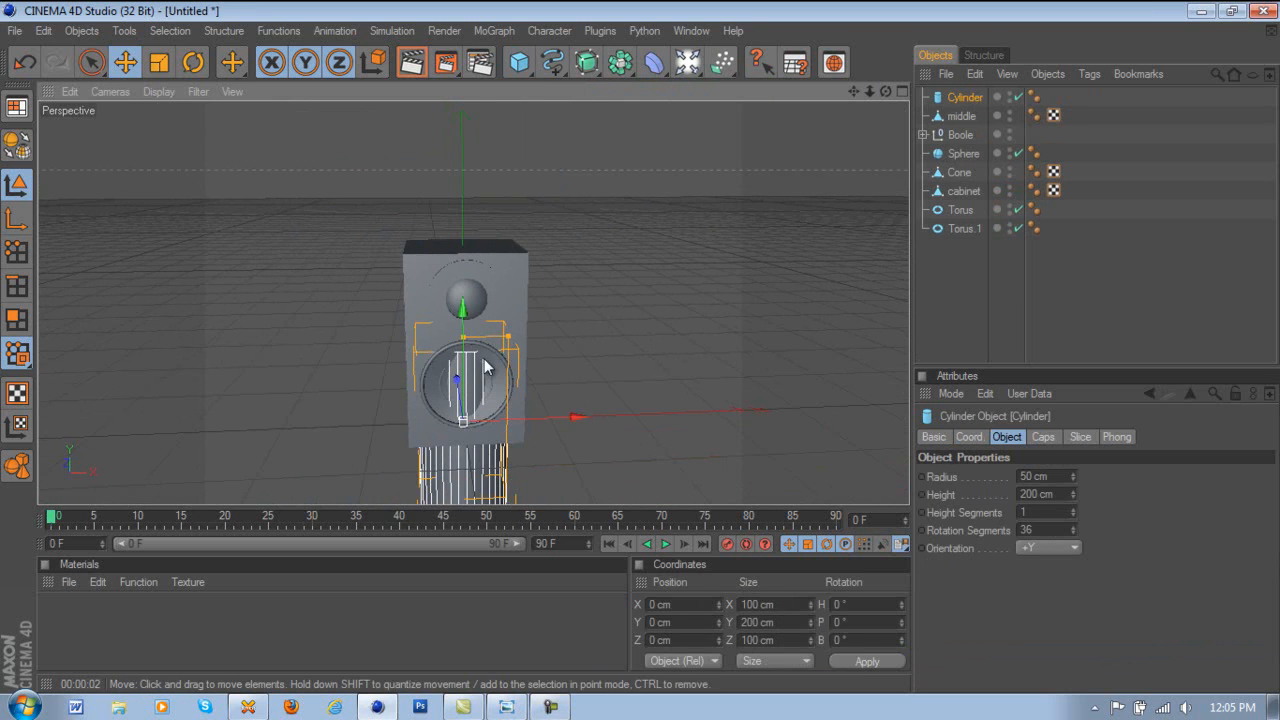
pyautogui.scroll(-3, 643, 331)
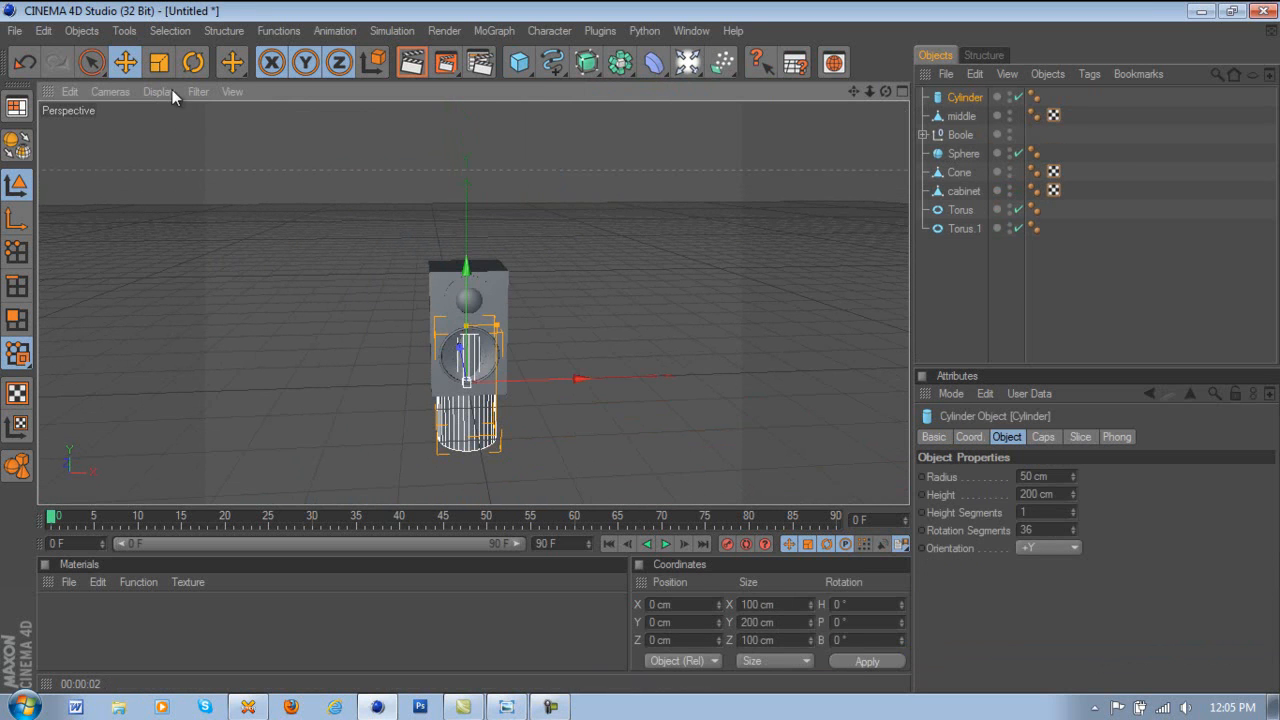
pyautogui.click(194, 63)
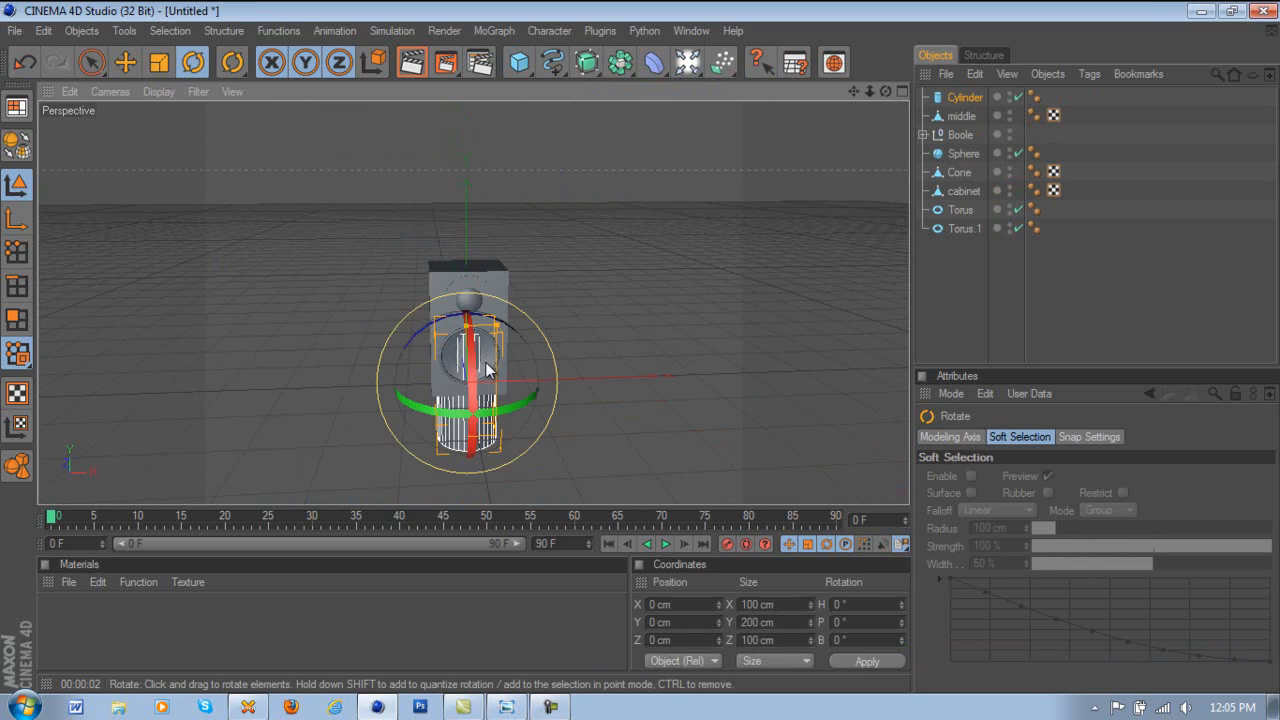
pyautogui.moveTo(477, 370); pyautogui.dragTo(471, 449)
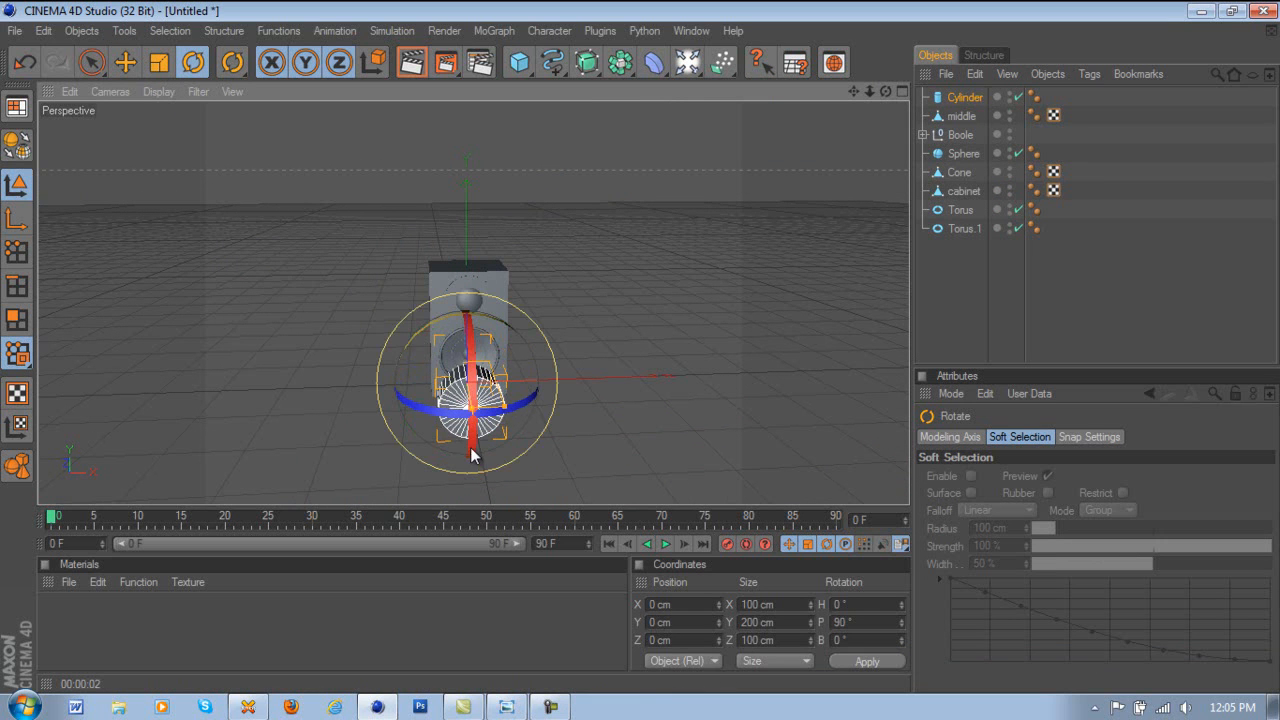
# - Raise the cylinder to about Y 171.9 cm, level with the upper speaker ring
pyautogui.click(126, 62)
pyautogui.click(458, 323)
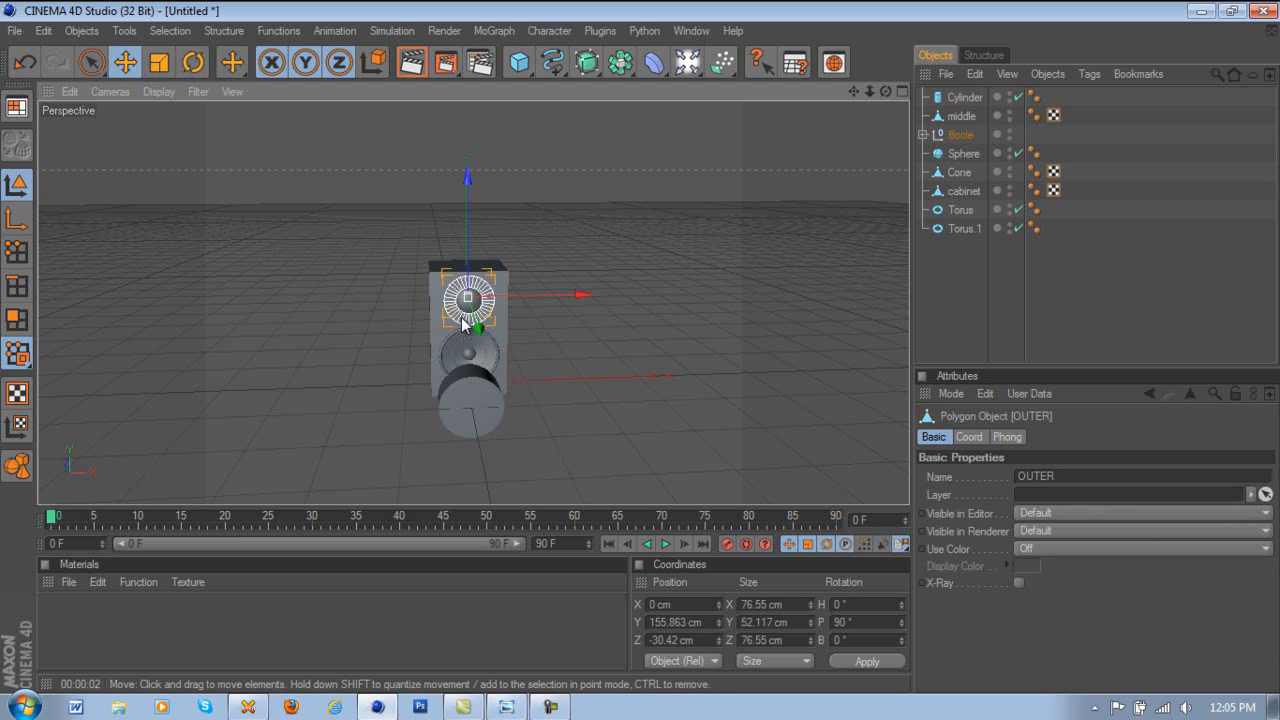
pyautogui.click(465, 388)
pyautogui.moveTo(466, 341); pyautogui.dragTo(466, 246)
pyautogui.scroll(4, 472, 352)
# - Shrink the cylinder's radius to about 1.46 cm, keeping its height at 200 cm
pyautogui.moveTo(563, 286); pyautogui.dragTo(638, 347)
pyautogui.scroll(5, 534, 277)
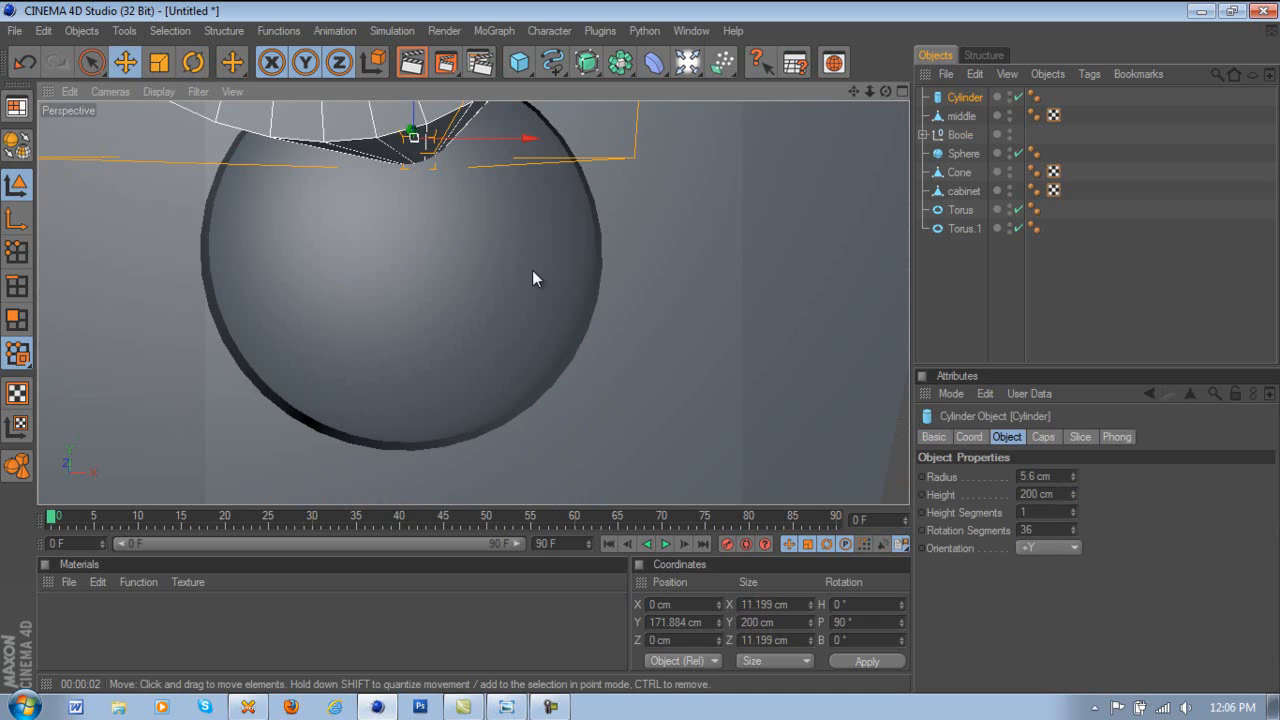
pyautogui.scroll(-3, 517, 246)
pyautogui.press('space')
pyautogui.moveTo(498, 230); pyautogui.dragTo(641, 347)
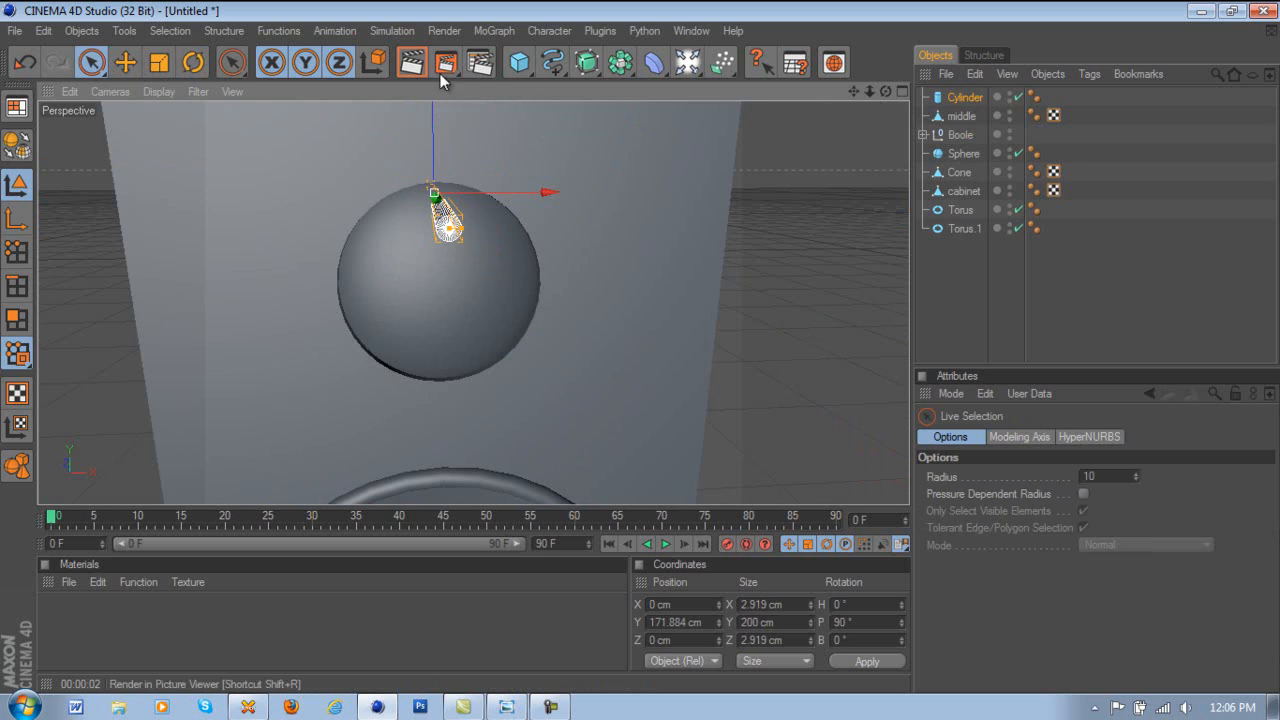
# - Add a MoGraph Cloner object and rename the cylinder "screw"
pyautogui.click(494, 31)
pyautogui.click(504, 159)
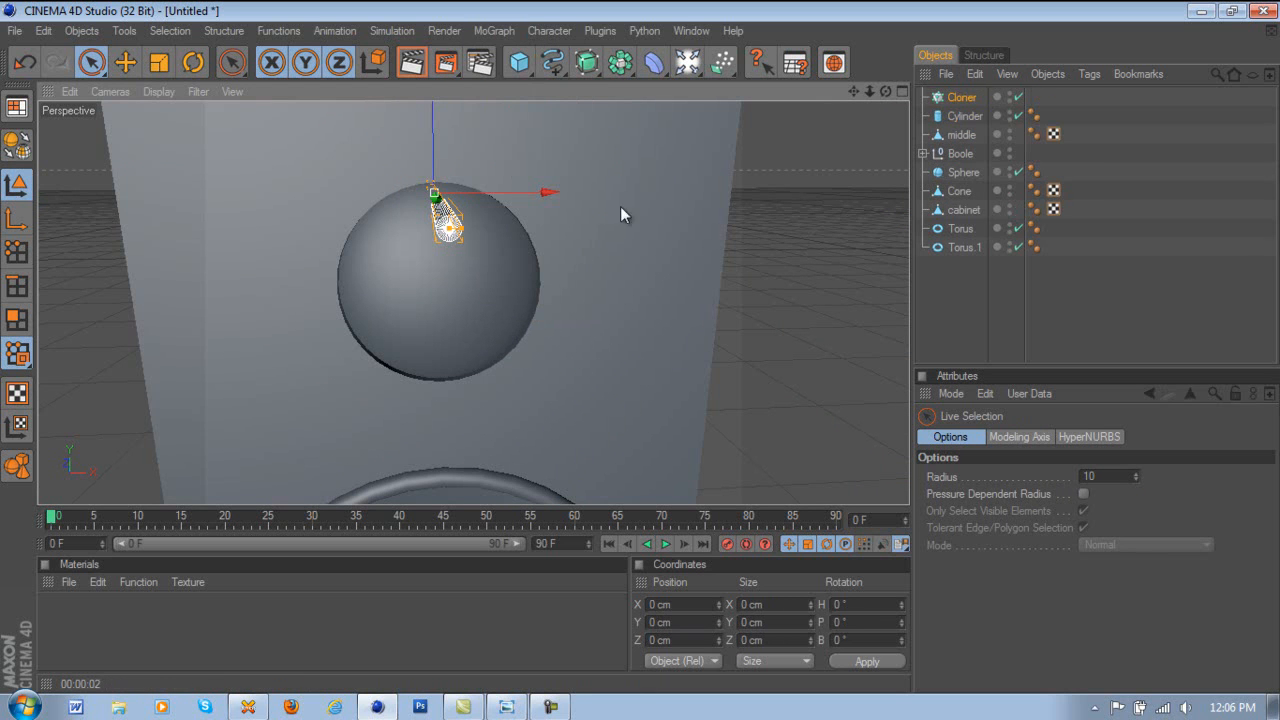
pyautogui.click(960, 116)
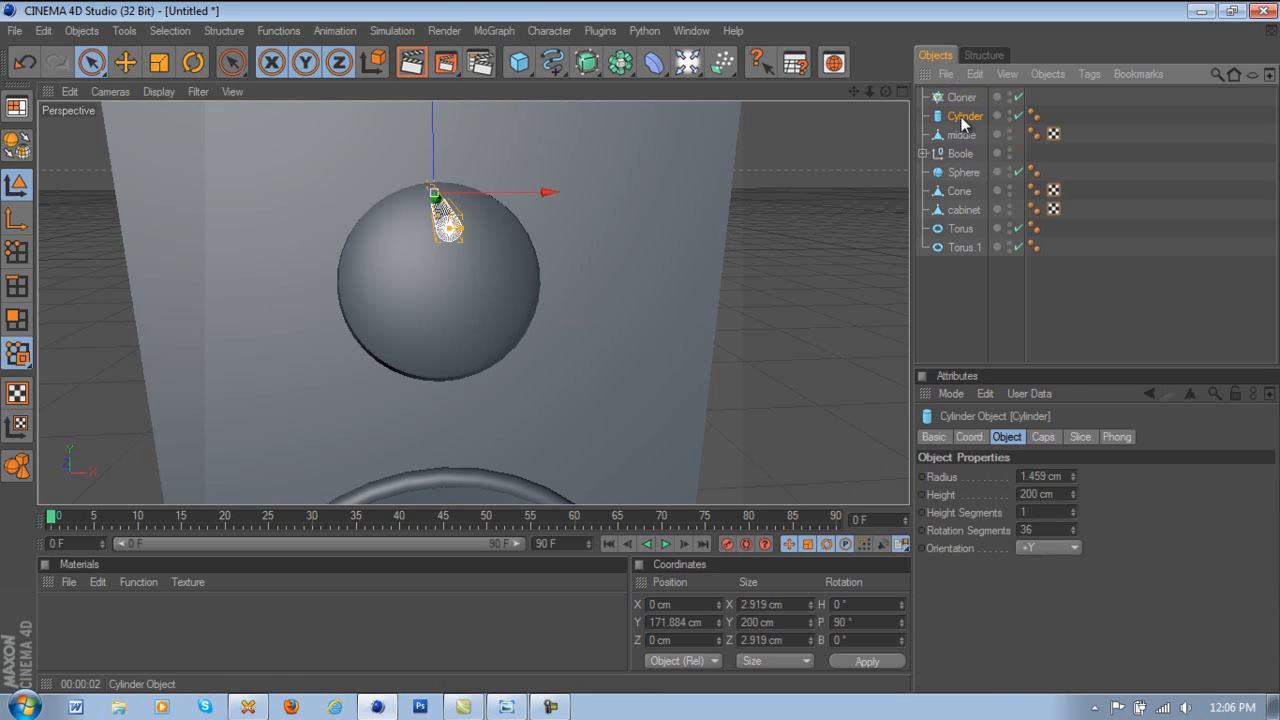
pyautogui.doubleClick(960, 116)
pyautogui.write('srew')
pyautogui.press('Return')
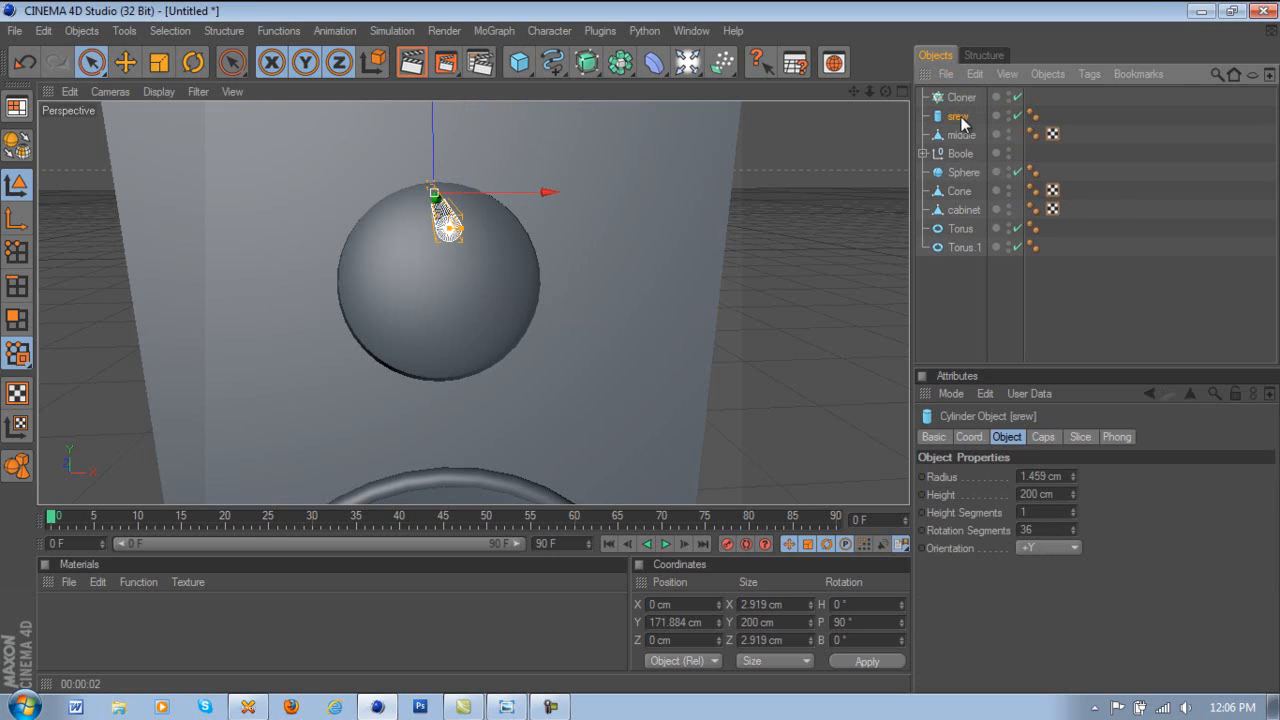
pyautogui.doubleClick(955, 117)
pyautogui.write('scr')
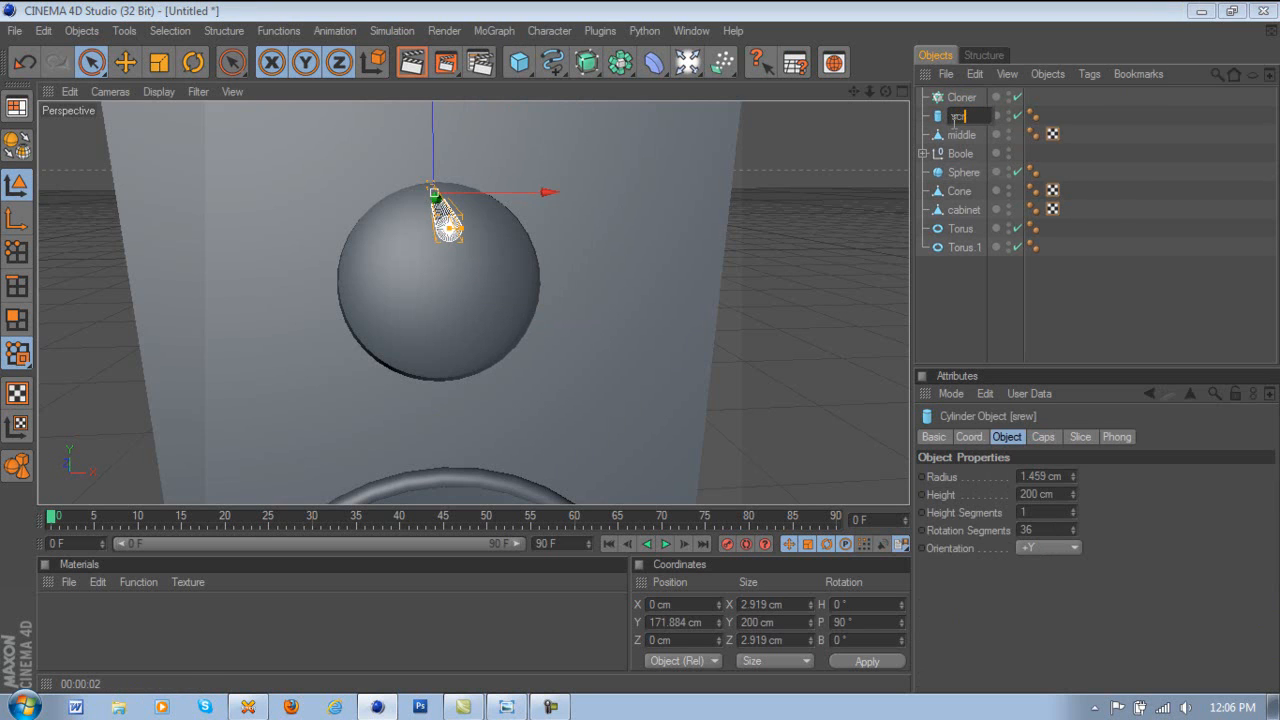
pyautogui.write('ew')
pyautogui.press('Return')
# - Nest the screw under the Cloner and set the Cloner to Radial mode with a count of 3
pyautogui.moveTo(963, 100); pyautogui.dragTo(960, 97)
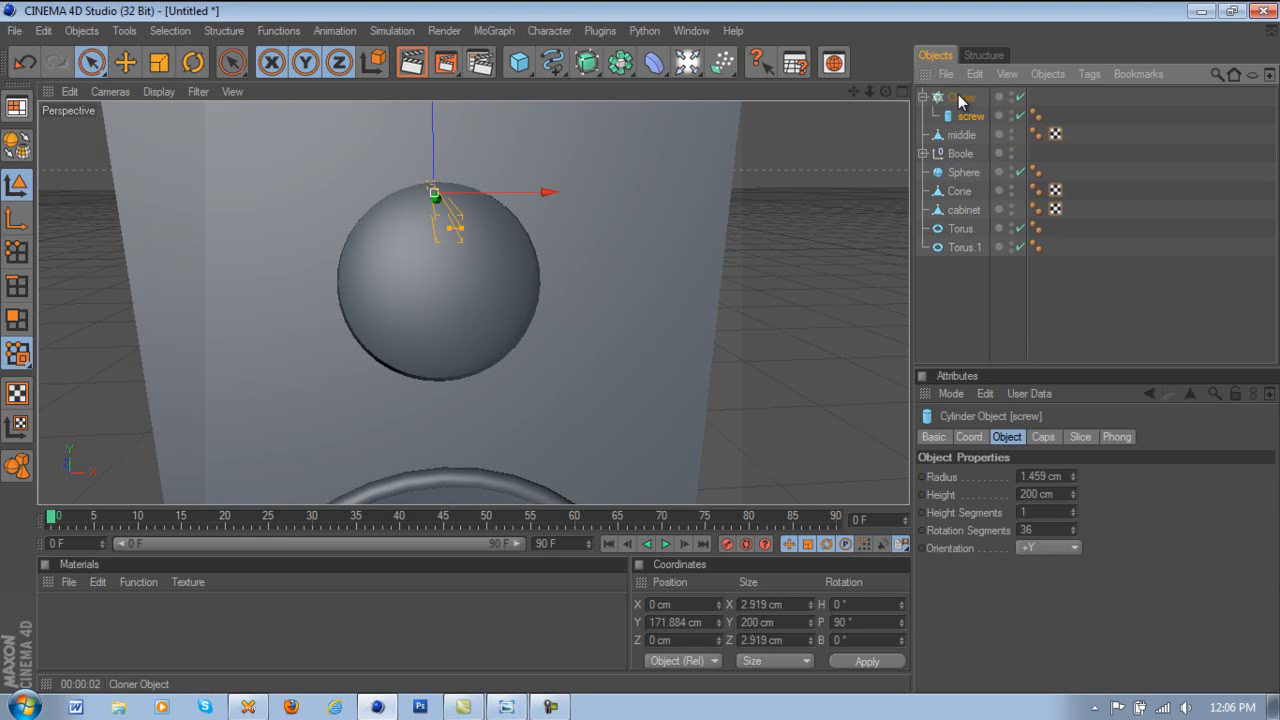
pyautogui.click(960, 97)
pyautogui.click(1014, 478)
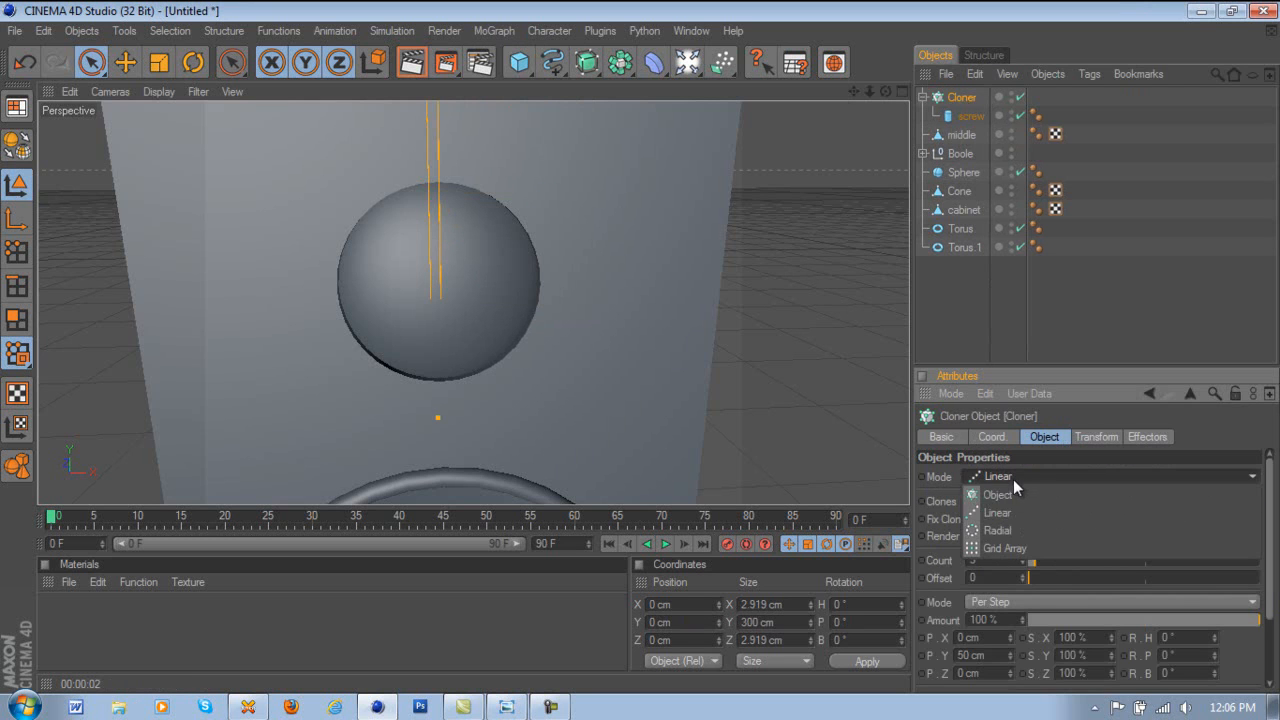
pyautogui.click(1004, 524)
pyautogui.write('3')
pyautogui.press('Return')
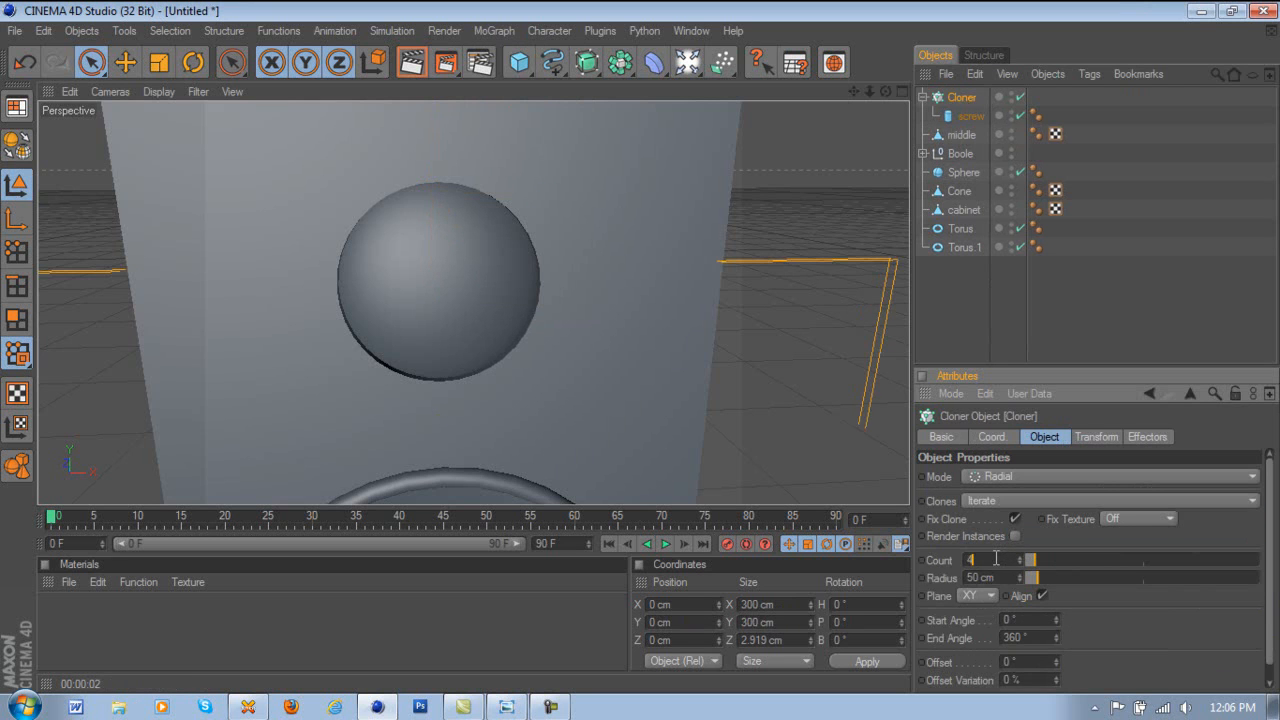
pyautogui.scroll(-5, 529, 341)
pyautogui.scroll(-4, 529, 341)
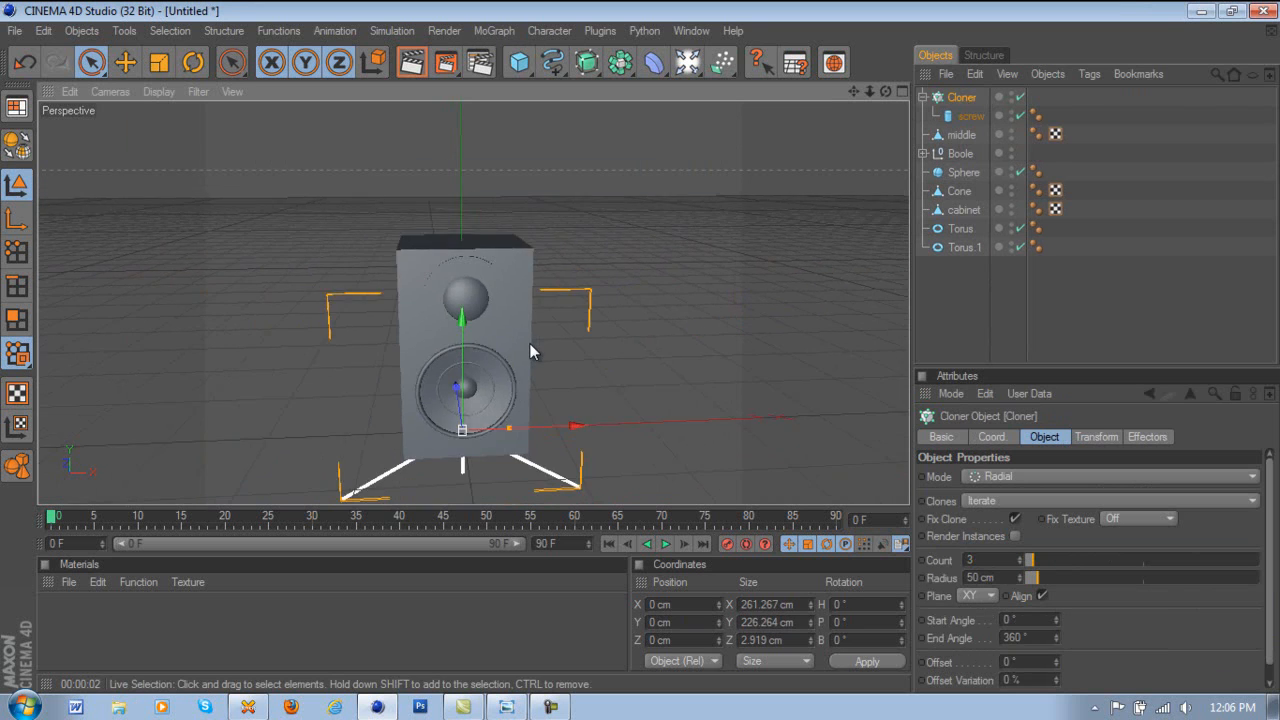
# - Try the Cloner on the ZY plane and raise it above the cabinet to about Y 272.6 cm
pyautogui.moveTo(888, 92); pyautogui.dragTo(640, 342)
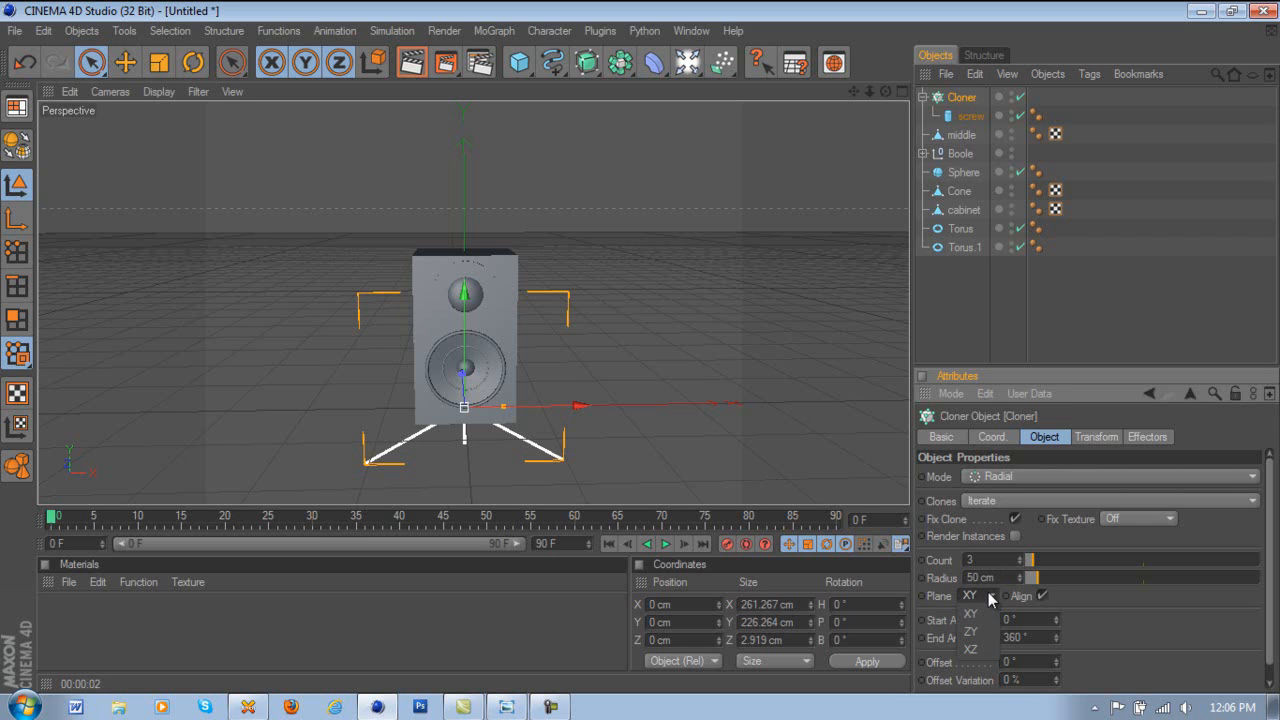
pyautogui.click(978, 627)
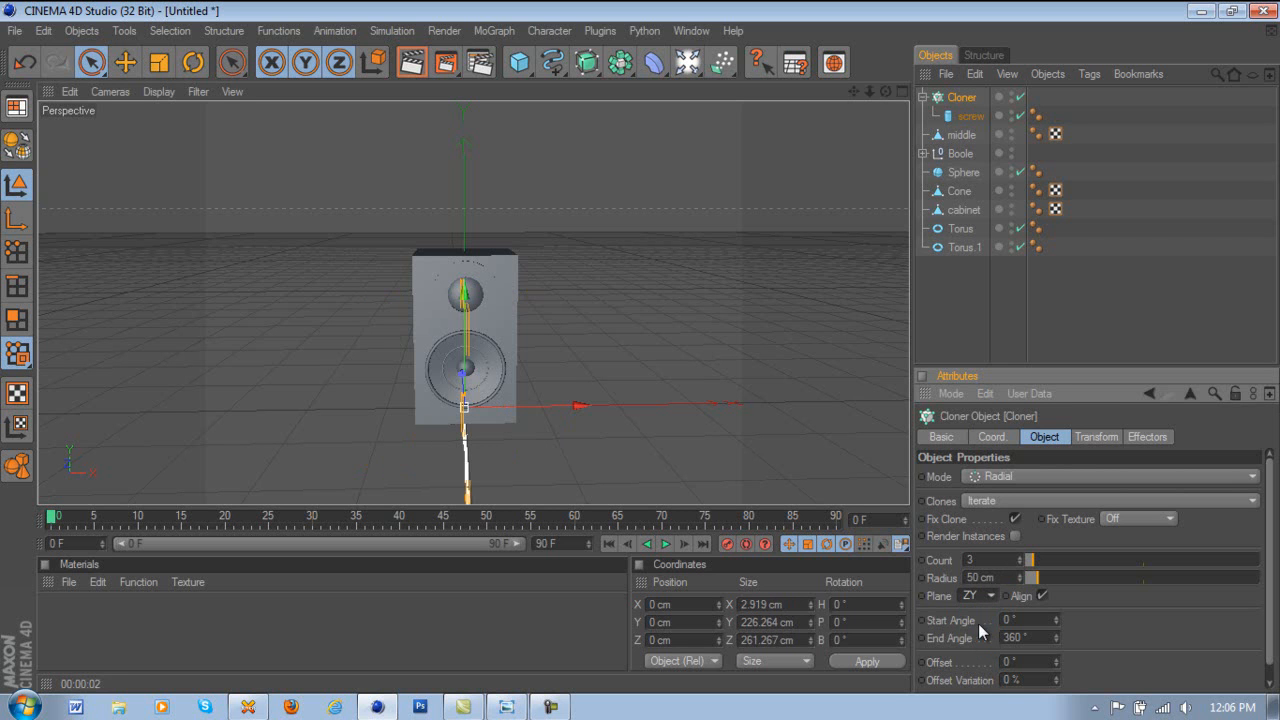
pyautogui.keyDown('alt'); pyautogui.moveTo(603, 357); pyautogui.dragTo(485, 375); pyautogui.keyUp('alt')
pyautogui.click(450, 335)
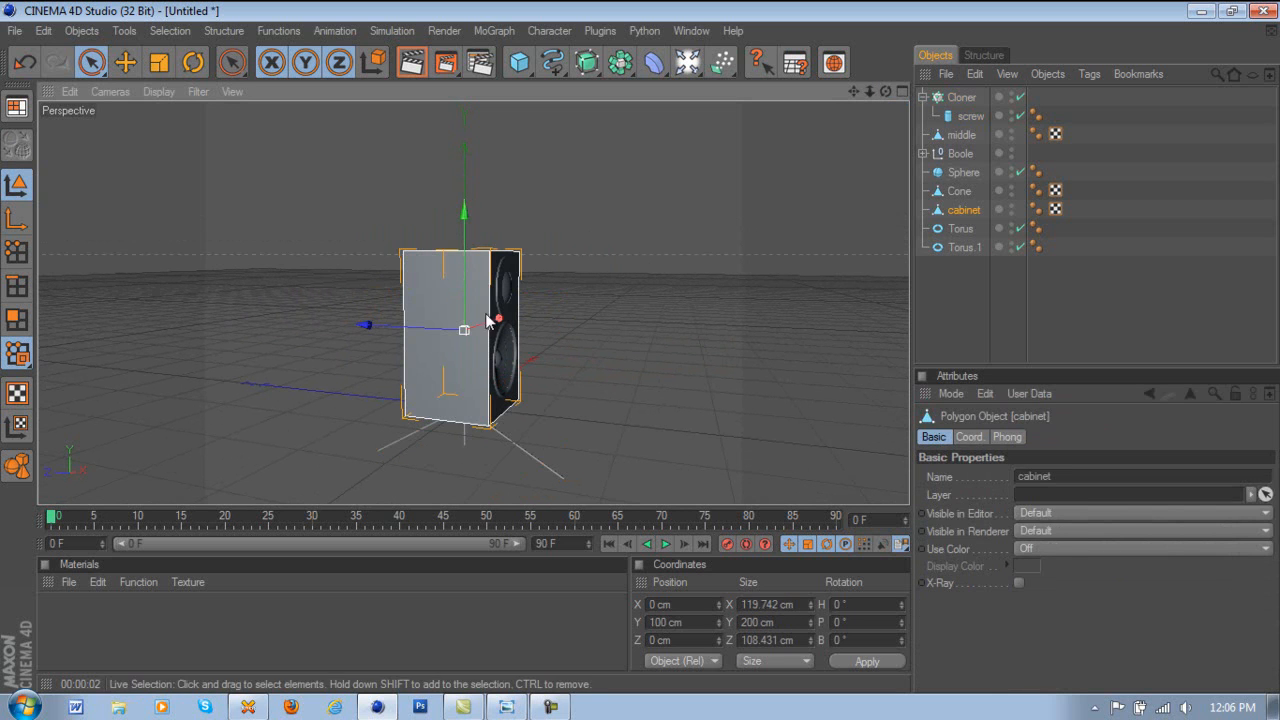
pyautogui.hotkey('ctrl', 'z')
pyautogui.moveTo(463, 352); pyautogui.dragTo(464, 138)
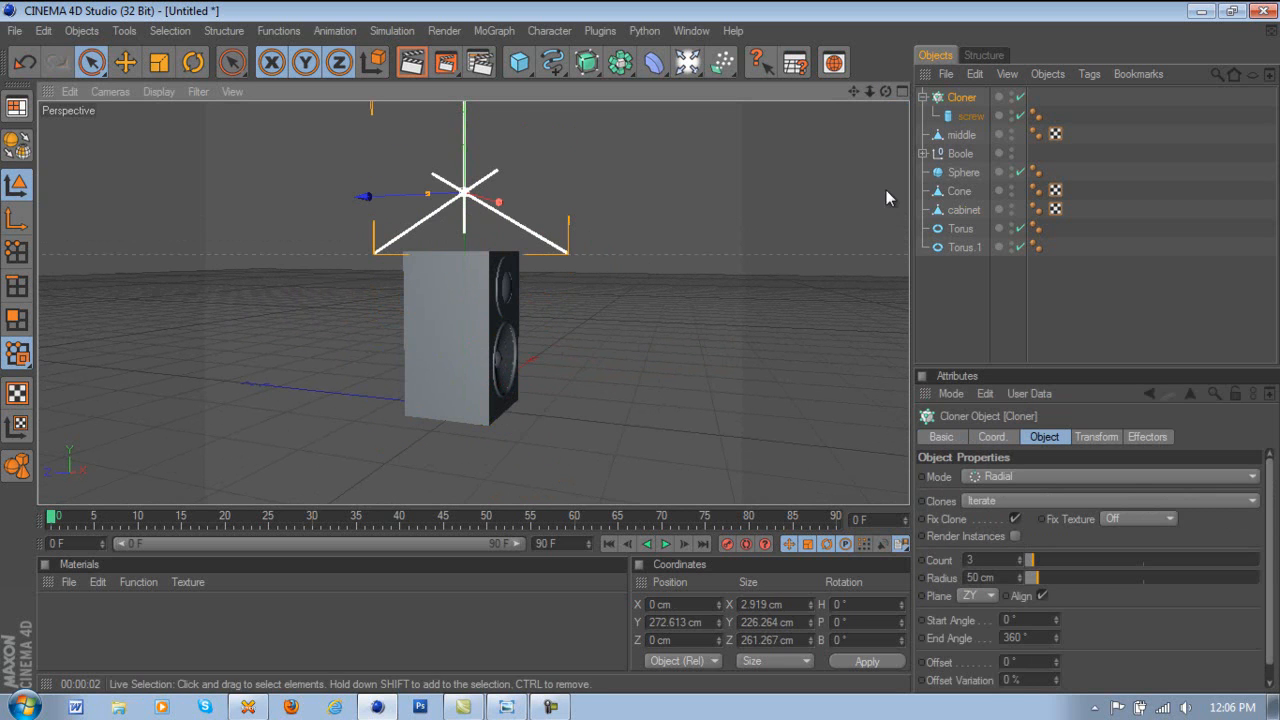
pyautogui.keyDown('alt'); pyautogui.moveTo(642, 346); pyautogui.dragTo(639, 347); pyautogui.keyUp('alt')
# - Change the Cloner's radius to about -135.8 cm and its plane to XZ
pyautogui.click(970, 116)
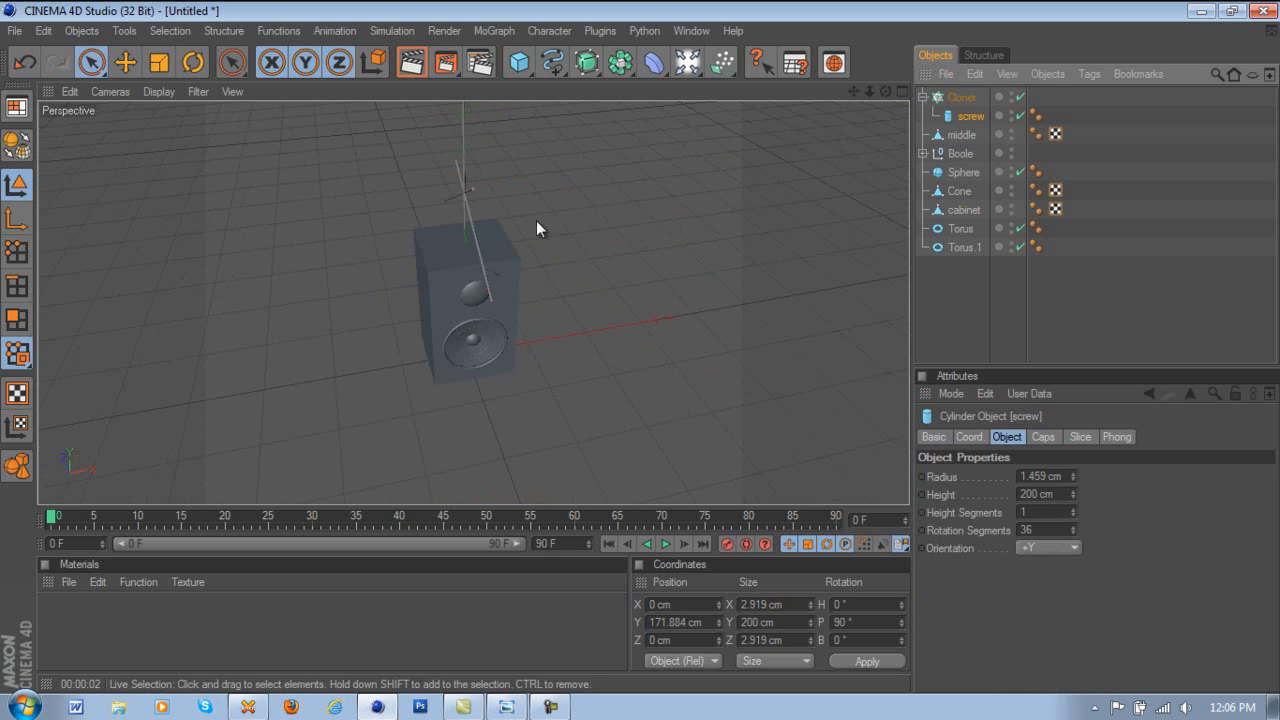
pyautogui.click(958, 98)
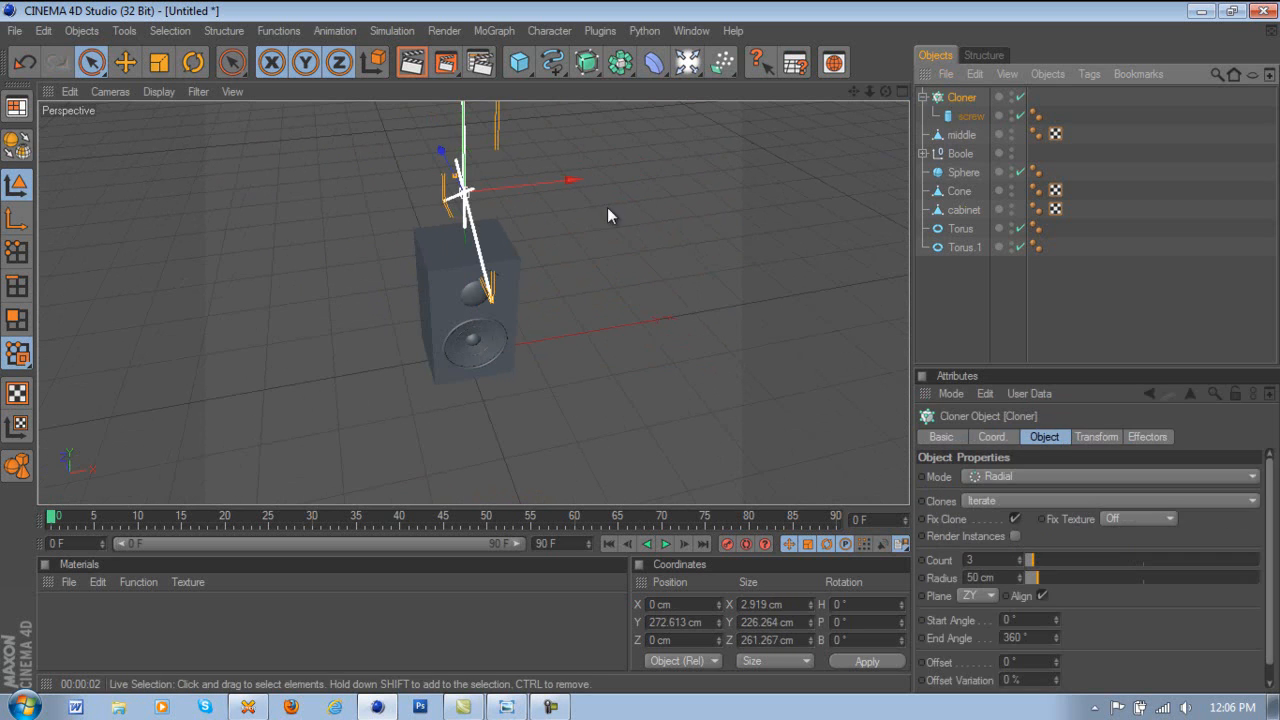
pyautogui.moveTo(641, 350); pyautogui.dragTo(455, 174)
pyautogui.moveTo(885, 91); pyautogui.dragTo(922, 442)
pyautogui.click(979, 594)
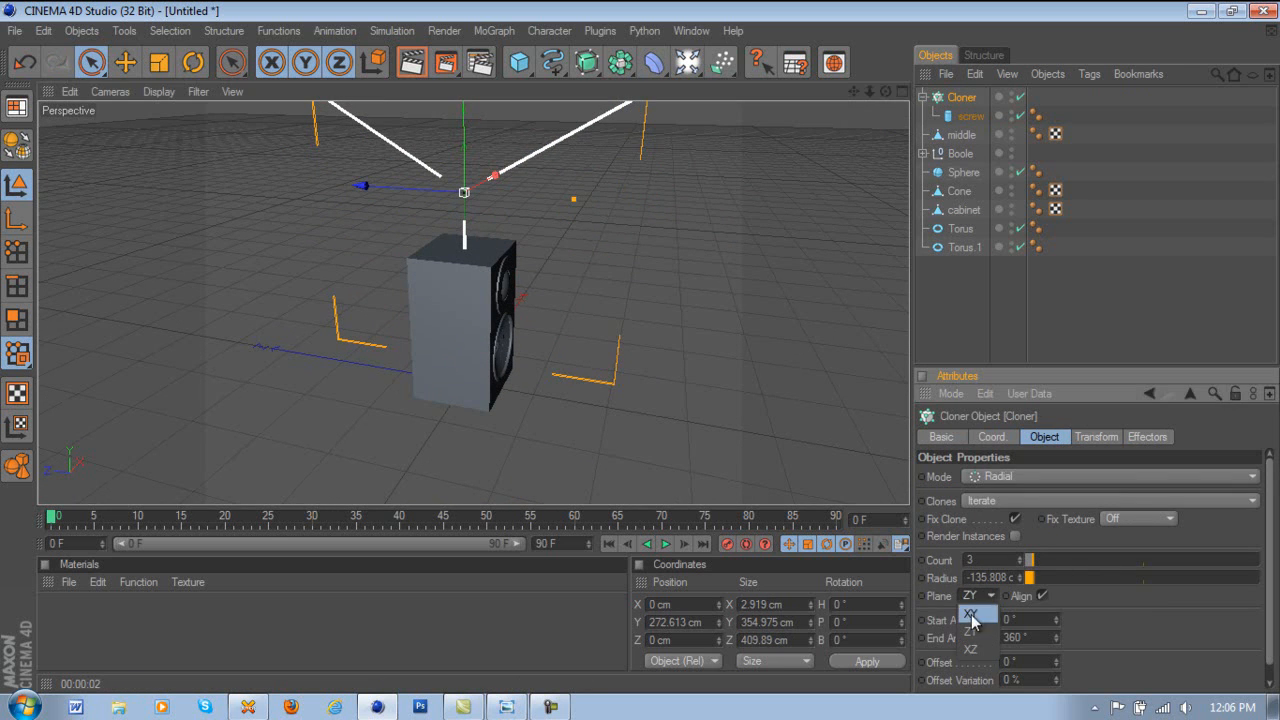
pyautogui.click(970, 649)
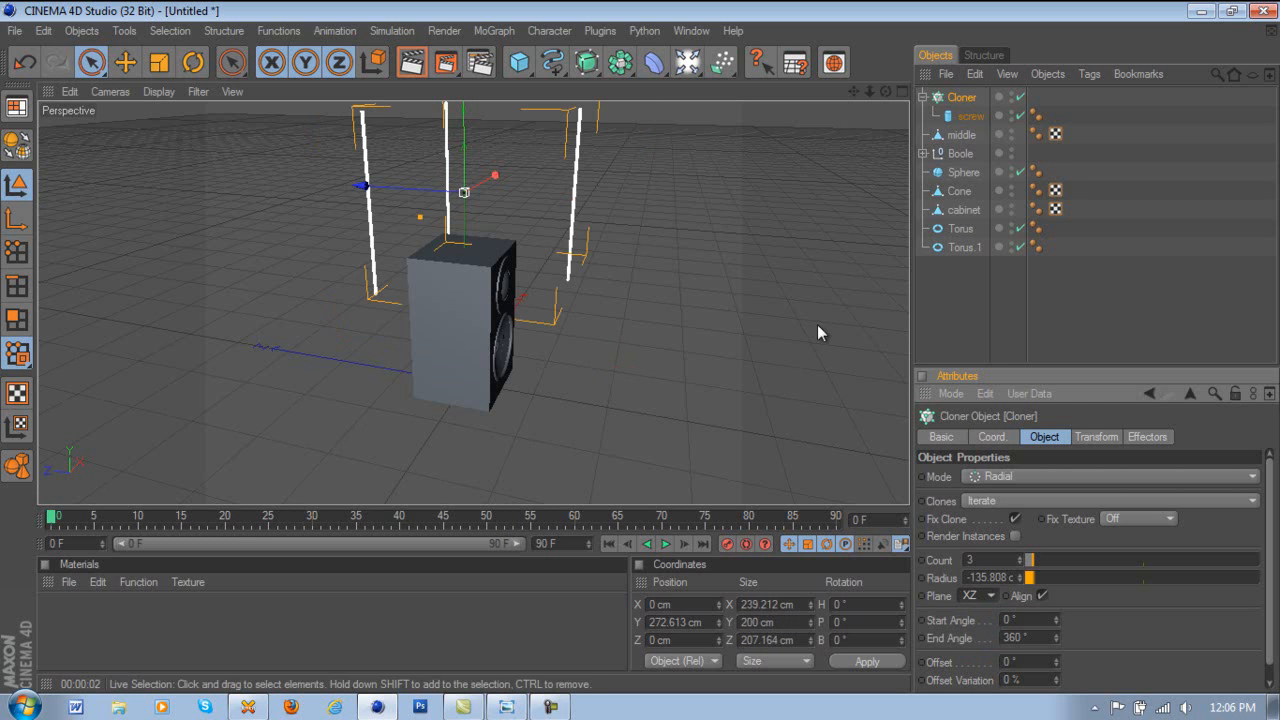
# - Rotate the Cloner's pitch to 90° and scale it down to about 43.2 × 36.1 × 37.4 cm
pyautogui.moveTo(885, 90); pyautogui.dragTo(640, 348)
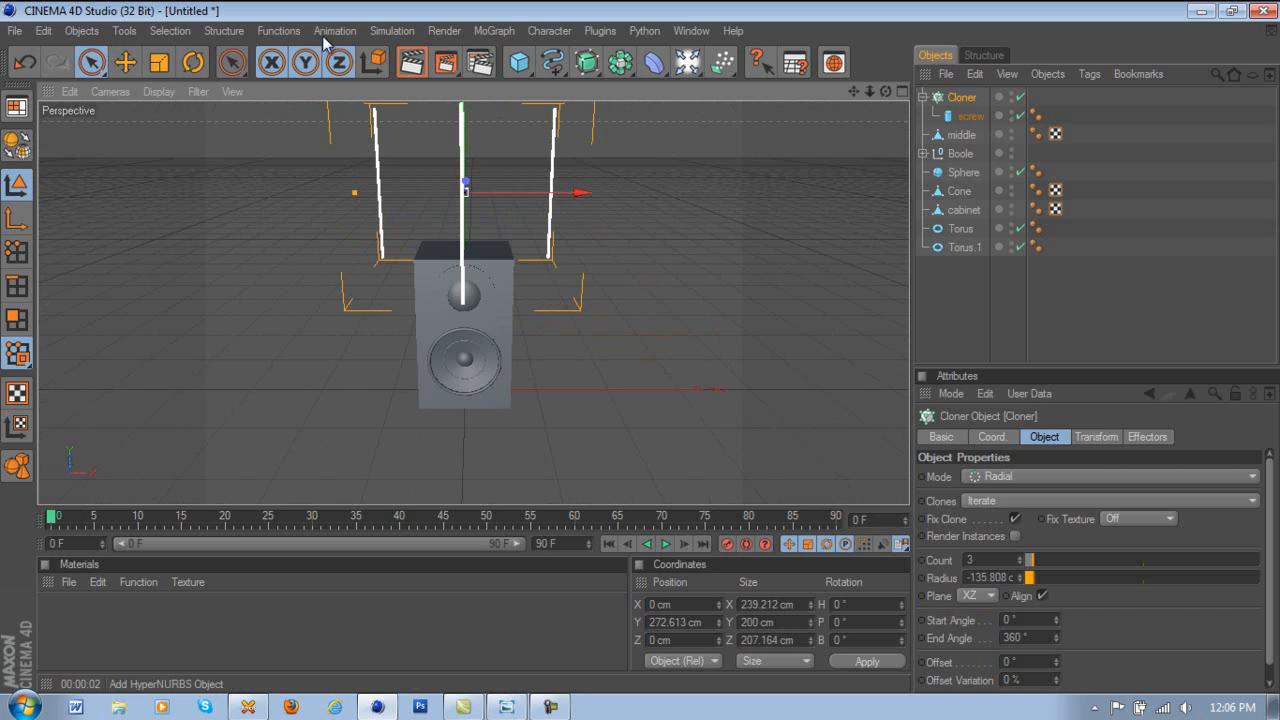
pyautogui.click(193, 62)
pyautogui.moveTo(466, 182); pyautogui.dragTo(463, 248)
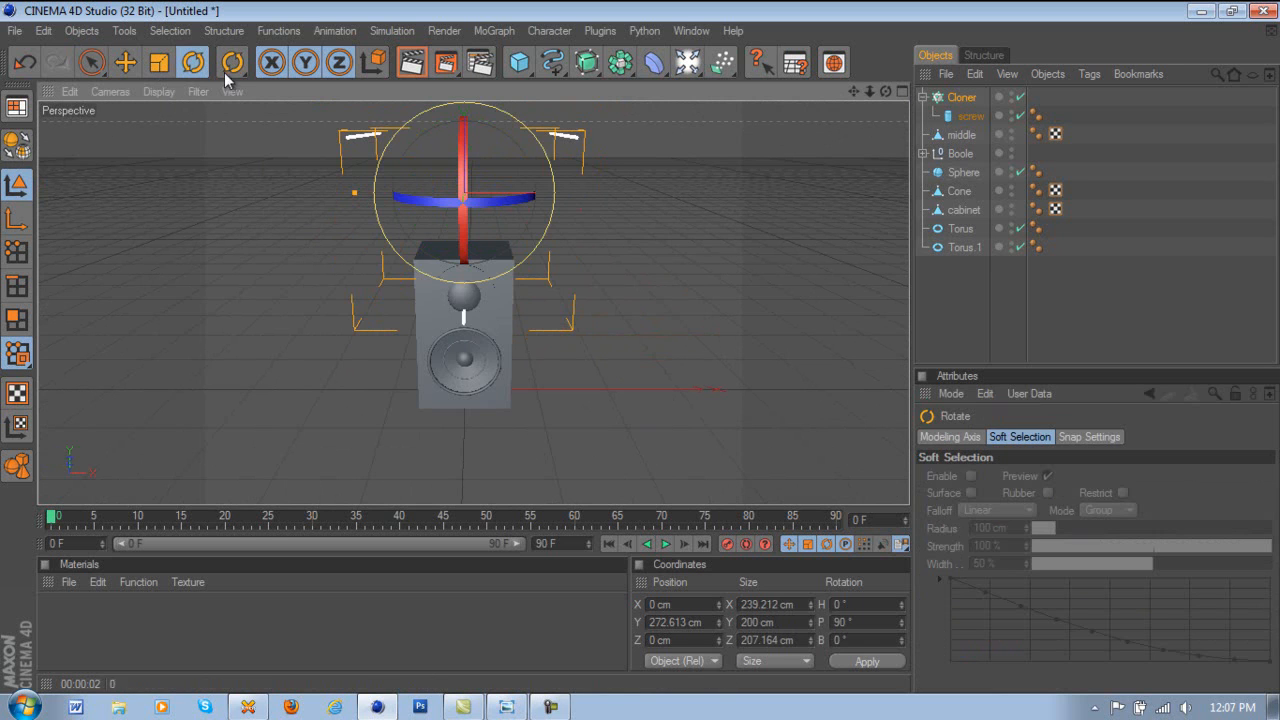
pyautogui.click(159, 62)
pyautogui.moveTo(575, 186); pyautogui.dragTo(641, 347)
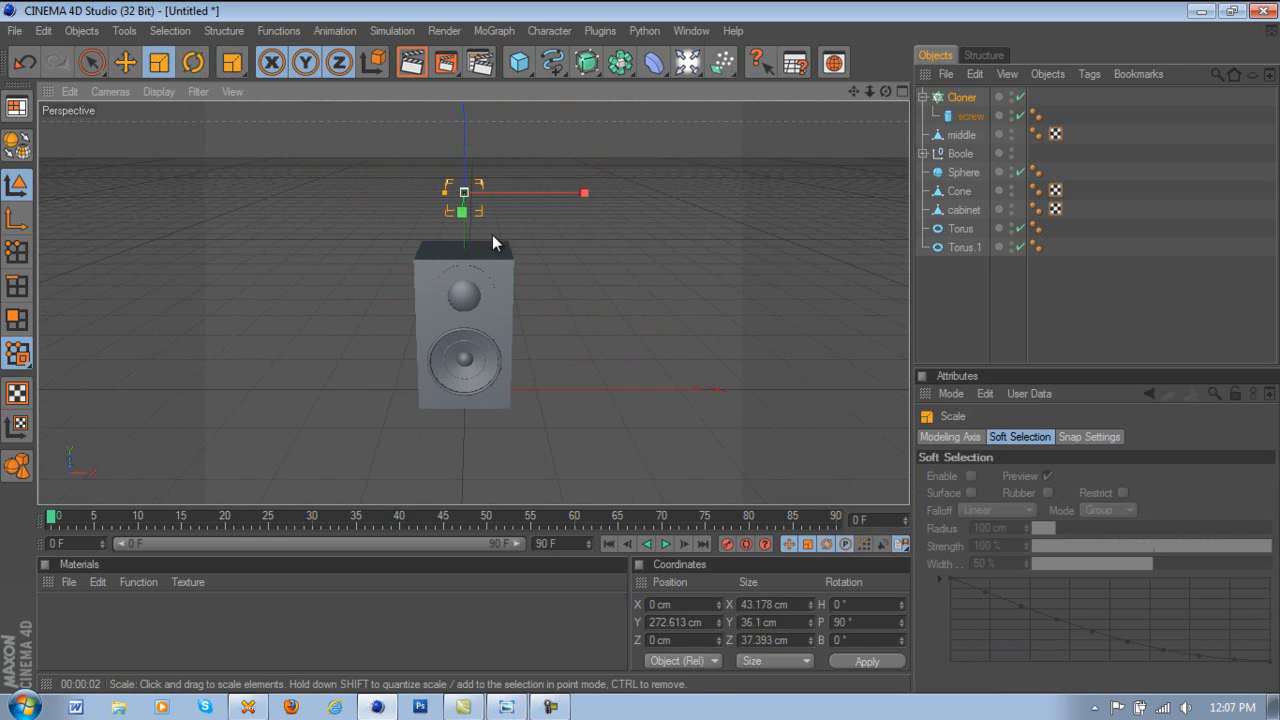
# - In the front view, lower the Cloner to about Y 157.8 cm, around the upper speaker
pyautogui.middleClick(493, 231)
pyautogui.middleClick(674, 451)
pyautogui.scroll(-10, 653, 303)
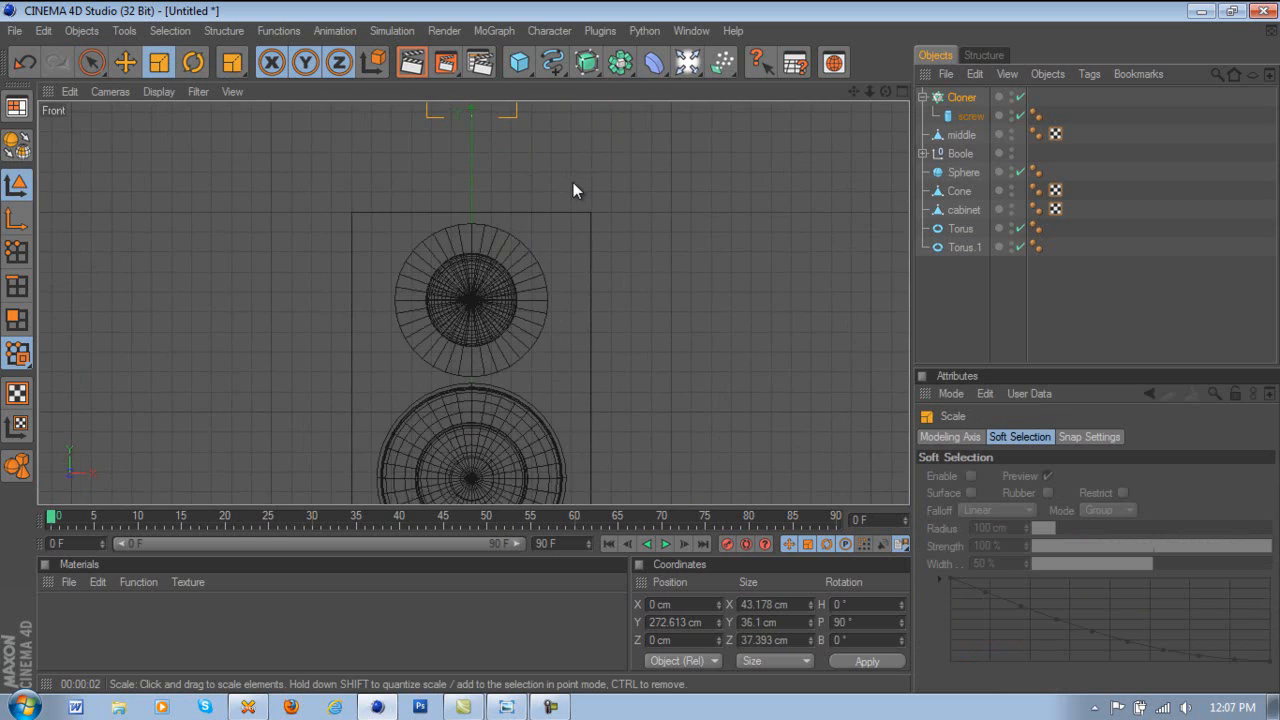
pyautogui.click(124, 61)
pyautogui.moveTo(469, 144); pyautogui.dragTo(639, 352)
# - In perspective, enlarge the Cloner to about 101.8 × 85.1 × 88.2 cm and move it forward to Z -38.6 cm
pyautogui.middleClick(400, 153)
pyautogui.middleClick(240, 156)
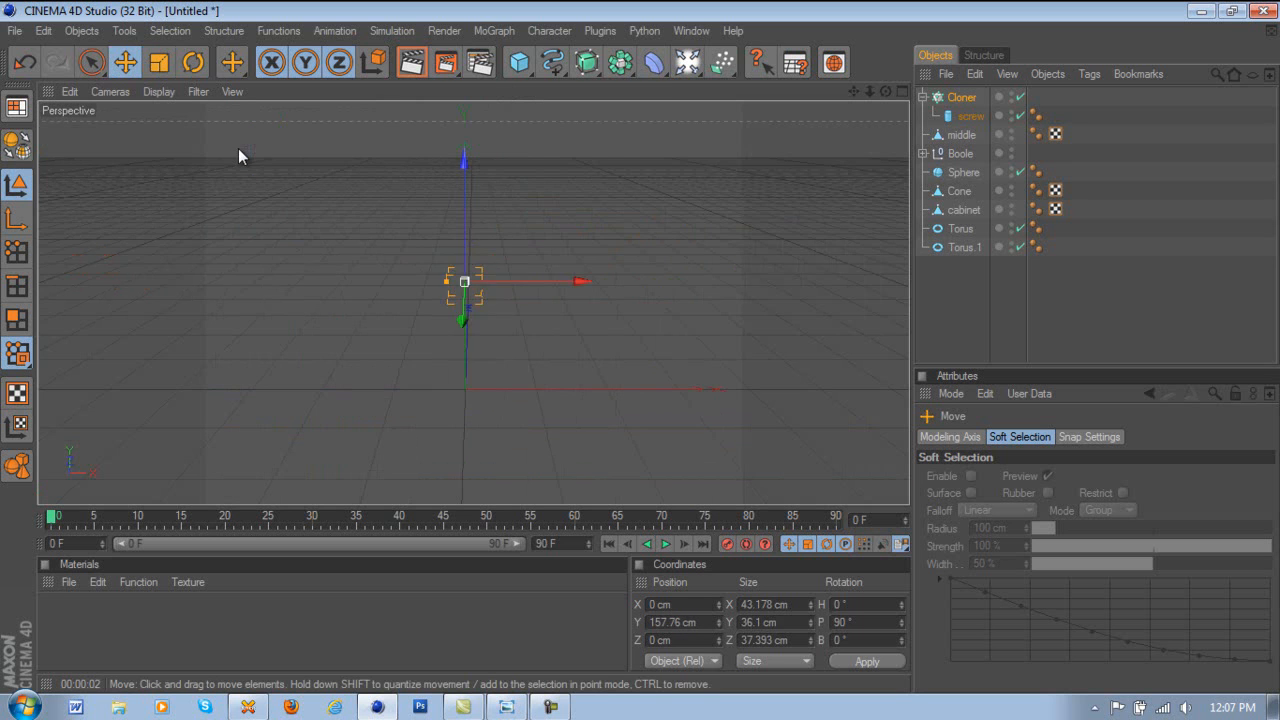
pyautogui.scroll(5, 502, 245)
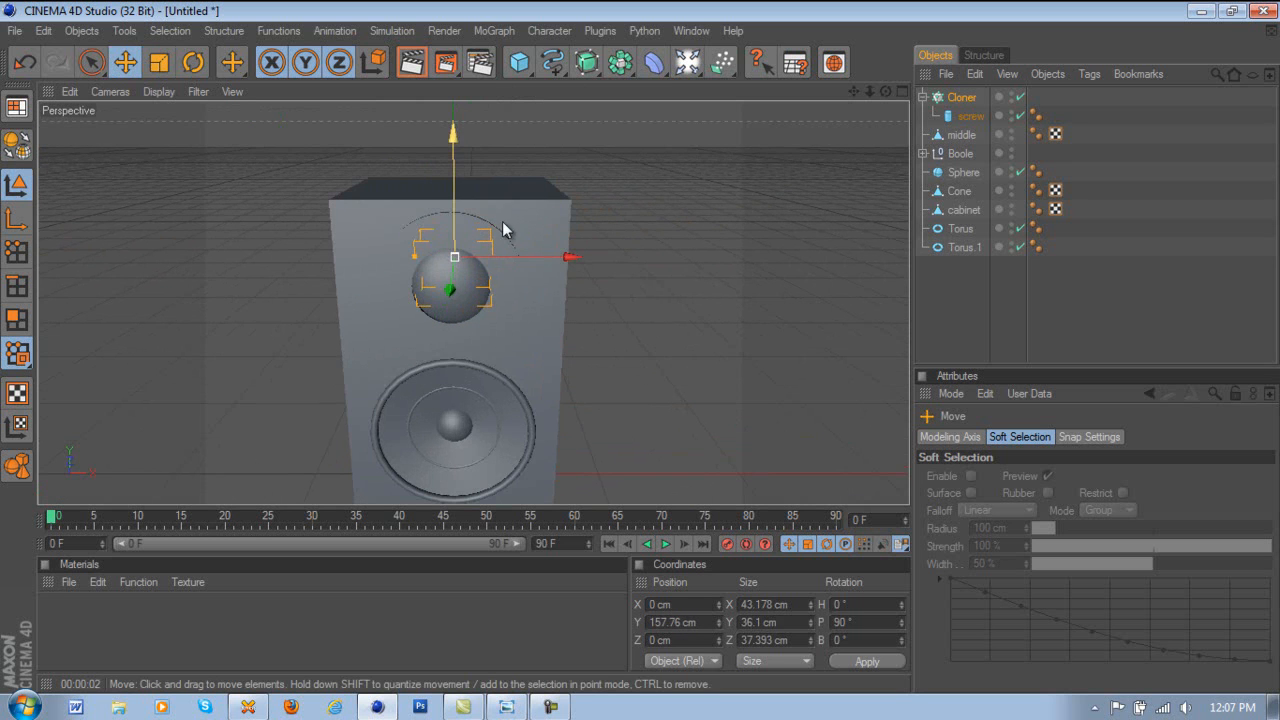
pyautogui.click(158, 63)
pyautogui.moveTo(579, 262); pyautogui.dragTo(590, 355)
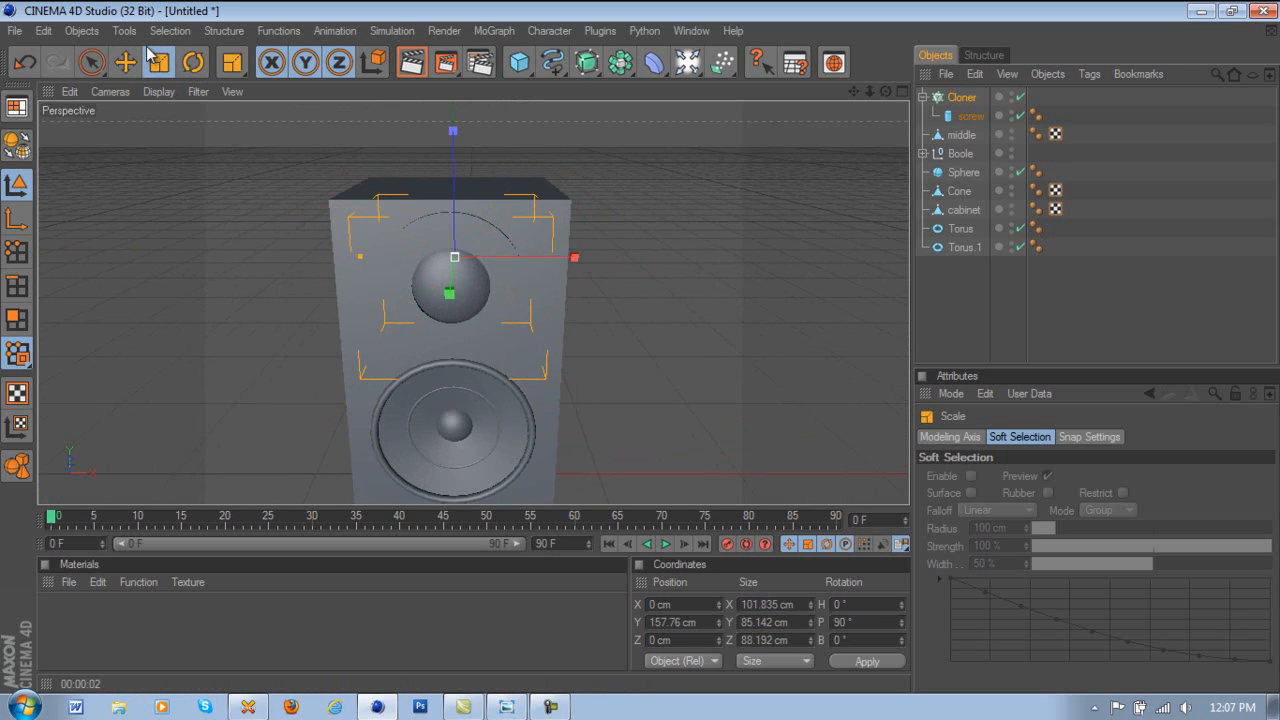
pyautogui.click(125, 62)
pyautogui.moveTo(449, 291)
pyautogui.mouseDown()
pyautogui.moveTo(645, 358)
pyautogui.moveTo(448, 296)
pyautogui.mouseUp()
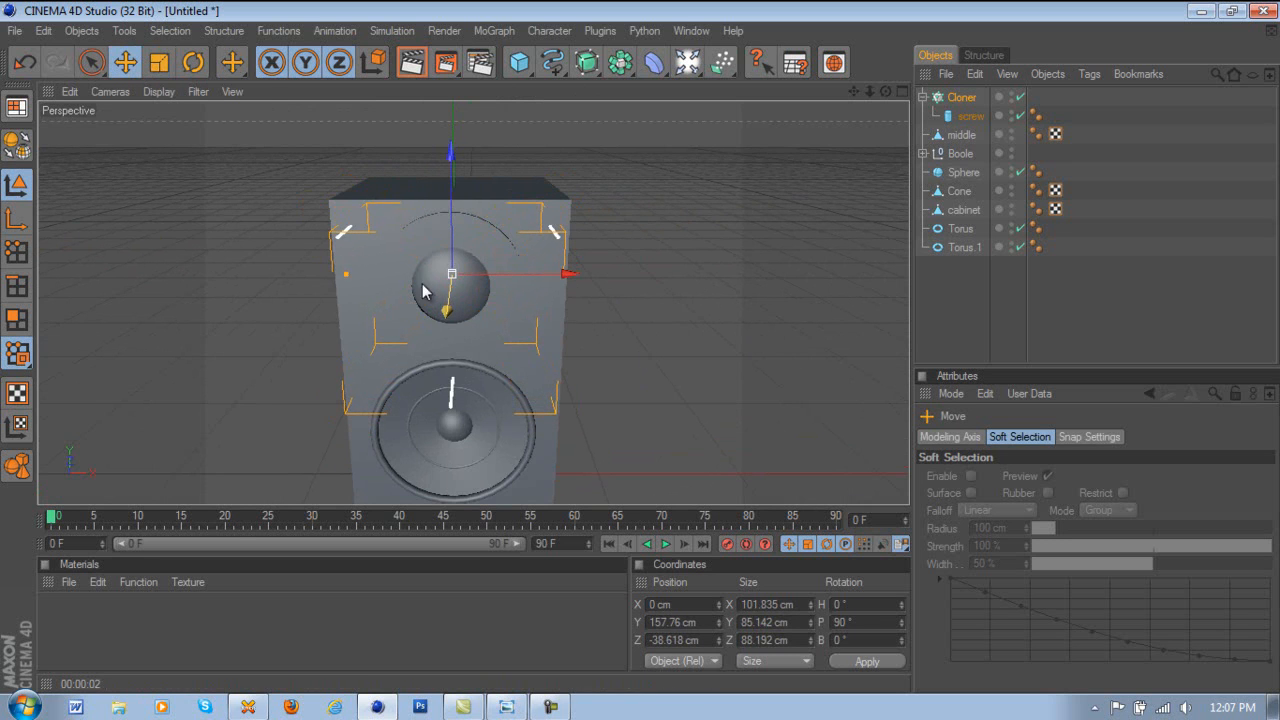
# - Scale the Cloner down to a radius of about -30.8 cm so the screws sit on the upper ring
pyautogui.click(203, 62)
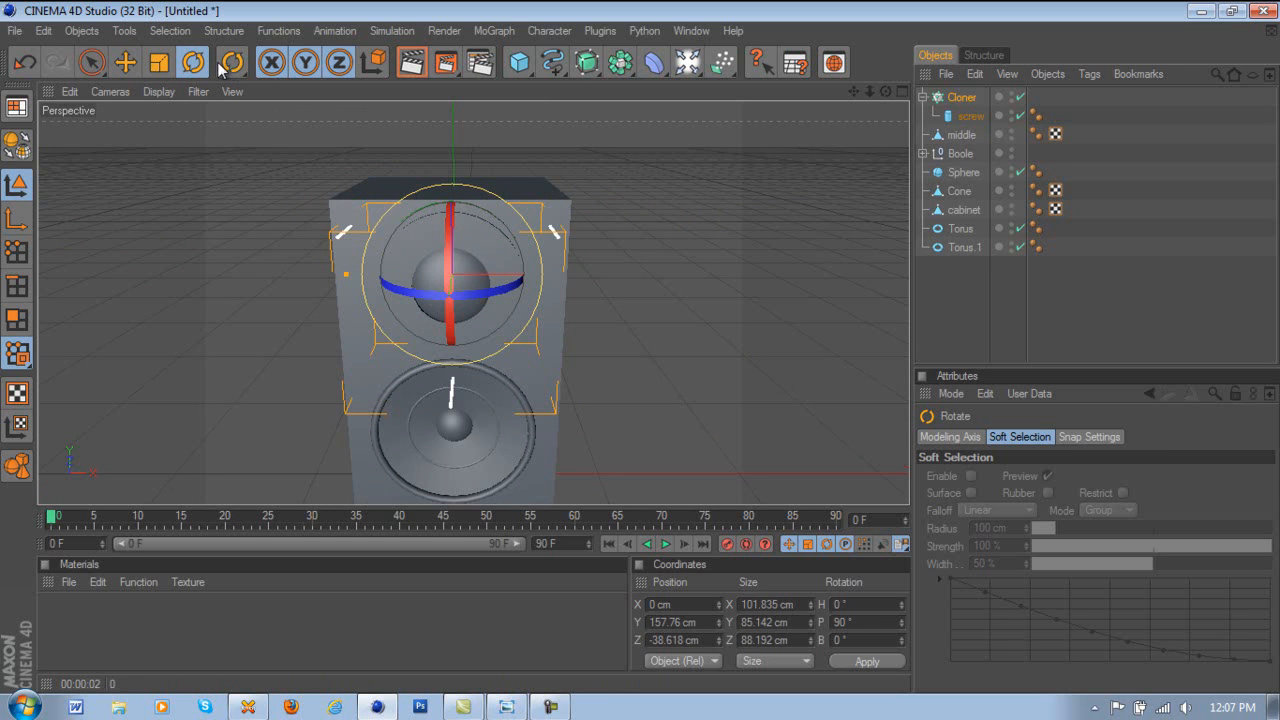
pyautogui.click(159, 63)
pyautogui.moveTo(571, 277); pyautogui.dragTo(676, 343)
# - Set the radius of the screw cylinder inside the Cloner to 2.331 cm
pyautogui.click(969, 116)
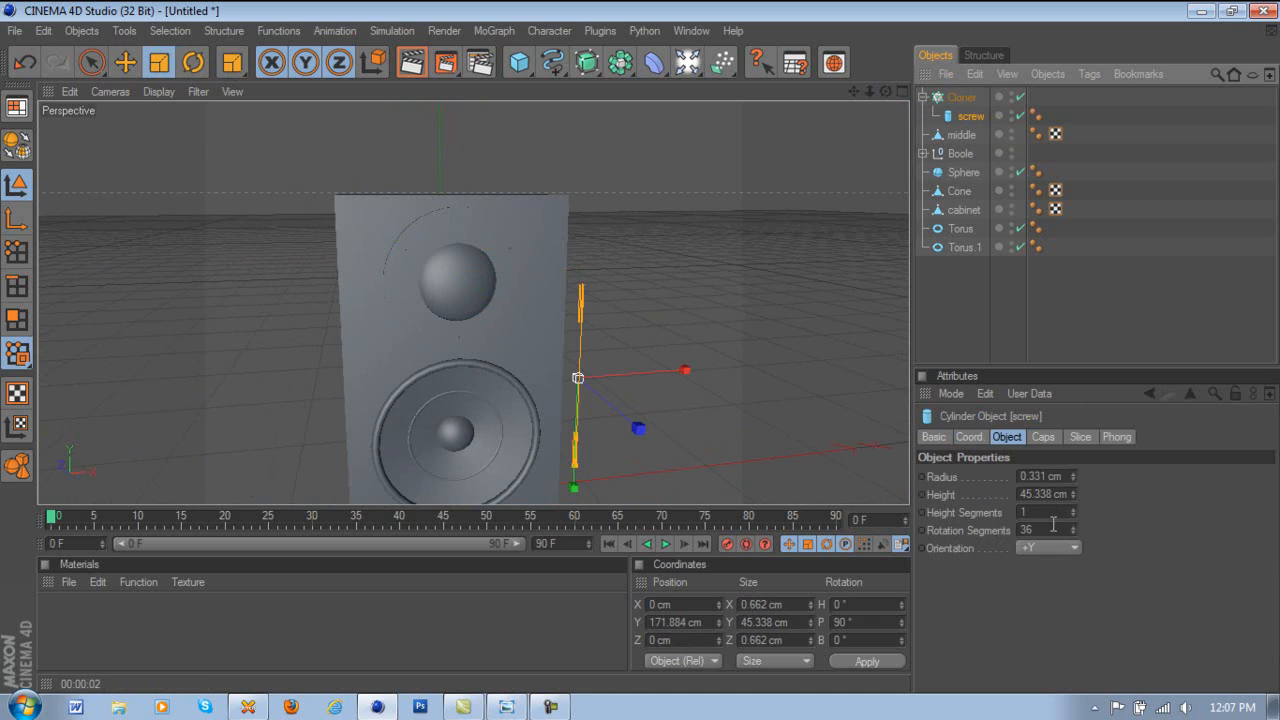
pyautogui.doubleClick(1060, 476)
pyautogui.scroll(5, 1060, 476)
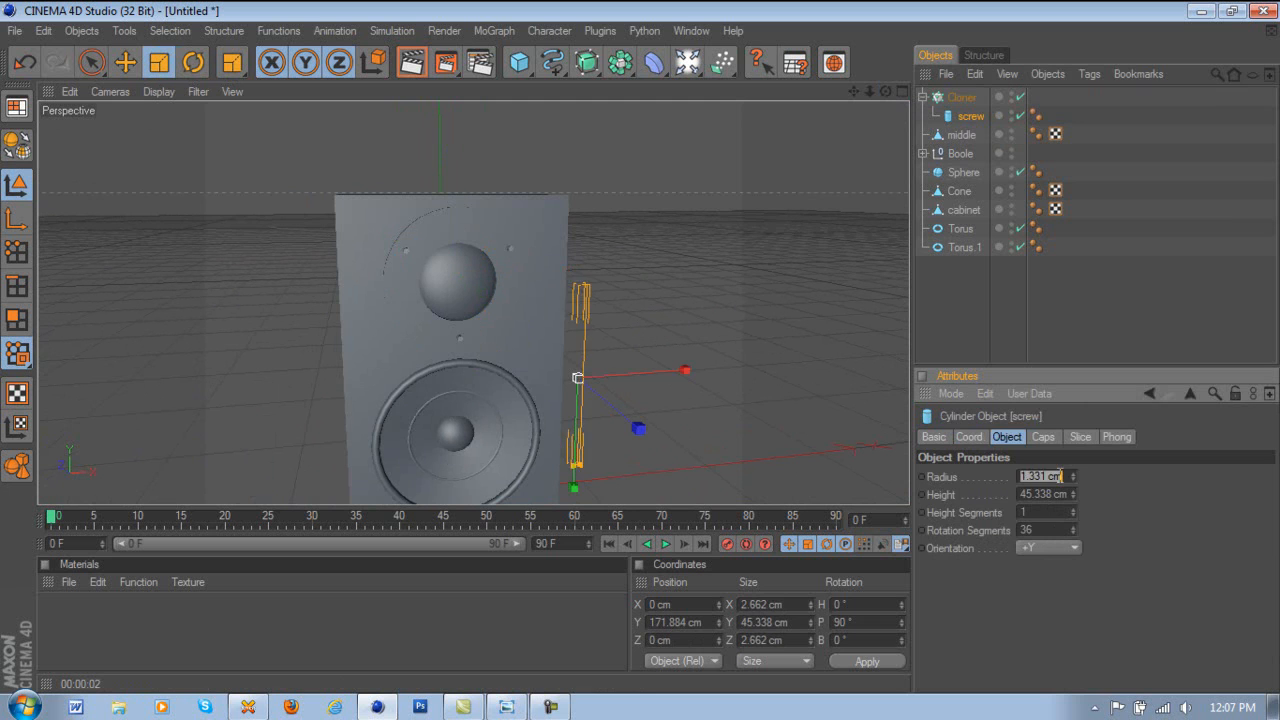
pyautogui.scroll(-2, 1060, 476)
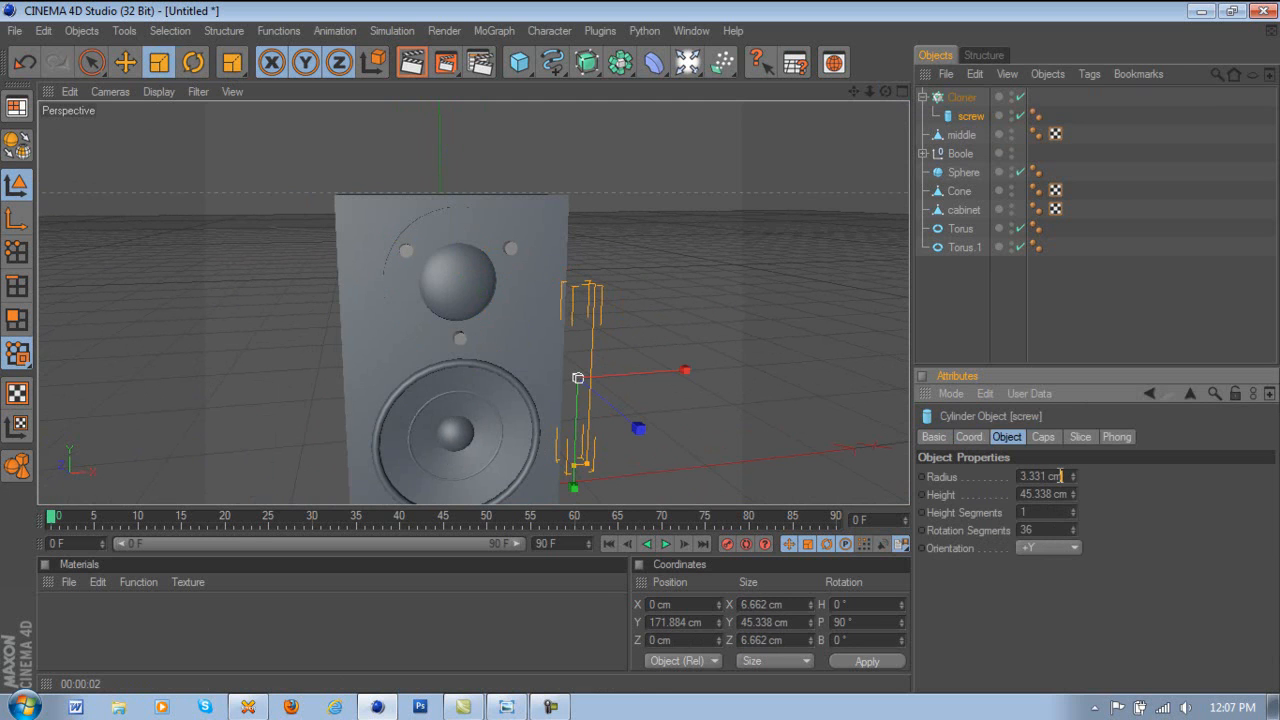
pyautogui.scroll(-1, 1060, 476)
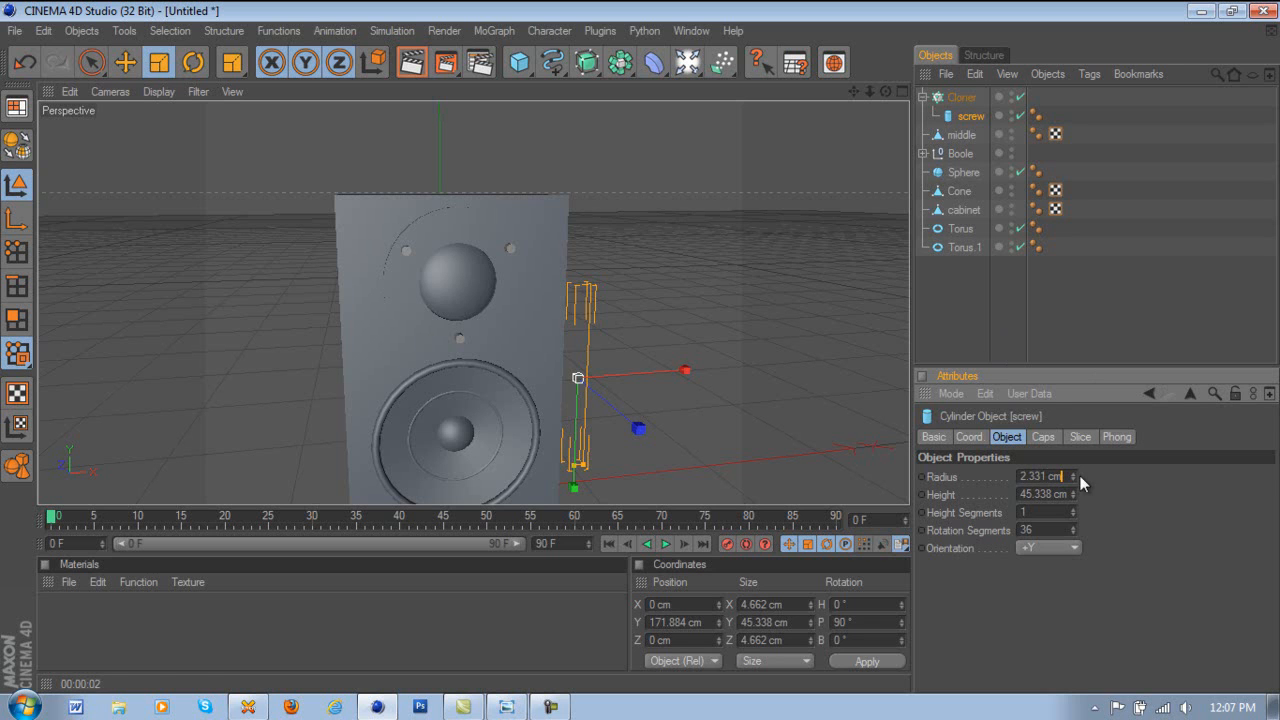
pyautogui.moveTo(965, 119)
pyautogui.mouseDown()
pyautogui.moveTo(967, 143)
pyautogui.moveTo(957, 113)
pyautogui.mouseUp()
pyautogui.hotkey('ctrl', 'z')
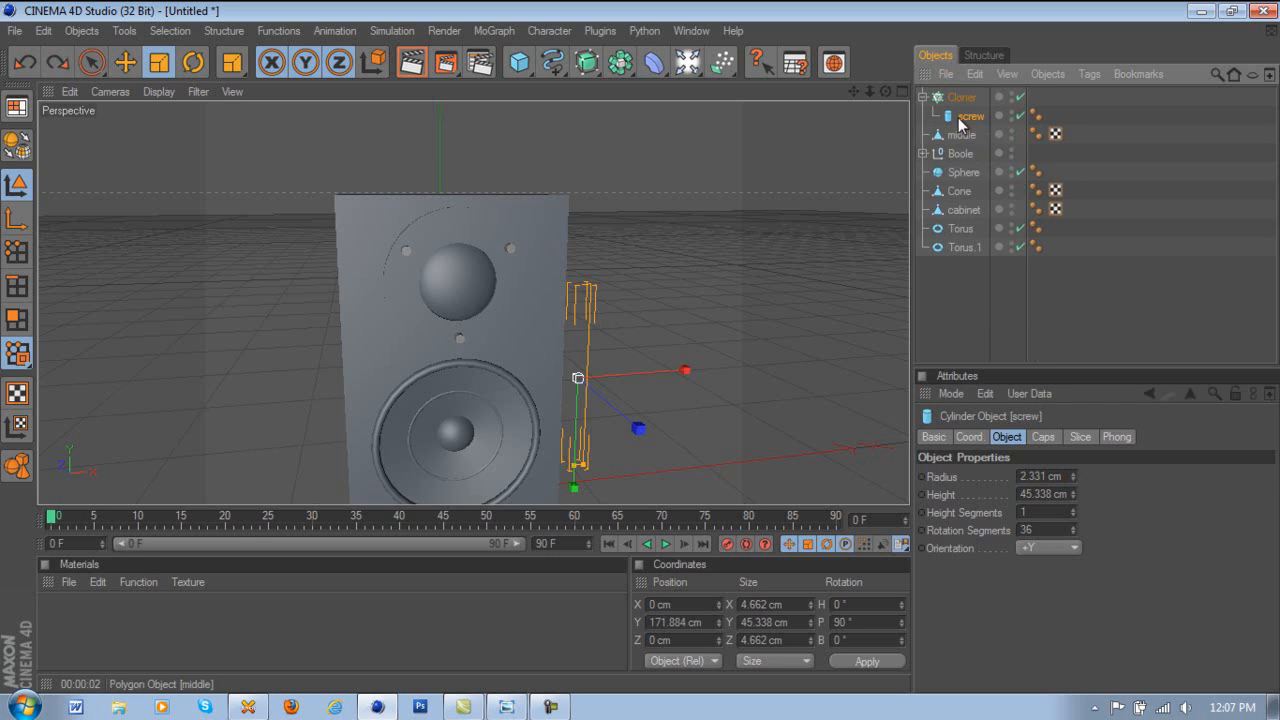
# - Duplicate the Cloner with its screw, and add a new Boole object to the scene
pyautogui.click(958, 98)
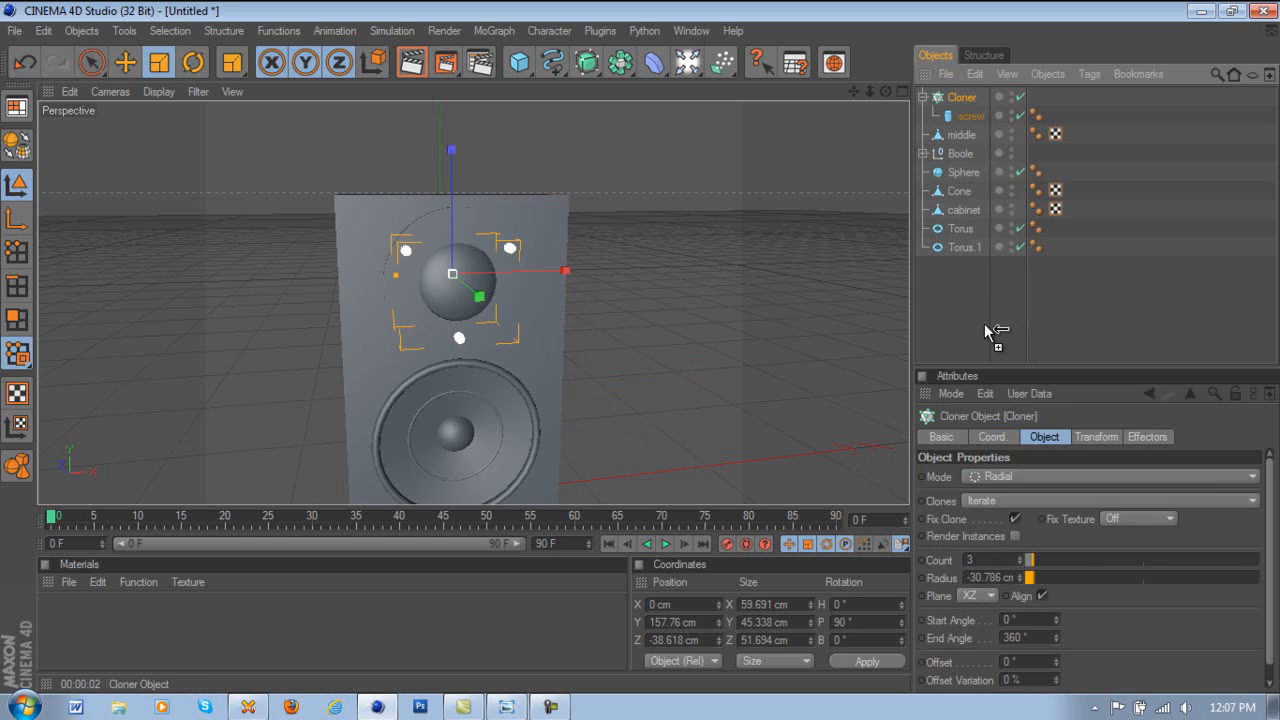
pyautogui.hotkey('ctrl', 'v')
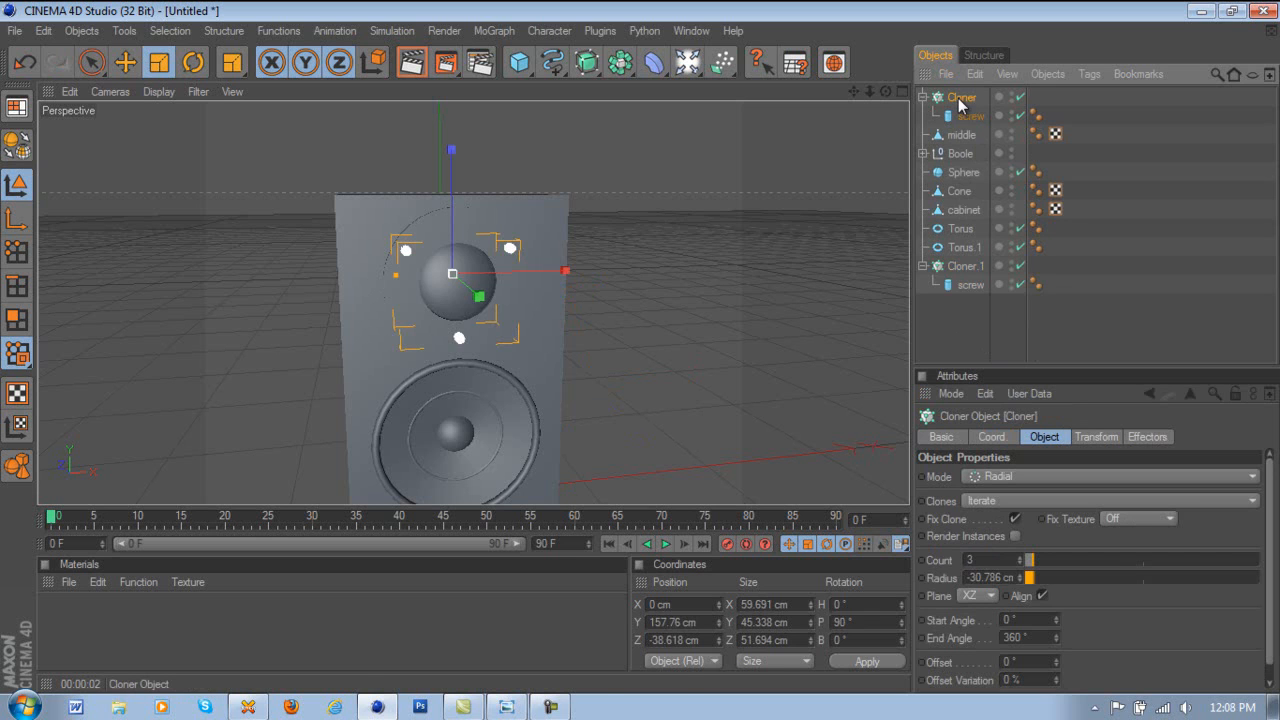
pyautogui.click(618, 63)
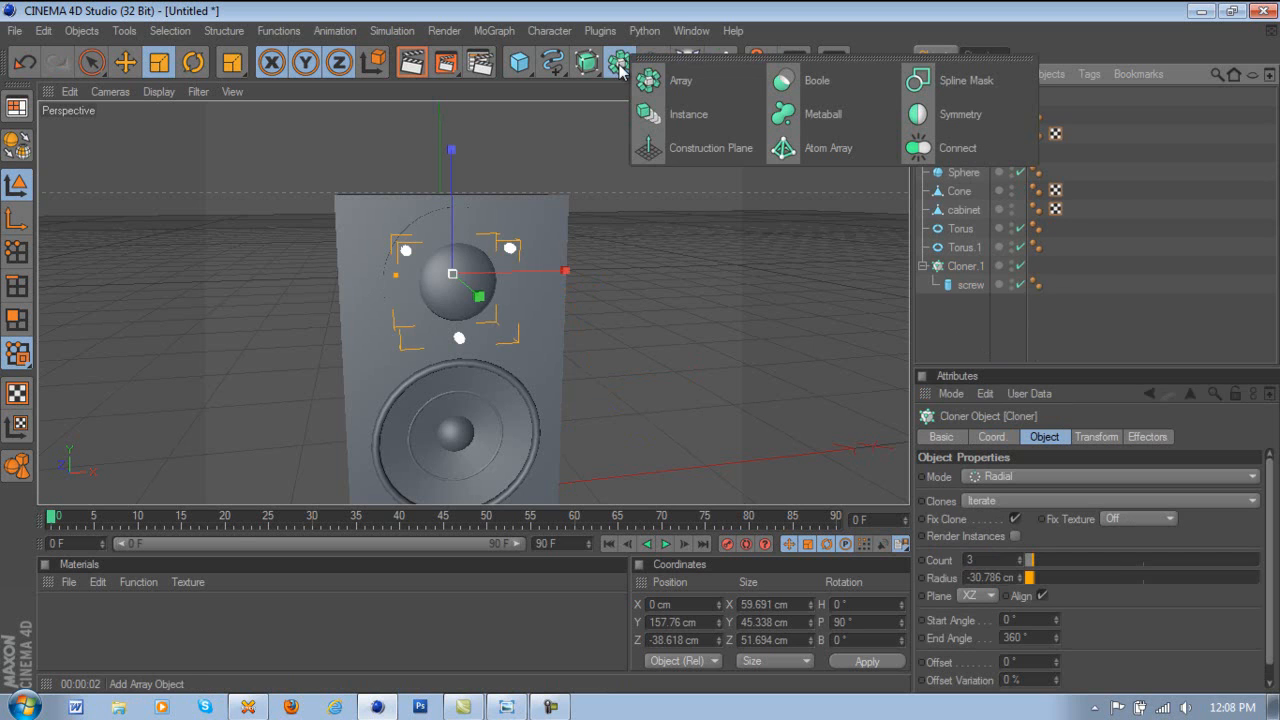
pyautogui.click(845, 82)
pyautogui.click(922, 117)
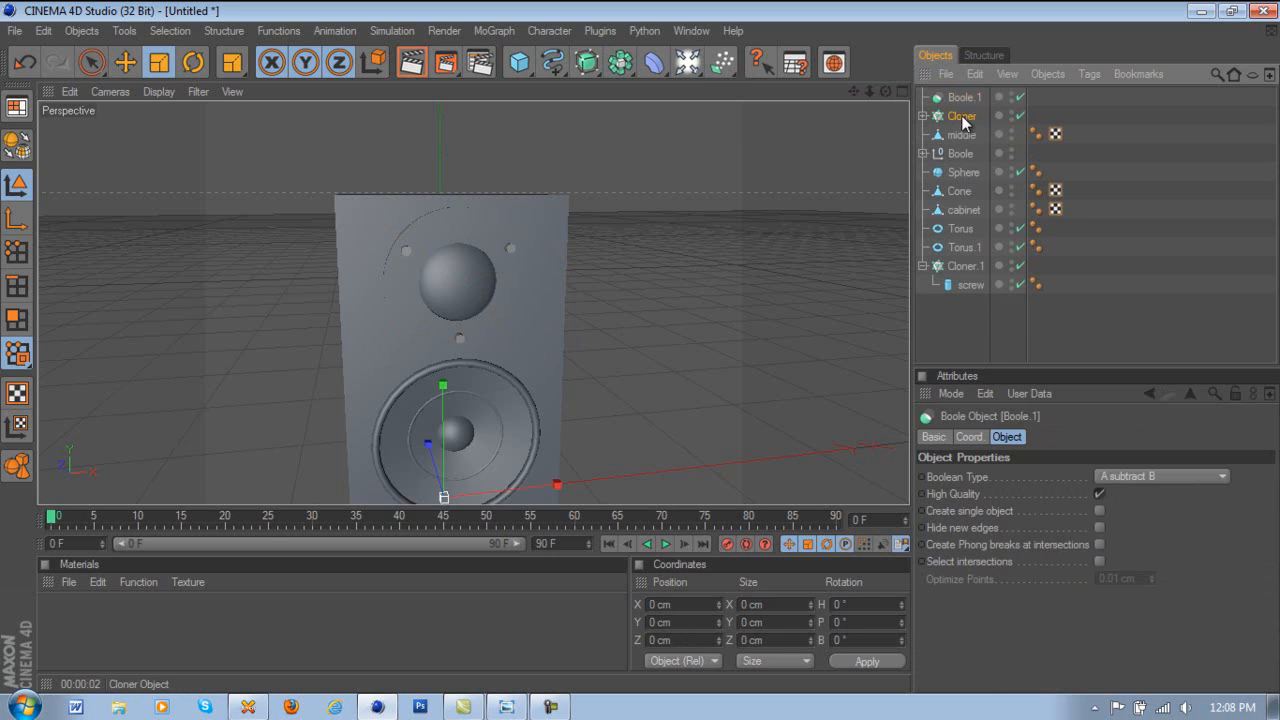
# - Nest the Boole null and the original Cloner under Boole.1, with the null first and the Cloner second
pyautogui.moveTo(966, 93); pyautogui.dragTo(965, 92)
pyautogui.moveTo(951, 156); pyautogui.dragTo(956, 116)
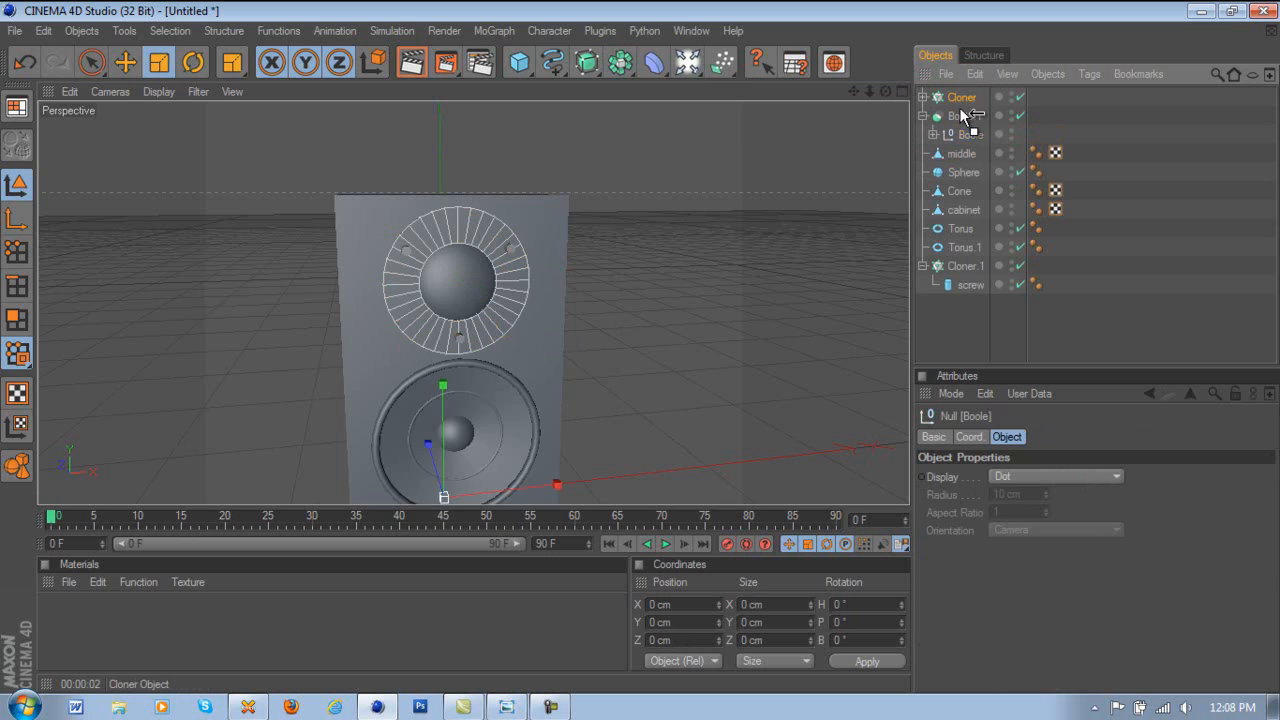
pyautogui.moveTo(957, 152); pyautogui.dragTo(960, 140)
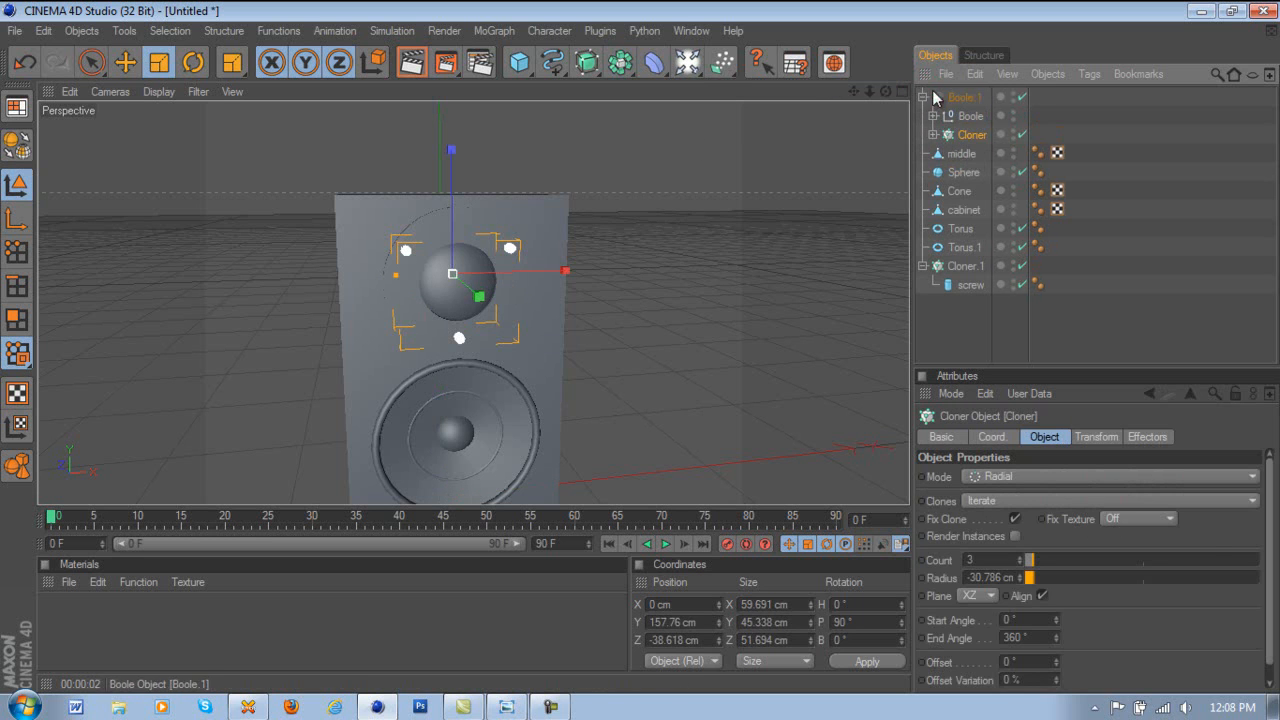
pyautogui.click(949, 325)
pyautogui.moveTo(884, 92); pyautogui.dragTo(642, 346)
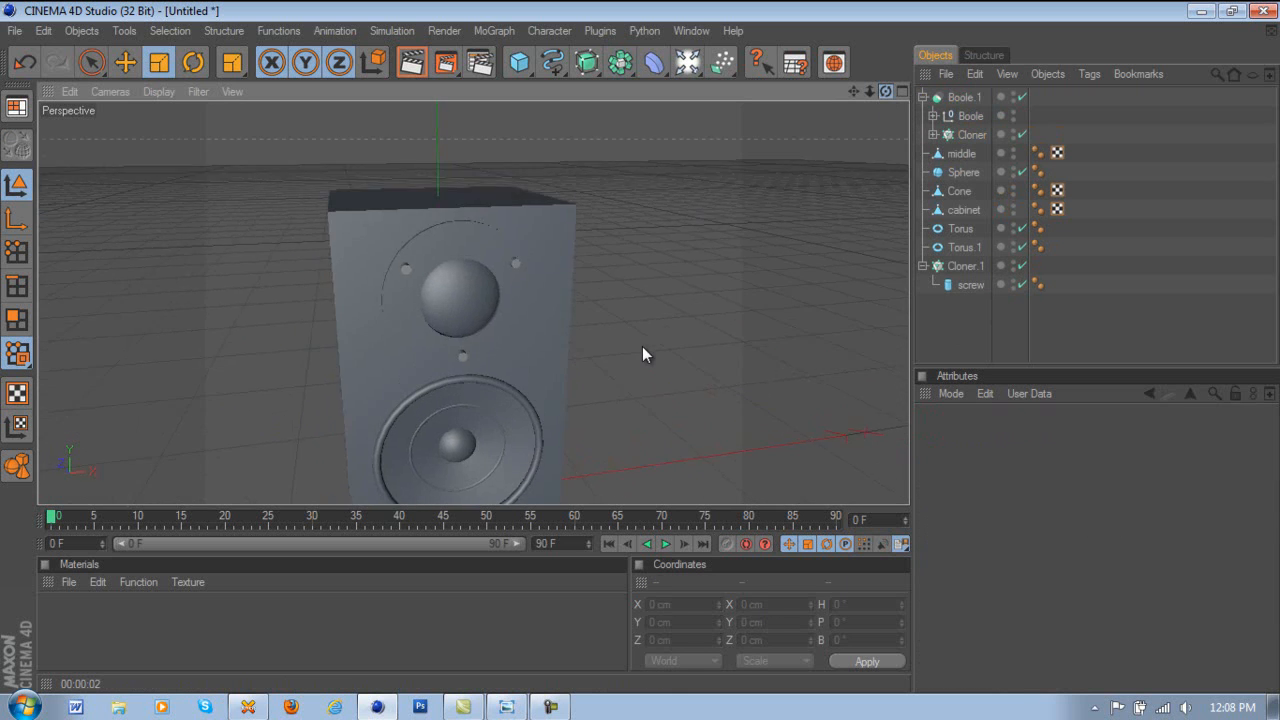
# - Try deleting the Boole null holding OUTER and inner, and nesting the middle object in Boole.1 instead
pyautogui.click(933, 116)
pyautogui.click(974, 135)
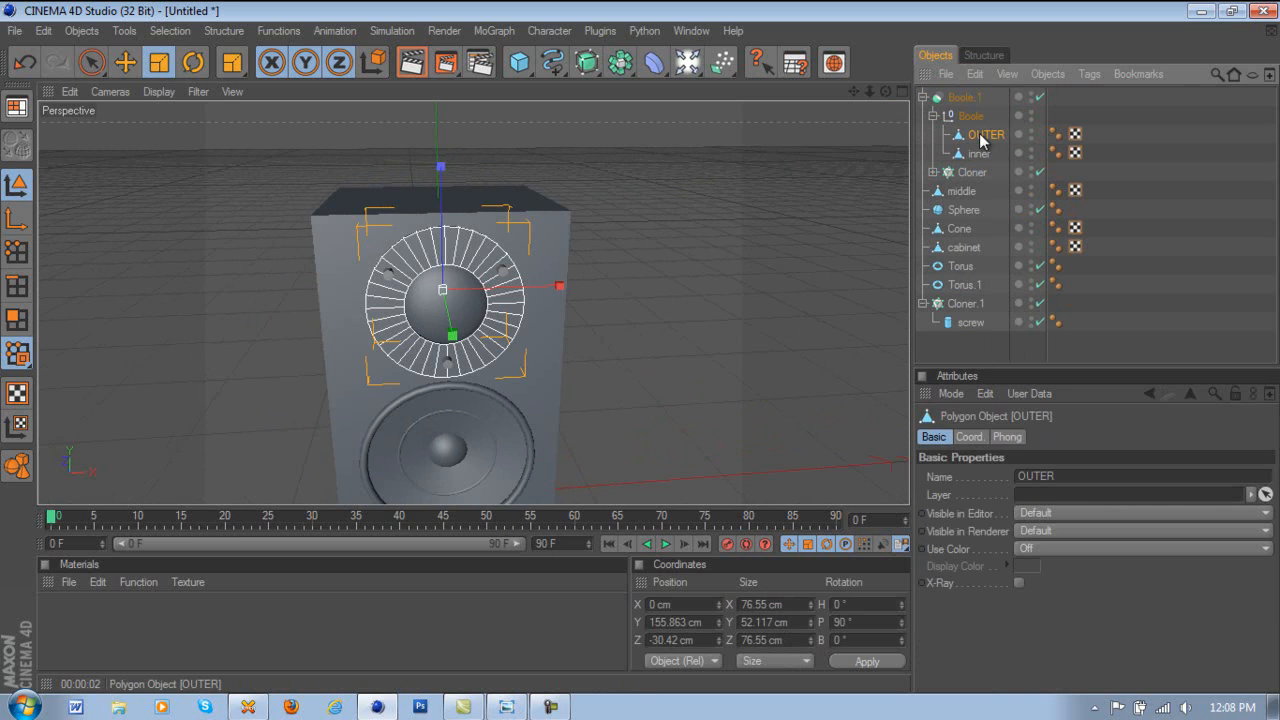
pyautogui.moveTo(958, 168); pyautogui.dragTo(958, 162)
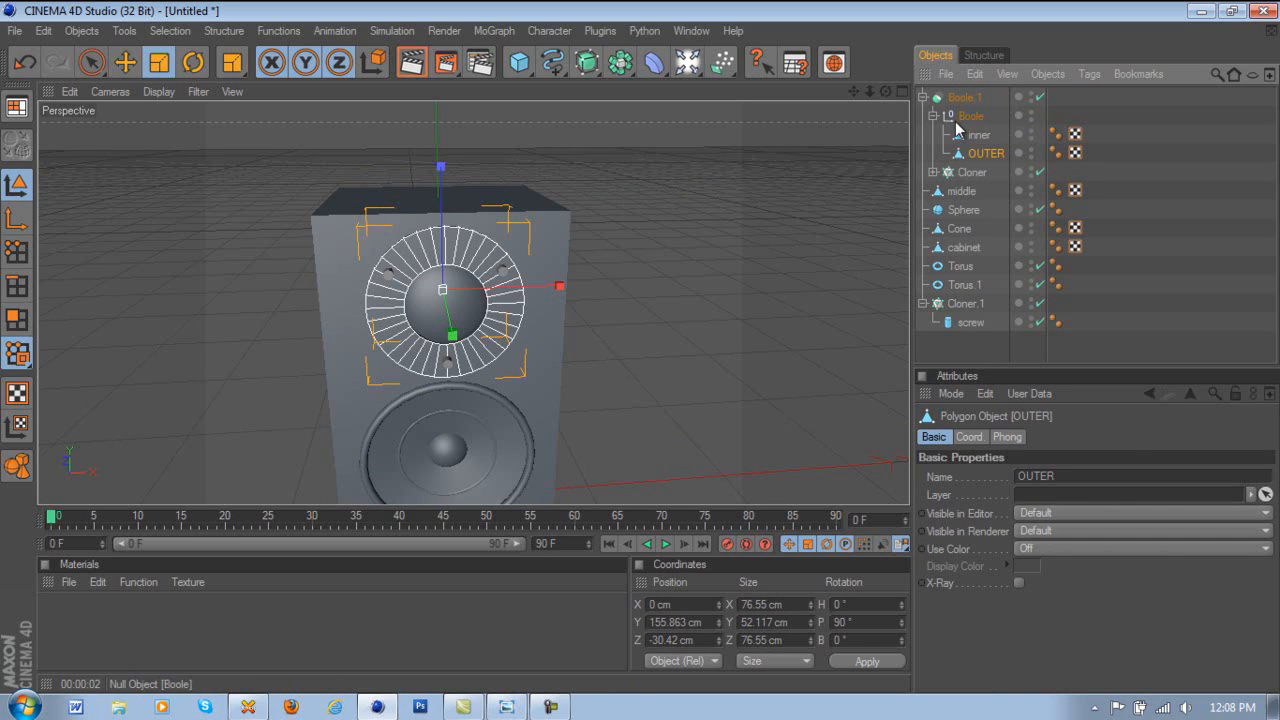
pyautogui.click(956, 117)
pyautogui.press('Delete')
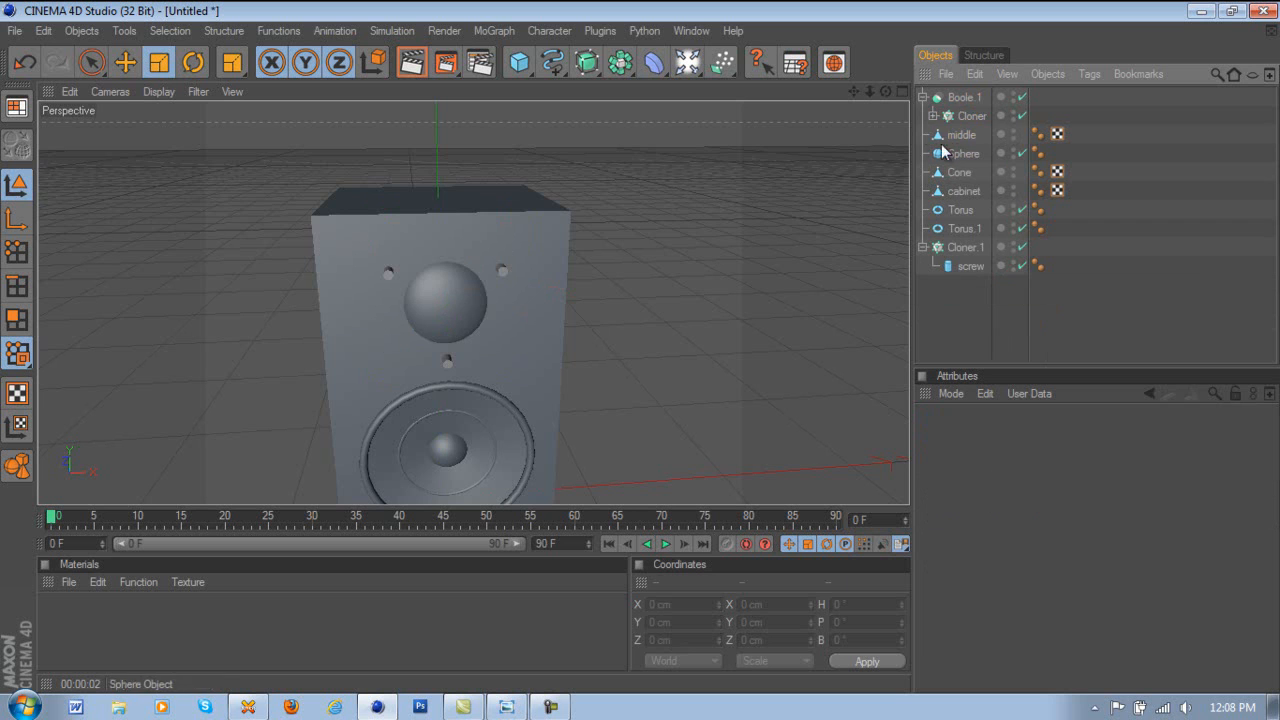
pyautogui.moveTo(886, 93)
pyautogui.mouseDown()
pyautogui.moveTo(588, 357)
pyautogui.moveTo(659, 343)
pyautogui.moveTo(906, 94)
pyautogui.mouseUp()
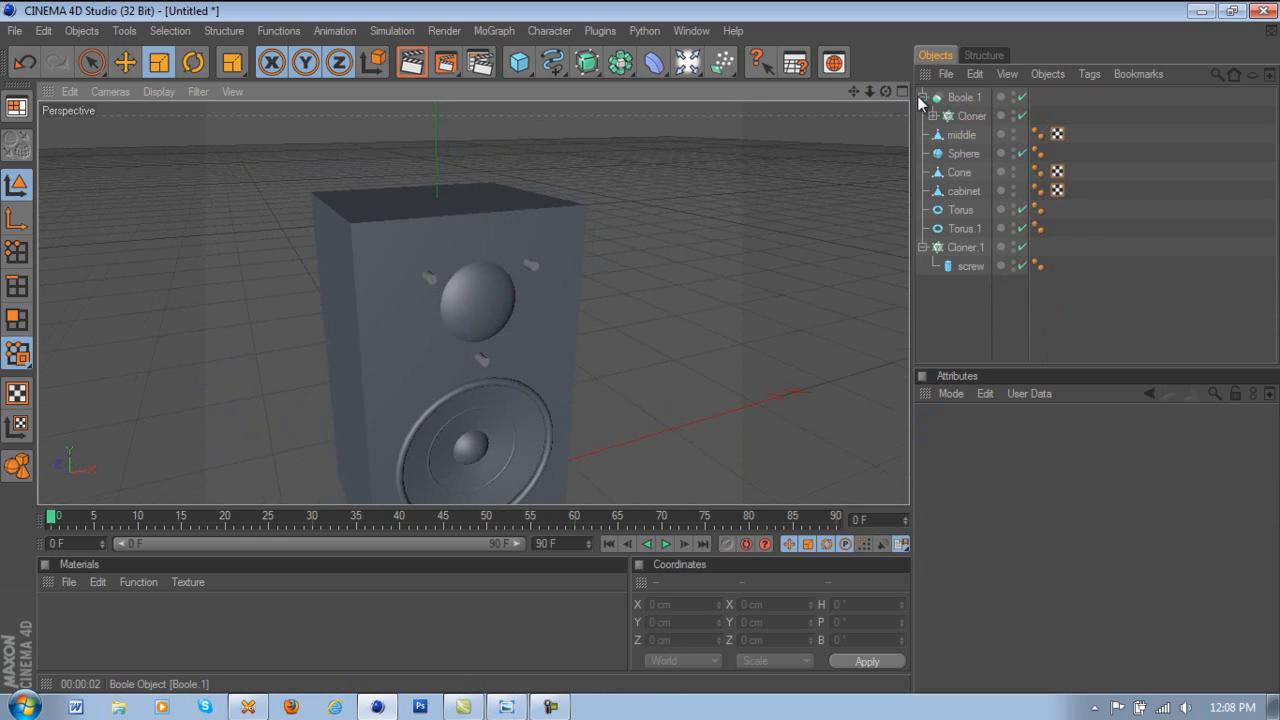
pyautogui.moveTo(971, 138); pyautogui.dragTo(966, 106)
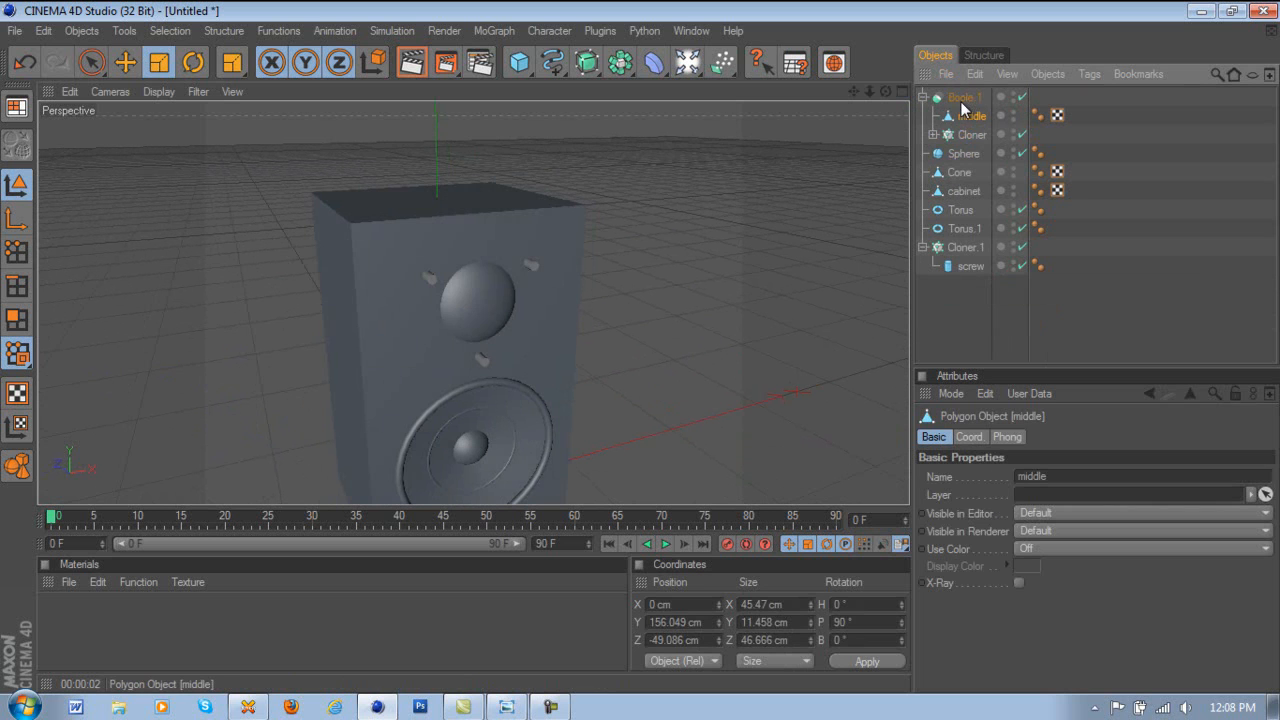
pyautogui.hotkey('ctrl', 'z')
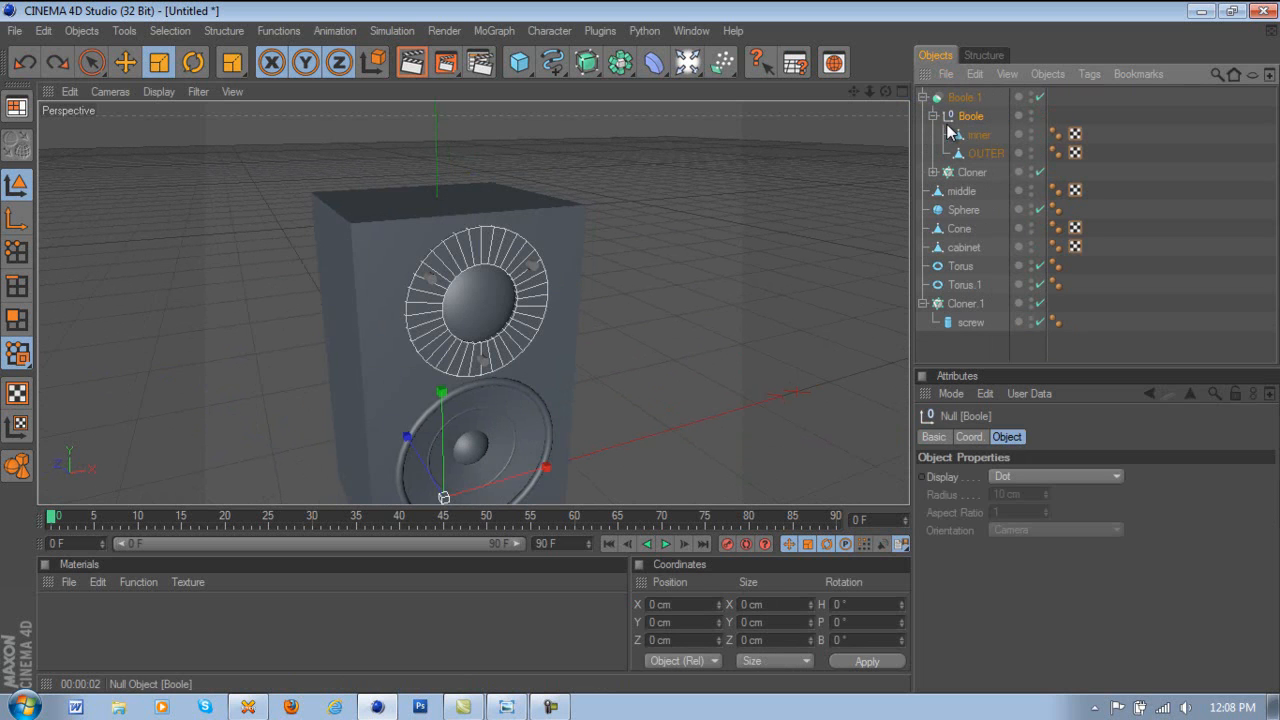
# - Move OUTER out of the Boole null directly into Boole.1, and delete the null together with inner
pyautogui.moveTo(969, 142)
pyautogui.mouseDown()
pyautogui.moveTo(966, 165)
pyautogui.moveTo(961, 133)
pyautogui.moveTo(972, 162)
pyautogui.mouseUp()
pyautogui.click(968, 116)
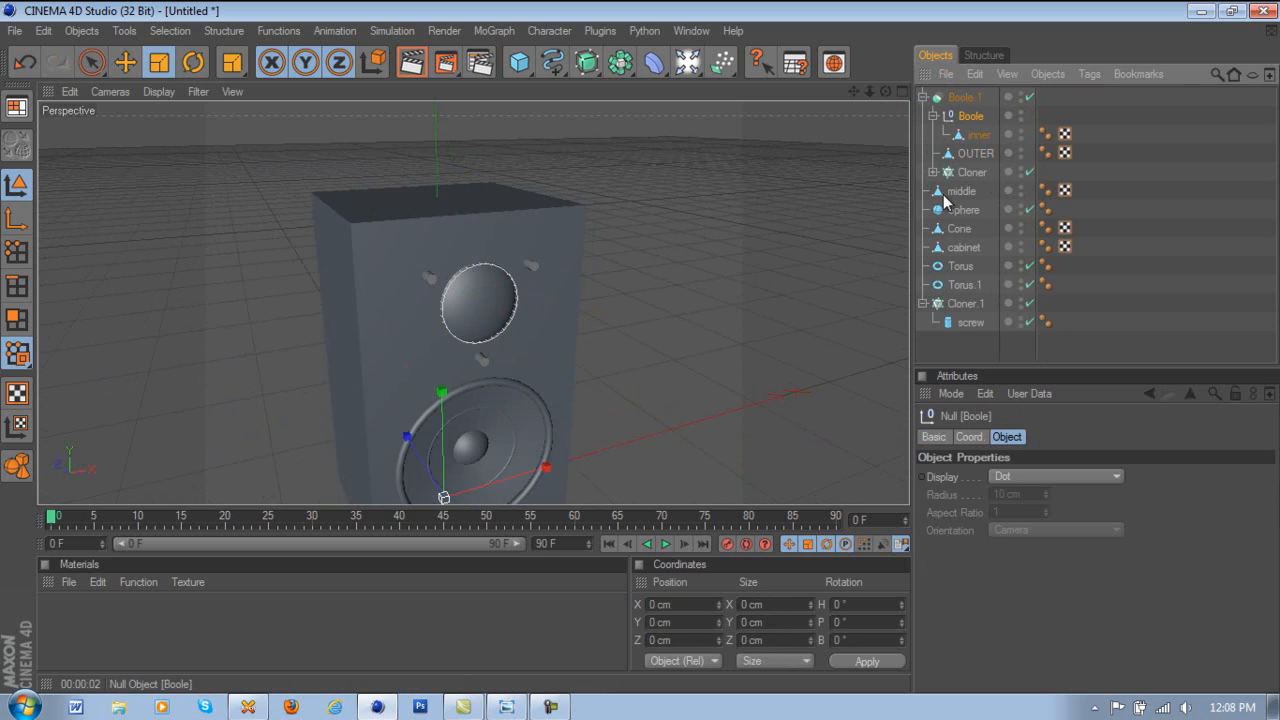
pyautogui.press('Delete')
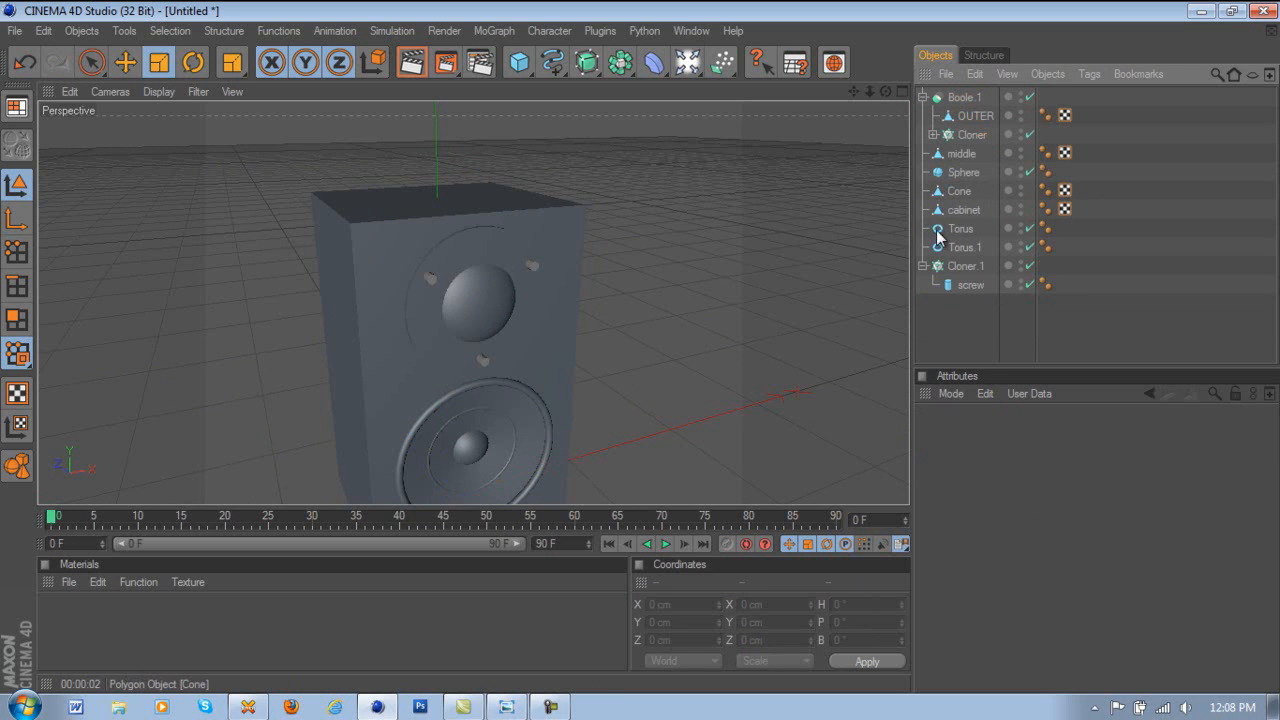
pyautogui.moveTo(883, 93); pyautogui.dragTo(600, 392)
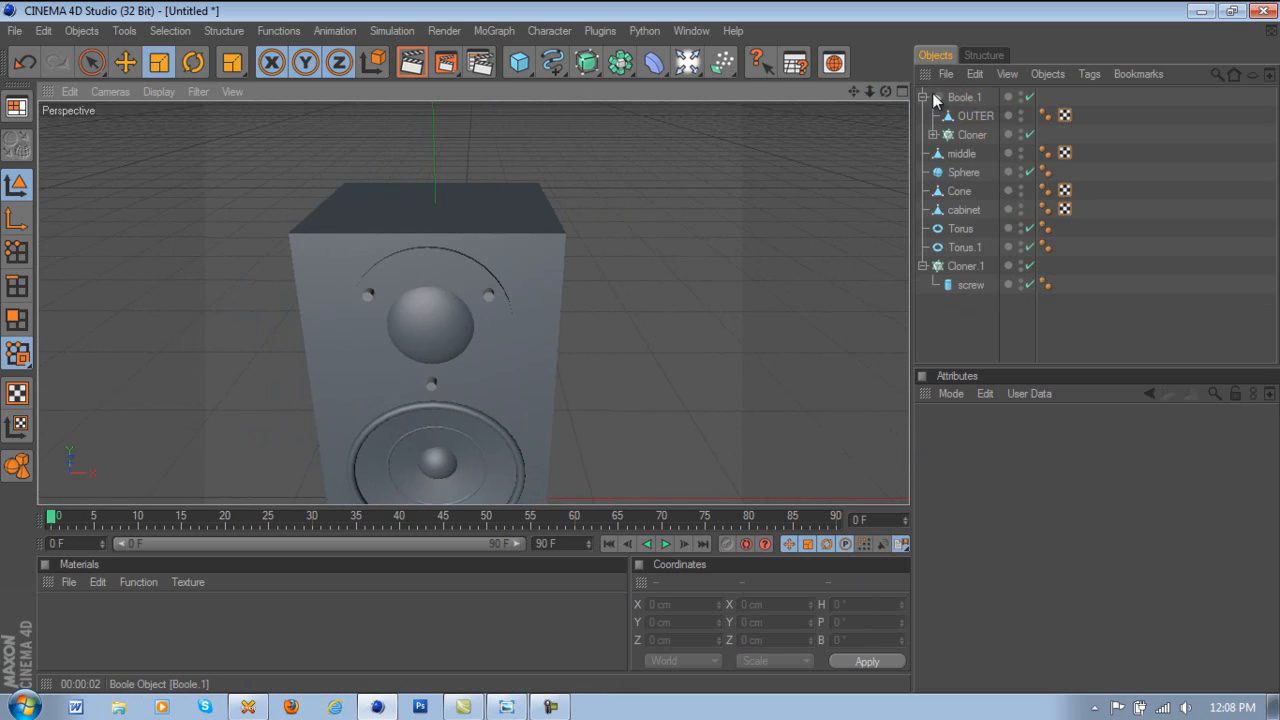
# - Take OUTER out of Boole.1, and delete both the original Cloner and Boole.1
pyautogui.click(955, 134)
pyautogui.press('Delete')
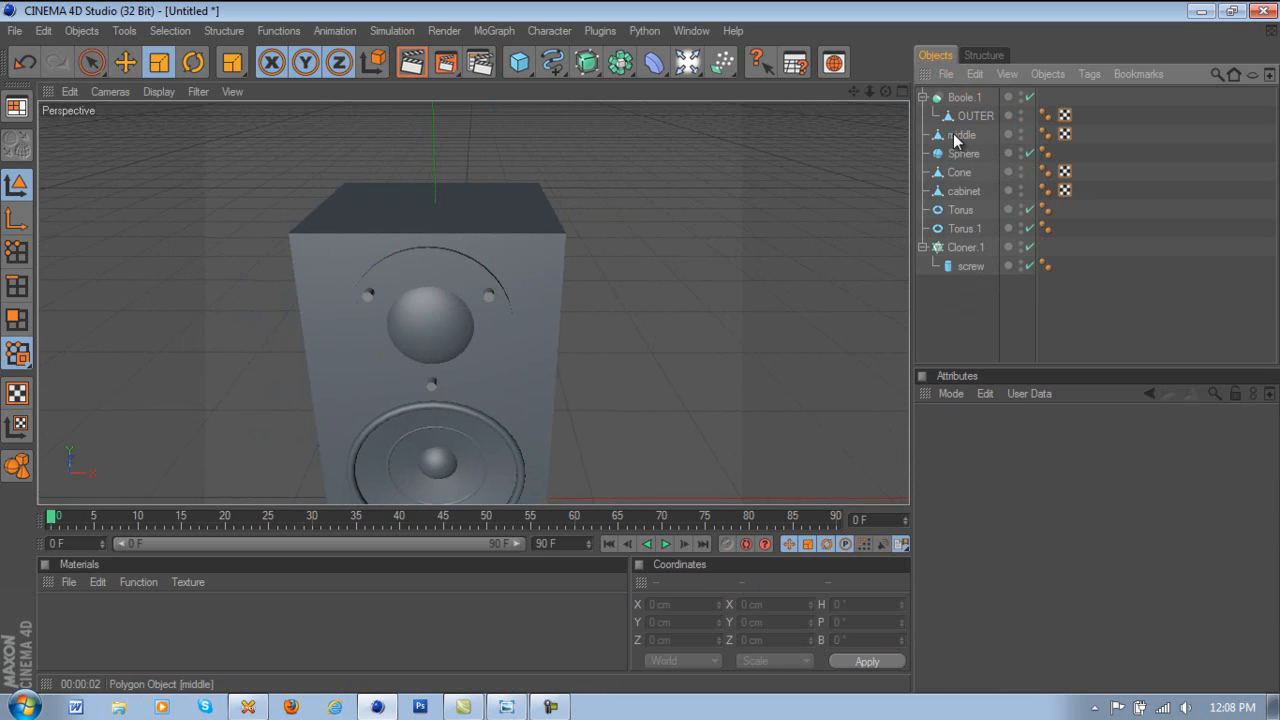
pyautogui.moveTo(960, 116); pyautogui.dragTo(938, 338)
pyautogui.click(964, 100)
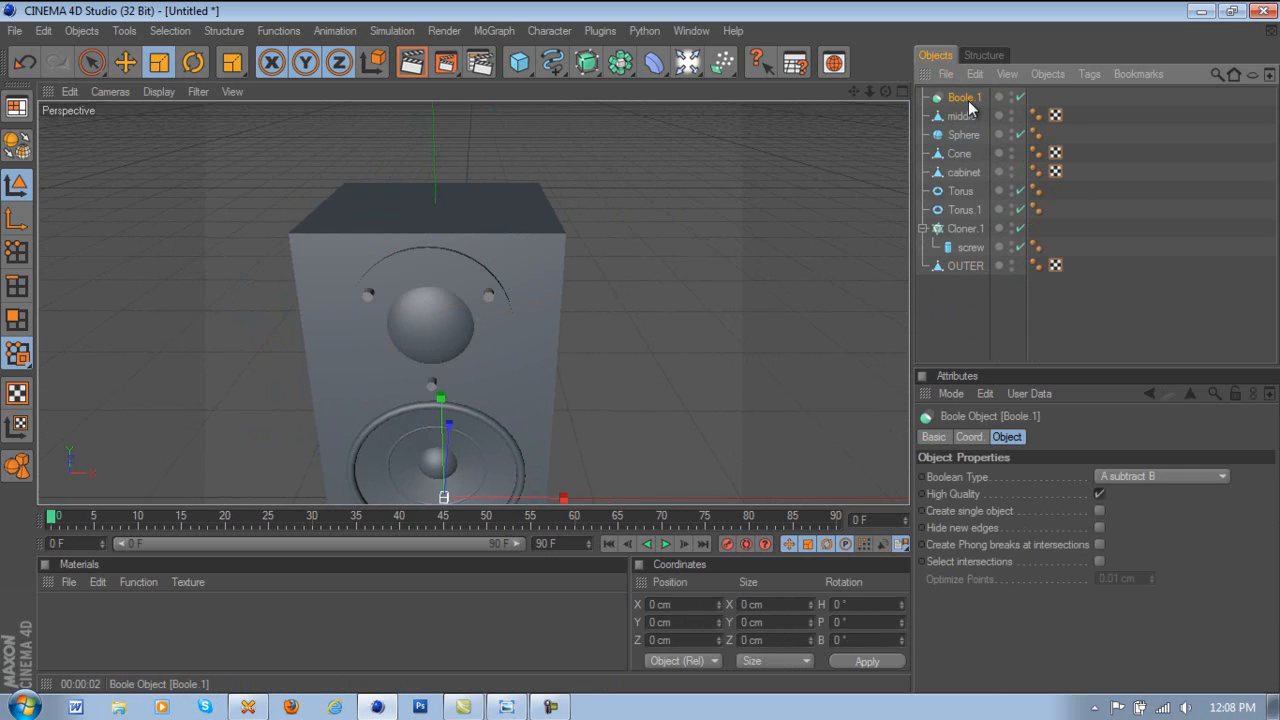
pyautogui.press('Delete')
pyautogui.click(965, 99)
# - Move Cloner.1 back along the depth axis to about Z -34.1 cm
pyautogui.click(962, 247)
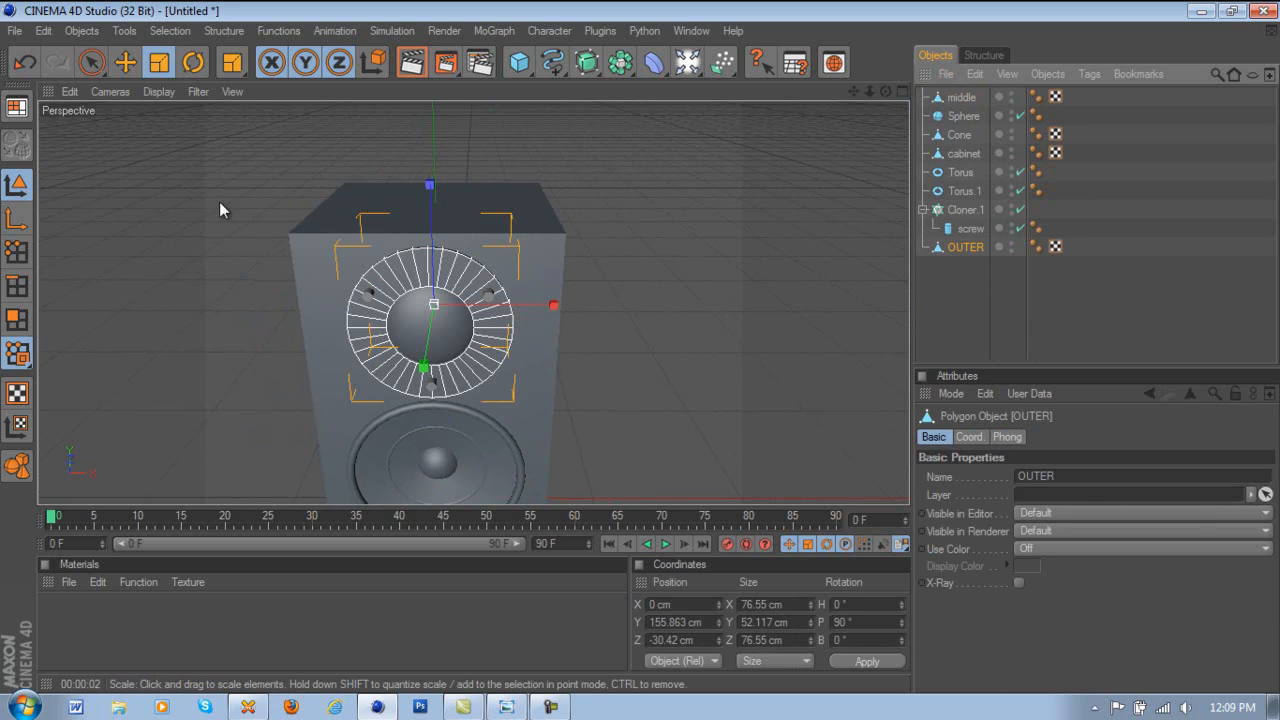
pyautogui.moveTo(885, 91); pyautogui.dragTo(628, 355)
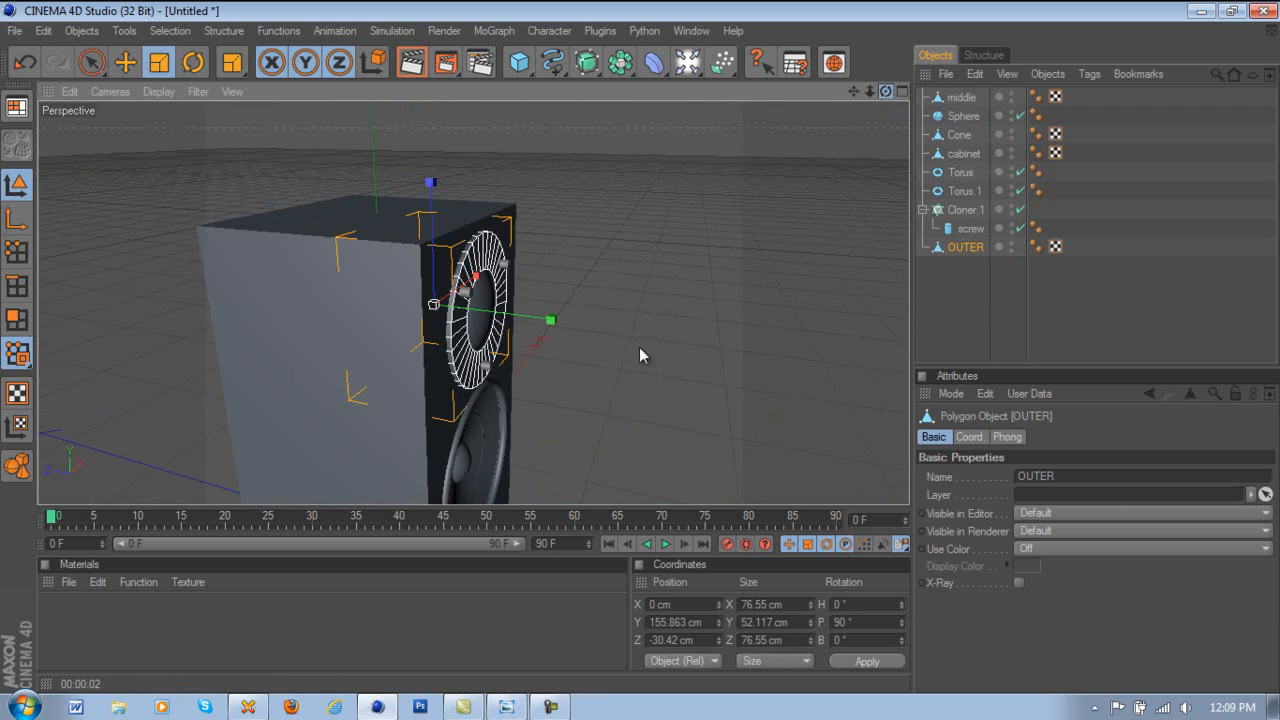
pyautogui.click(963, 210)
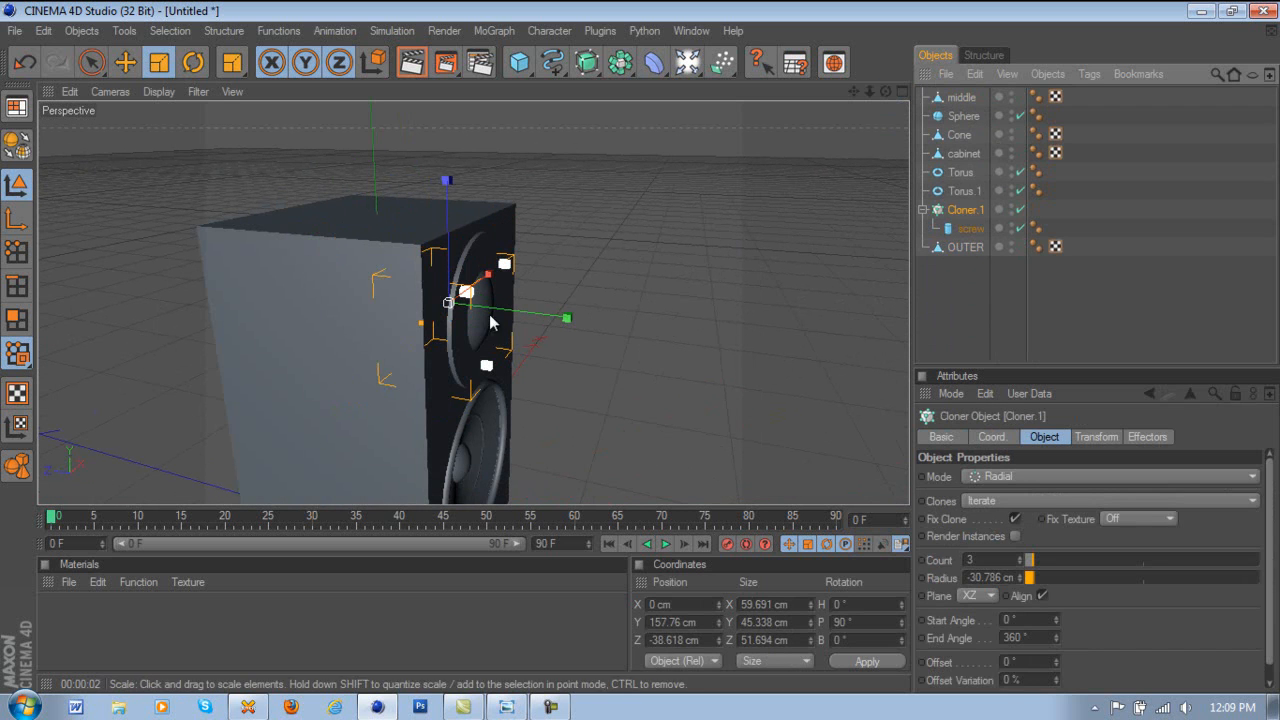
pyautogui.click(125, 62)
pyautogui.moveTo(529, 333); pyautogui.dragTo(642, 347)
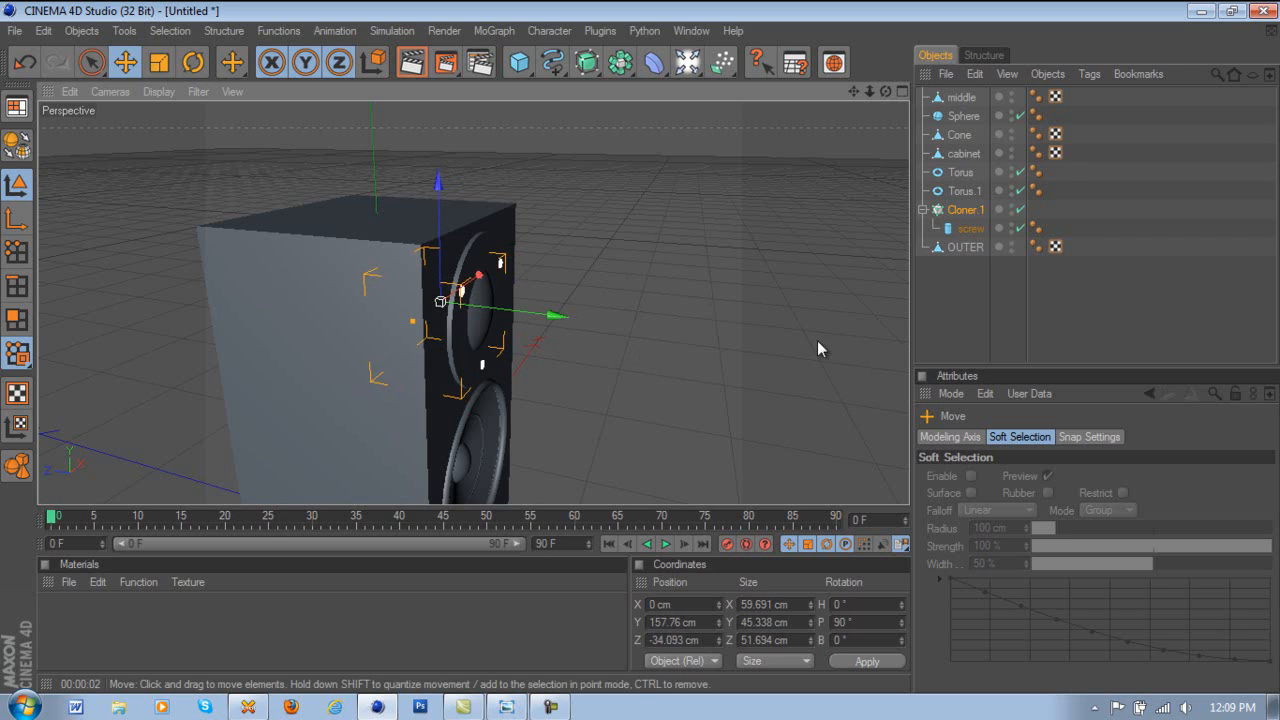
# - Set the radius of the screw cylinder inside Cloner.1 to 0.331 cm
pyautogui.click(970, 228)
pyautogui.click(1050, 477)
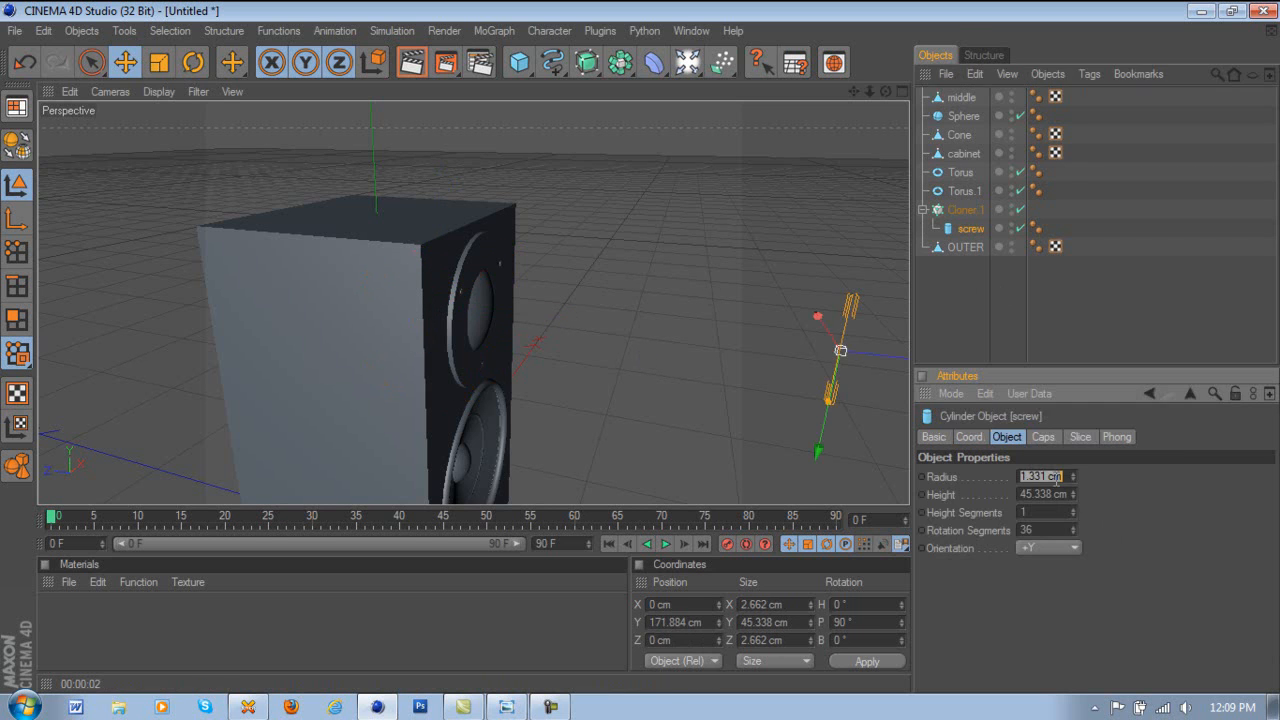
pyautogui.write('0.331')
pyautogui.press('Return')
pyautogui.scroll(3, 699, 347)
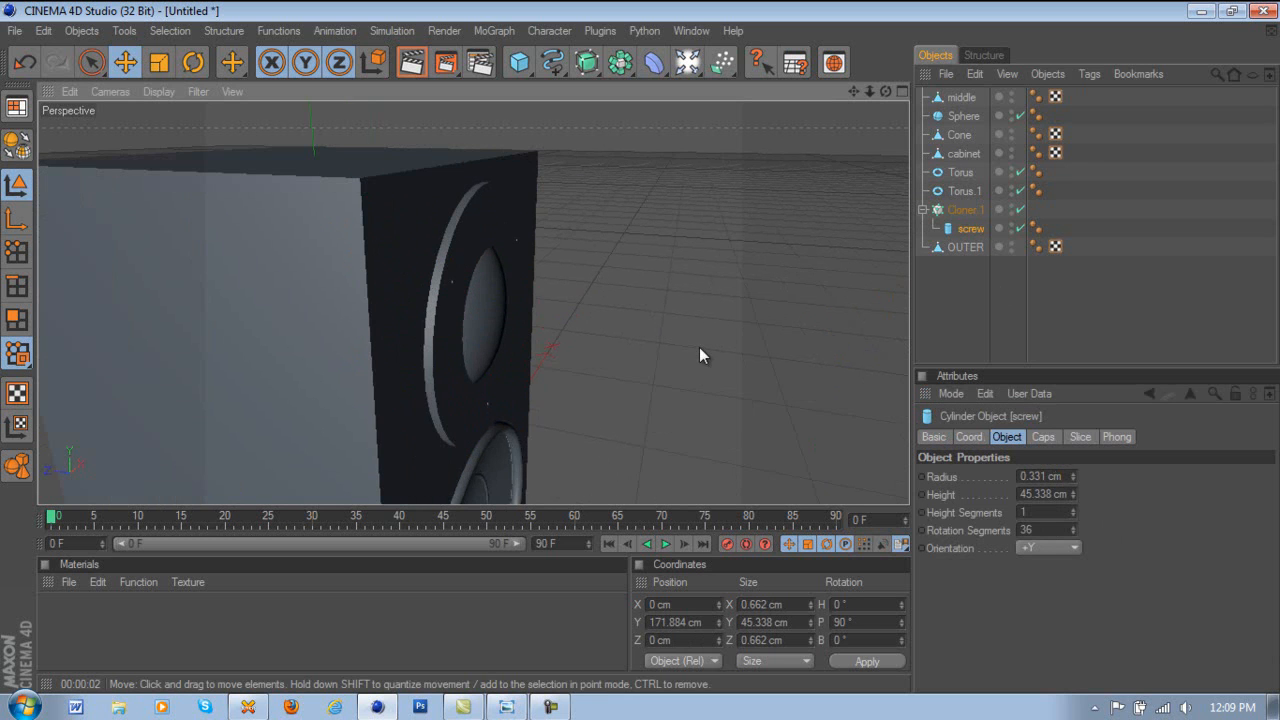
pyautogui.moveTo(885, 91); pyautogui.dragTo(649, 347)
pyautogui.moveTo(853, 91); pyautogui.dragTo(634, 345)
pyautogui.click(1018, 301)
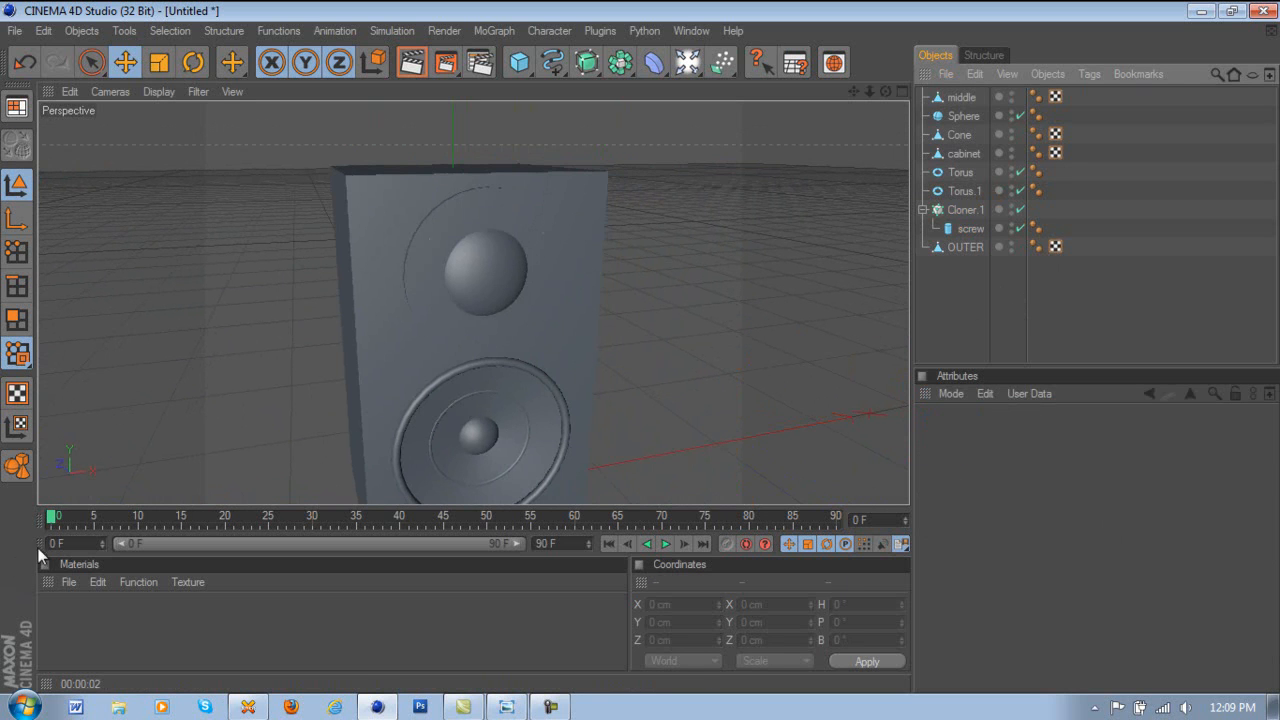
# - Create a new material with a near-black colour (RGB 27, 27, 27) and reflection enabled at 21% brightness
pyautogui.click(65, 613)
pyautogui.doubleClick(65, 613)
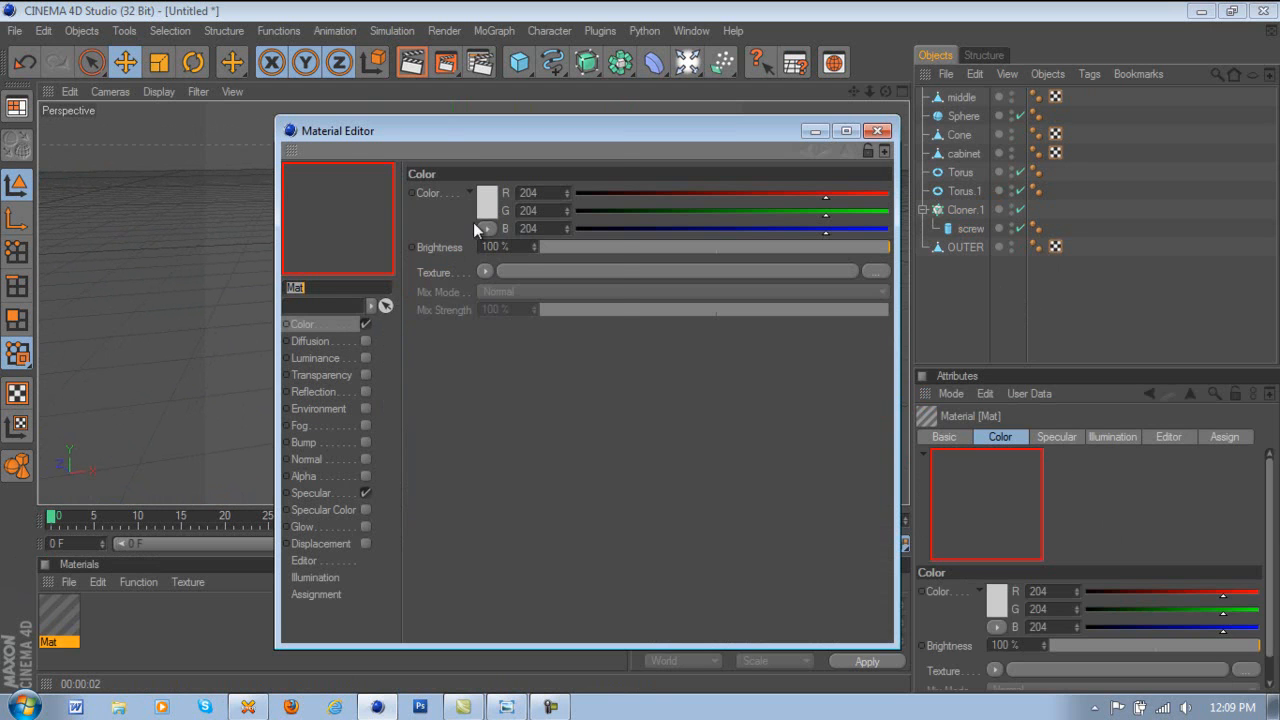
pyautogui.click(484, 203)
pyautogui.moveTo(480, 205); pyautogui.dragTo(352, 224)
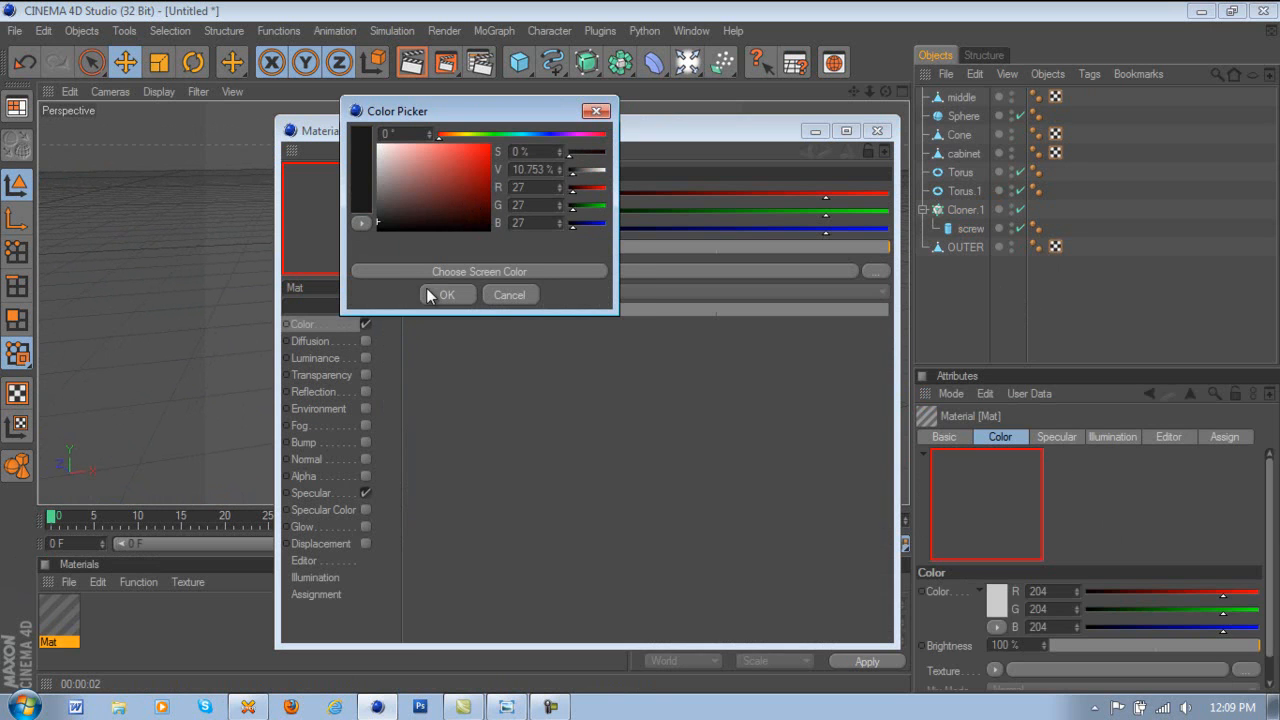
pyautogui.click(438, 295)
pyautogui.click(365, 392)
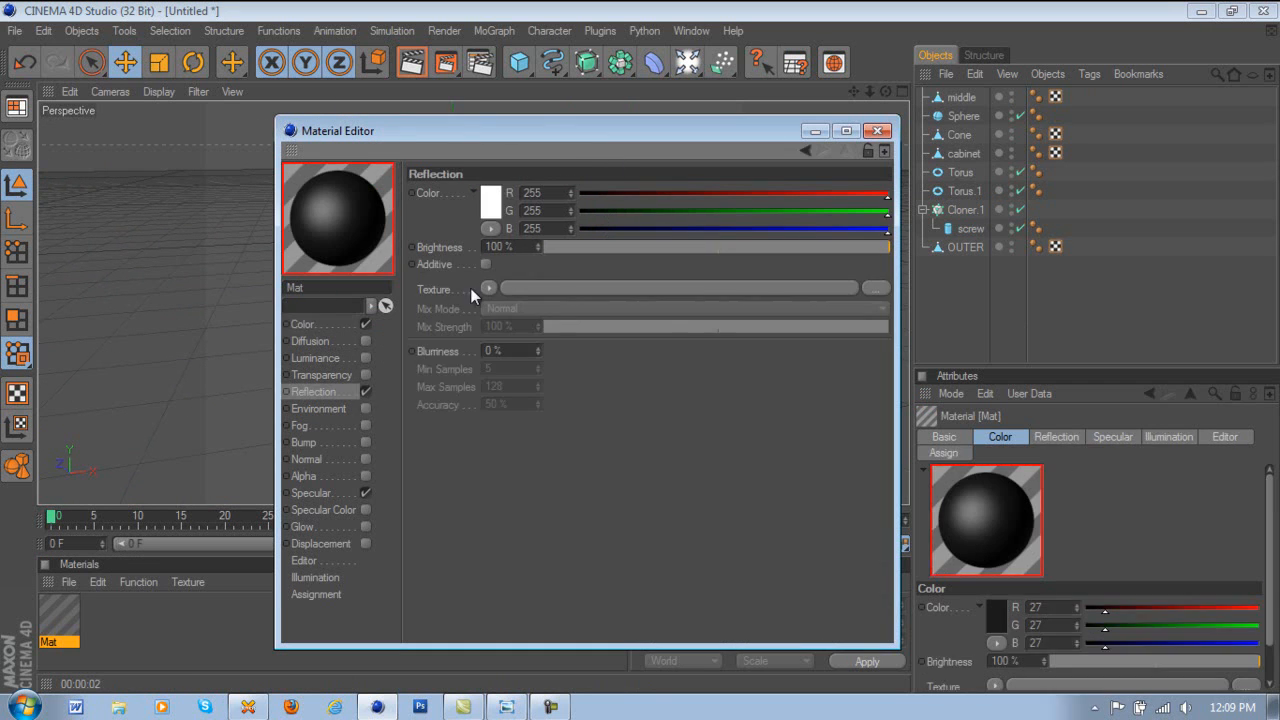
pyautogui.moveTo(719, 250); pyautogui.dragTo(617, 266)
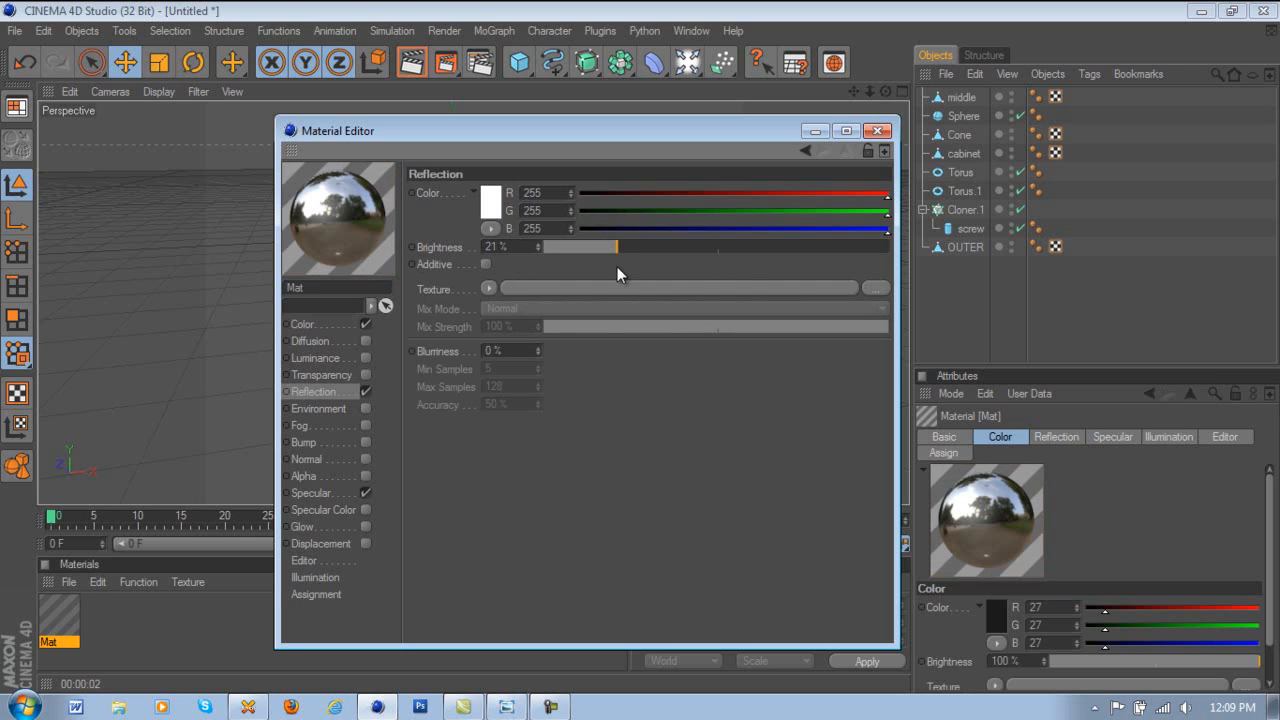
# - Add a Fresnel texture to the near-black material's reflection with a mix strength of 10%
pyautogui.click(488, 289)
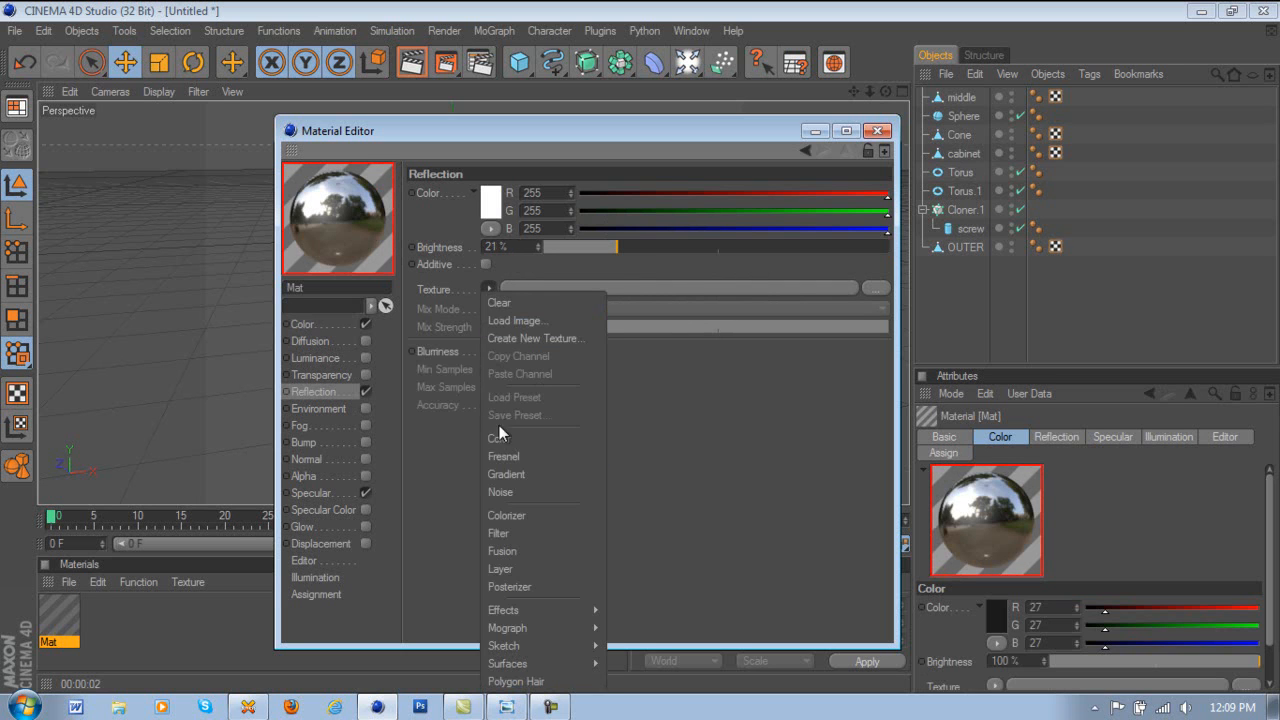
pyautogui.click(512, 472)
pyautogui.moveTo(570, 374); pyautogui.dragTo(578, 377)
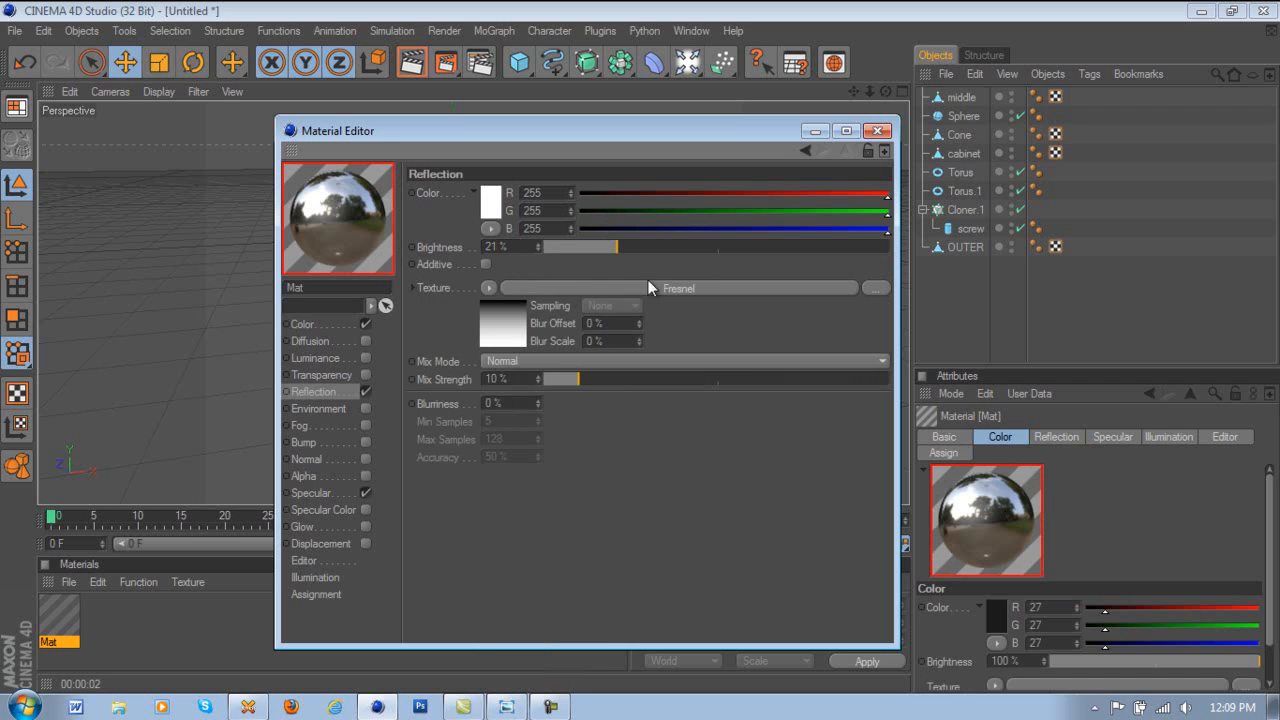
pyautogui.click(877, 131)
# - Apply the near-black material to the cabinet and make a duplicate of that material
pyautogui.moveTo(59, 613); pyautogui.dragTo(370, 330)
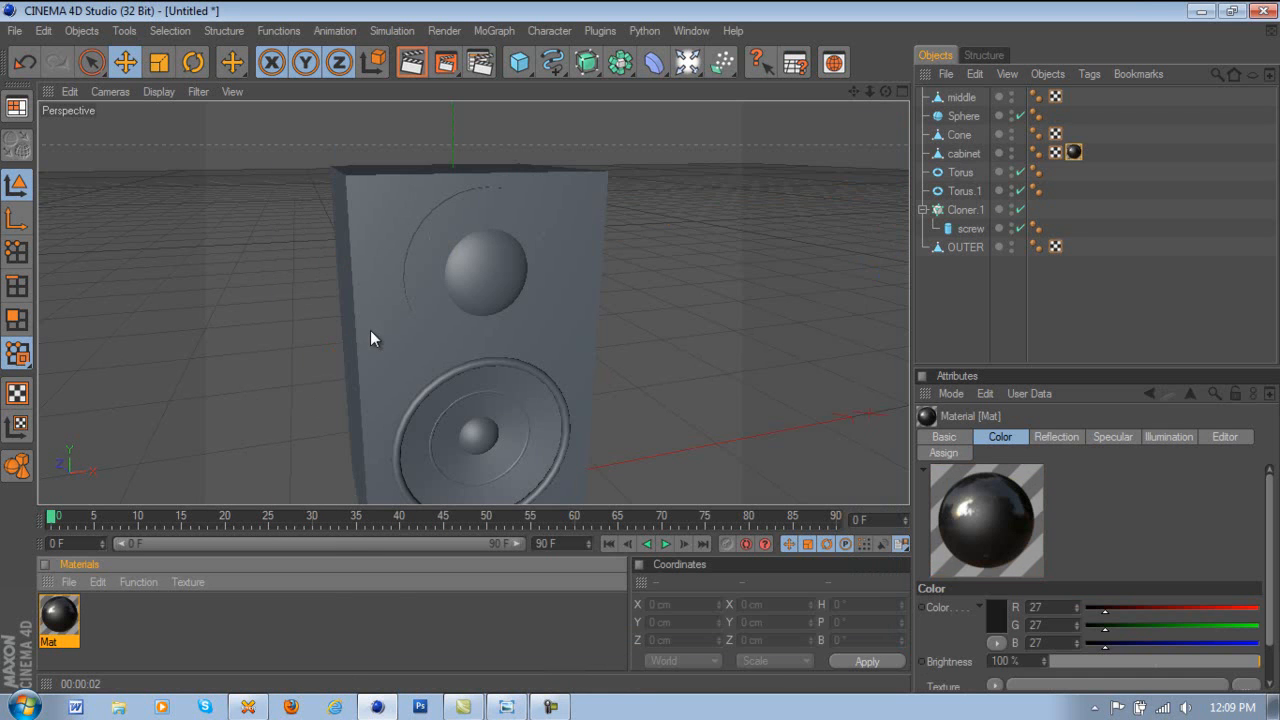
pyautogui.moveTo(886, 92); pyautogui.dragTo(640, 349)
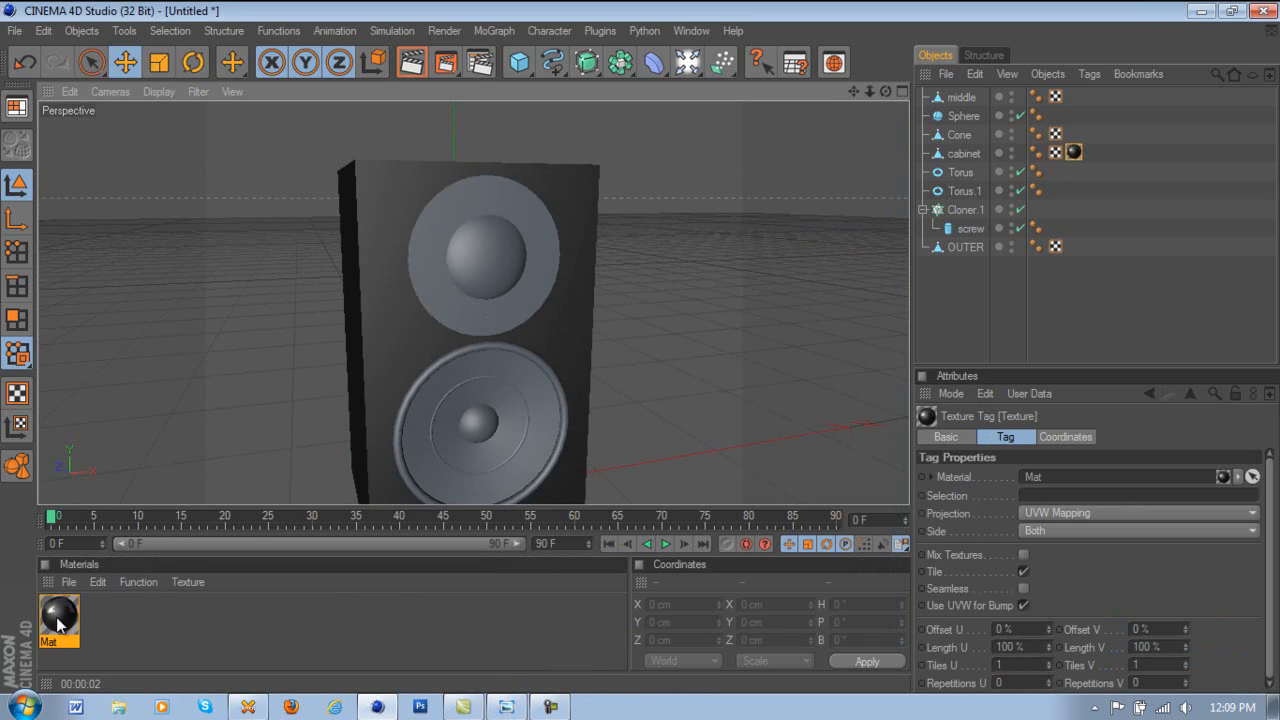
pyautogui.keyDown('ctrl'); pyautogui.moveTo(57, 622); pyautogui.dragTo(103, 620); pyautogui.keyUp('ctrl')
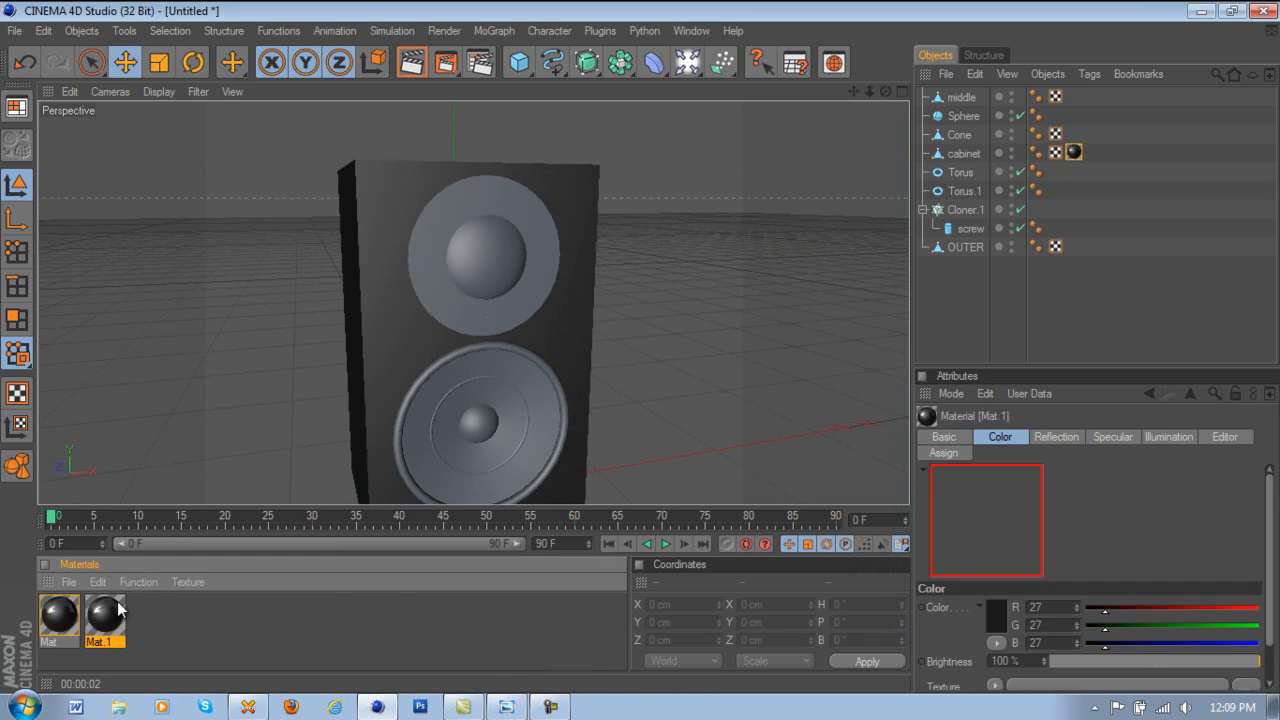
# - Set the original near-black material's reflection brightness and mix strength to 7%, and apply it to the lower speaker's outer ring
pyautogui.click(65, 614)
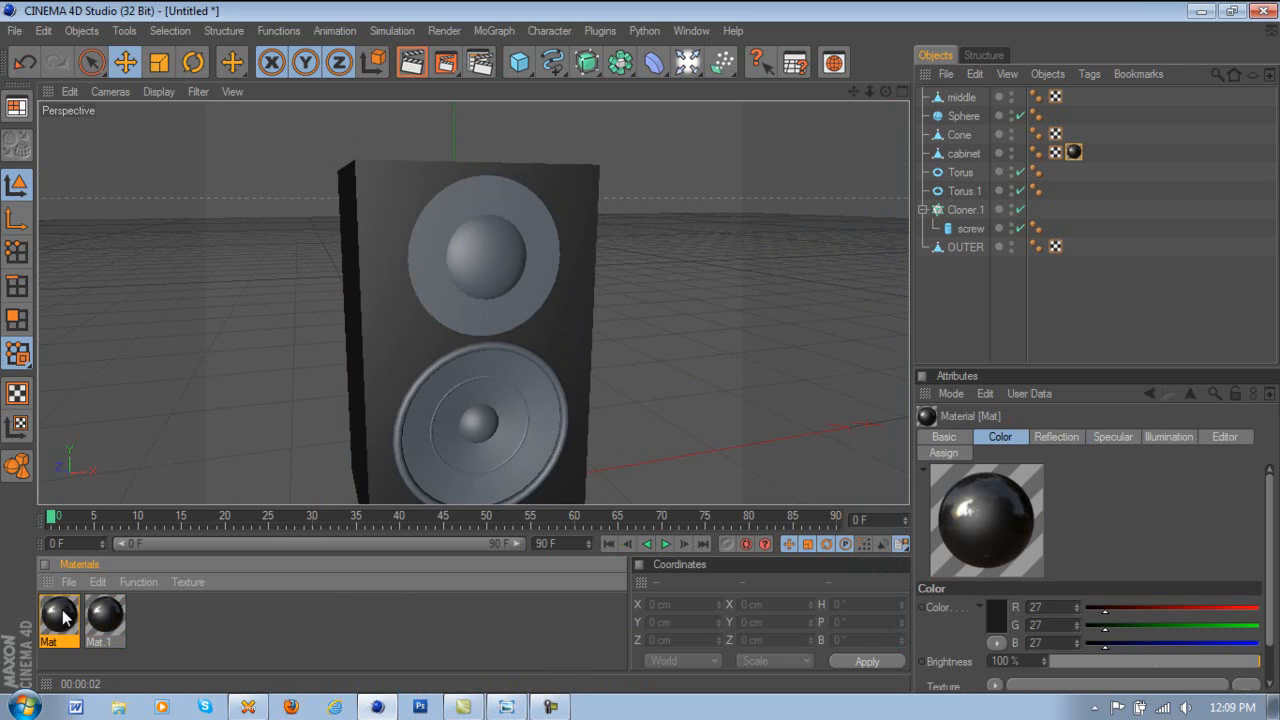
pyautogui.doubleClick(62, 614)
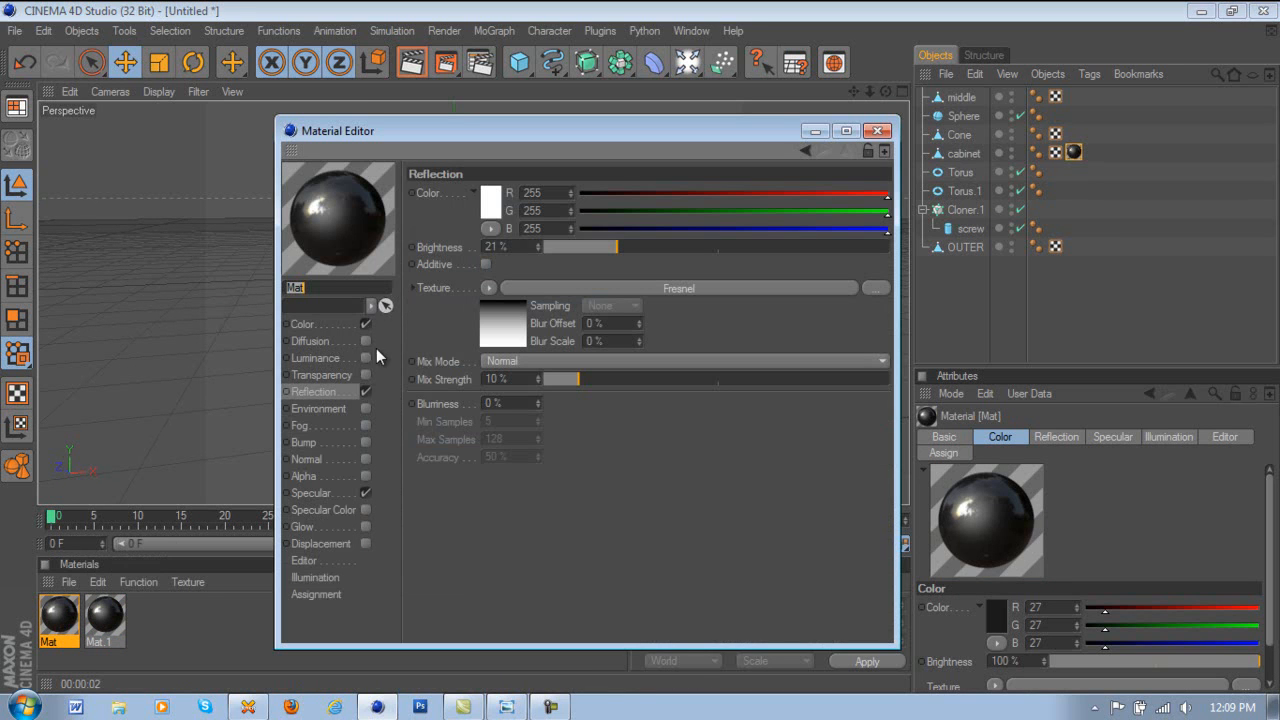
pyautogui.click(567, 248)
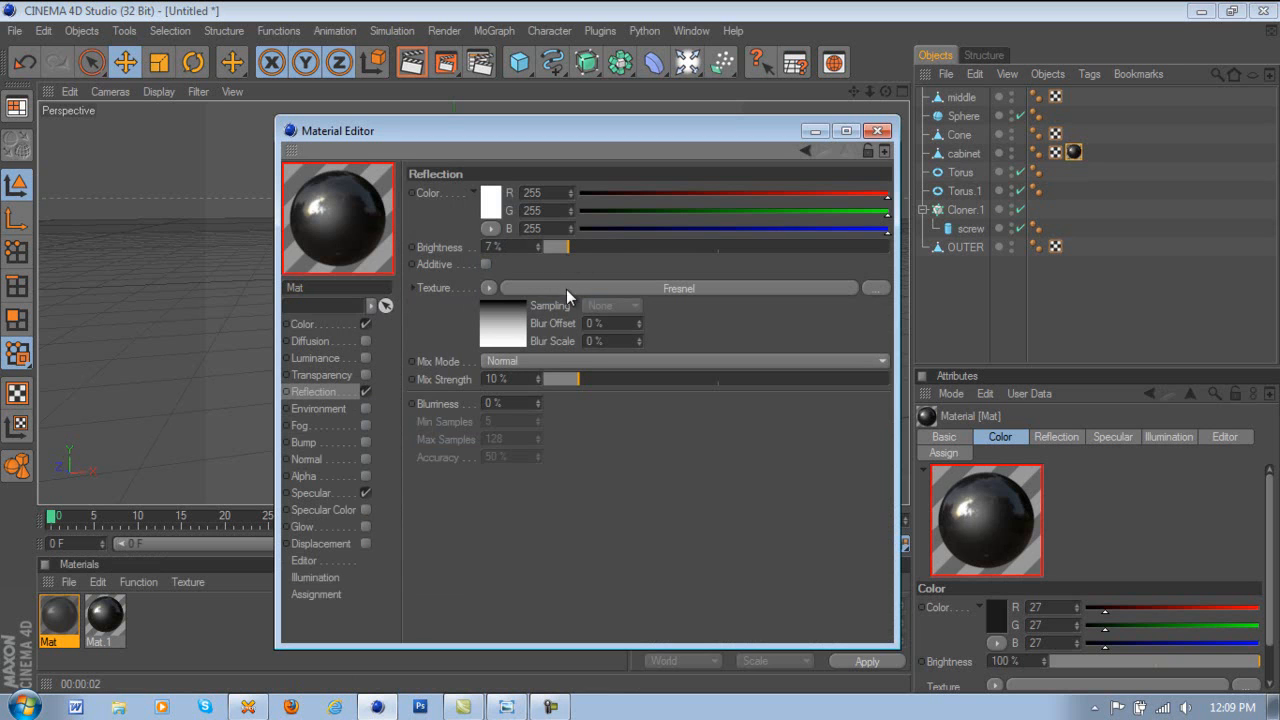
pyautogui.click(567, 383)
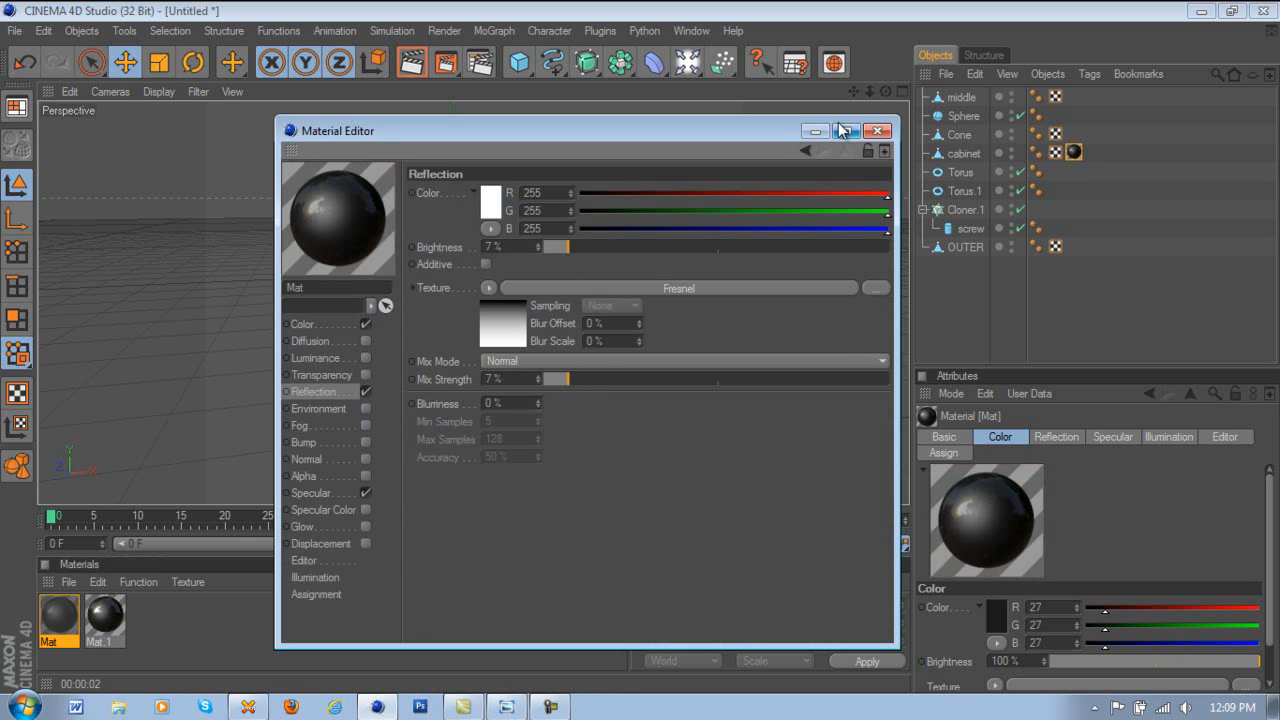
pyautogui.click(870, 131)
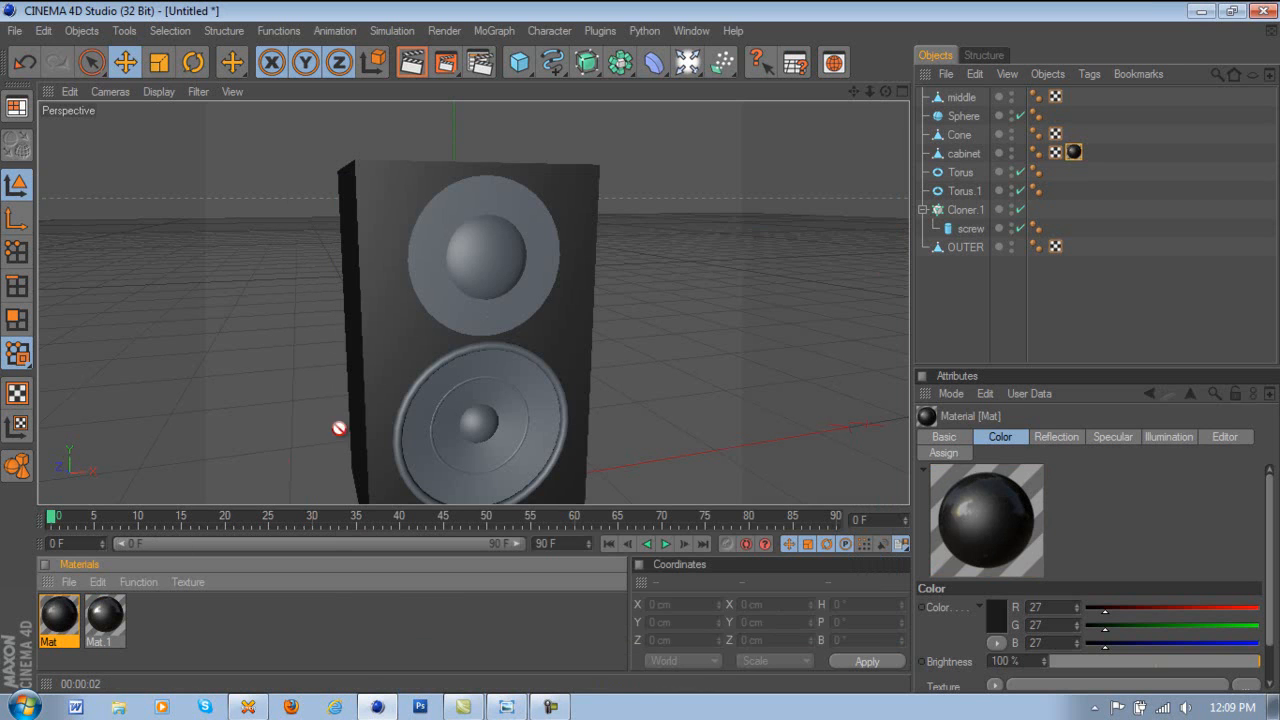
pyautogui.moveTo(402, 406); pyautogui.dragTo(402, 407)
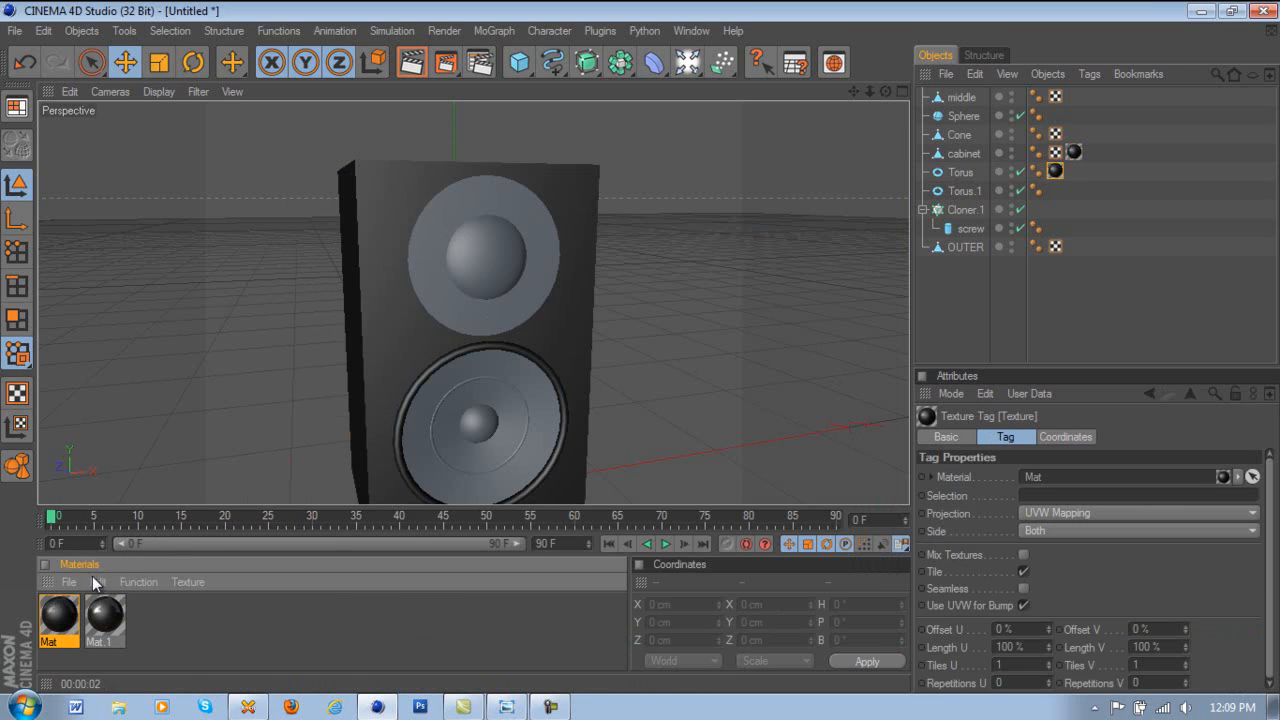
# - Create a new material with a medium-grey colour (RGB 106, 106, 106)
pyautogui.doubleClick(176, 601)
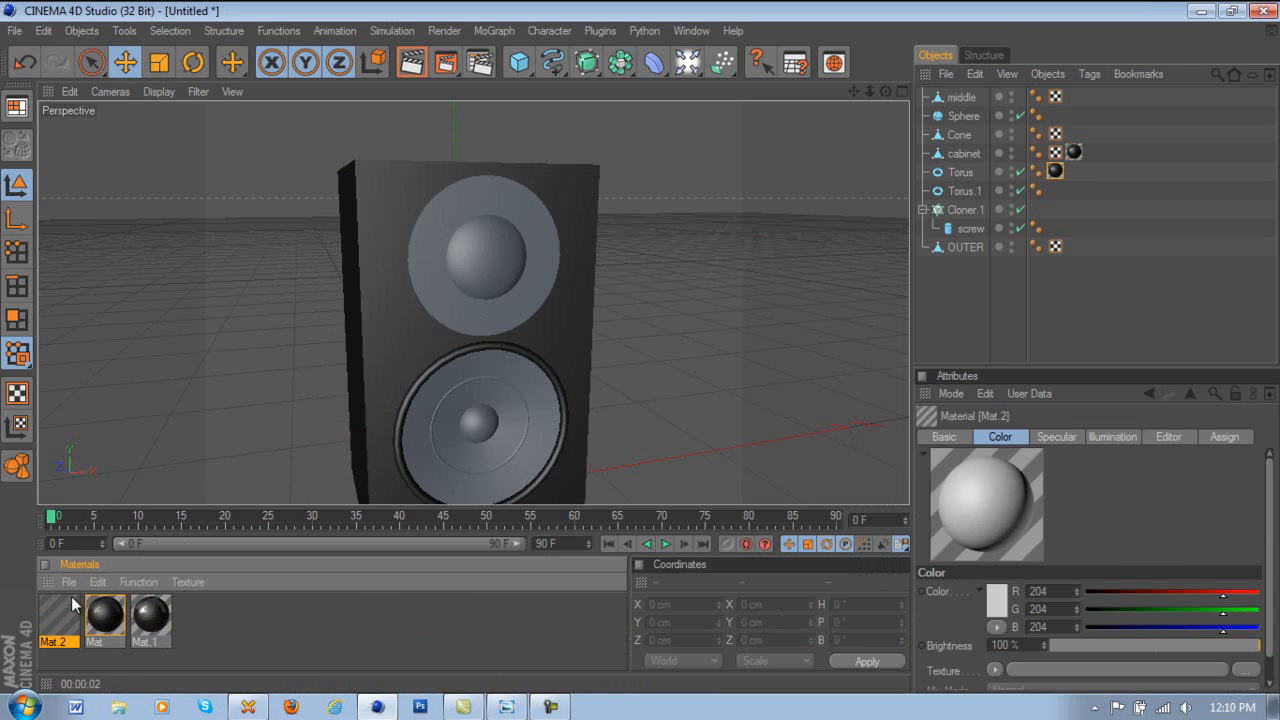
pyautogui.doubleClick(58, 612)
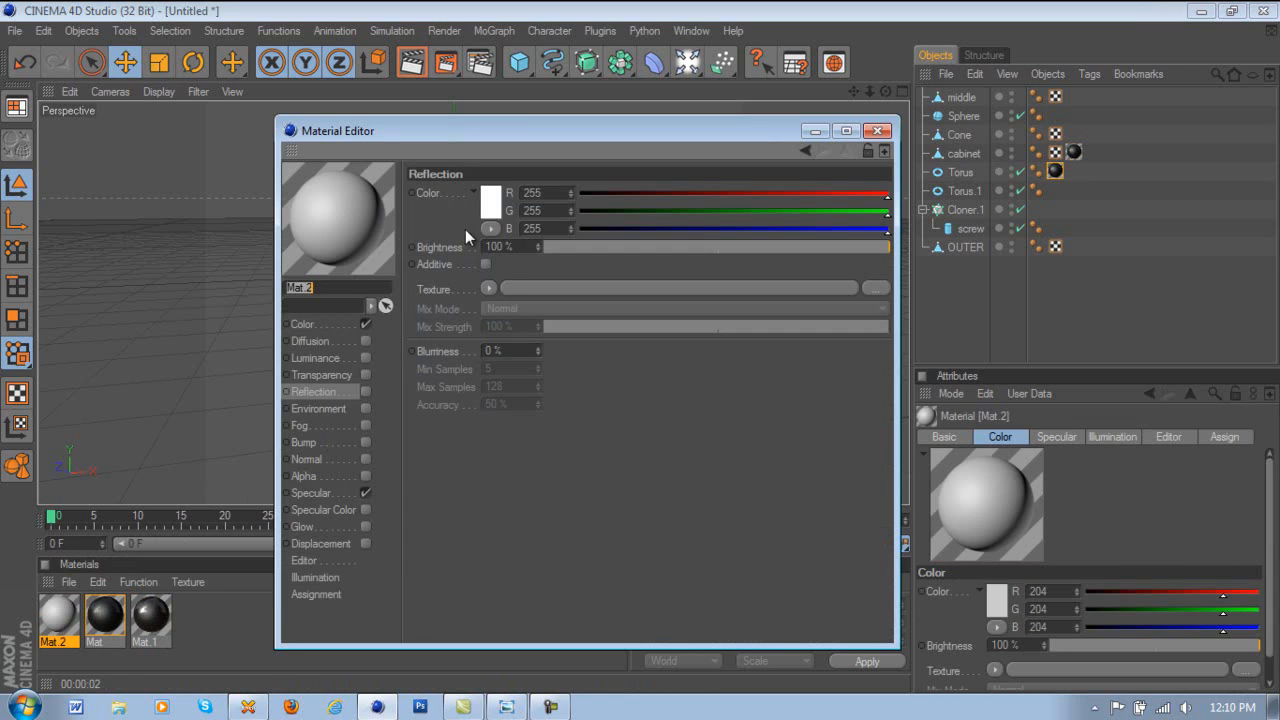
pyautogui.click(320, 328)
pyautogui.click(487, 210)
pyautogui.moveTo(386, 206); pyautogui.dragTo(381, 199)
pyautogui.click(452, 298)
# - Enable the grey material's reflection at 6% brightness with a Fresnel texture at 2% mix strength
pyautogui.click(365, 391)
pyautogui.click(563, 250)
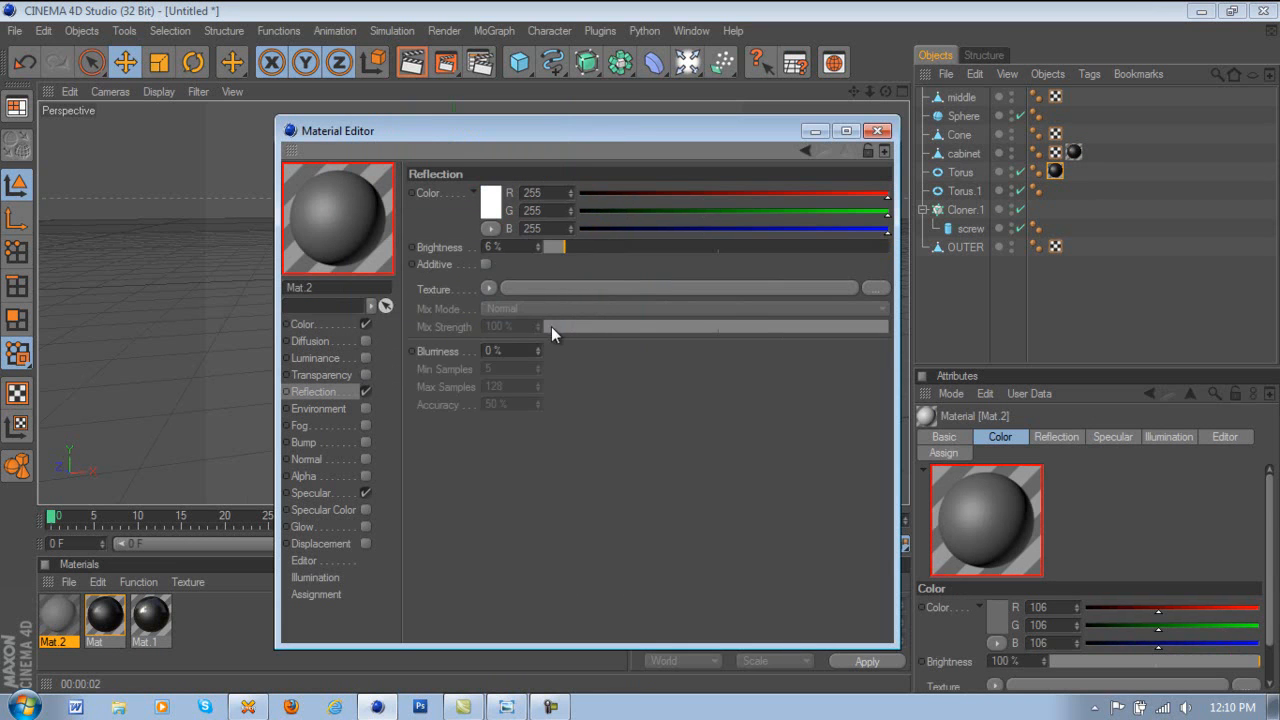
pyautogui.click(489, 288)
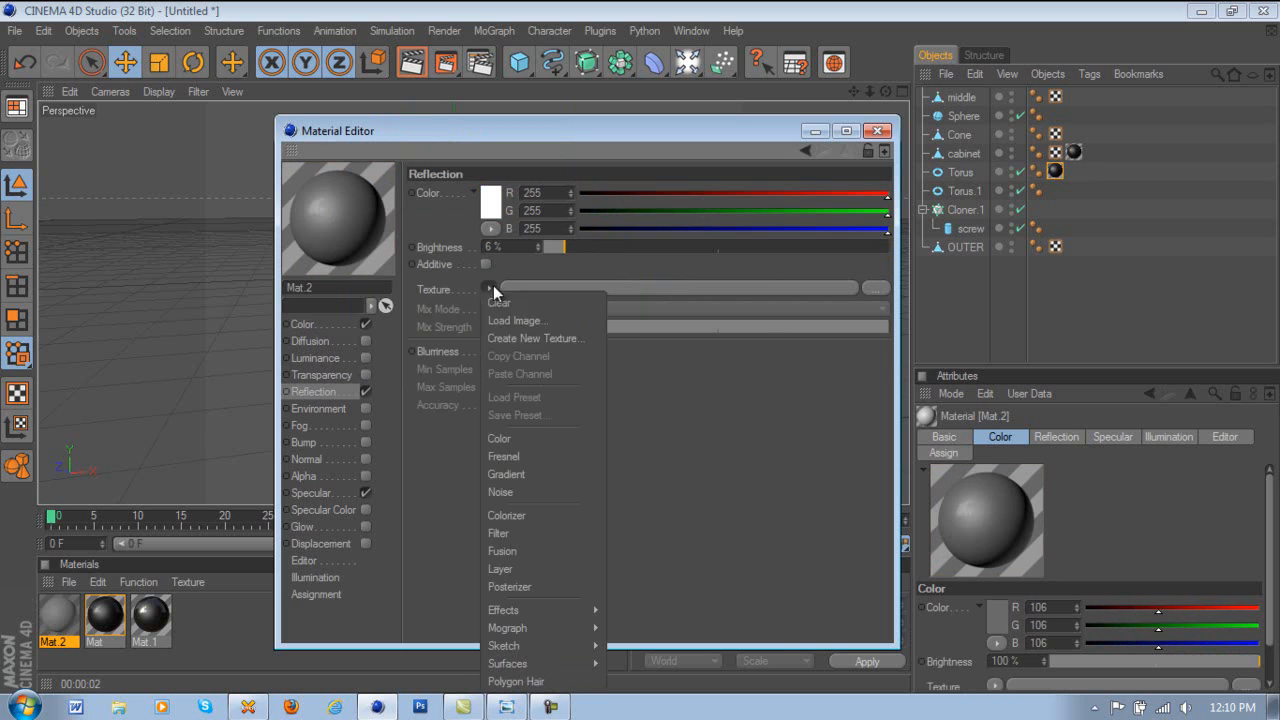
pyautogui.click(520, 456)
pyautogui.click(543, 381)
pyautogui.click(548, 381)
pyautogui.click(548, 381)
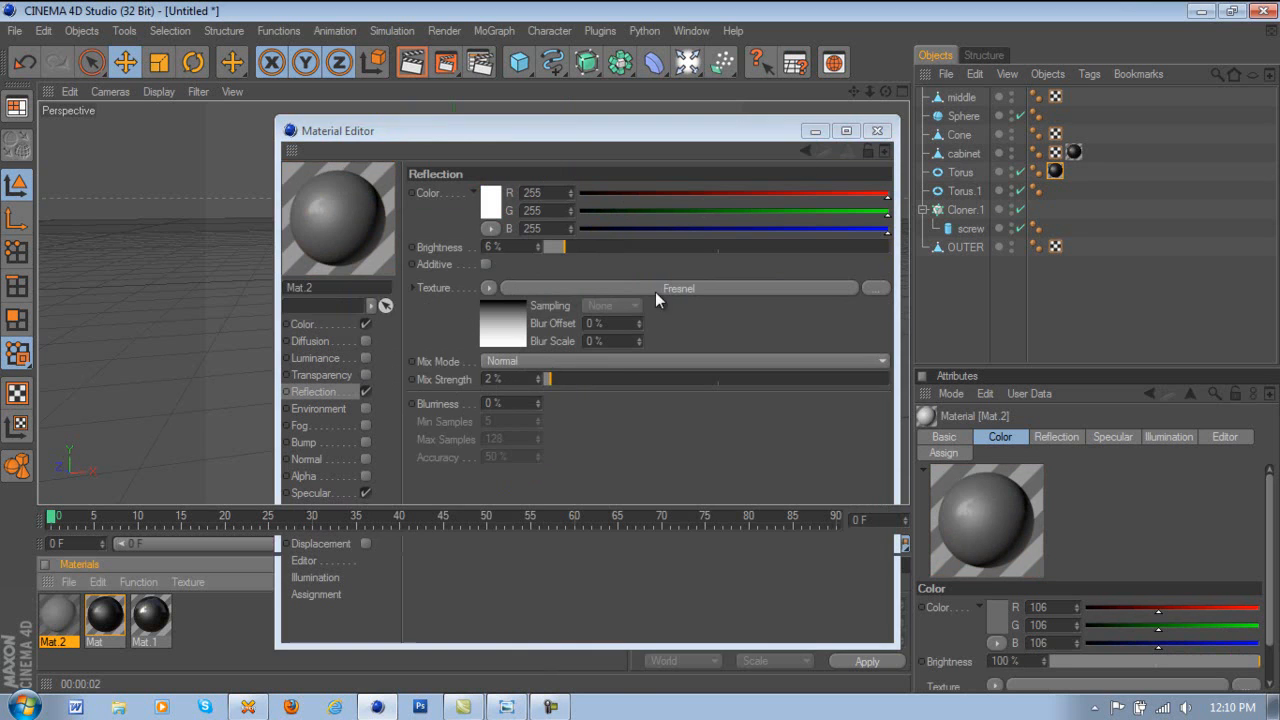
pyautogui.click(877, 130)
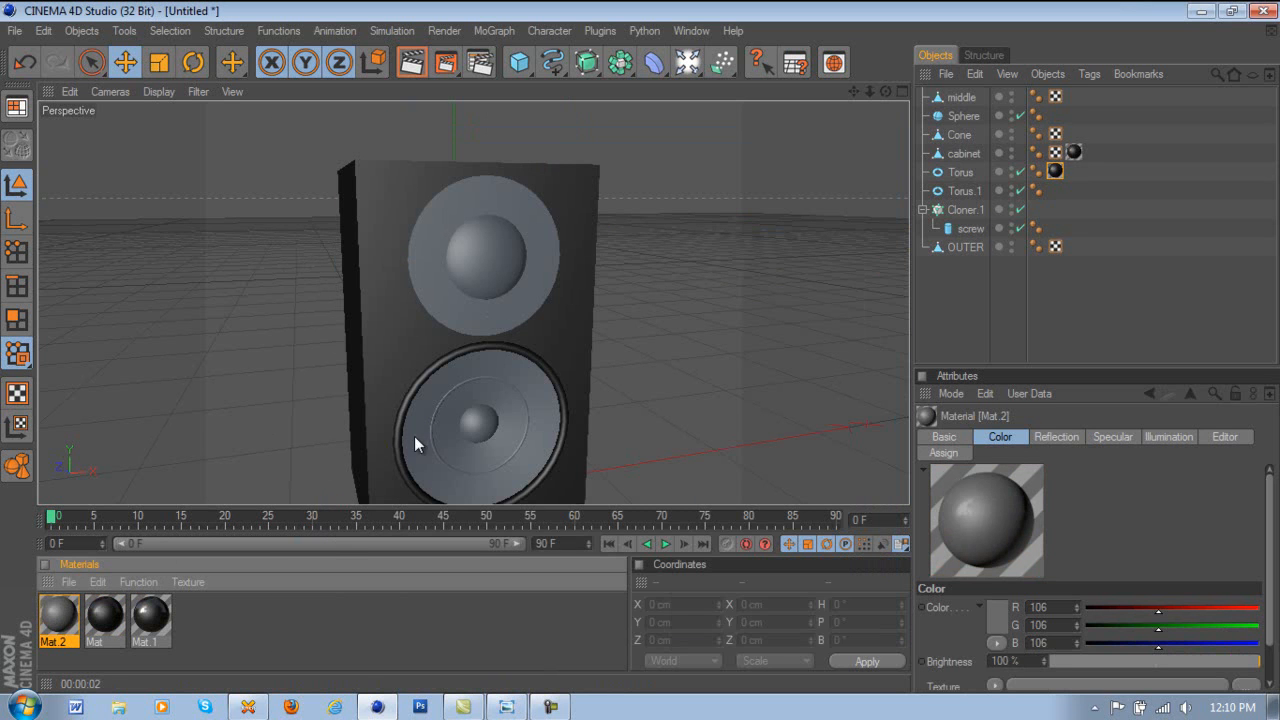
# - Apply the grey material to the lower speaker's cone and to its thin inner ring, Torus.1
pyautogui.moveTo(414, 434); pyautogui.dragTo(414, 434)
pyautogui.moveTo(56, 610); pyautogui.dragTo(259, 519)
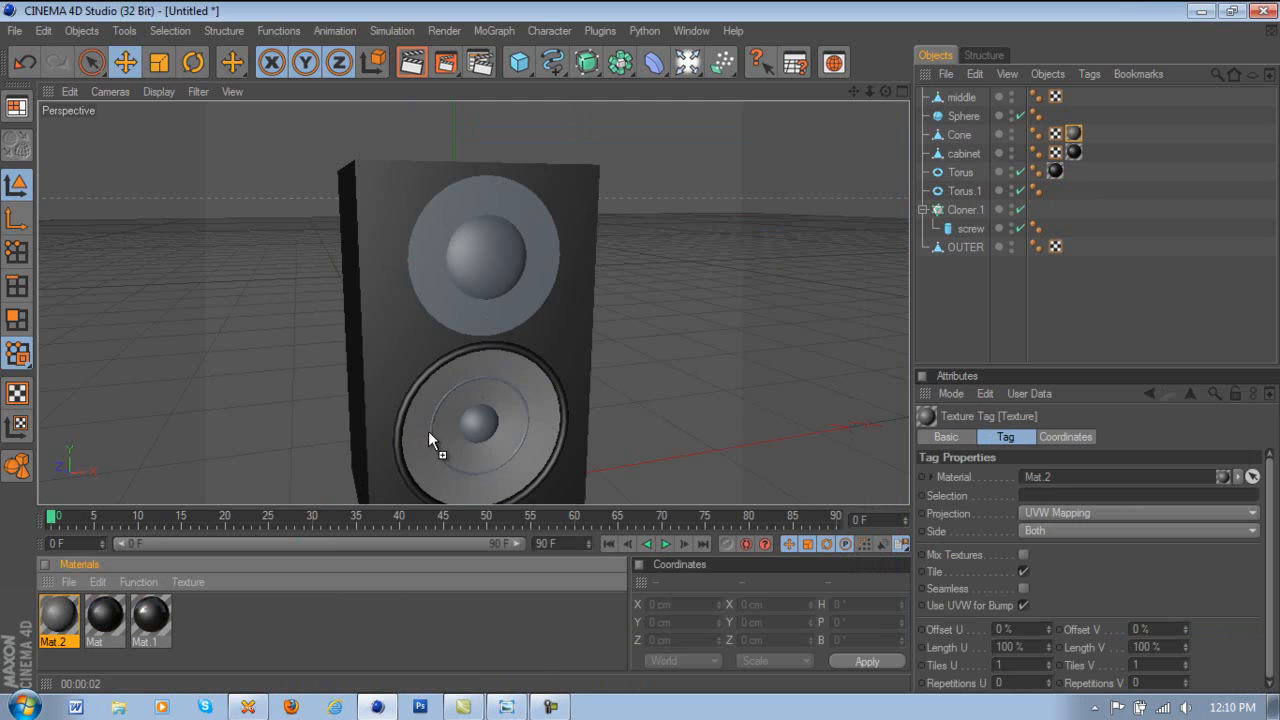
pyautogui.moveTo(430, 427); pyautogui.dragTo(430, 428)
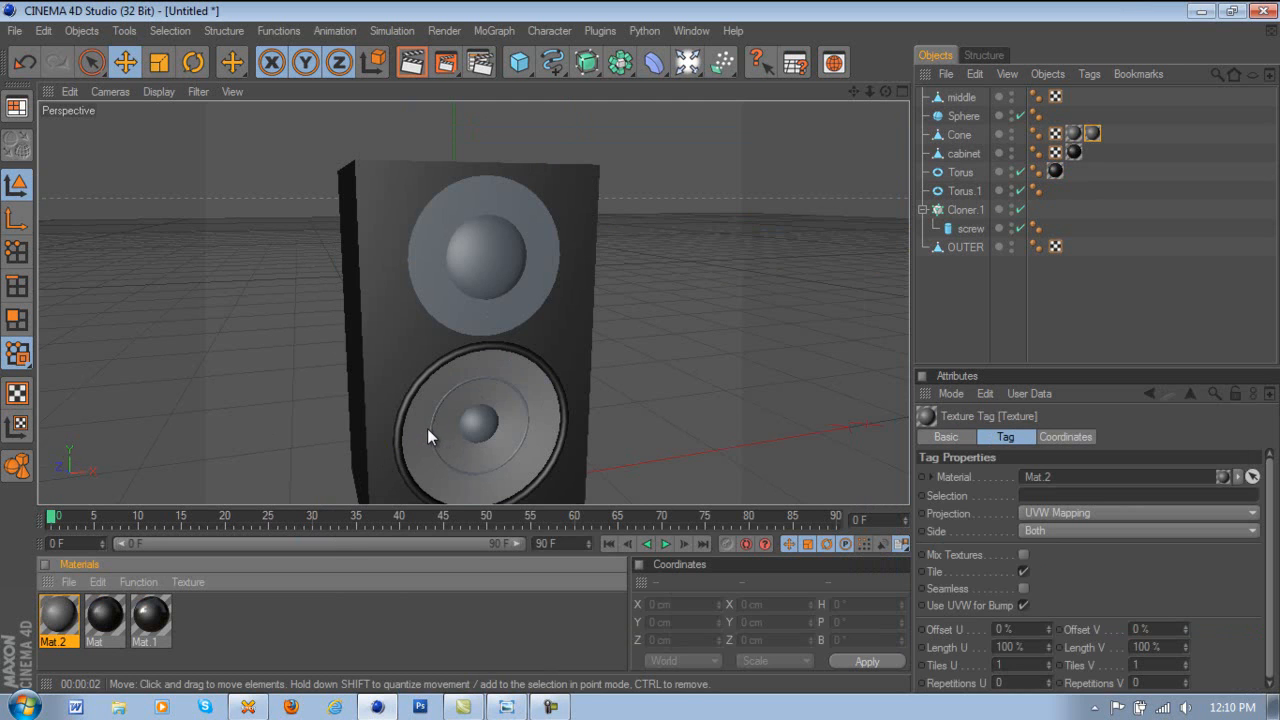
pyautogui.scroll(5, 427, 428)
pyautogui.scroll(-5, 835, 160)
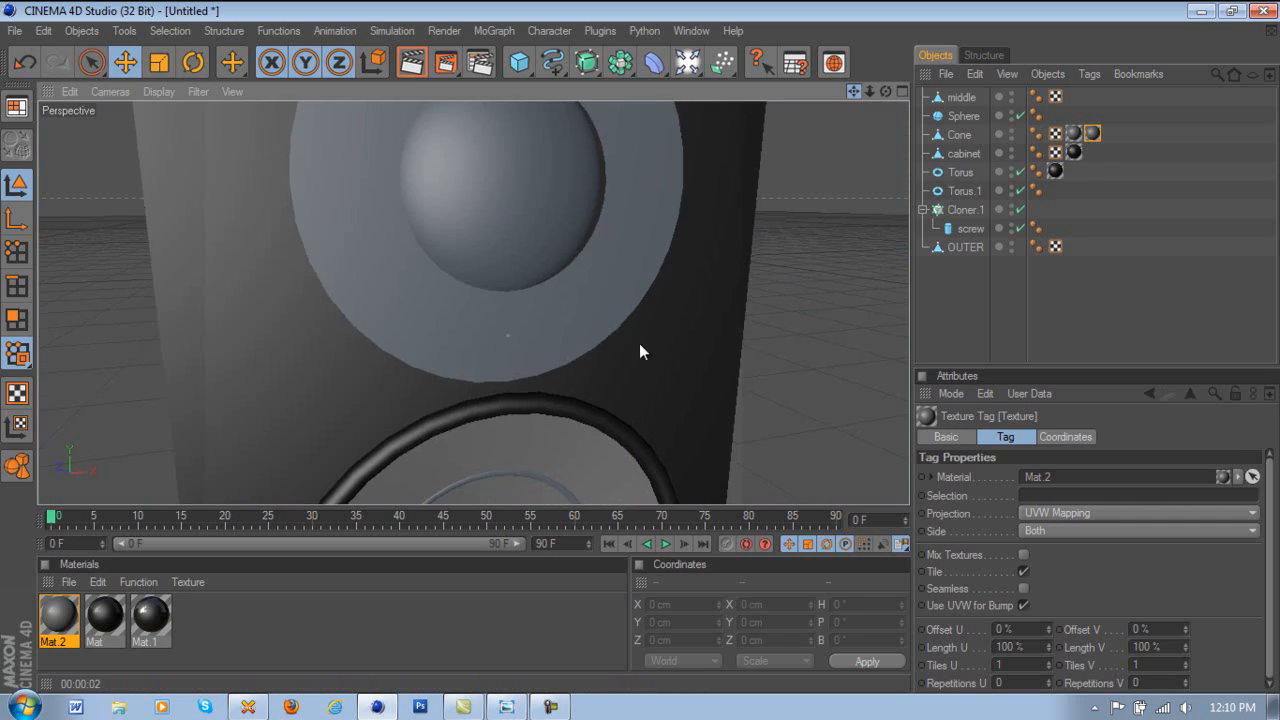
pyautogui.moveTo(855, 90); pyautogui.dragTo(642, 340)
pyautogui.moveTo(59, 627); pyautogui.dragTo(323, 373)
pyautogui.moveTo(402, 309); pyautogui.dragTo(407, 306)
# - Create a new material with a near-white colour (RGB 235, 235, 235)
pyautogui.doubleClick(206, 612)
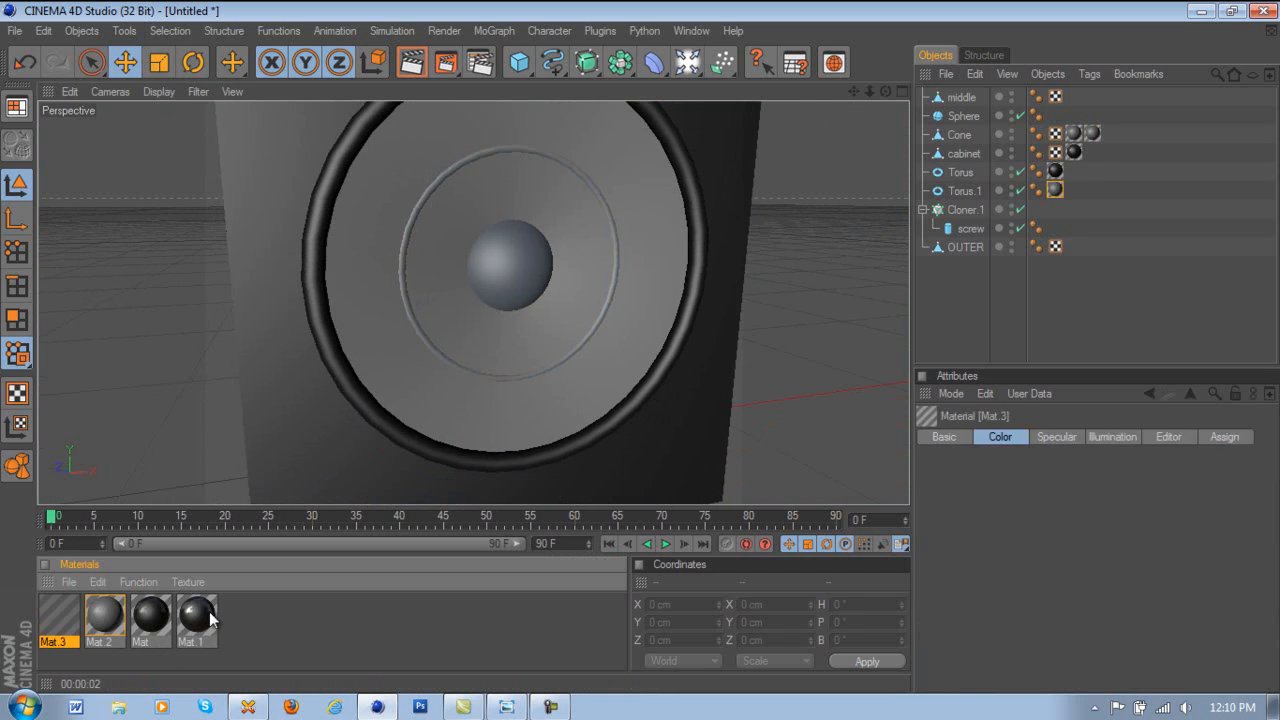
pyautogui.doubleClick(58, 620)
pyautogui.click(316, 324)
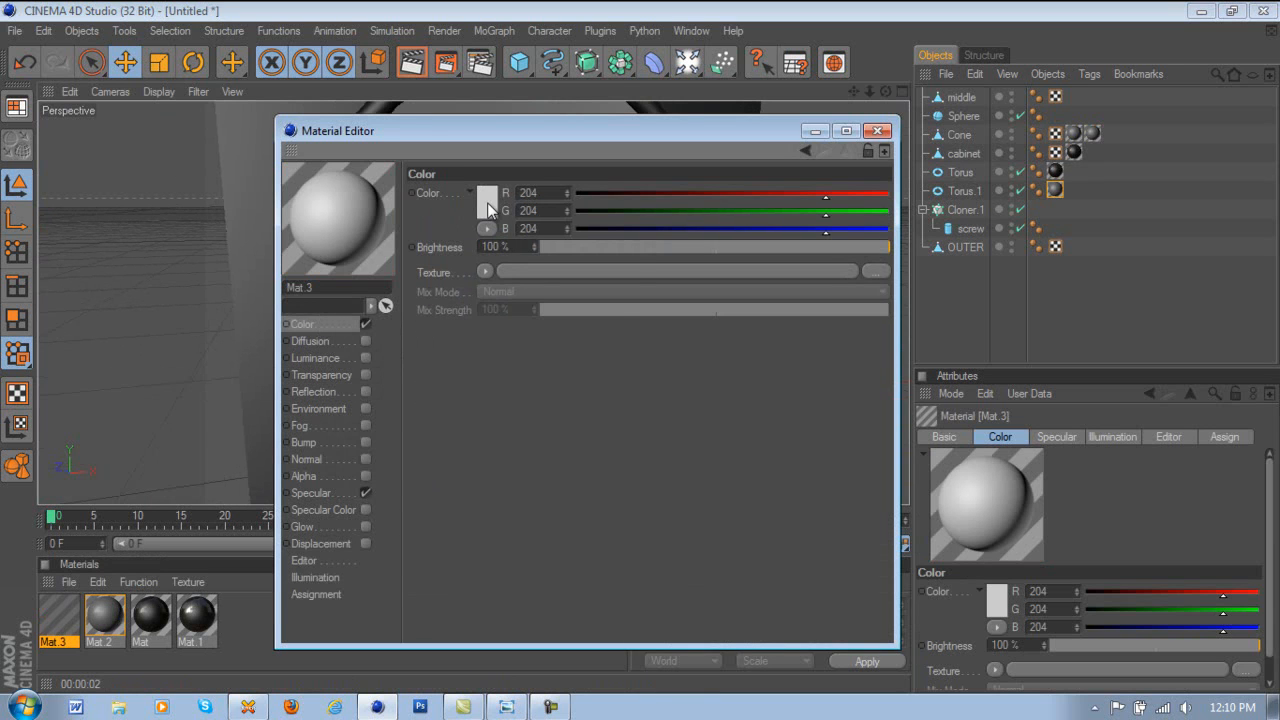
pyautogui.click(487, 202)
pyautogui.moveTo(428, 188); pyautogui.dragTo(373, 147)
pyautogui.click(454, 292)
# - Enable the near-white material's reflection at 74% brightness with Fresnel at 59% mix strength, and apply it to the lower speaker's centre sphere
pyautogui.click(363, 393)
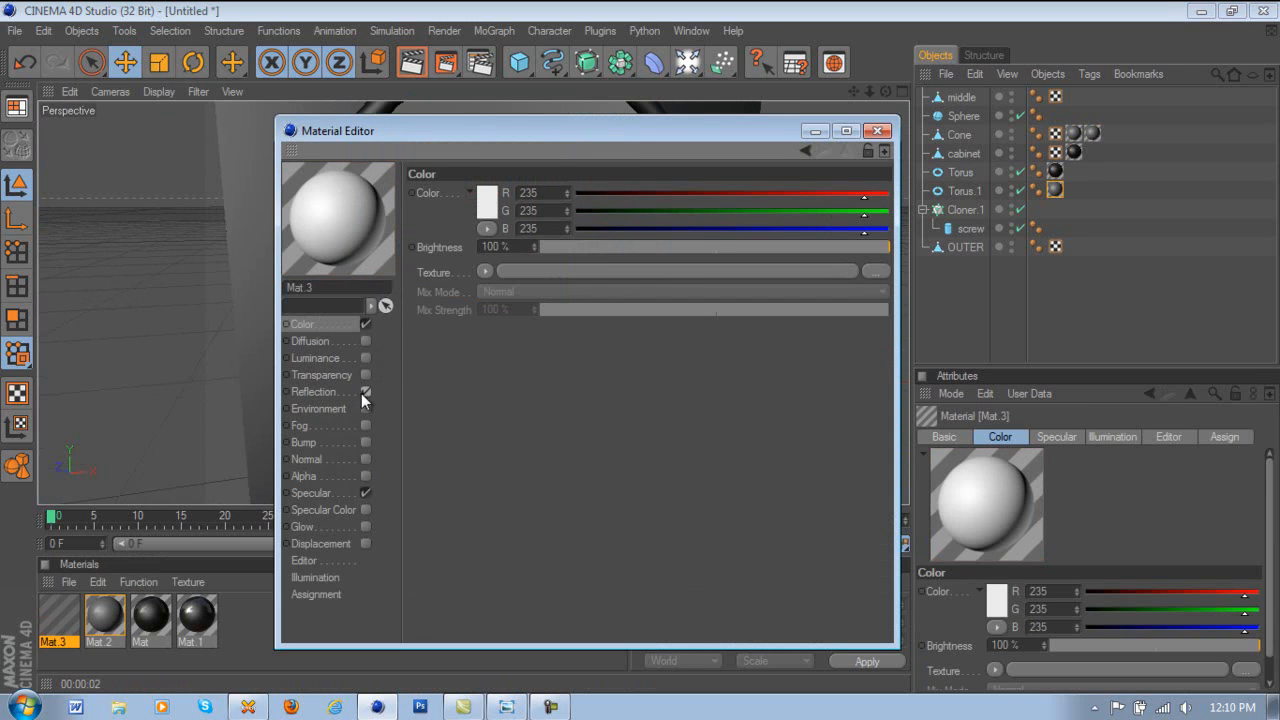
pyautogui.click(799, 250)
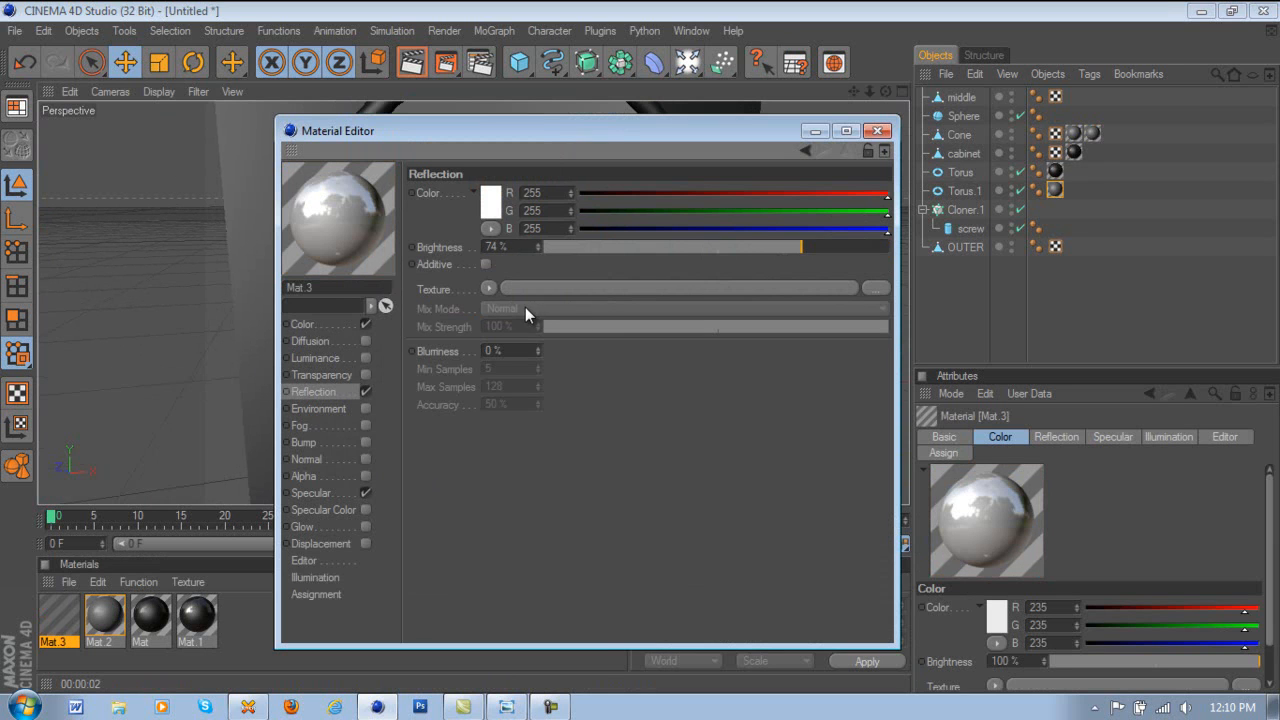
pyautogui.click(488, 289)
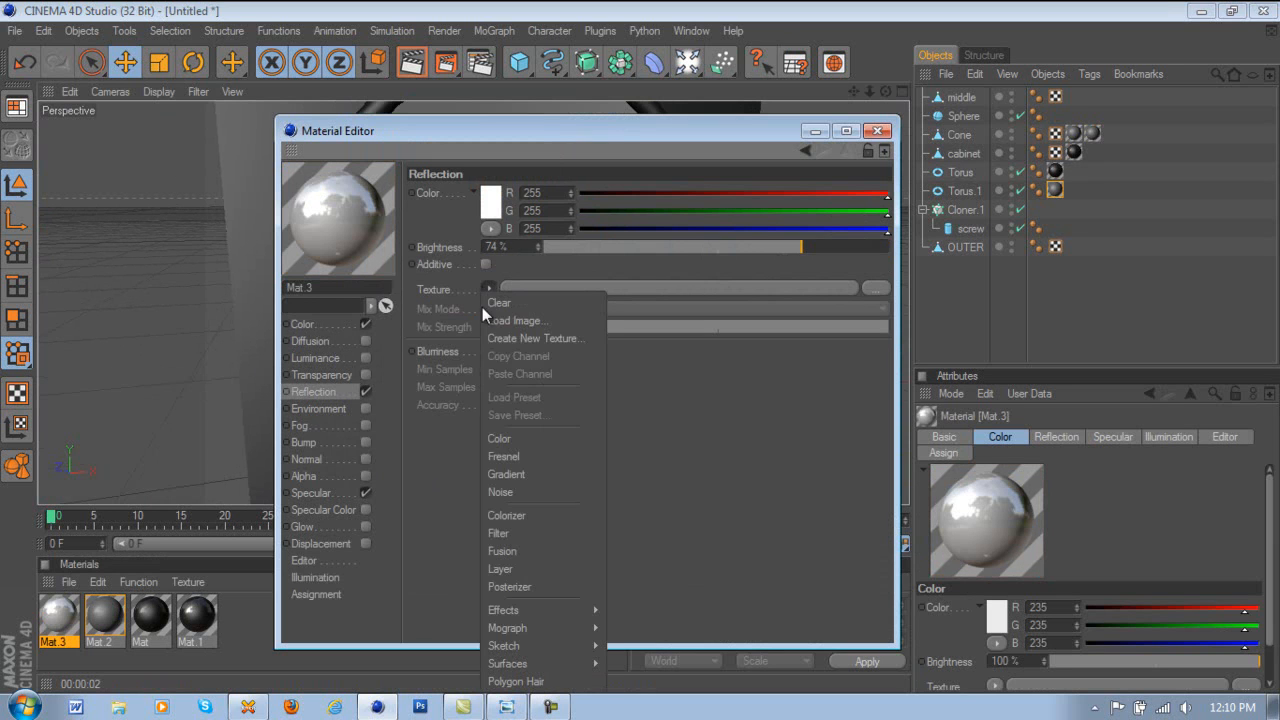
pyautogui.click(505, 455)
pyautogui.click(750, 380)
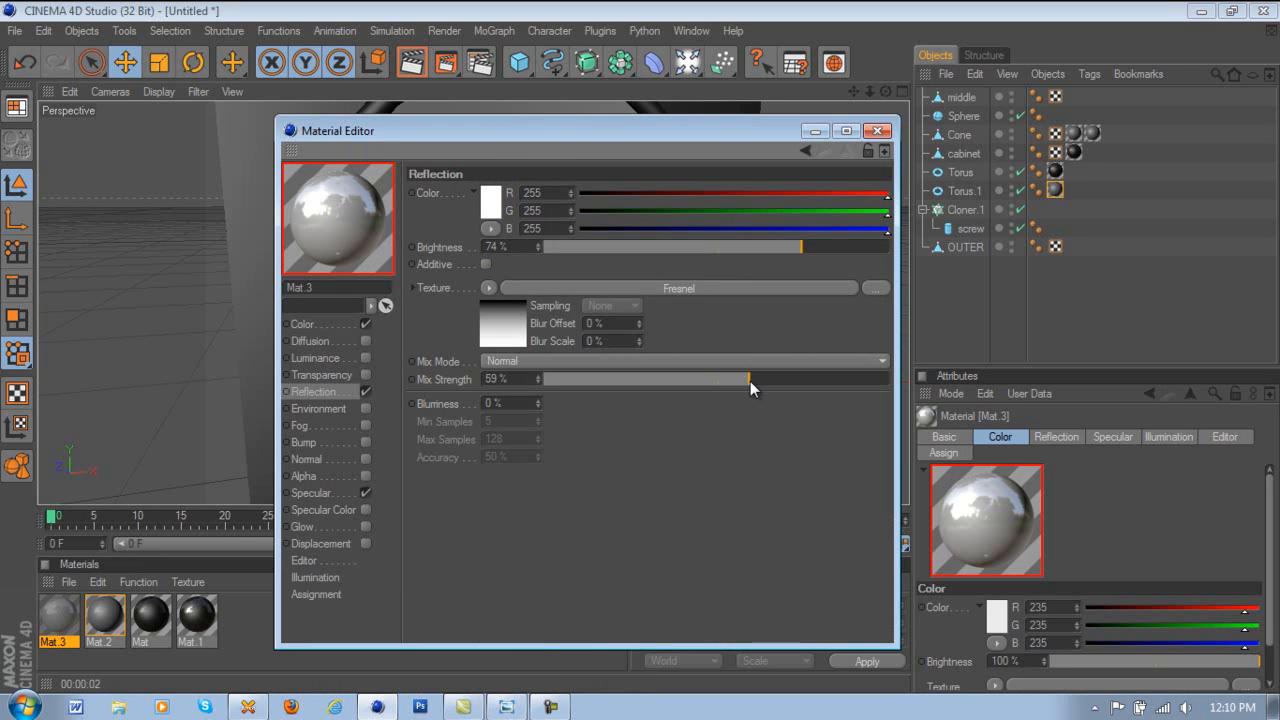
pyautogui.click(876, 131)
pyautogui.moveTo(62, 617); pyautogui.dragTo(508, 268)
pyautogui.scroll(8, 640, 355)
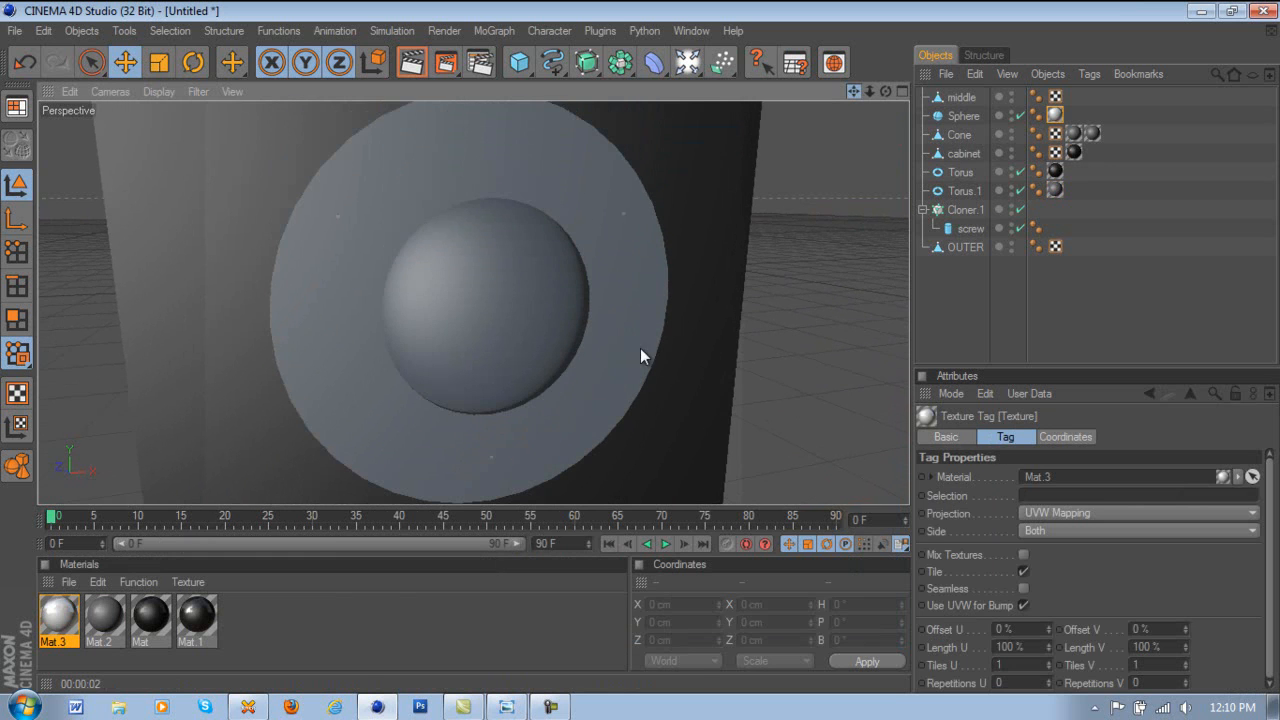
# - Create a chrome-like reflective material and apply it to the screw inside Cloner.1
pyautogui.doubleClick(255, 601)
pyautogui.doubleClick(70, 633)
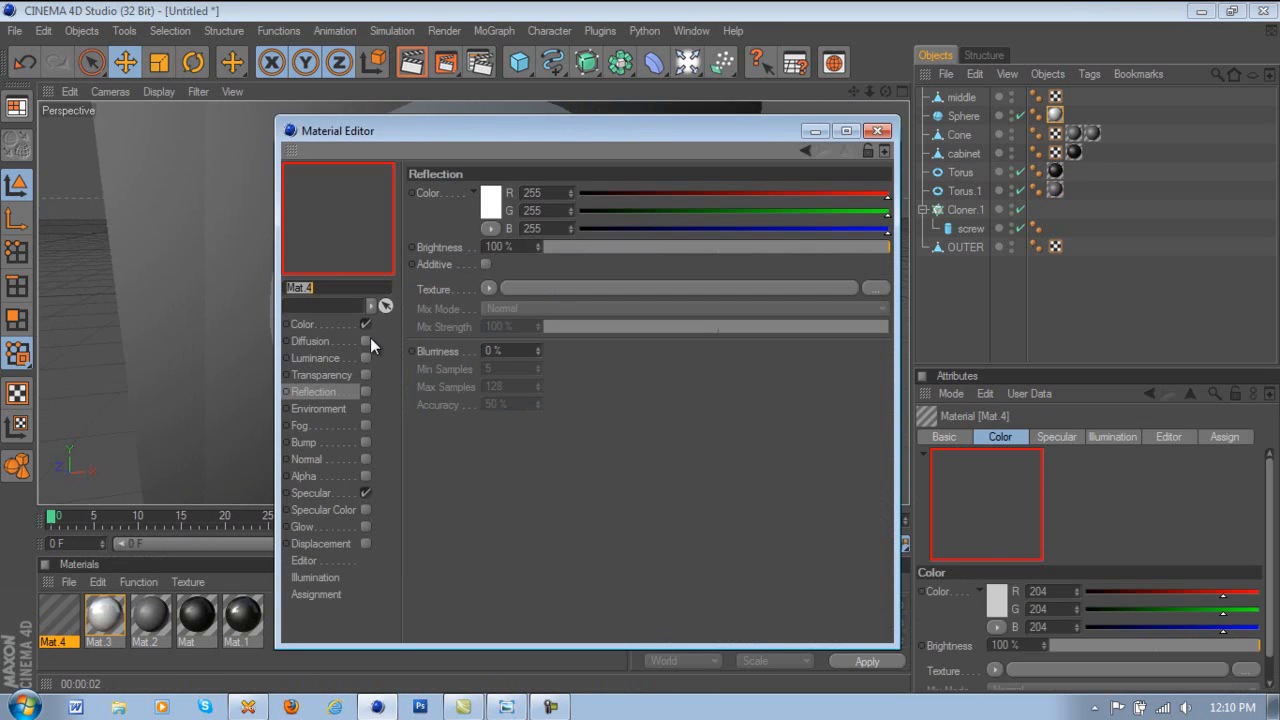
pyautogui.click(877, 131)
pyautogui.moveTo(64, 600); pyautogui.dragTo(972, 230)
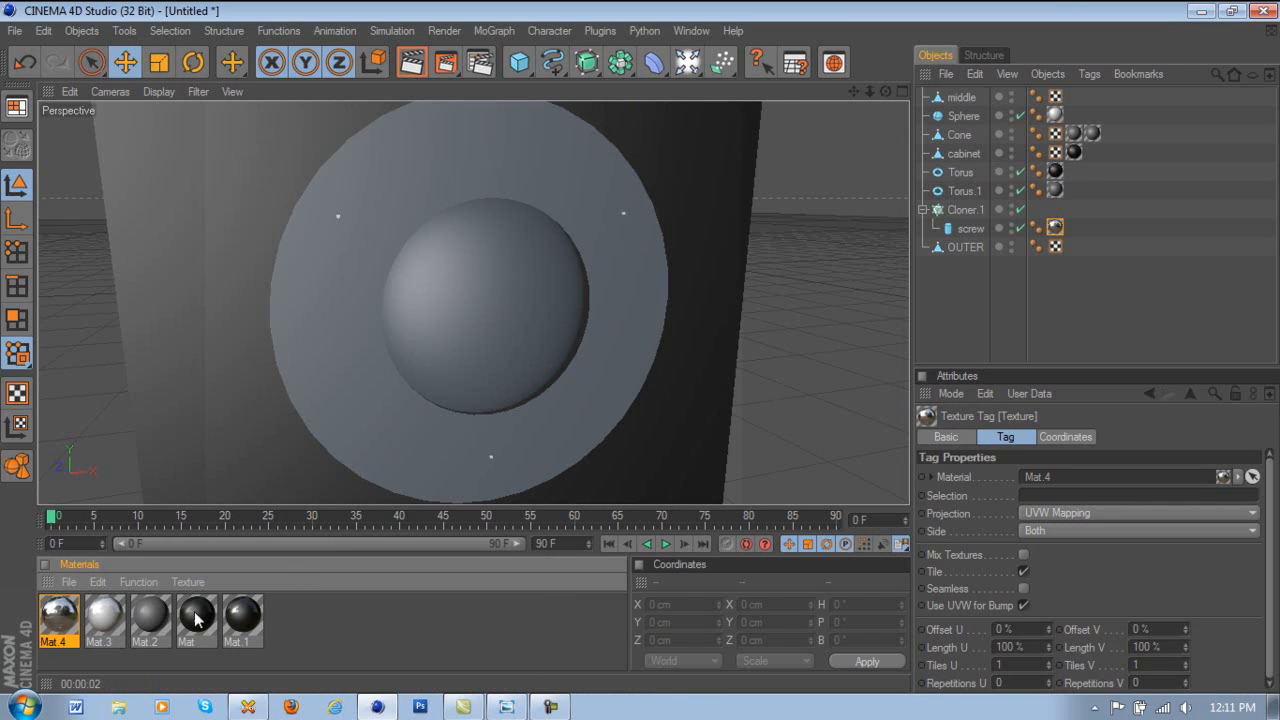
# - Create a new material with a dark-grey colour (RGB 54, 54, 54)
pyautogui.doubleClick(272, 617)
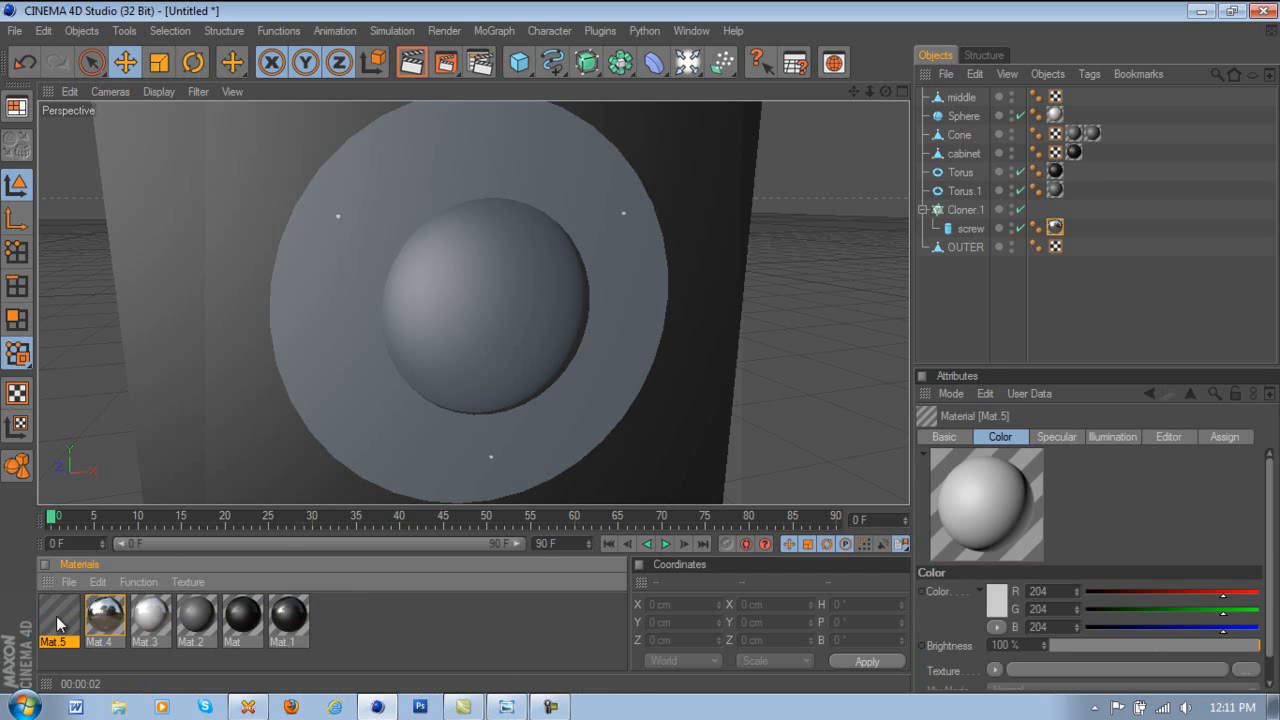
pyautogui.doubleClick(64, 610)
pyautogui.click(337, 324)
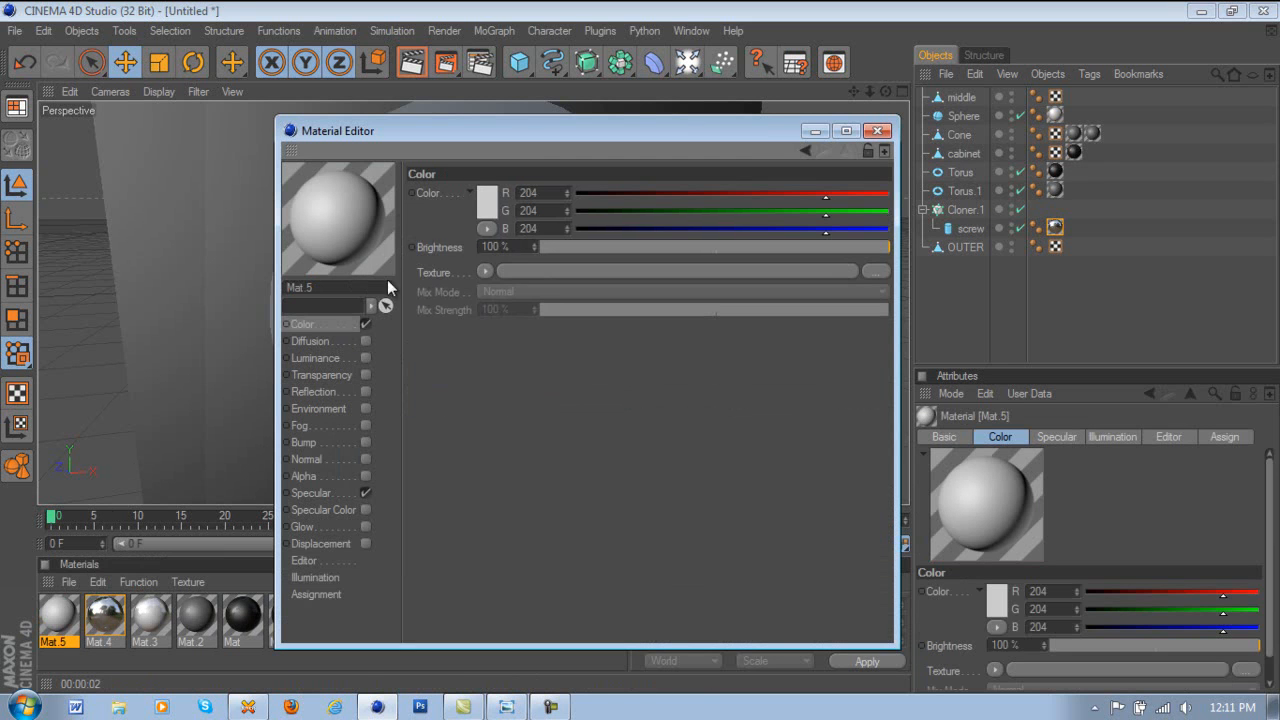
pyautogui.click(478, 207)
pyautogui.click(379, 211)
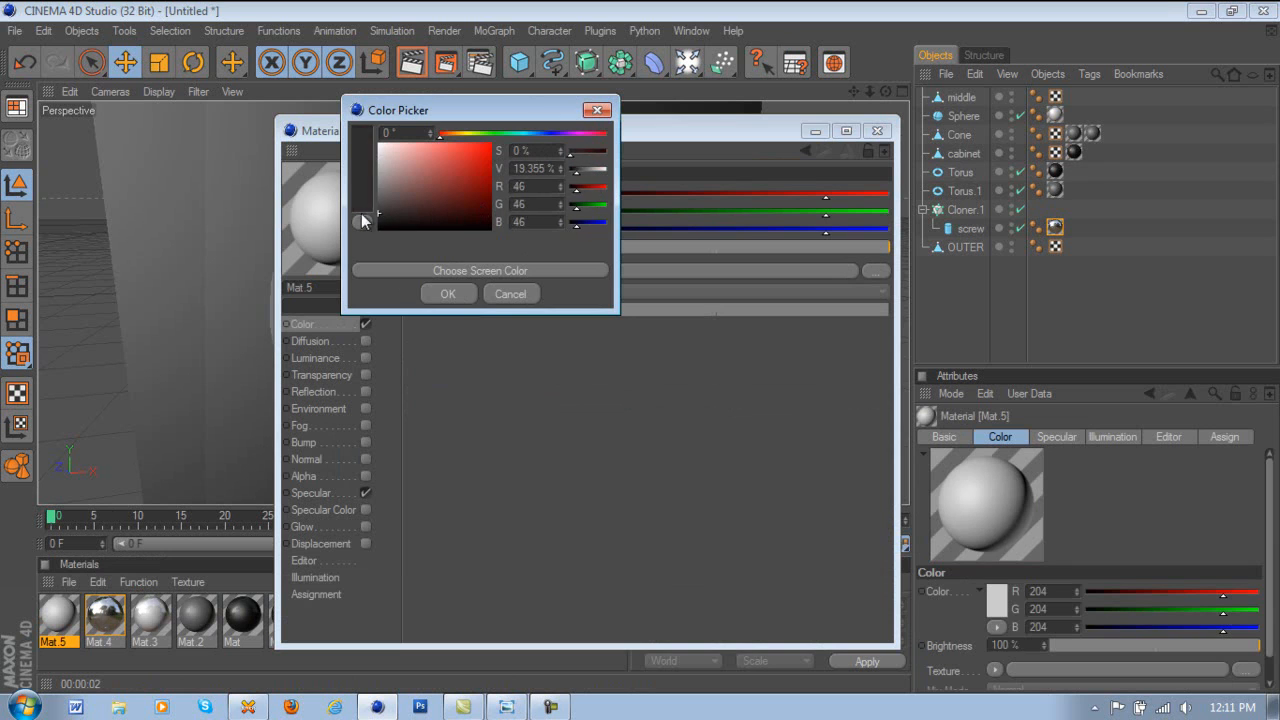
pyautogui.click(447, 293)
# - Enable transparency on the dark-grey material with its brightness at 49%
pyautogui.click(366, 374)
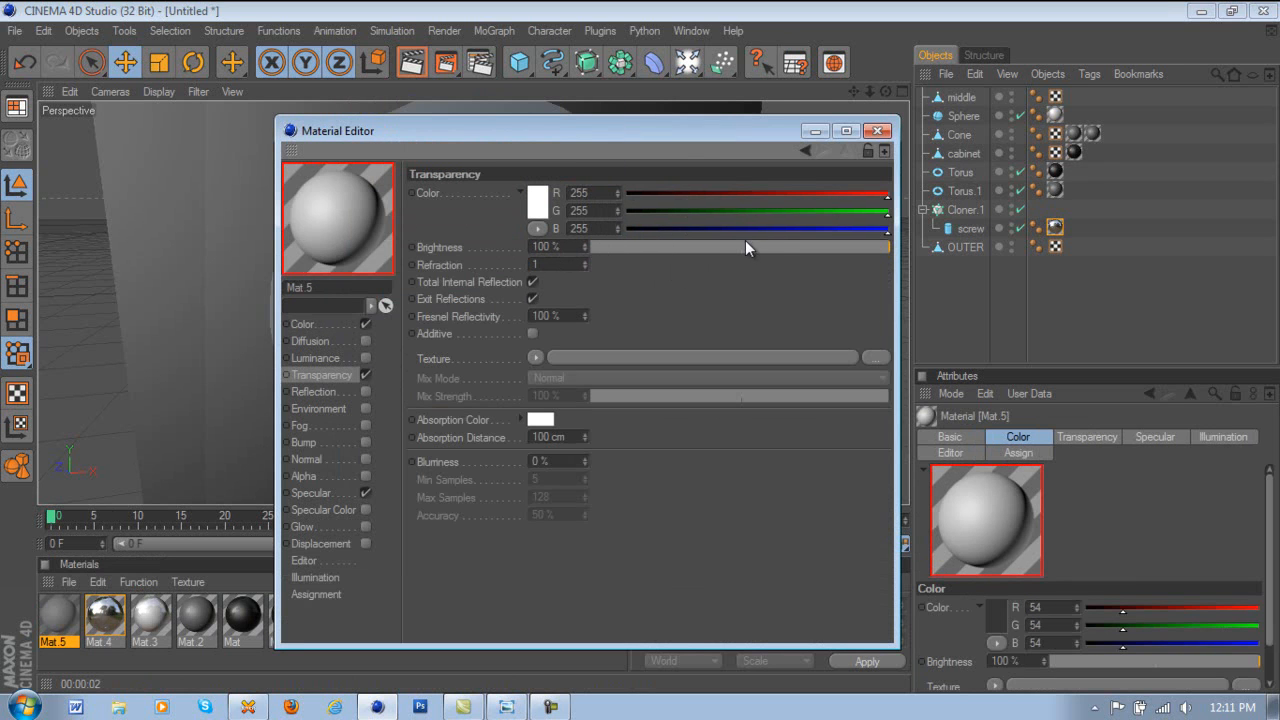
pyautogui.click(643, 252)
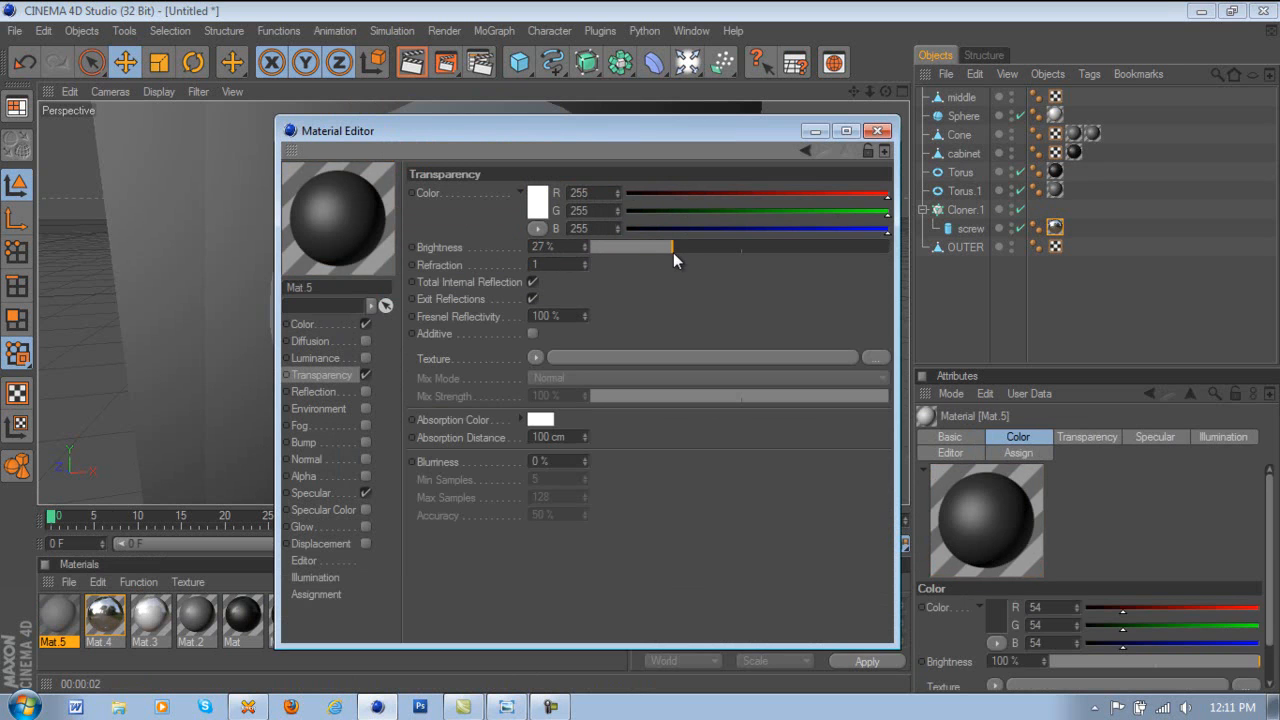
pyautogui.click(707, 248)
pyautogui.click(739, 250)
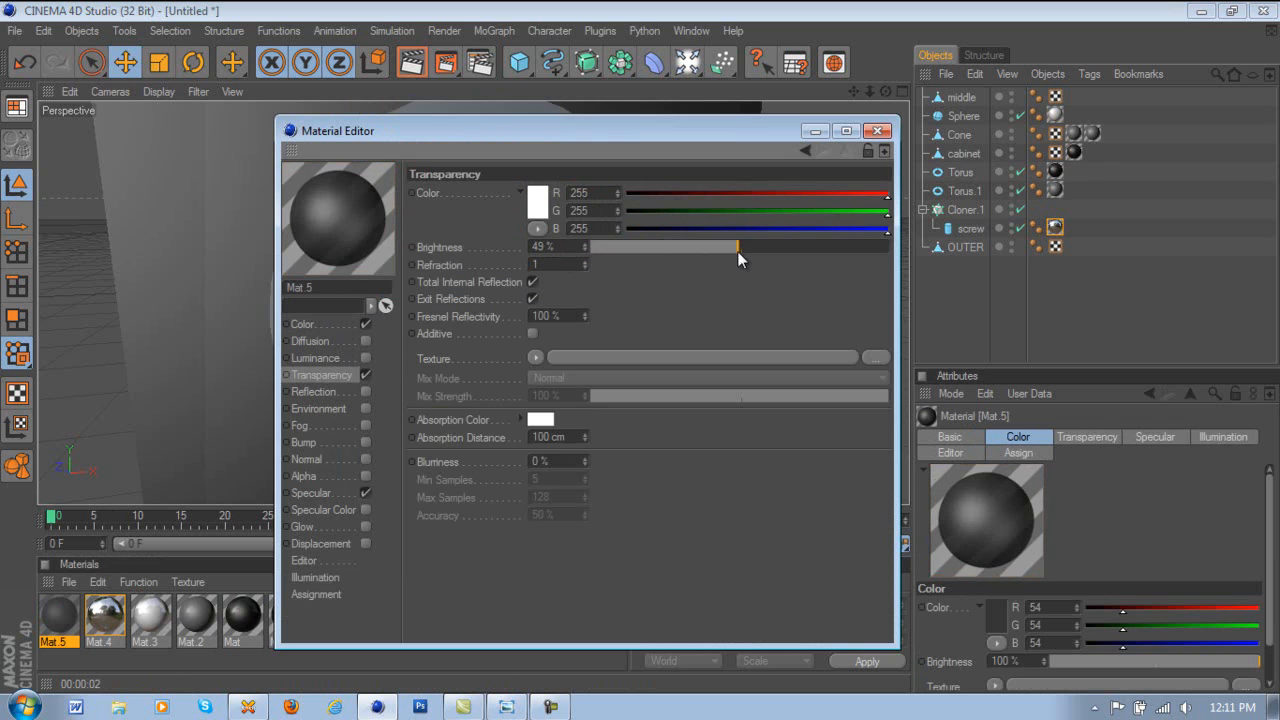
# - Give the dark-grey material a reflection at 49% brightness with Fresnel at 20% mix strength, and apply it to the OUTER and middle objects
pyautogui.click(366, 391)
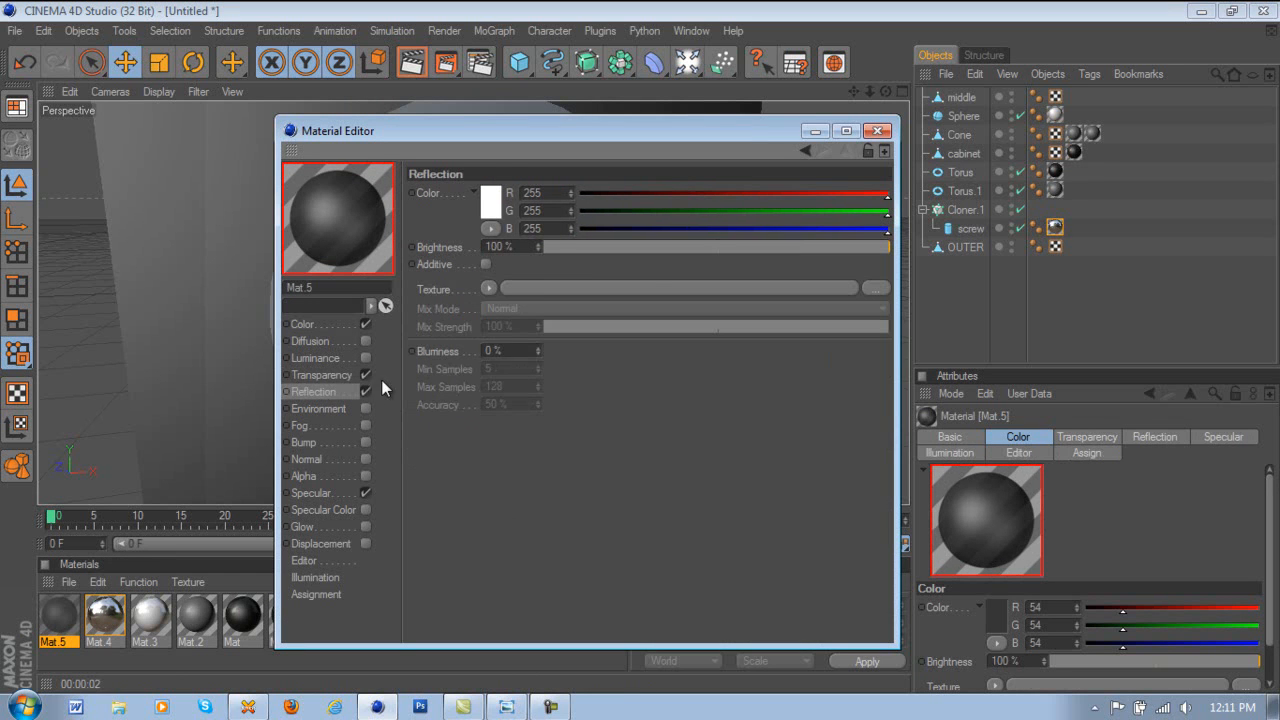
pyautogui.click(715, 247)
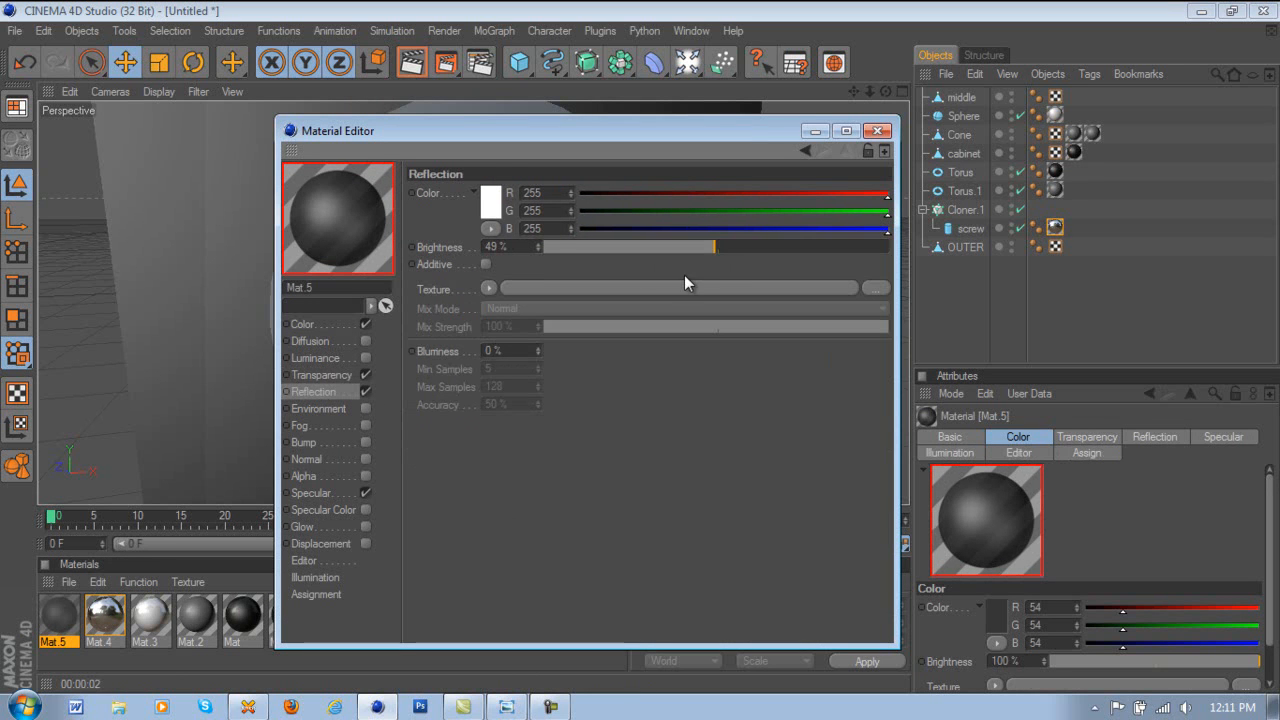
pyautogui.click(491, 291)
pyautogui.click(516, 447)
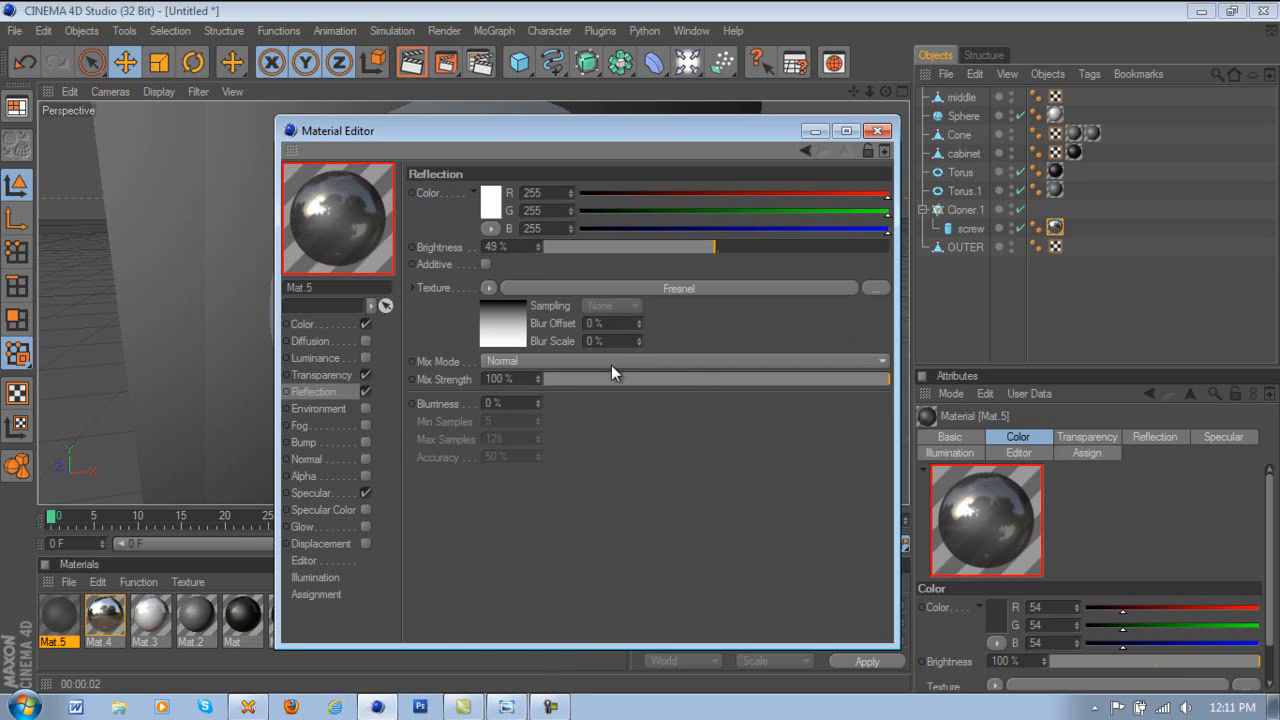
pyautogui.click(612, 378)
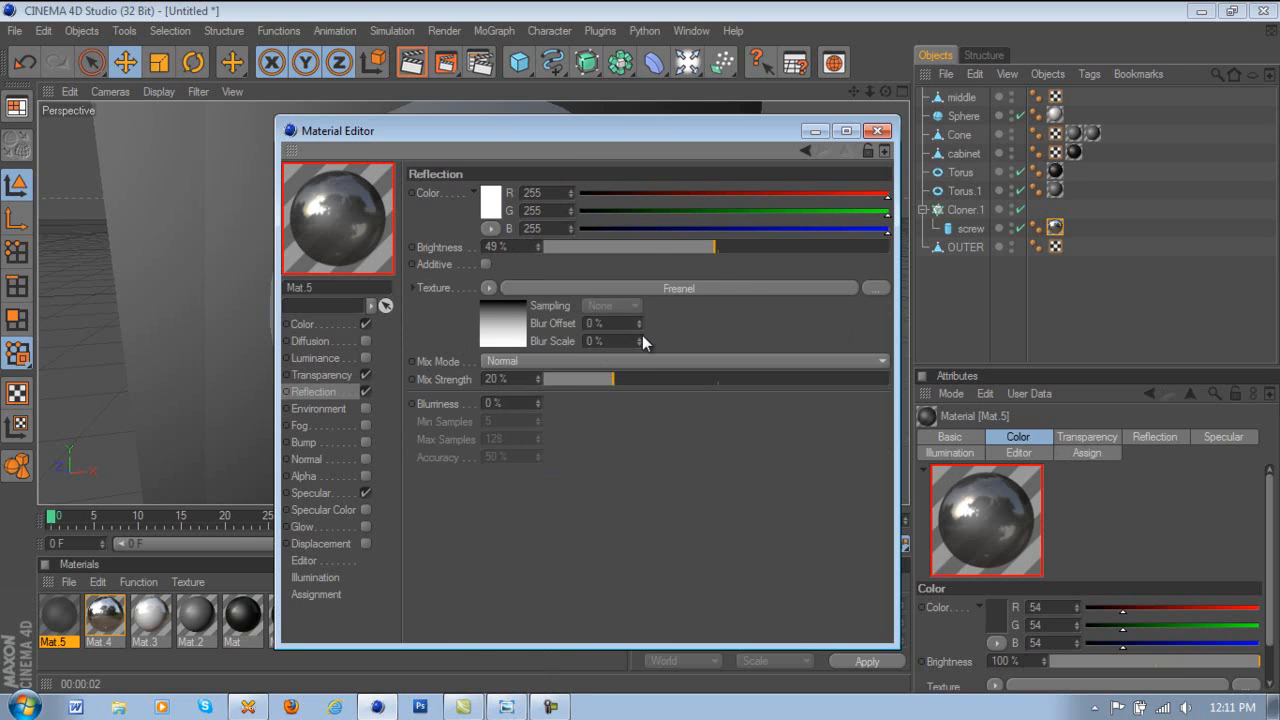
pyautogui.click(878, 132)
pyautogui.moveTo(70, 615); pyautogui.dragTo(428, 329)
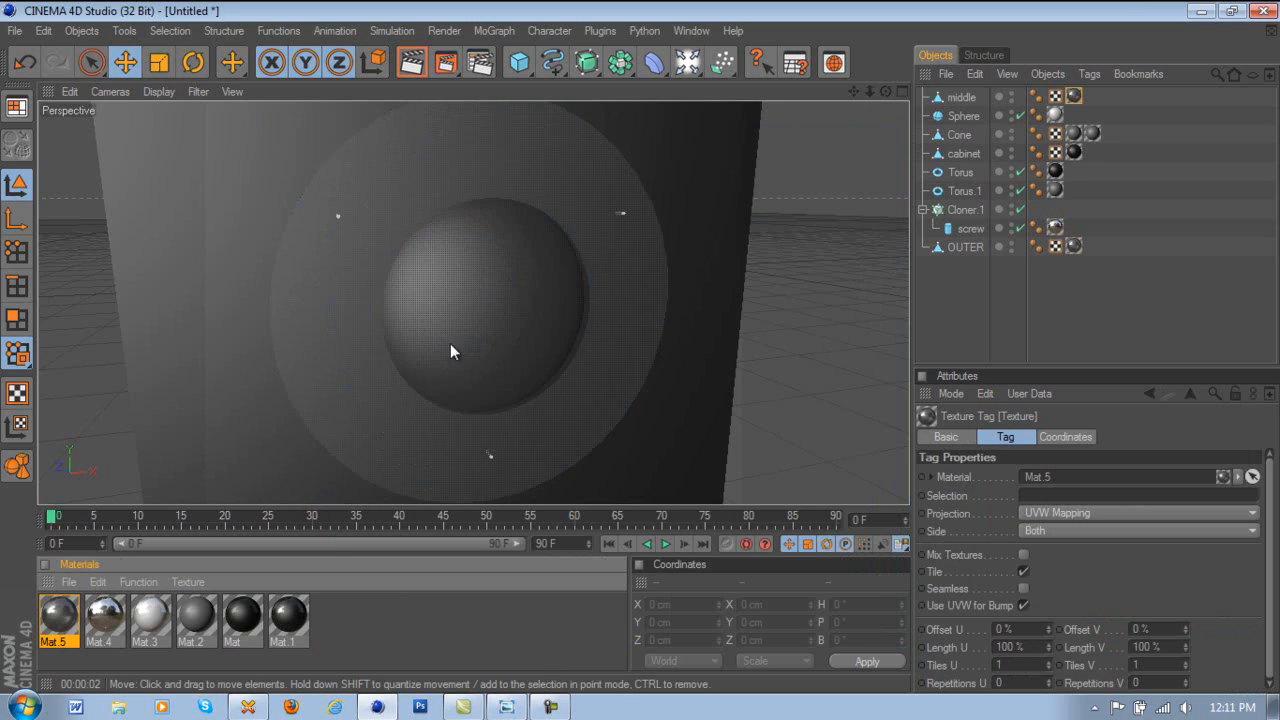
# - Add a light and a MoGraph Cloner to the scene, and nest the light inside the new Cloner
pyautogui.scroll(-10, 428, 329)
pyautogui.moveTo(882, 97); pyautogui.dragTo(632, 328)
pyautogui.moveTo(736, 76); pyautogui.dragTo(789, 87)
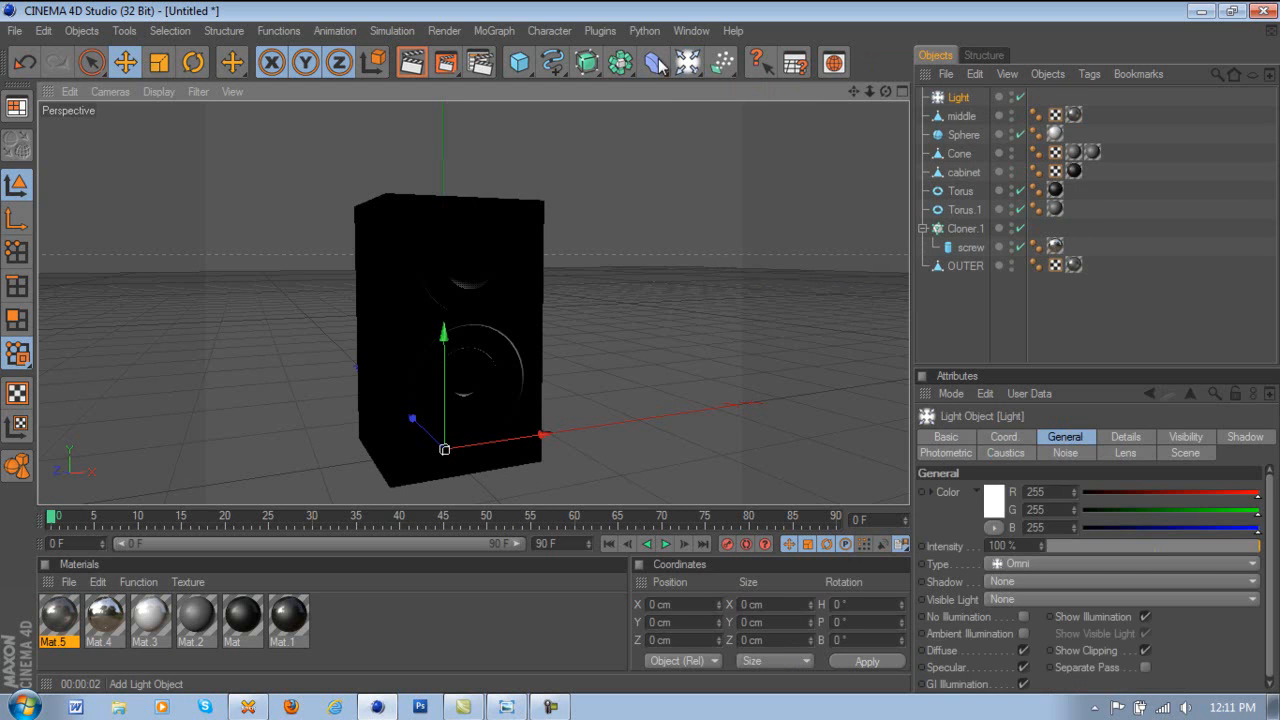
pyautogui.click(494, 31)
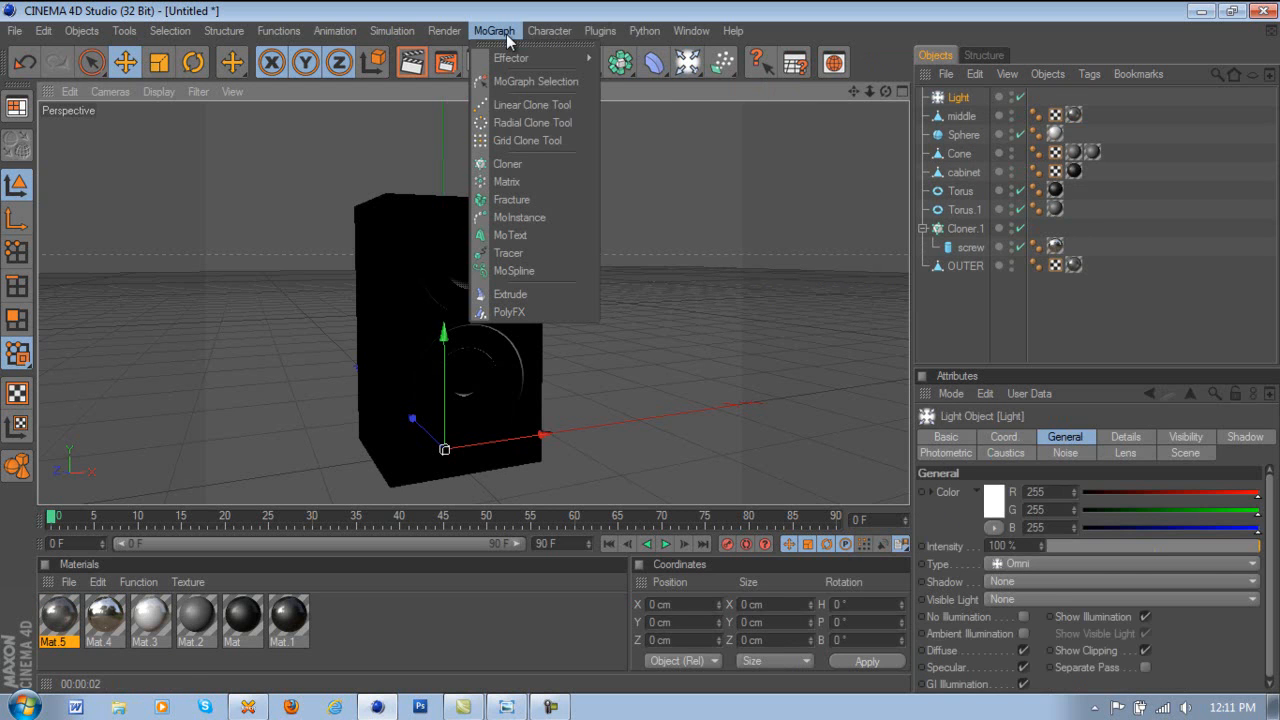
pyautogui.click(507, 163)
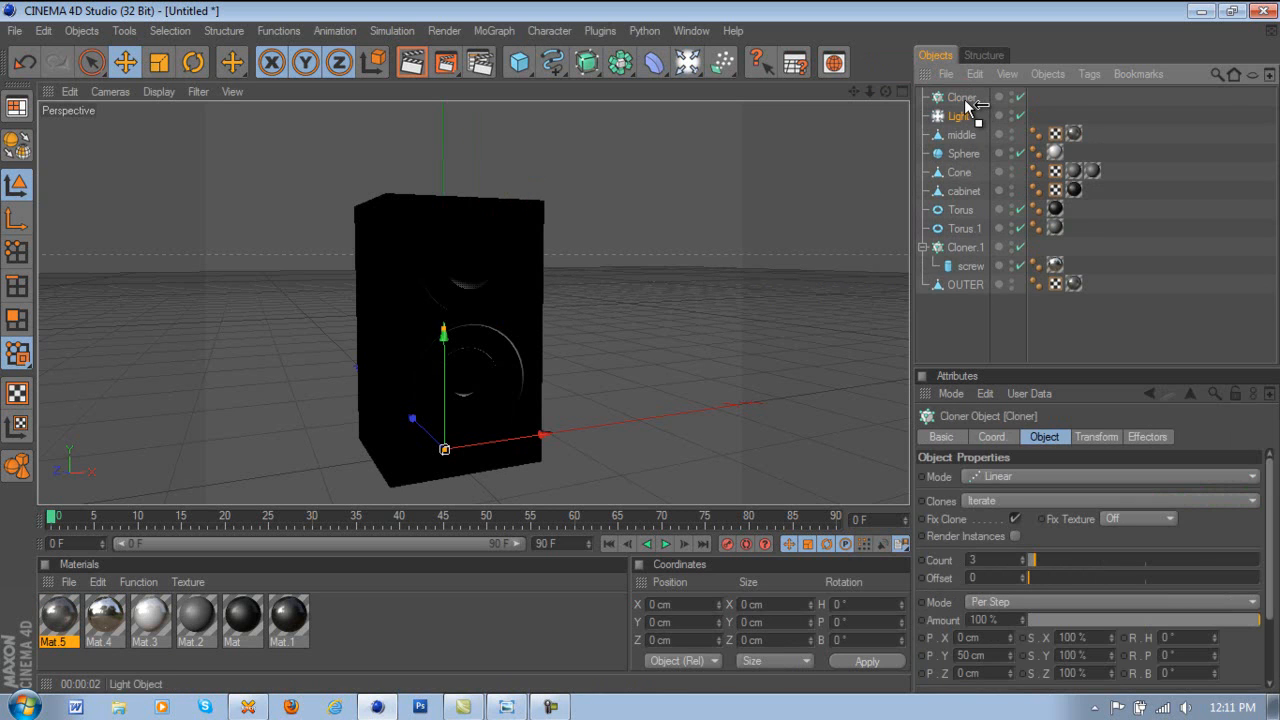
pyautogui.moveTo(968, 104); pyautogui.dragTo(966, 100)
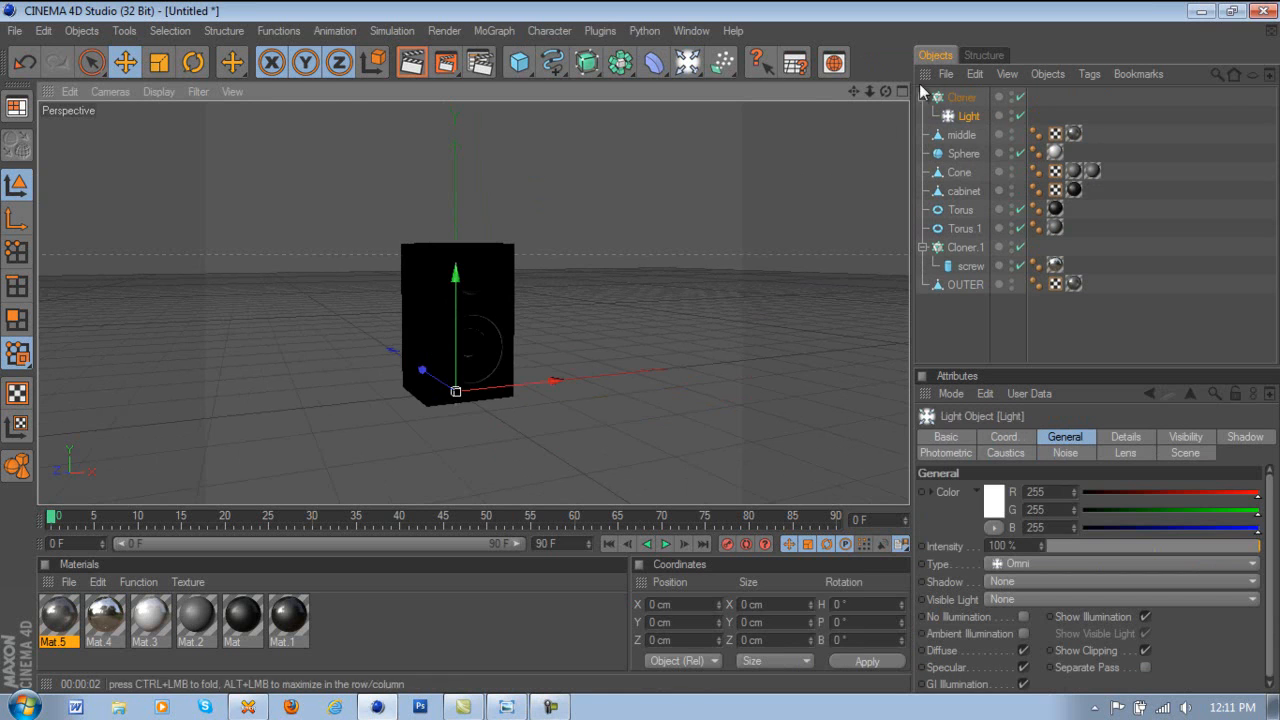
# - Raise the light inside the Cloner above the speaker to a Y position of about 296 cm
pyautogui.keyDown('alt'); pyautogui.moveTo(640, 344); pyautogui.dragTo(599, 289); pyautogui.keyUp('alt')
pyautogui.moveTo(454, 284); pyautogui.dragTo(641, 349)
pyautogui.scroll(-3, 771, 259)
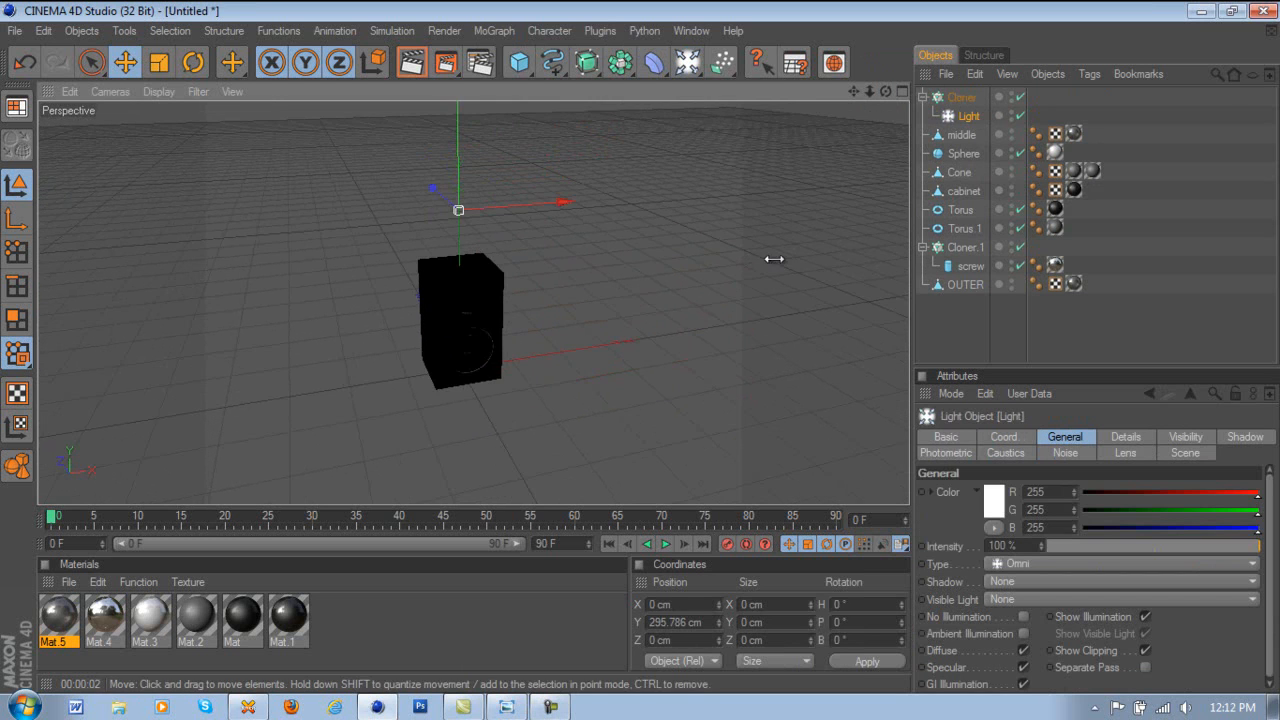
pyautogui.click(945, 74)
pyautogui.click(945, 74)
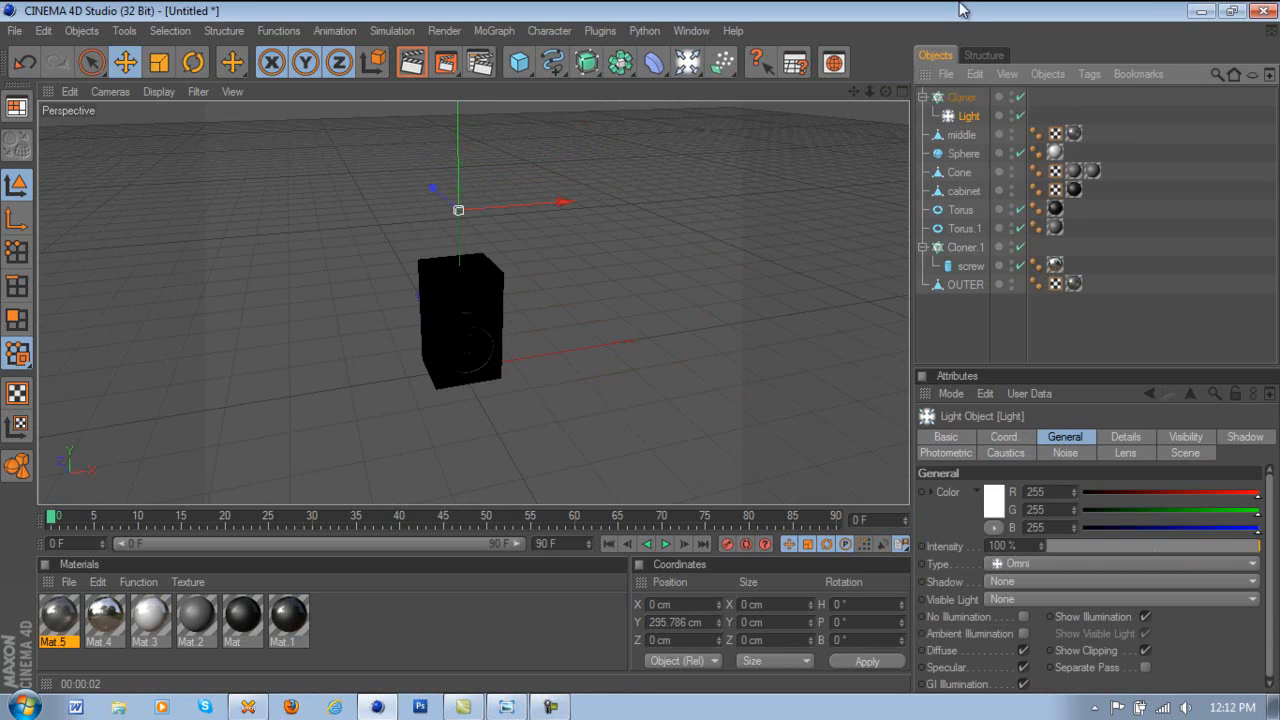
# - Make the light Cloner radial in the XZ plane, raised to about 395 cm in Y with a radius of about 654 cm
pyautogui.click(955, 99)
pyautogui.click(1045, 477)
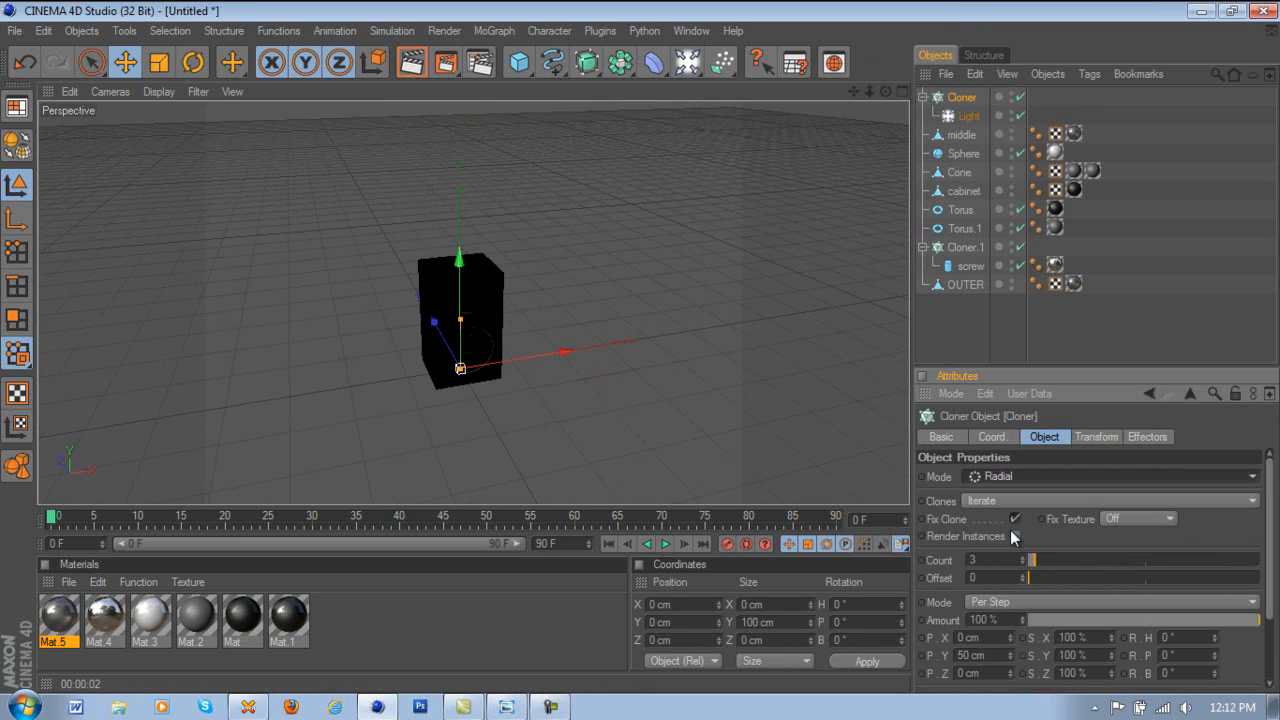
pyautogui.click(1000, 528)
pyautogui.scroll(1, 987, 562)
pyautogui.click(975, 595)
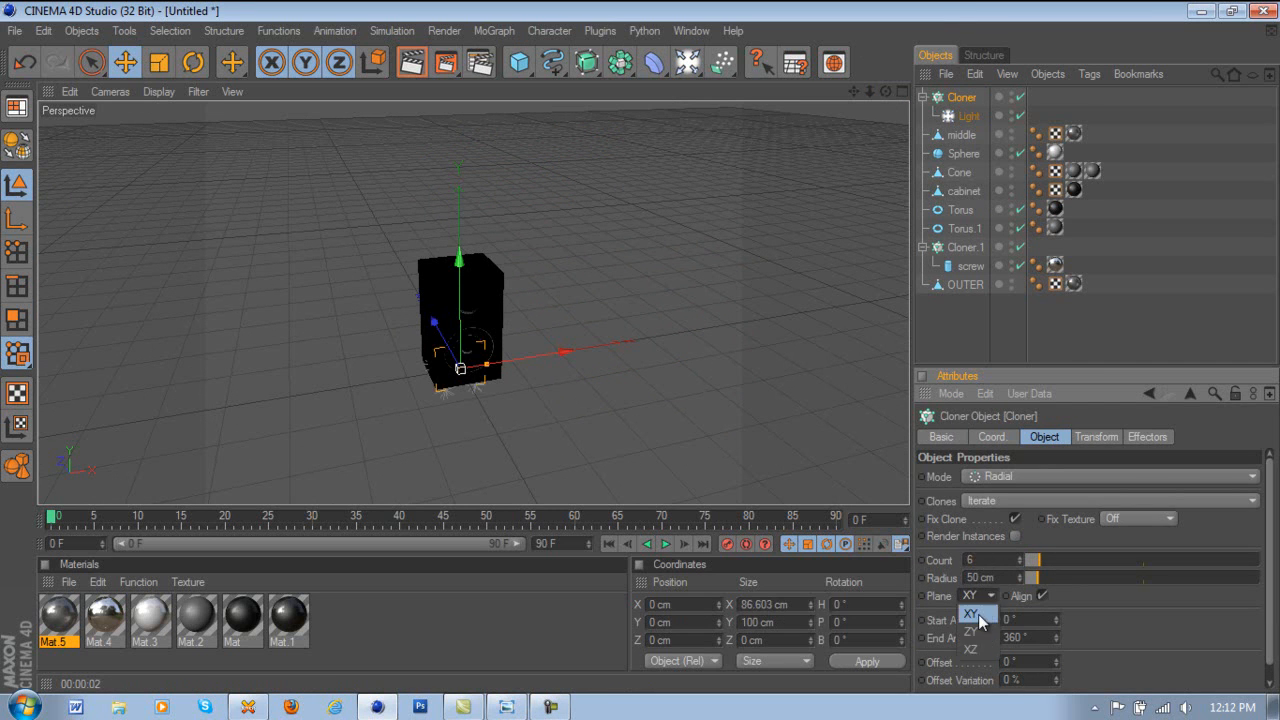
pyautogui.click(973, 645)
pyautogui.moveTo(499, 324); pyautogui.dragTo(464, 330)
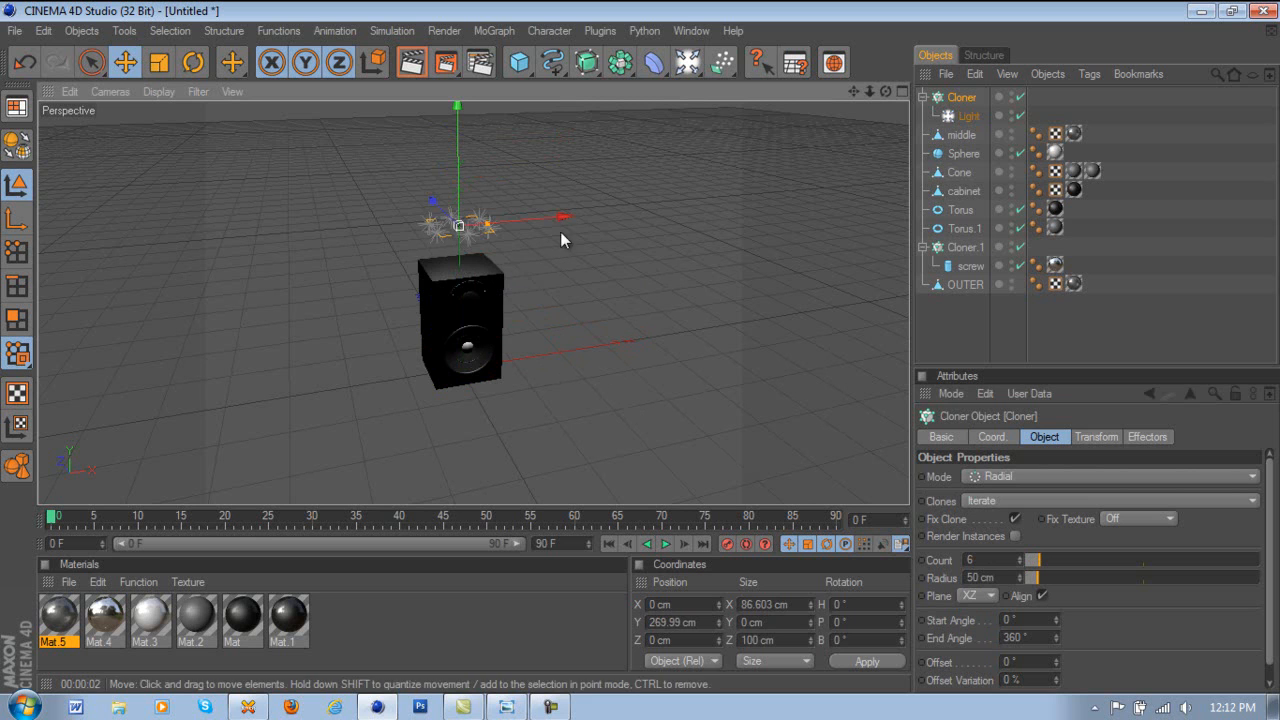
pyautogui.moveTo(489, 224); pyautogui.dragTo(468, 185)
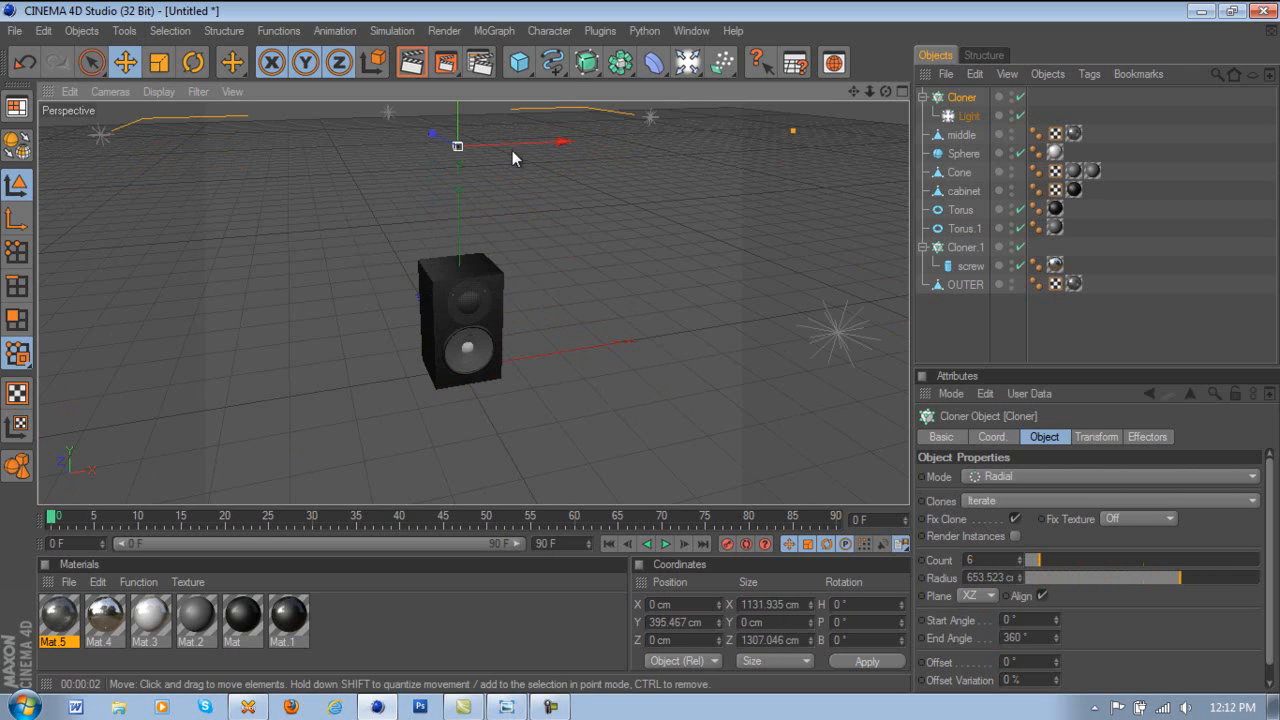
# - Add a plane and apply a new material with white luminance at 100% brightness to it
pyautogui.moveTo(542, 74); pyautogui.dragTo(684, 135)
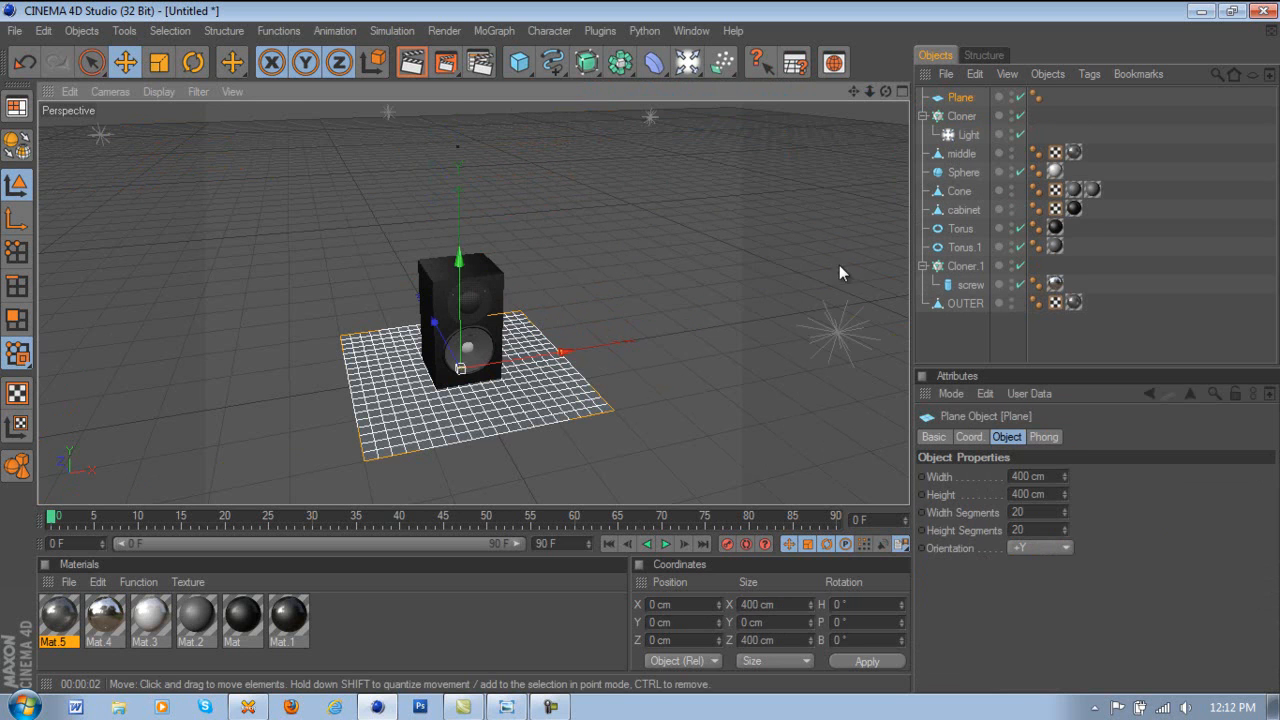
pyautogui.doubleClick(353, 620)
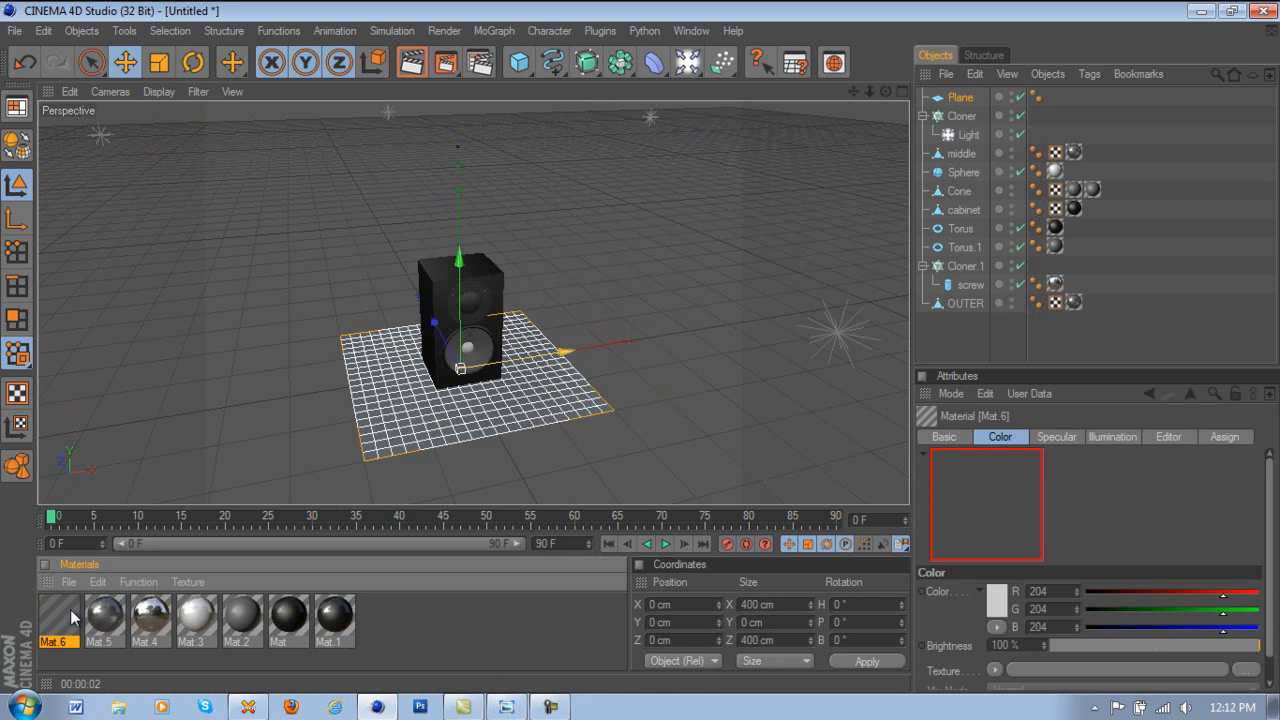
pyautogui.doubleClick(72, 615)
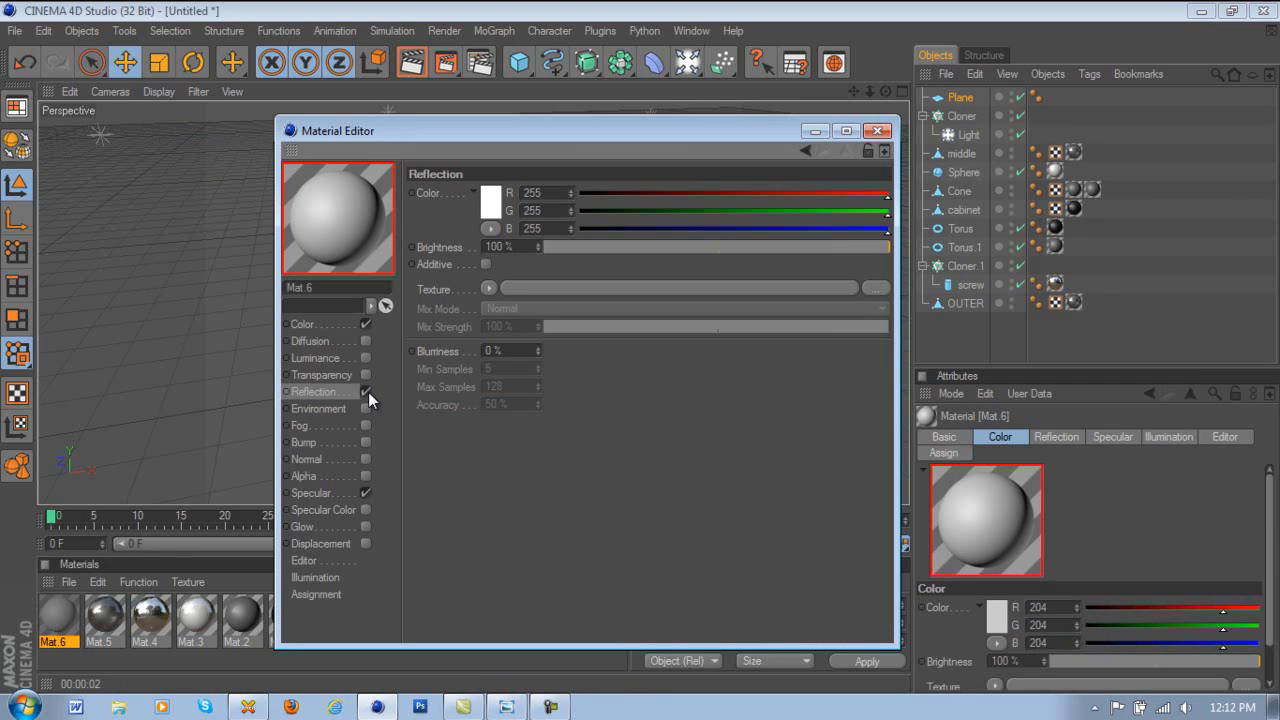
pyautogui.click(365, 358)
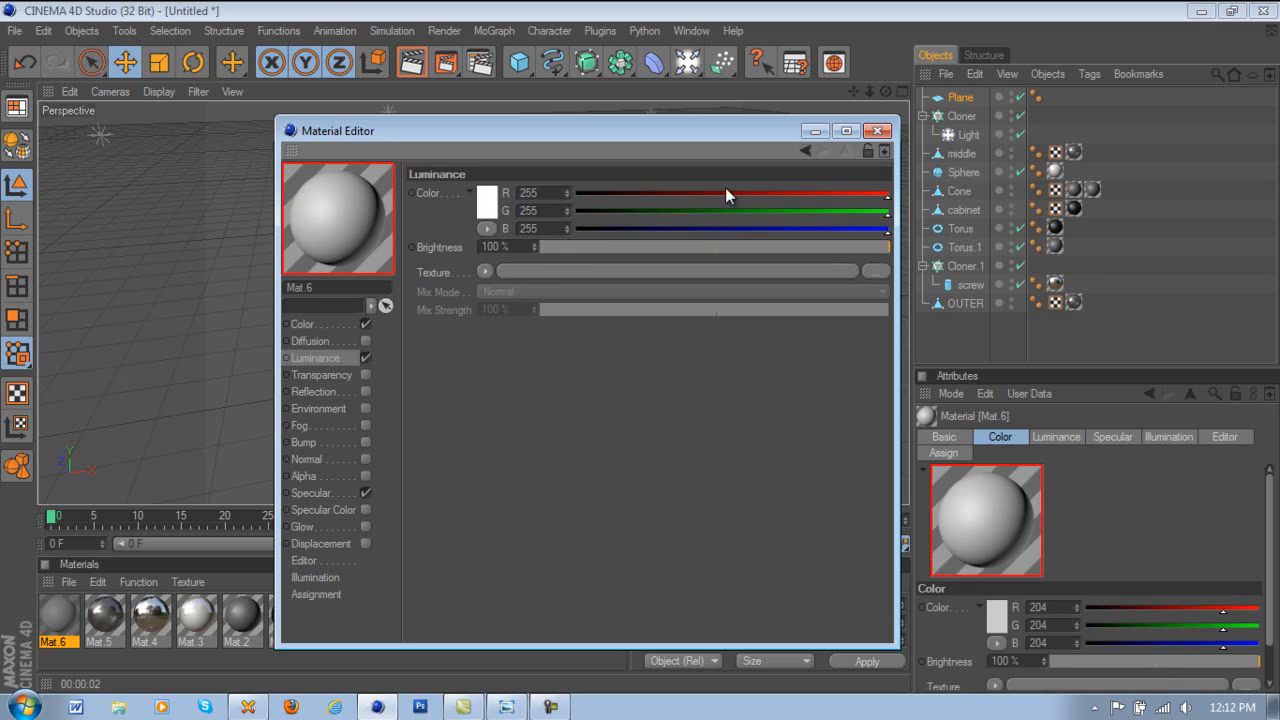
pyautogui.click(872, 134)
pyautogui.moveTo(60, 616); pyautogui.dragTo(406, 405)
# - Nest the glowing plane inside the light Cloner and set its width and height to 1000 cm
pyautogui.moveTo(958, 134); pyautogui.dragTo(963, 124)
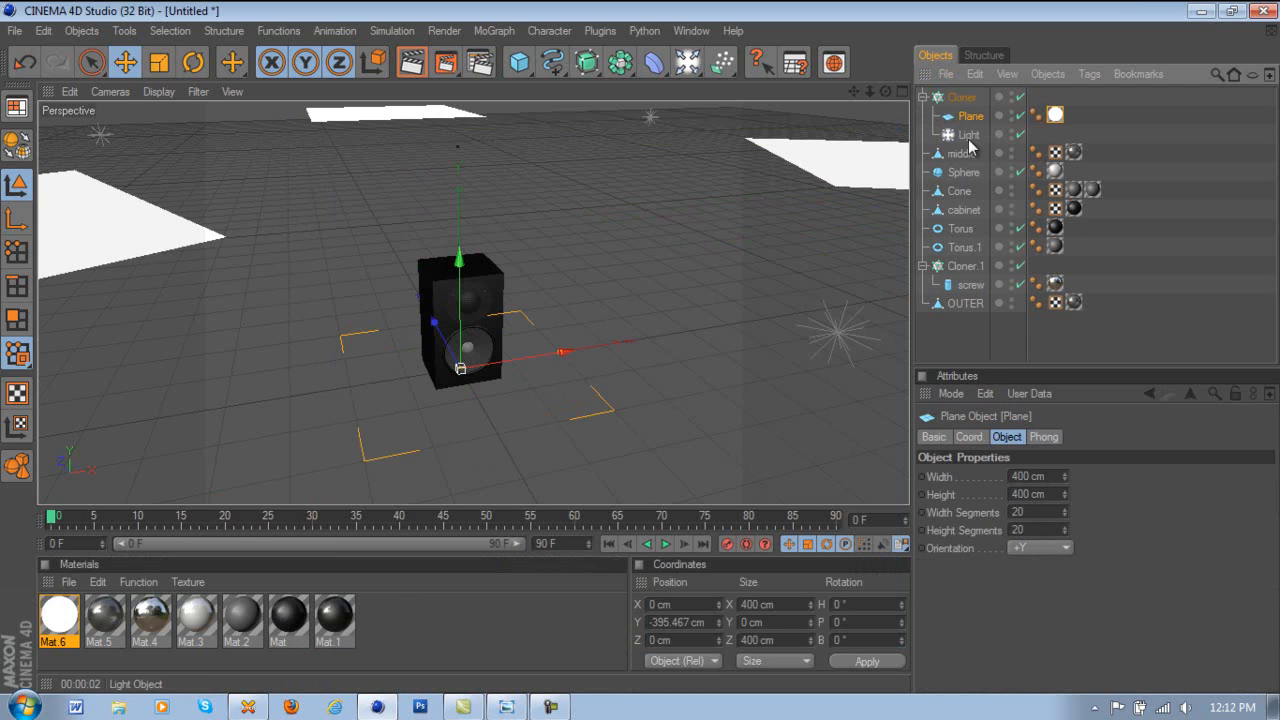
pyautogui.click(1045, 477)
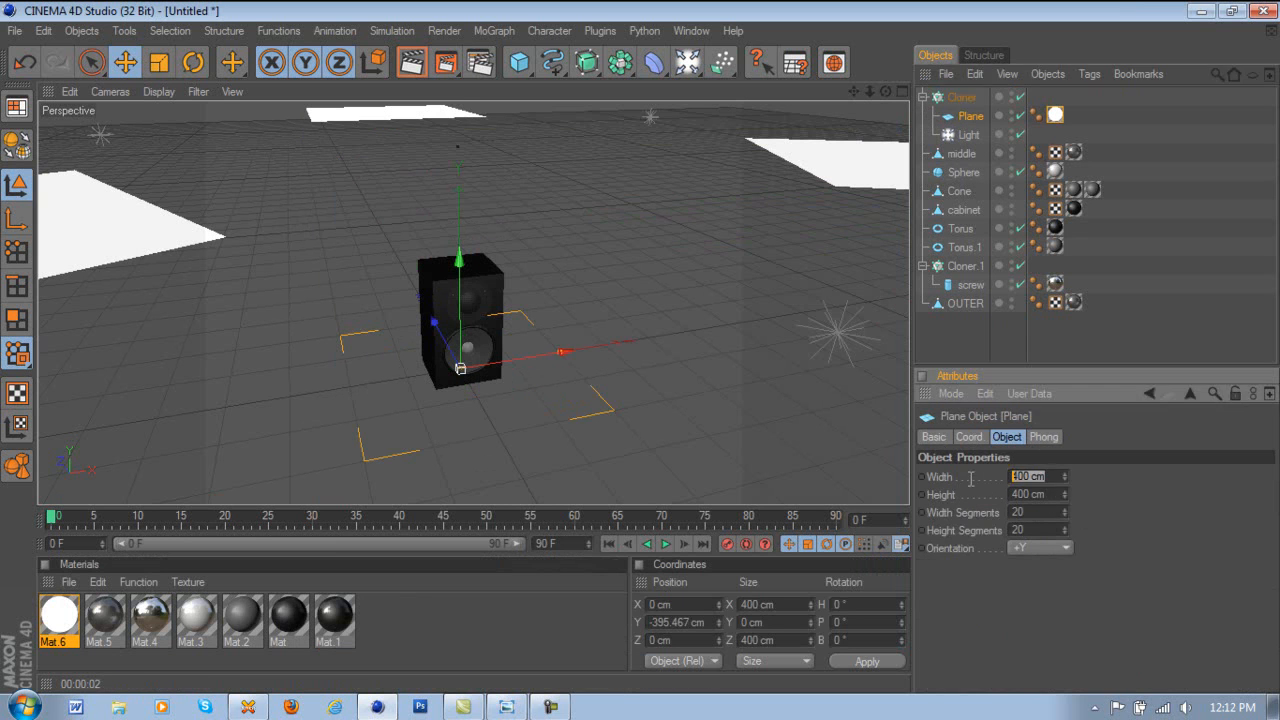
pyautogui.write('1000')
pyautogui.press('Return')
pyautogui.click(1045, 494)
pyautogui.write('1')
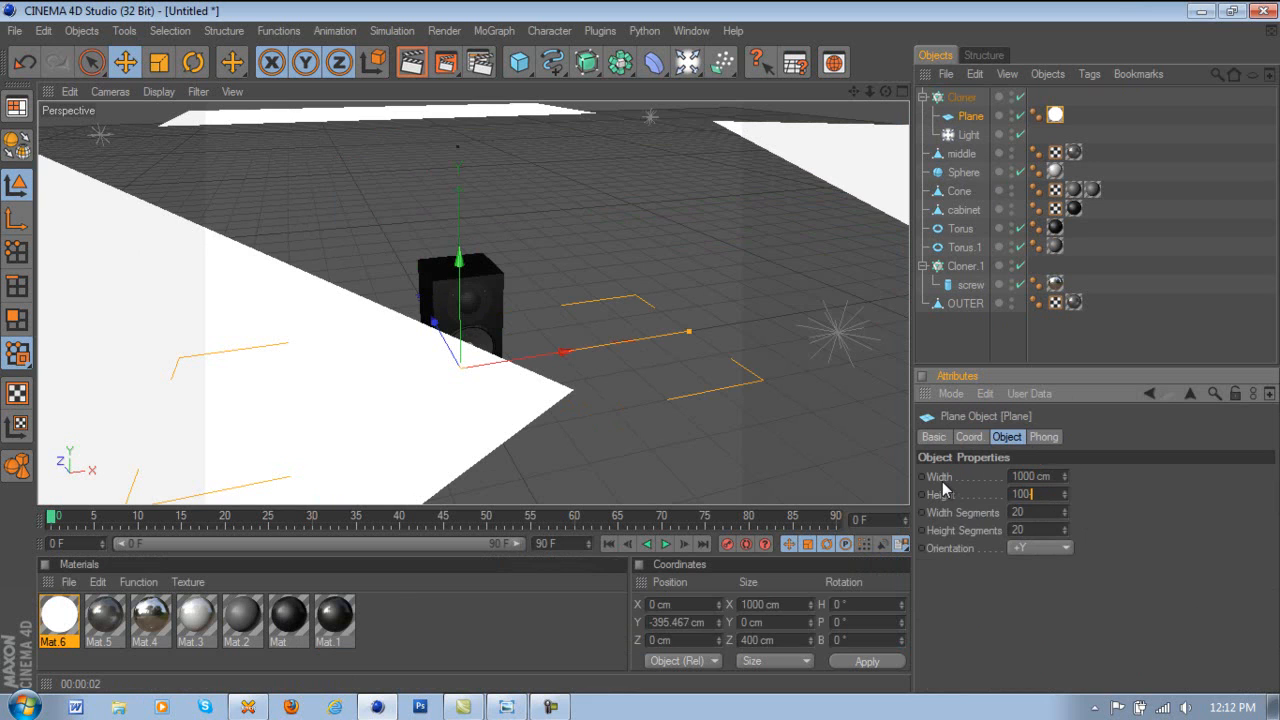
pyautogui.write('000')
pyautogui.press('Return')
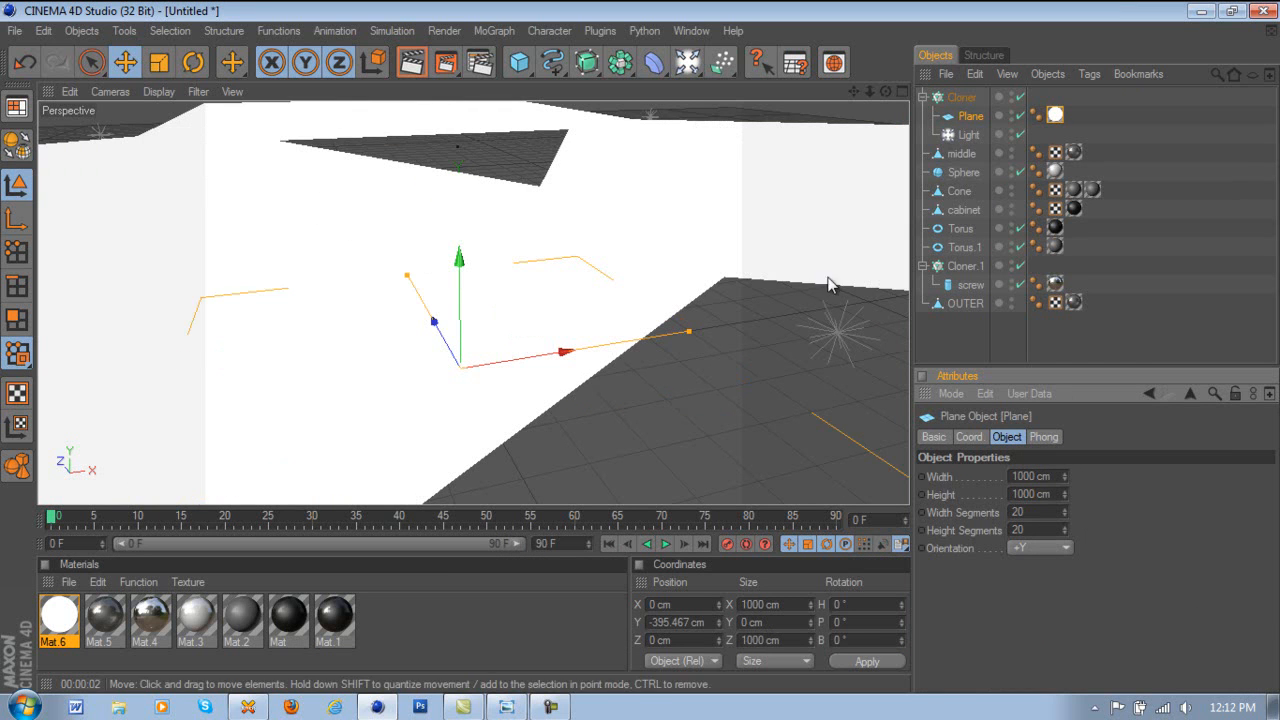
# - Set the light Cloner's count to 10 and raise the Cloner to about 1412 cm in Y
pyautogui.click(968, 97)
pyautogui.click(988, 557)
pyautogui.scroll(4, 988, 557)
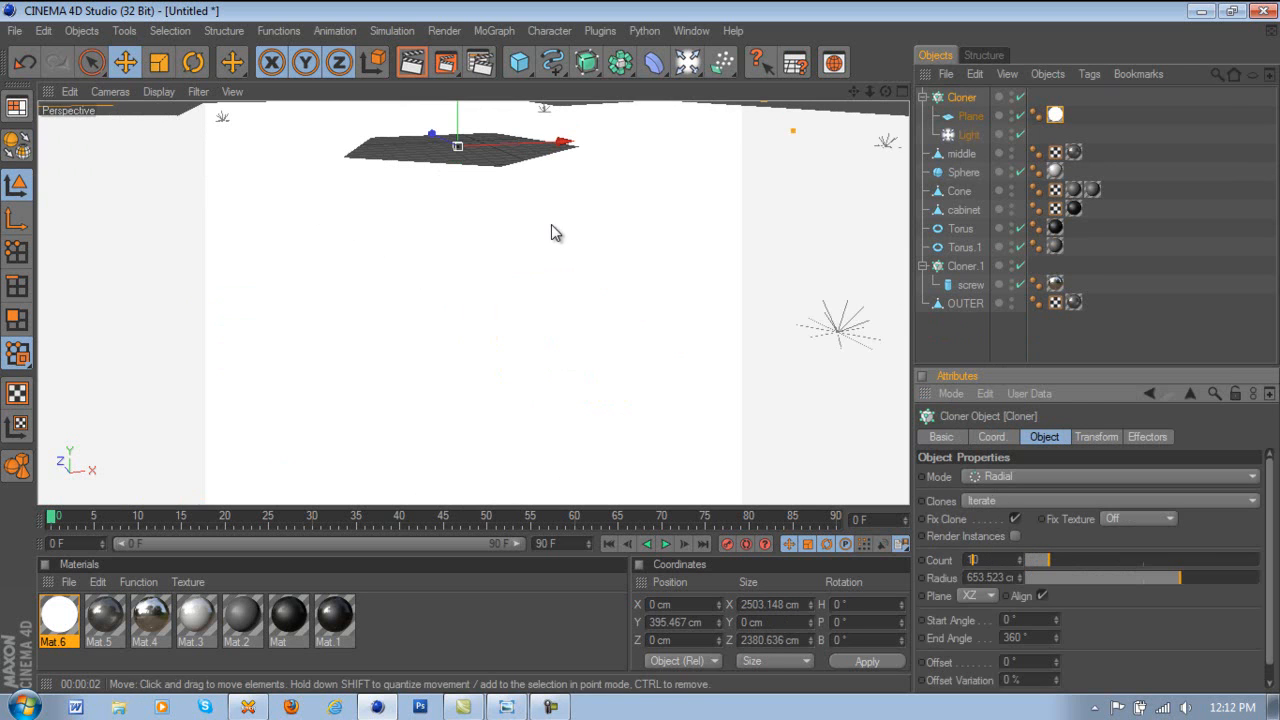
pyautogui.scroll(3, 539, 207)
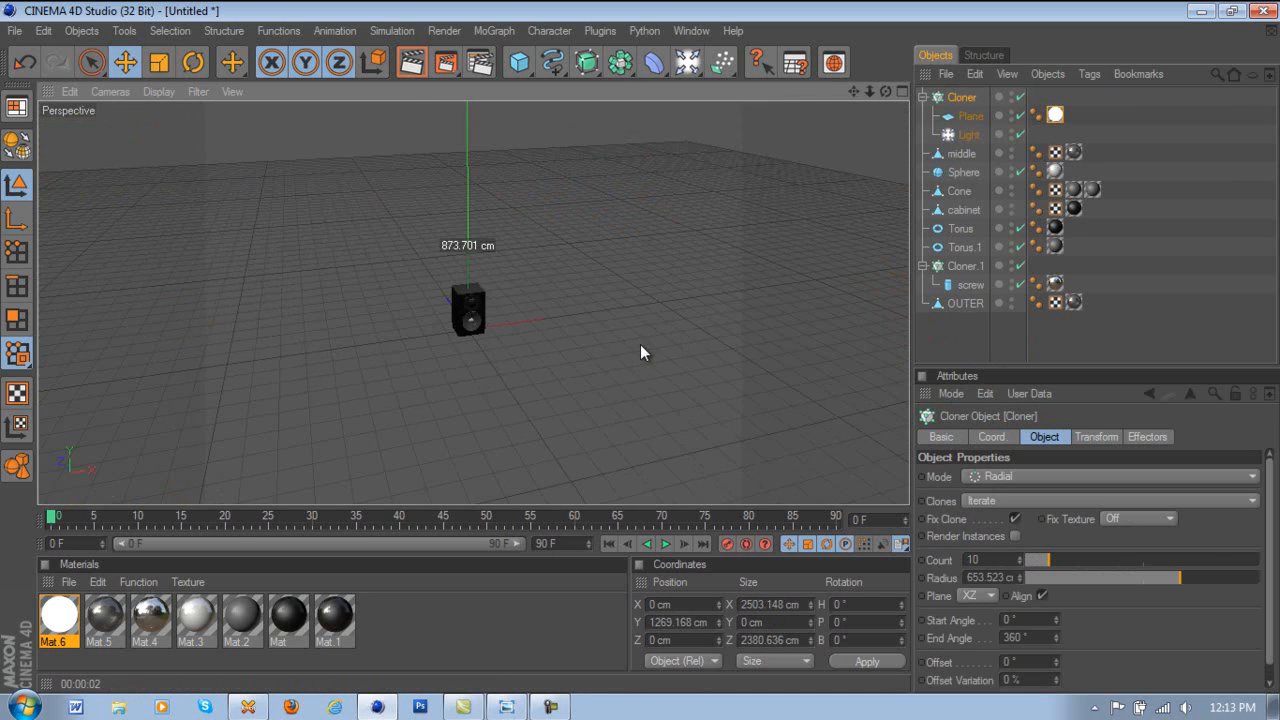
pyautogui.moveTo(641, 345); pyautogui.dragTo(641, 342)
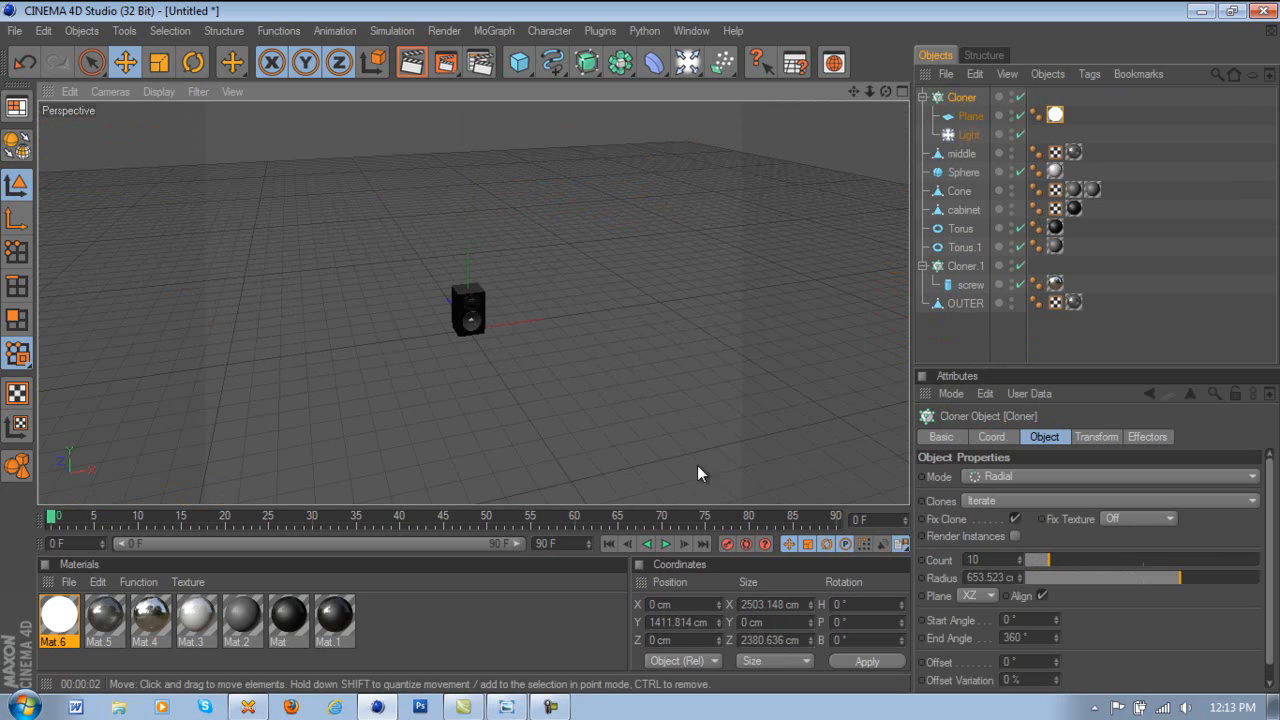
# - Try a radius of 100000 cm for the light Cloner
pyautogui.moveTo(997, 569); pyautogui.dragTo(1000, 570)
pyautogui.doubleClick(1010, 577)
pyautogui.write('1m')
pyautogui.write('000')
pyautogui.press('Return')
pyautogui.scroll(-6, 643, 373)
pyautogui.scroll(-5, 642, 357)
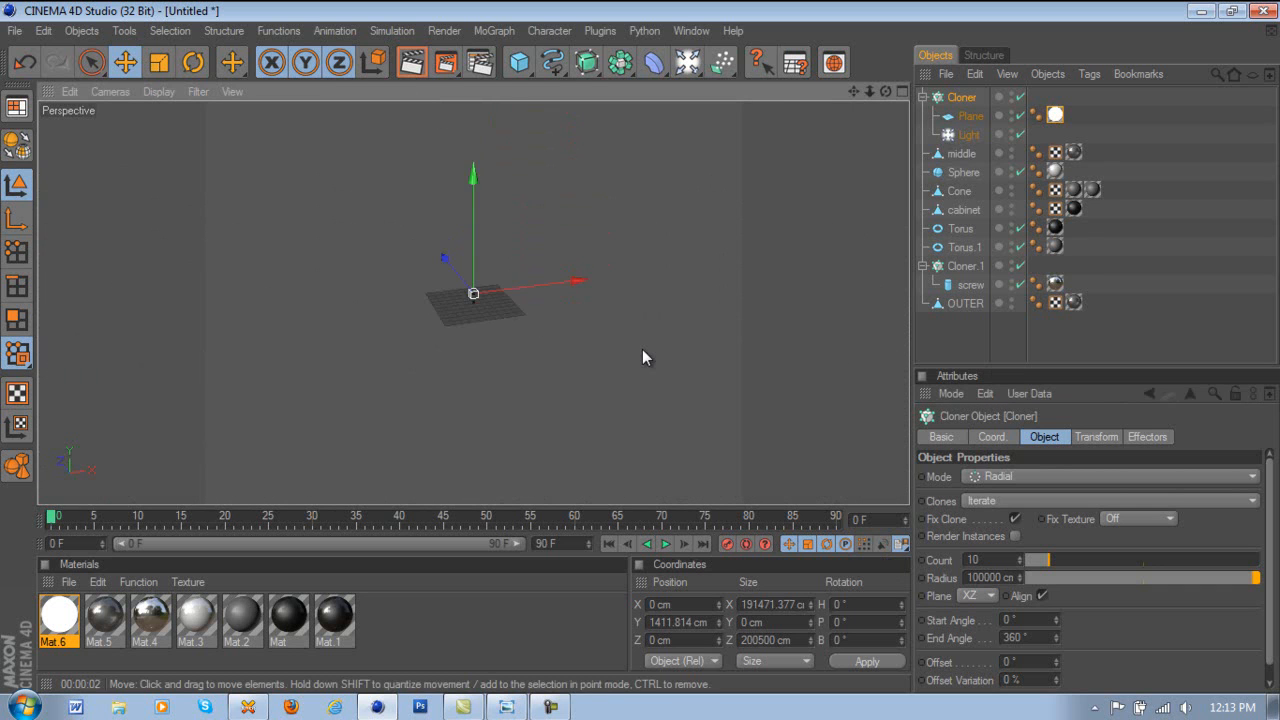
pyautogui.scroll(6, 642, 357)
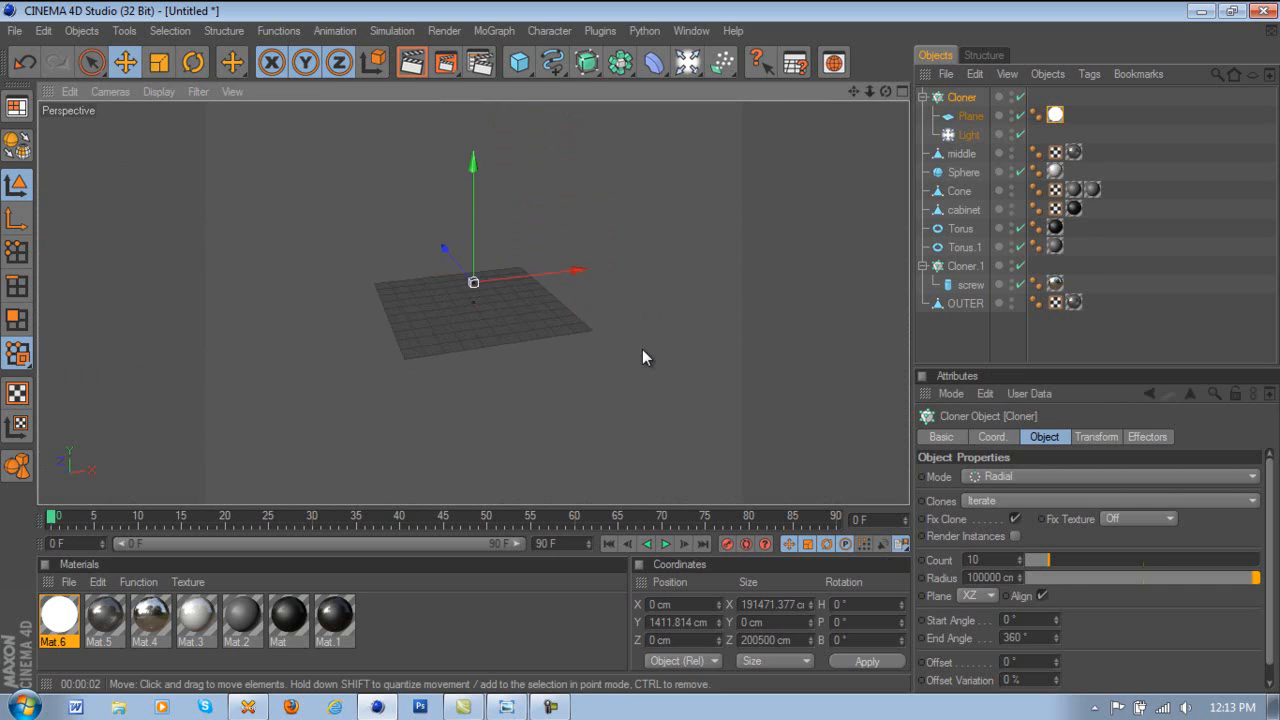
# - Try the light Cloner's radius at 1000 cm, followed by 5000 cm
pyautogui.click(1000, 577)
pyautogui.press('BackSpace')
pyautogui.press('BackSpace')
pyautogui.press('Return')
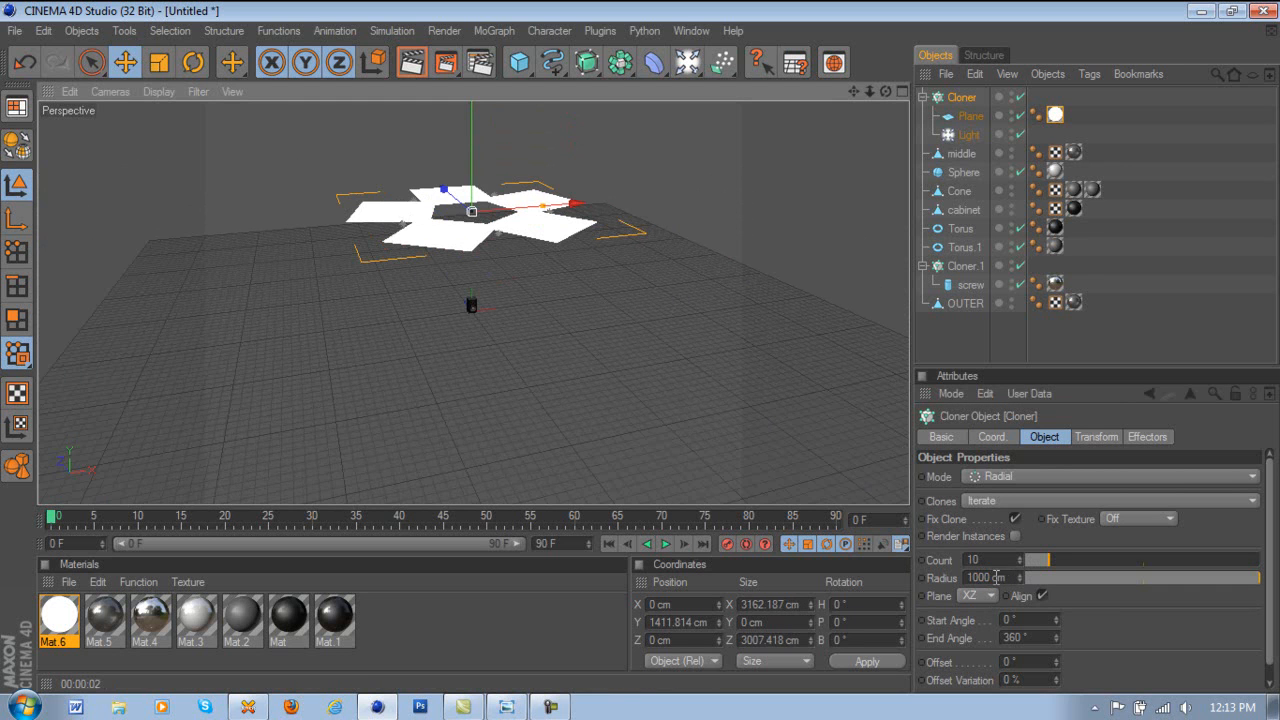
pyautogui.doubleClick(1002, 577)
pyautogui.write('5000')
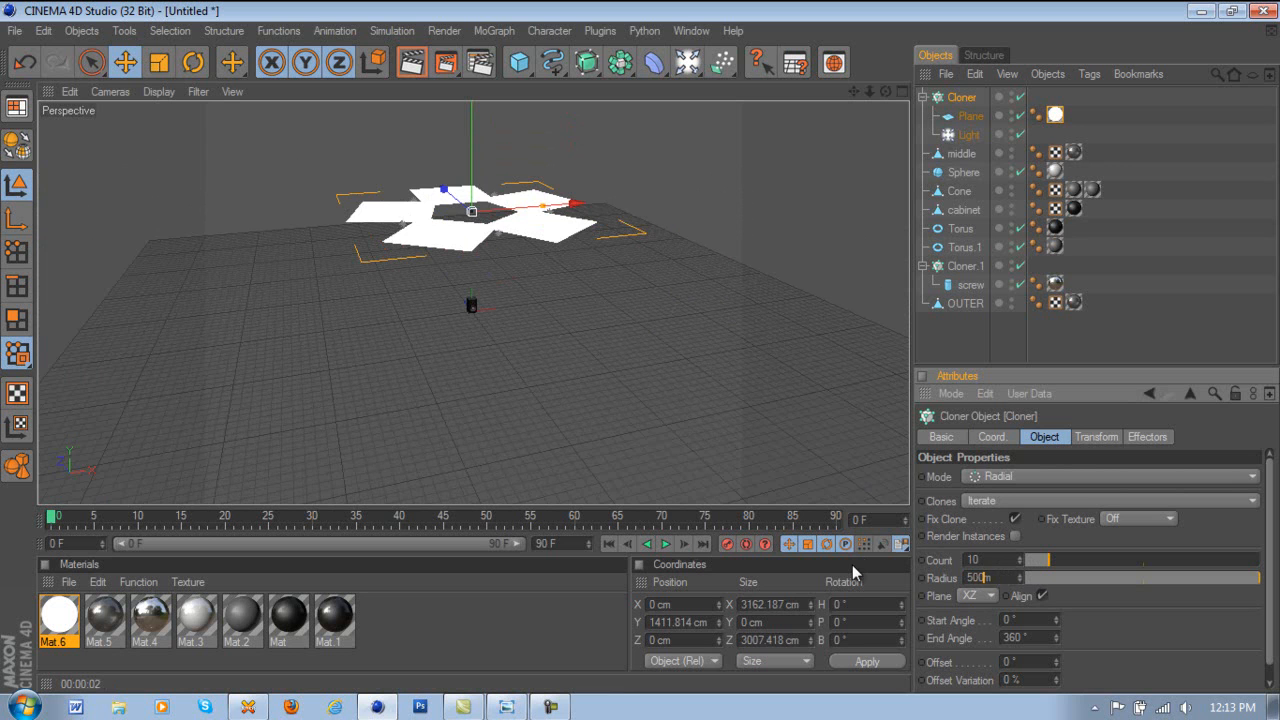
pyautogui.press('Return')
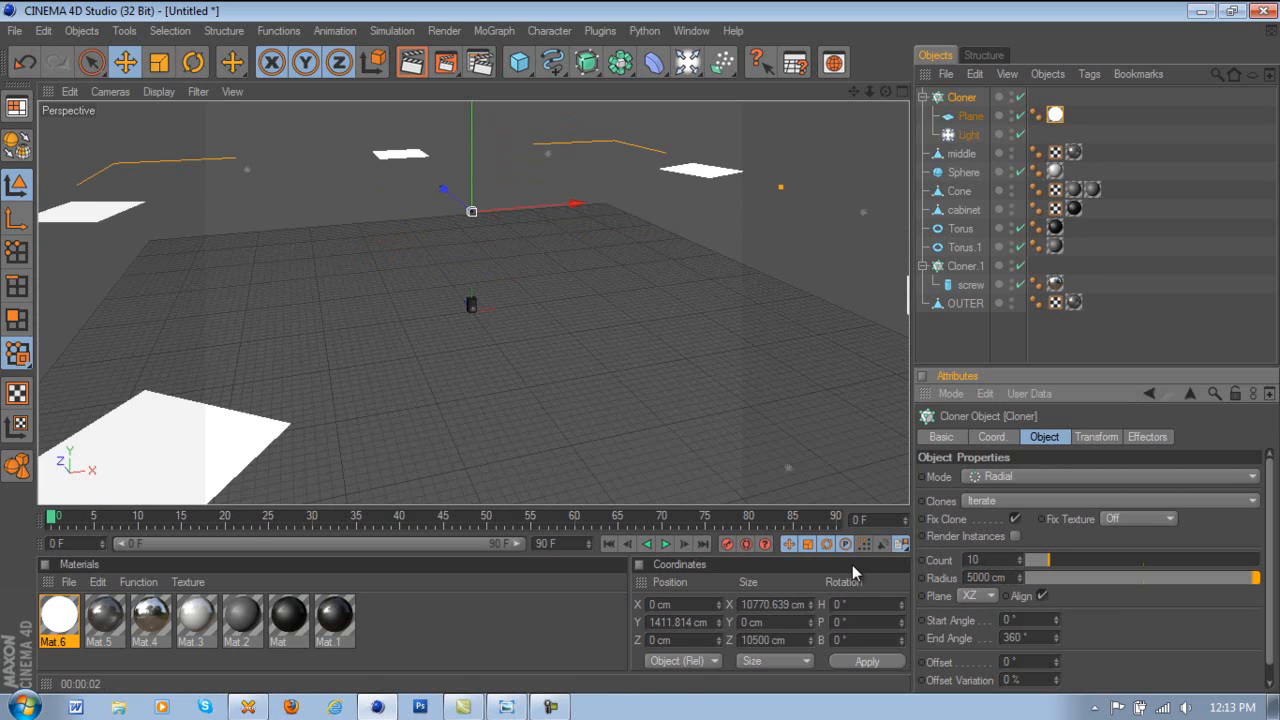
# - Set the light Cloner's radius to 2500 cm and raise the Cloner to about 2557 cm in Y
pyautogui.click(986, 578)
pyautogui.write('25')
pyautogui.press('Return')
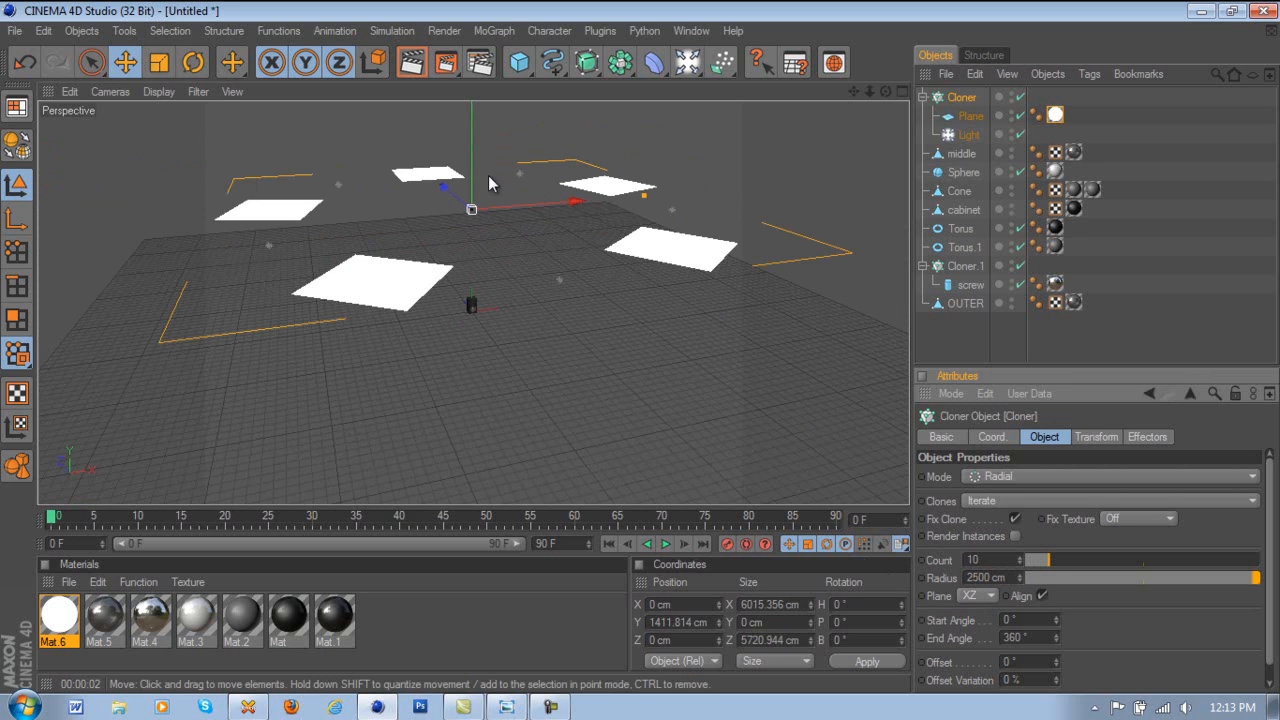
pyautogui.scroll(10, 640, 350)
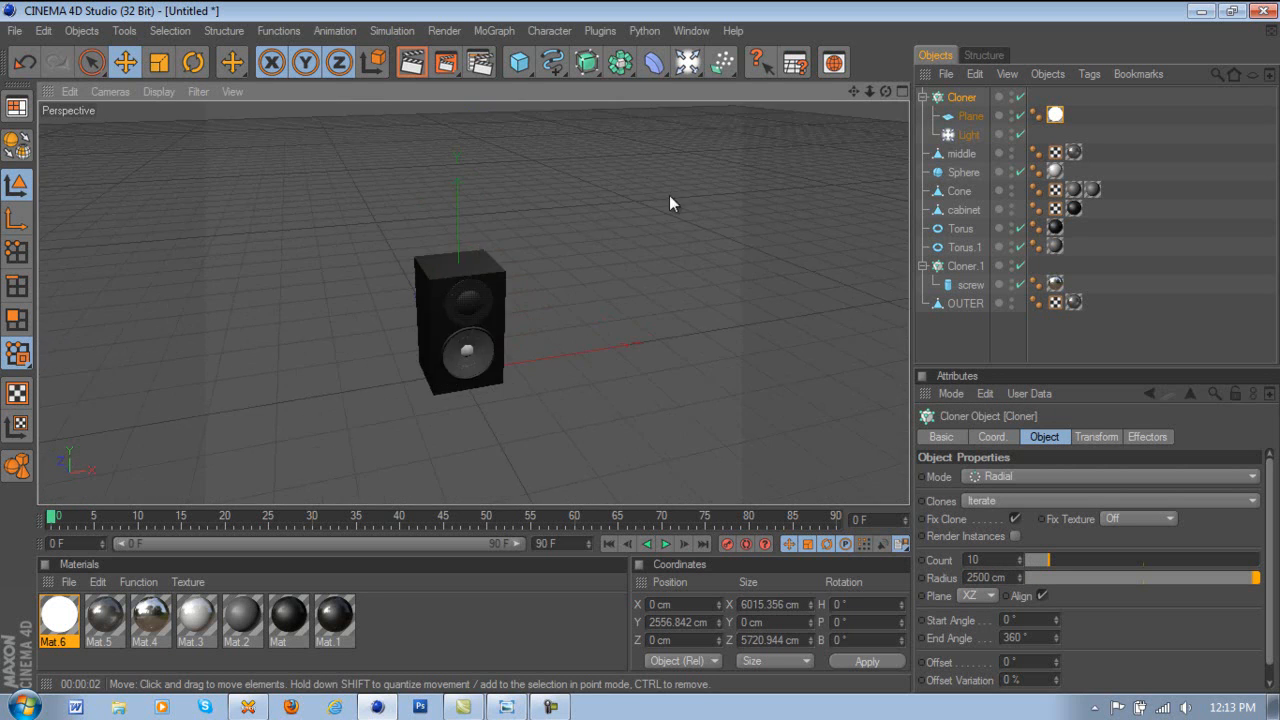
# - Add a floor object beneath the speaker
pyautogui.click(686, 62)
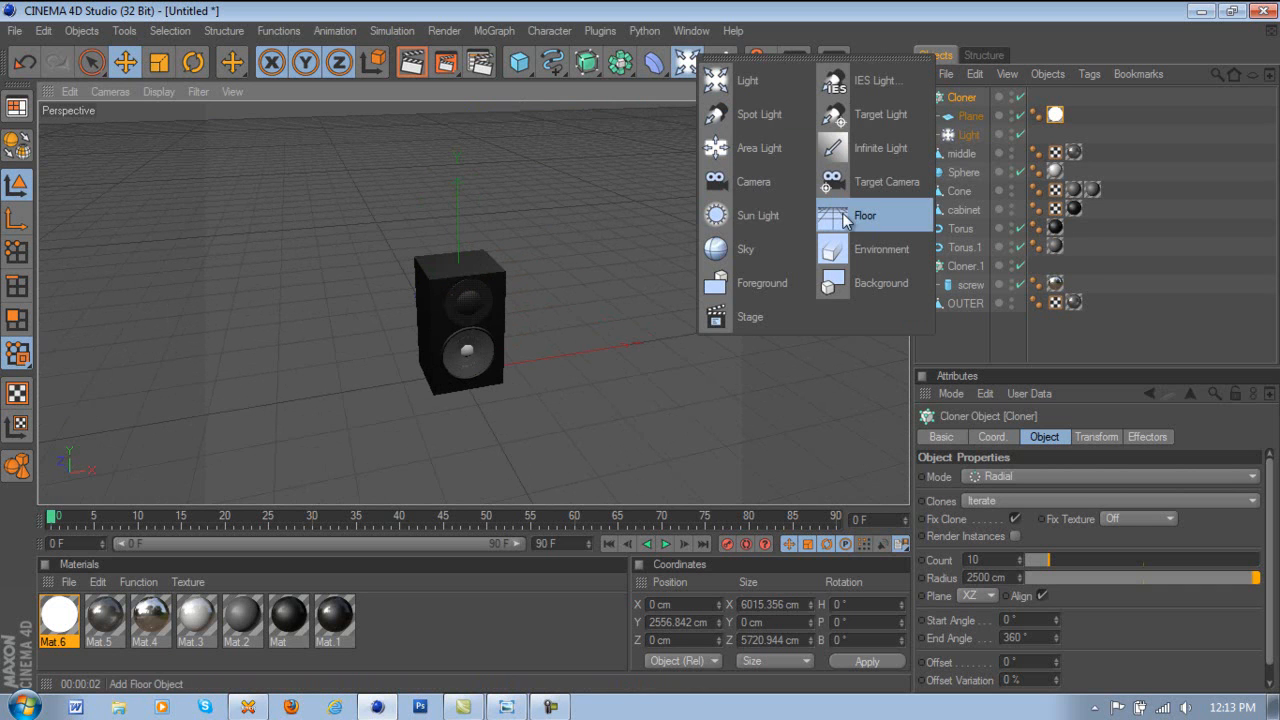
pyautogui.click(843, 215)
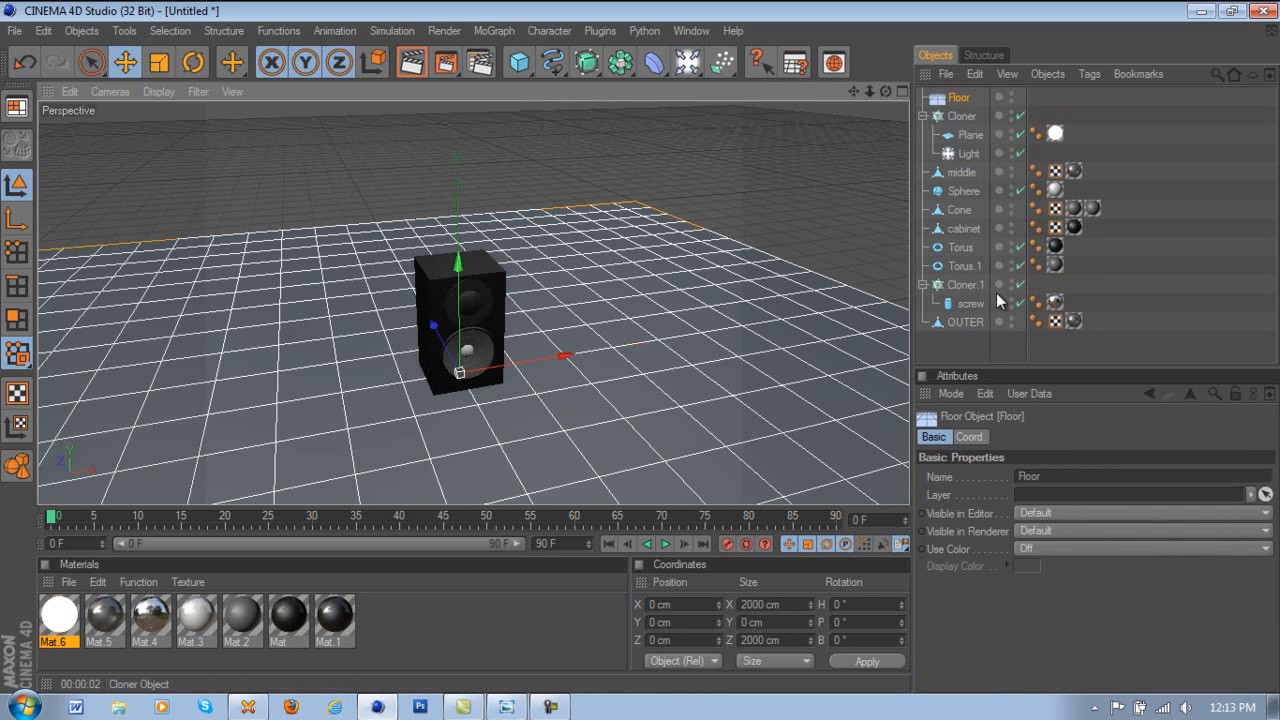
# - Turn on the floor's own display color by setting Use Color to On, keeping it white
pyautogui.click(1049, 548)
pyautogui.click(1038, 604)
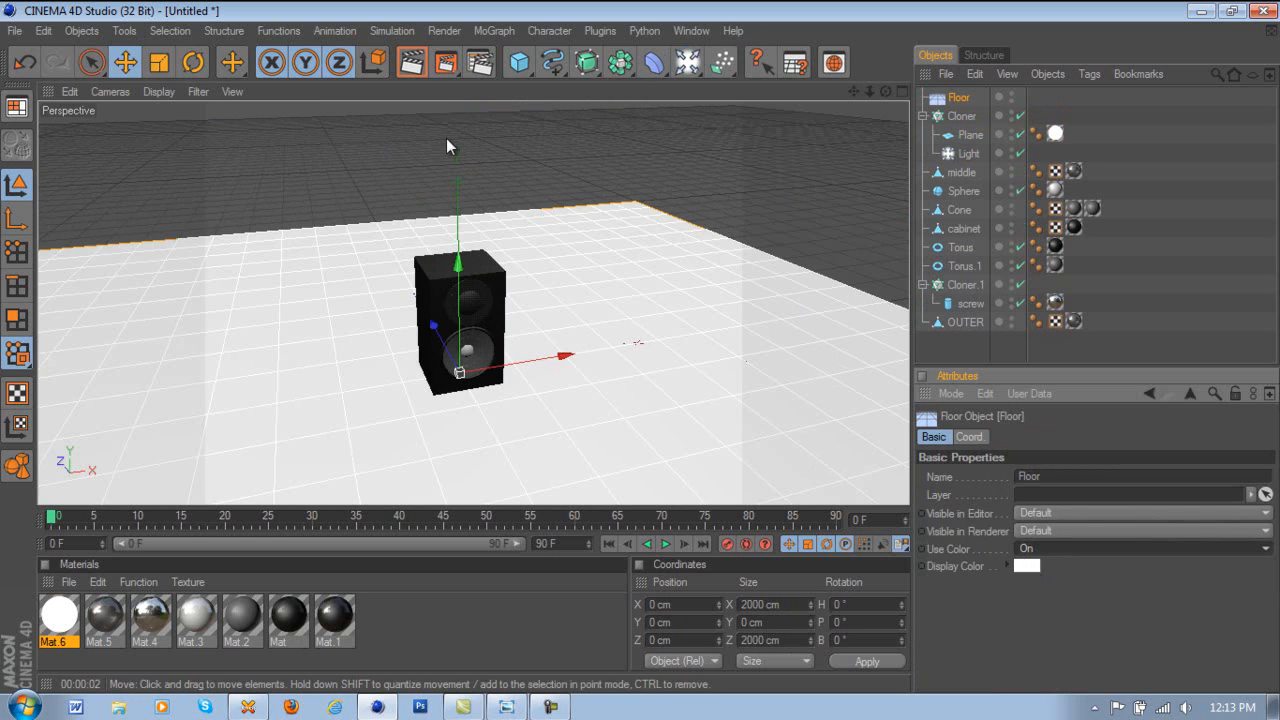
# - Set the render output to the 1280 x 1024 screen preset with a resolution of 300 DPI
pyautogui.click(481, 63)
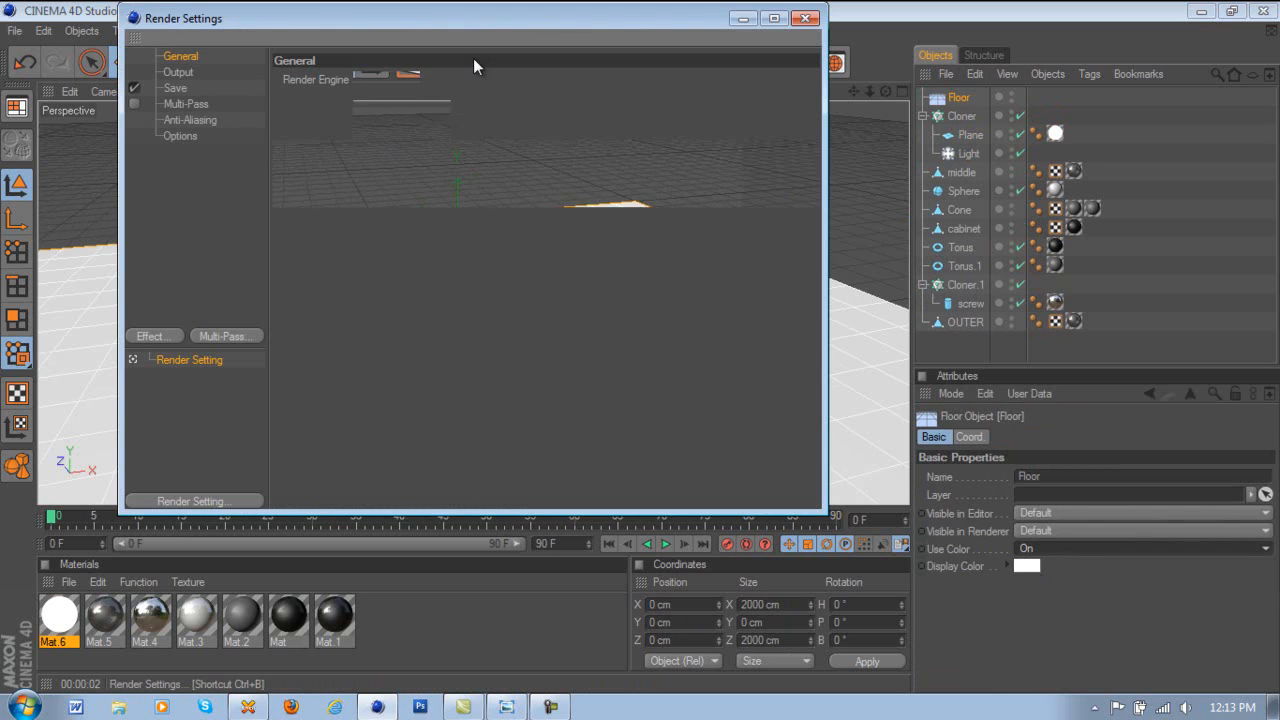
pyautogui.click(177, 73)
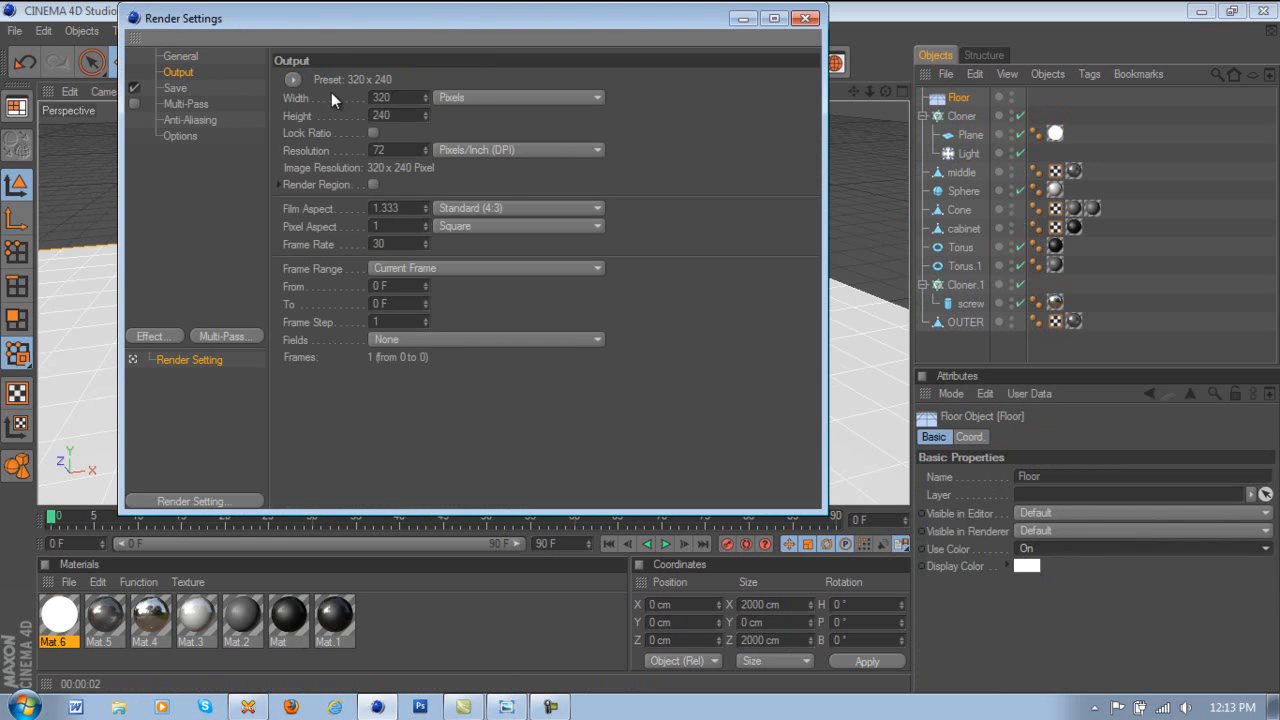
pyautogui.click(292, 79)
pyautogui.moveTo(359, 99)
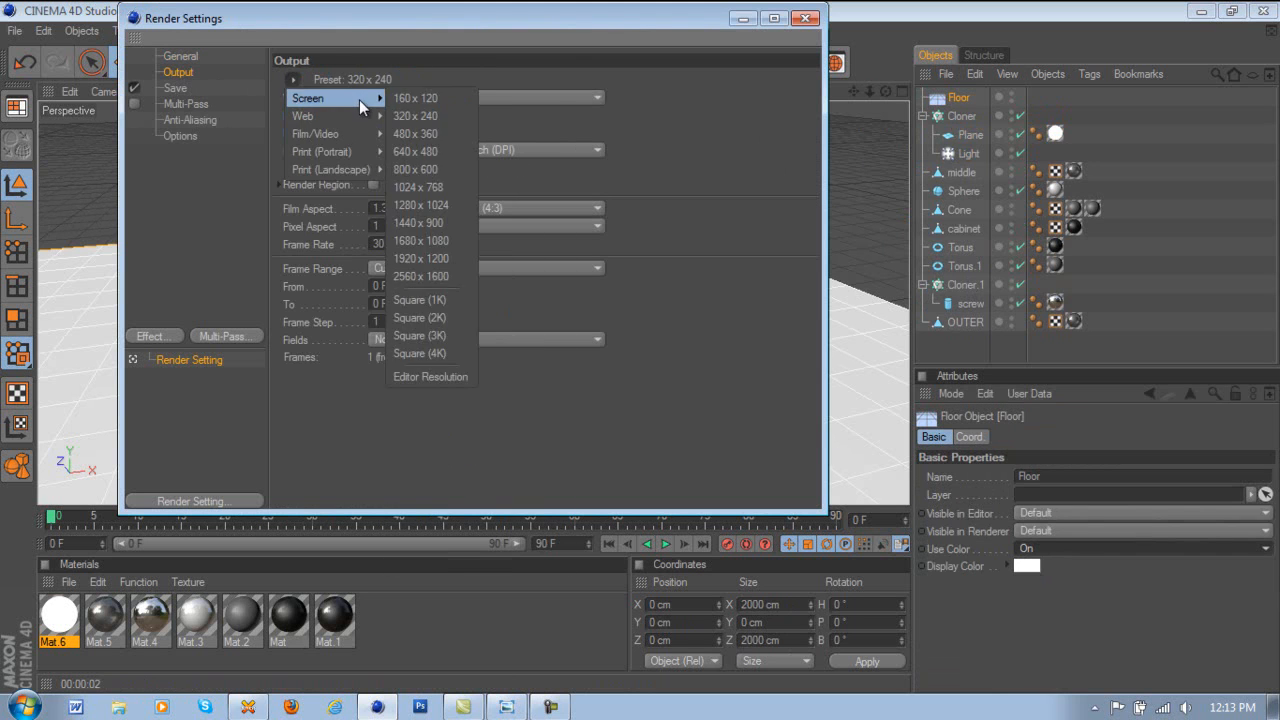
pyautogui.click(448, 205)
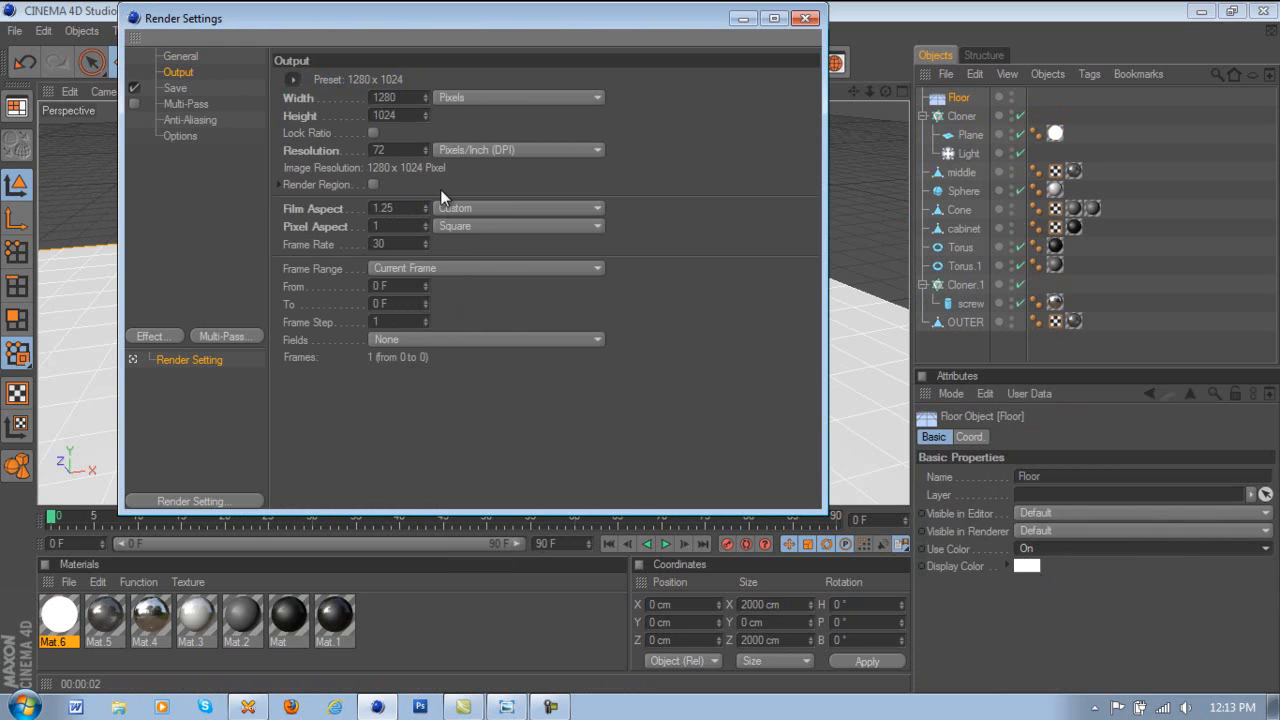
pyautogui.write('300')
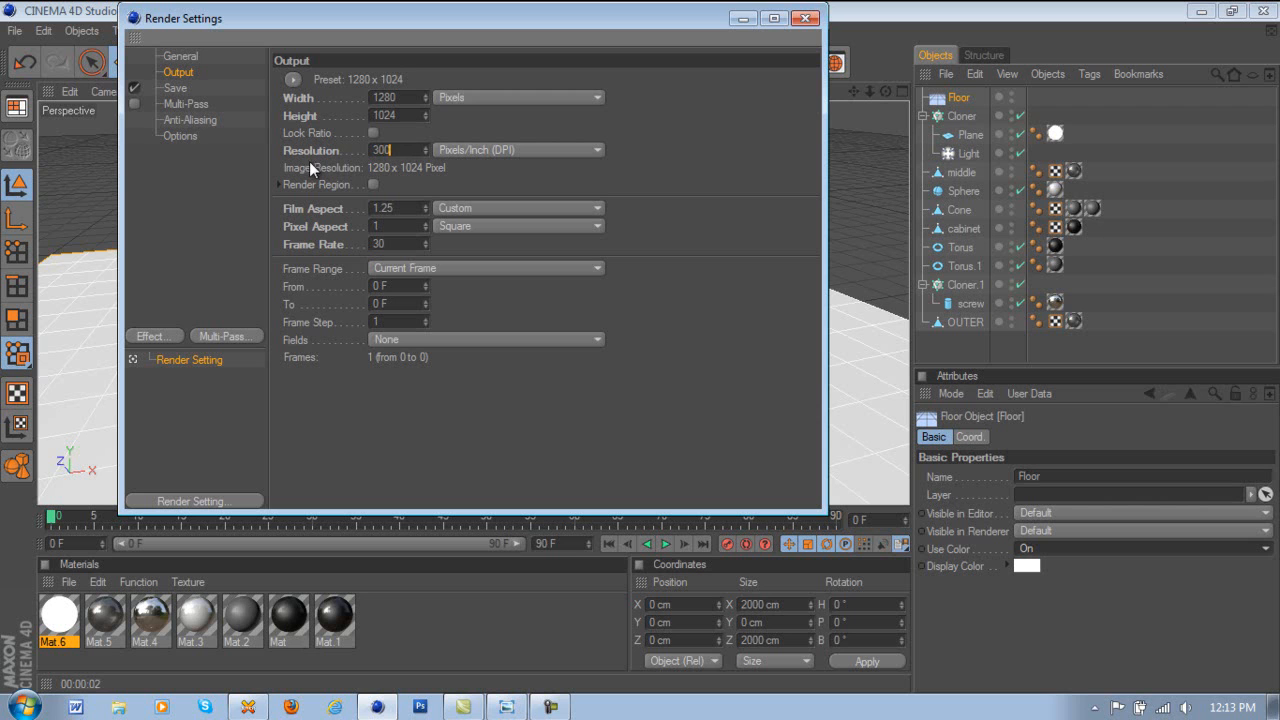
pyautogui.press('Return')
# - Add Ambient Occlusion and Global Illumination to the render settings, with the GI mode set to IR + QMC (Still Image)
pyautogui.click(160, 336)
pyautogui.click(222, 340)
pyautogui.click(157, 335)
pyautogui.click(234, 471)
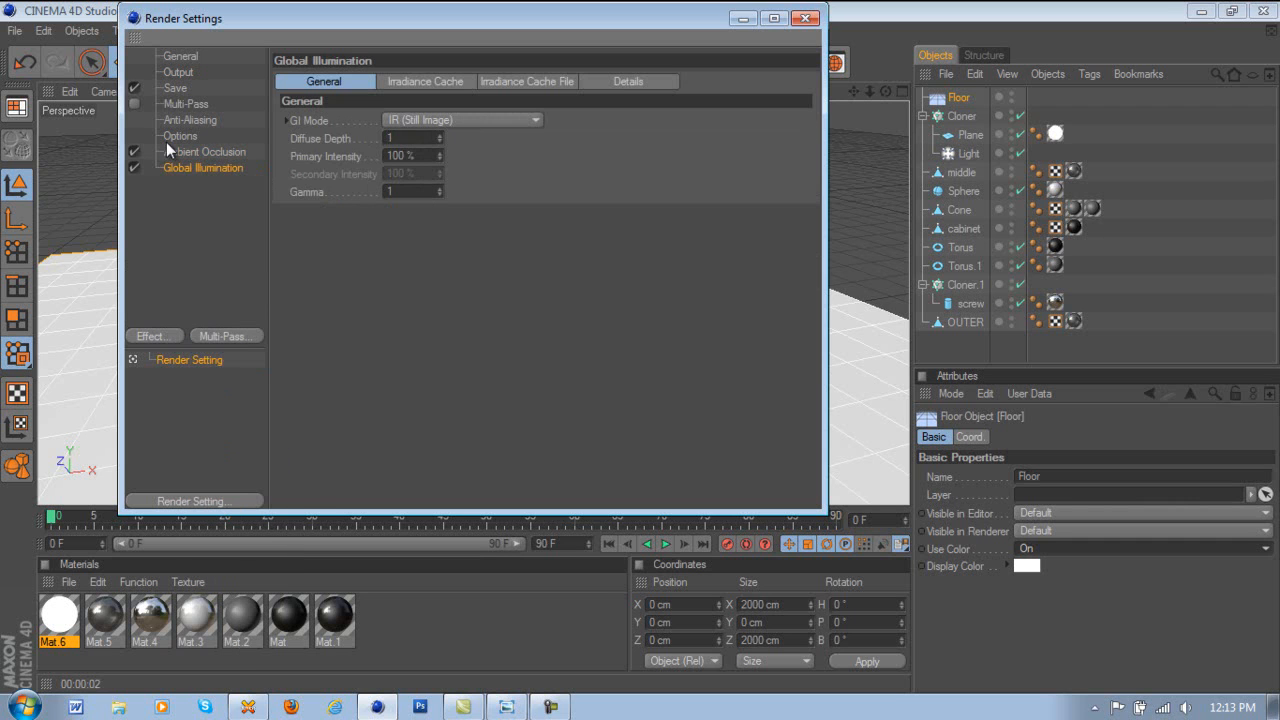
pyautogui.click(448, 123)
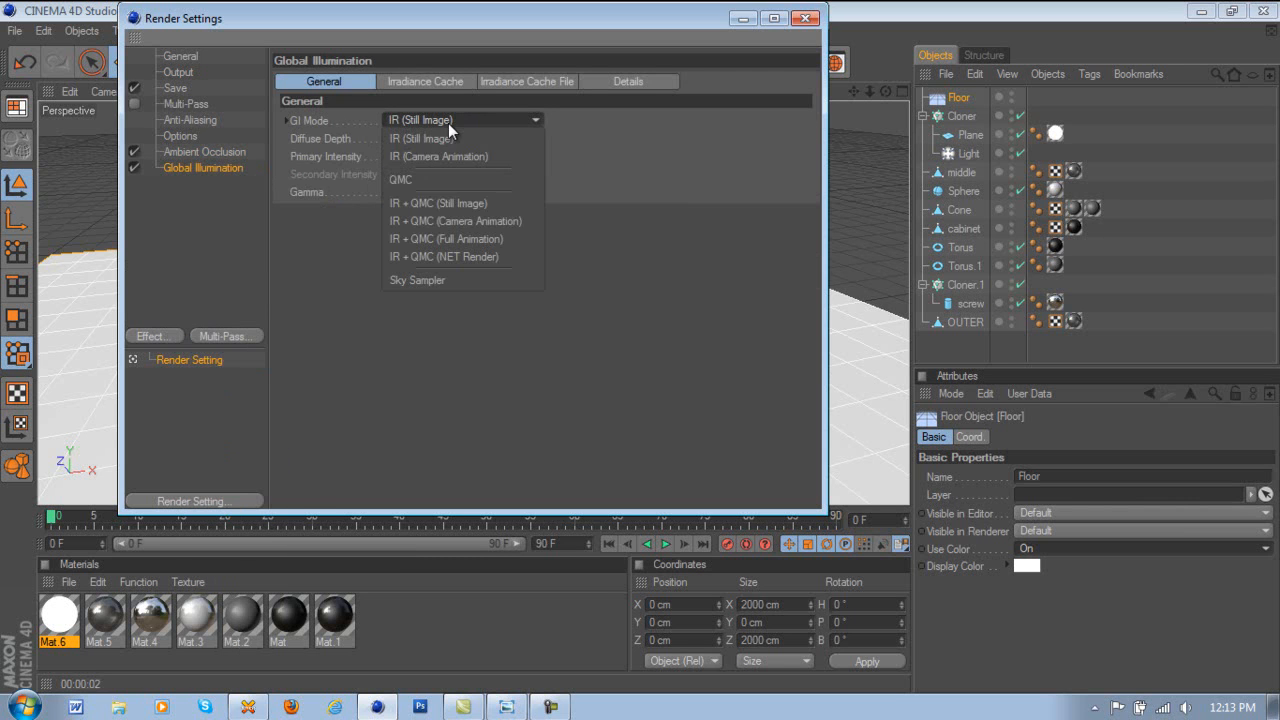
pyautogui.click(427, 203)
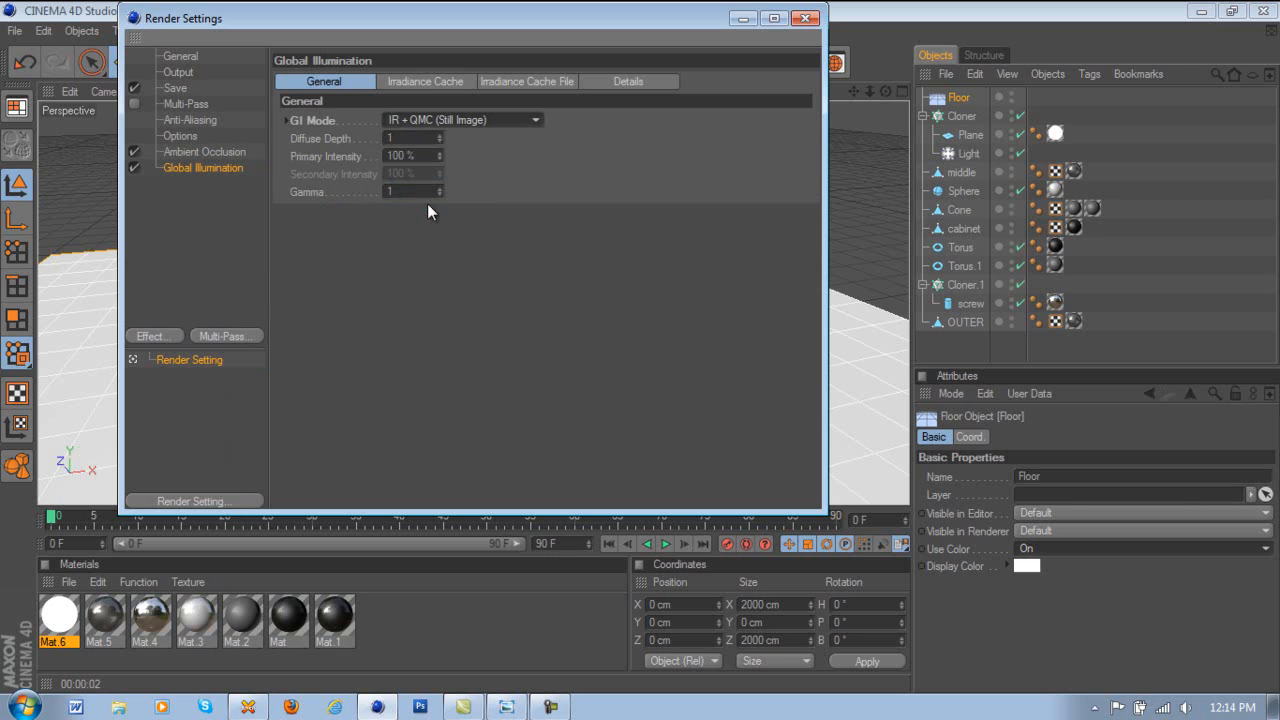
# - Set the irradiance cache's stochastic samples and record density to Low
pyautogui.click(431, 85)
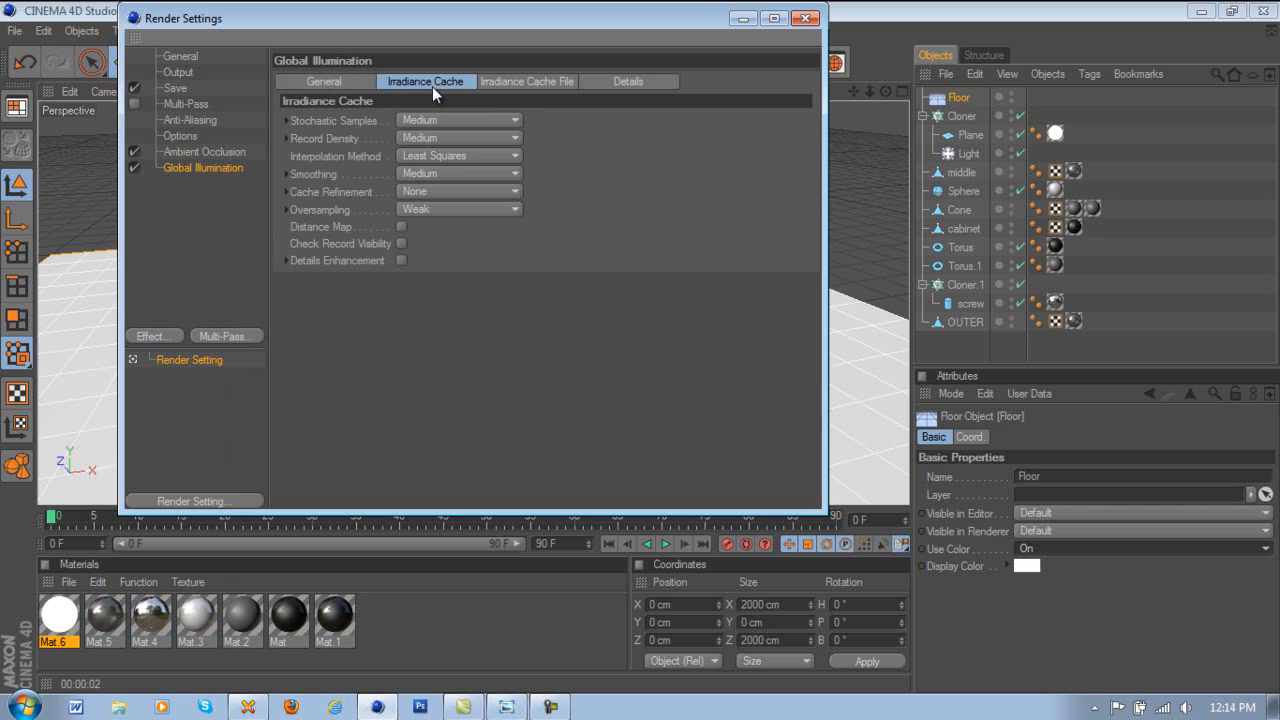
pyautogui.click(427, 120)
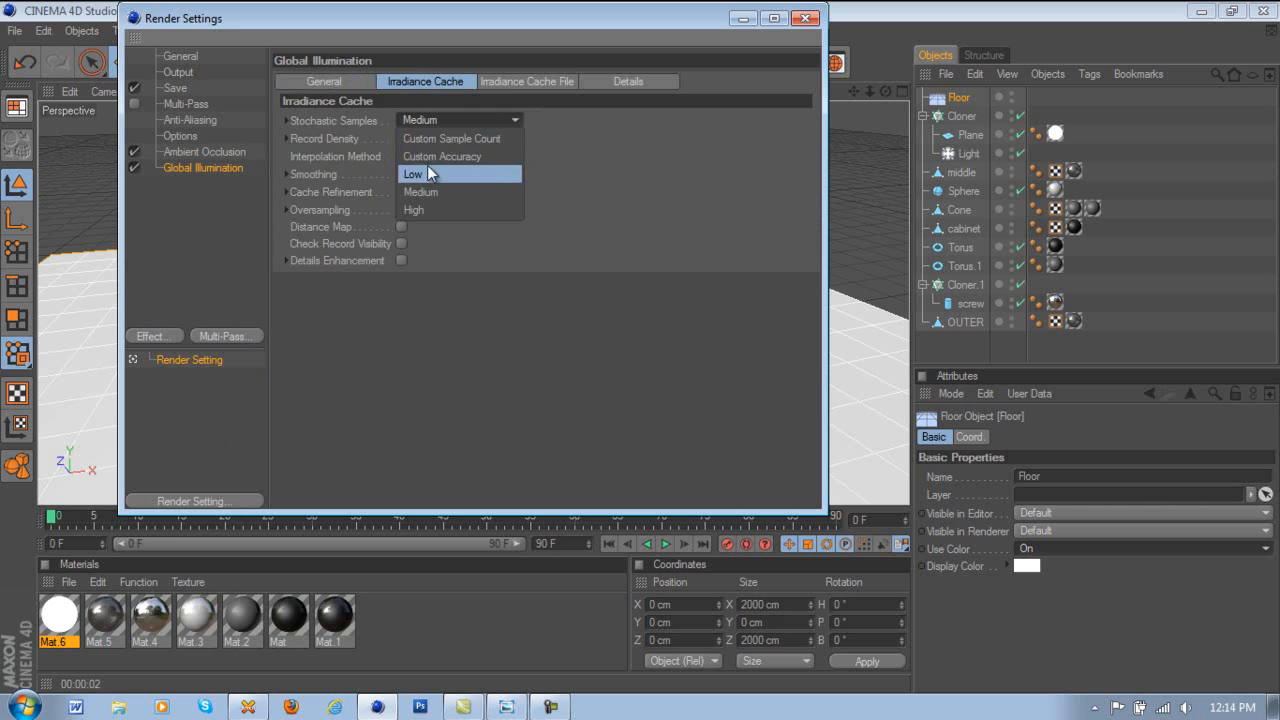
pyautogui.click(434, 172)
pyautogui.click(439, 137)
pyautogui.click(440, 192)
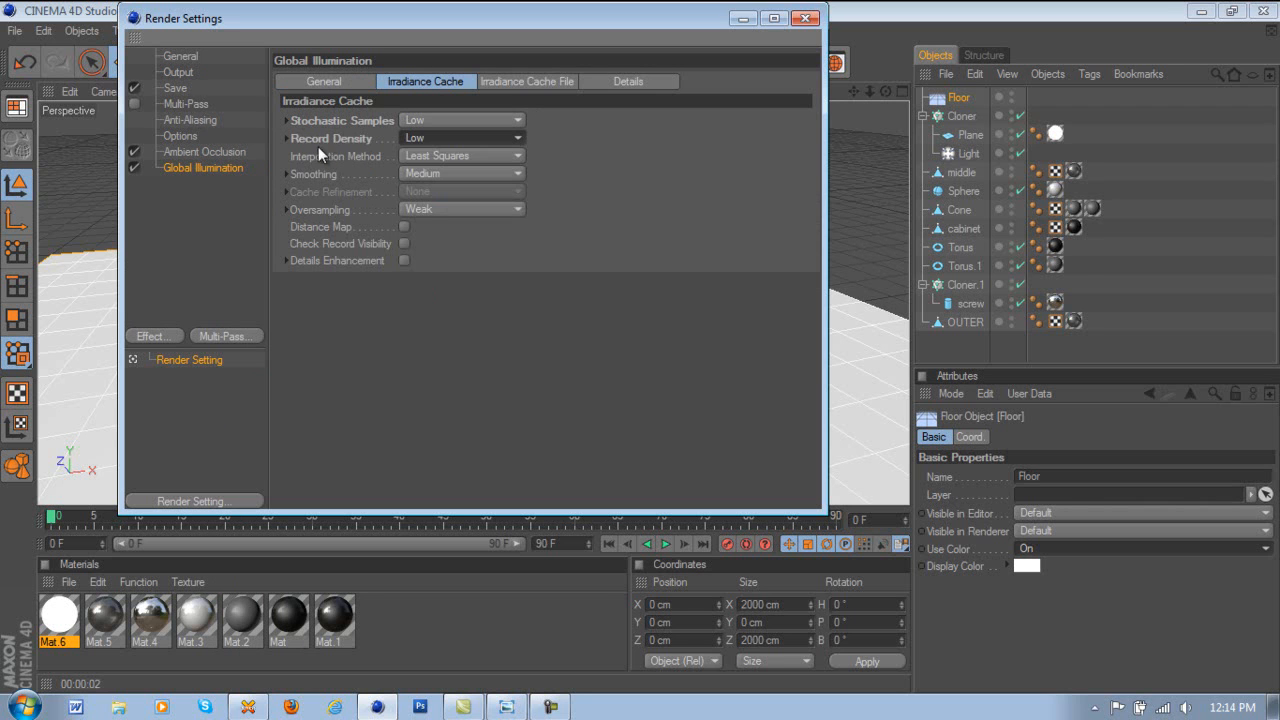
# - Set the render's anti-aliasing to Best and change its minimum level
pyautogui.click(172, 104)
pyautogui.click(200, 120)
pyautogui.click(434, 82)
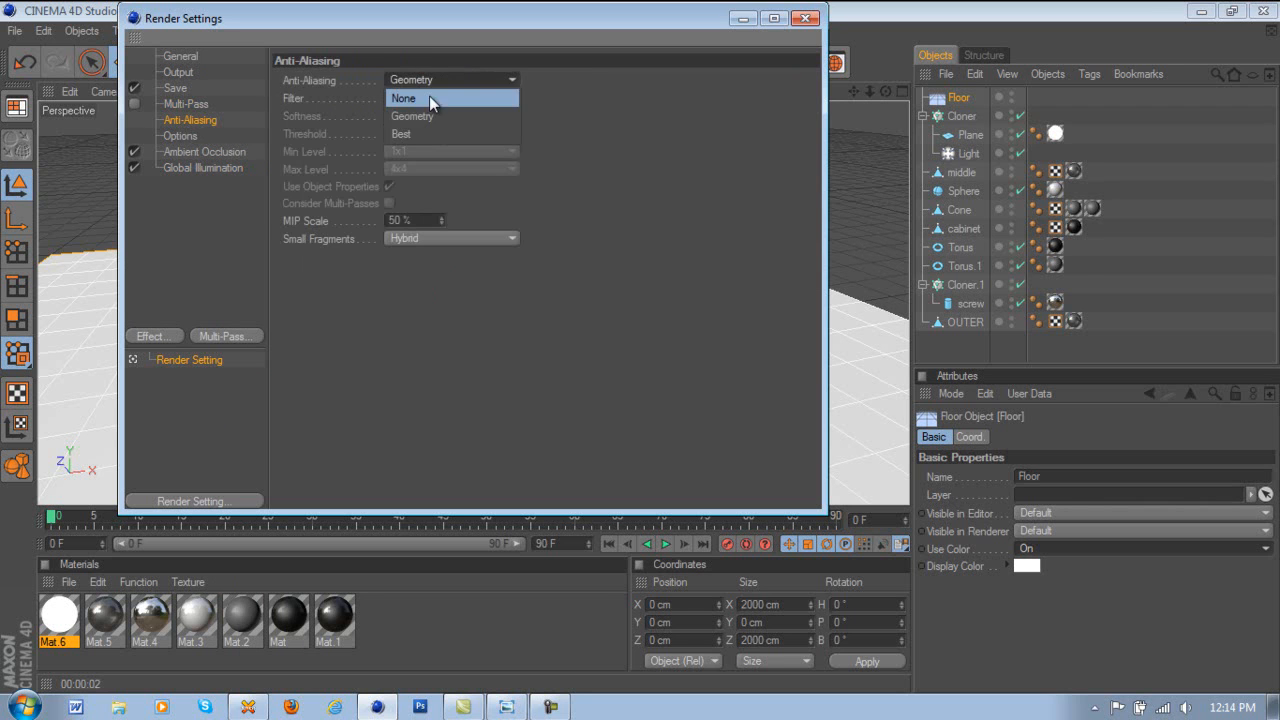
pyautogui.click(410, 133)
pyautogui.click(413, 147)
pyautogui.click(407, 187)
# - Set the rendered image to save as "speaker test" in the cinema 4d folder
pyautogui.click(179, 76)
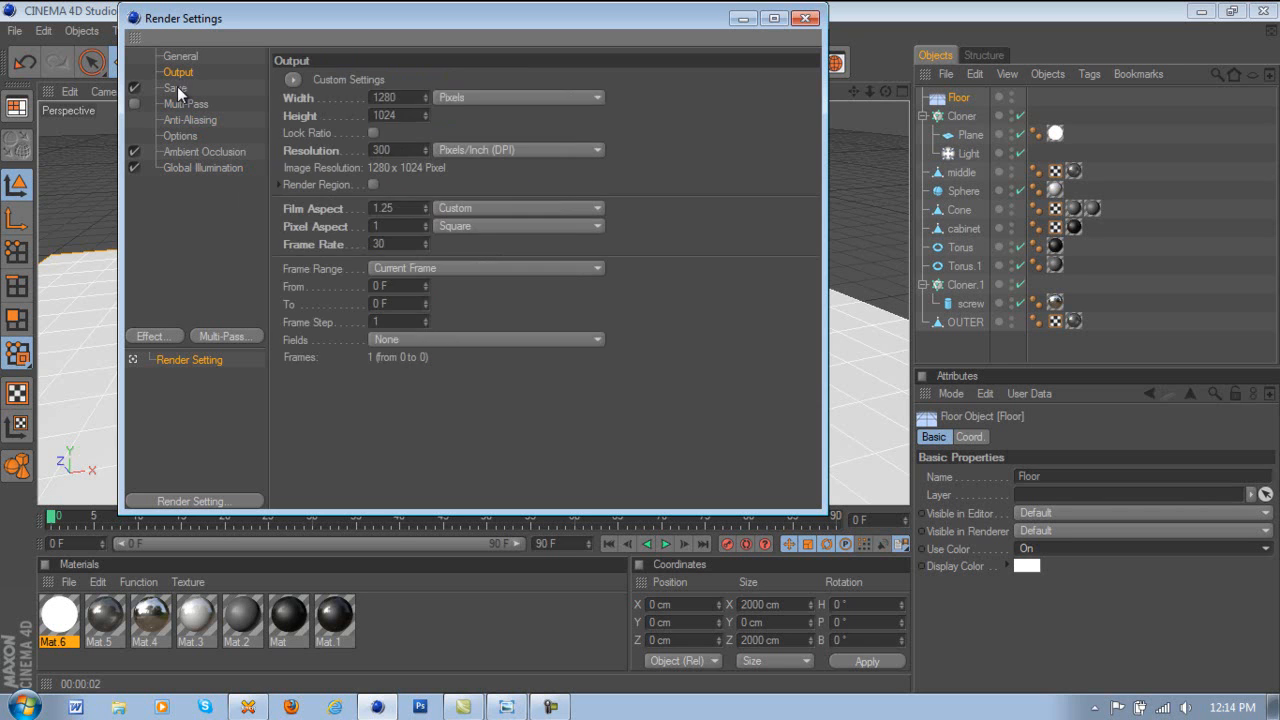
pyautogui.click(177, 88)
pyautogui.click(786, 116)
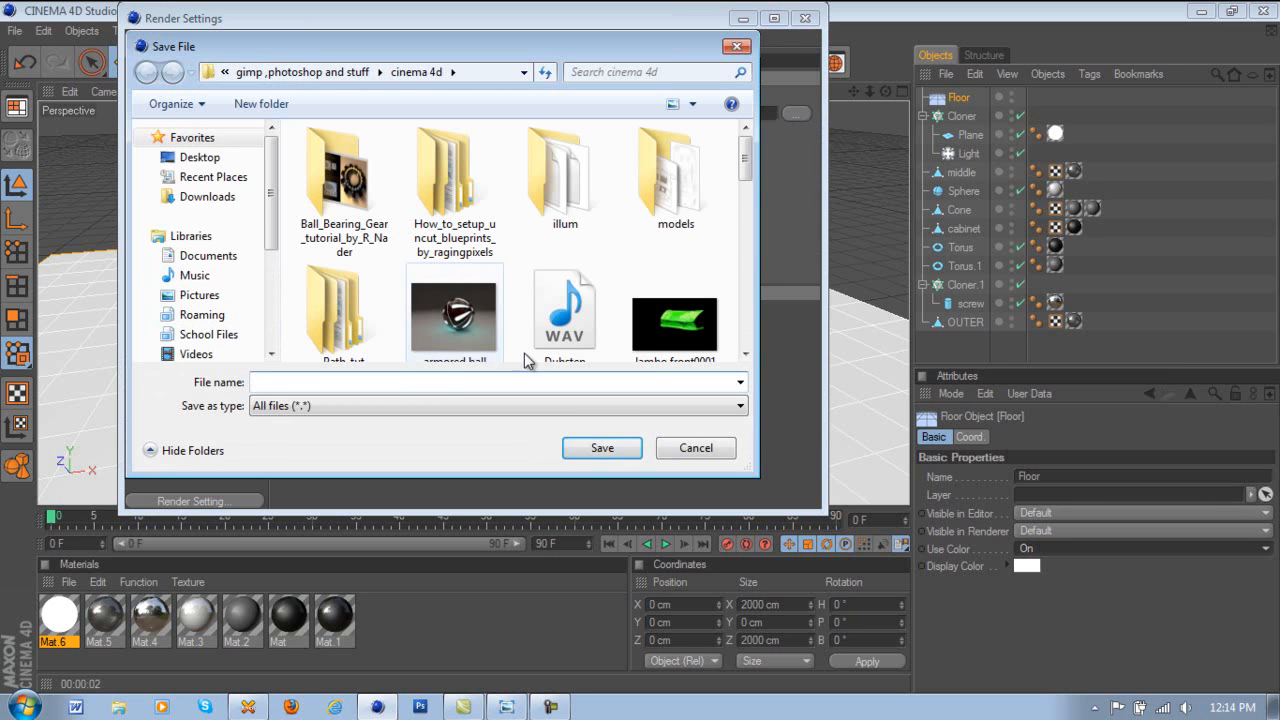
pyautogui.scroll(-1, 752, 165)
pyautogui.scroll(1, 752, 170)
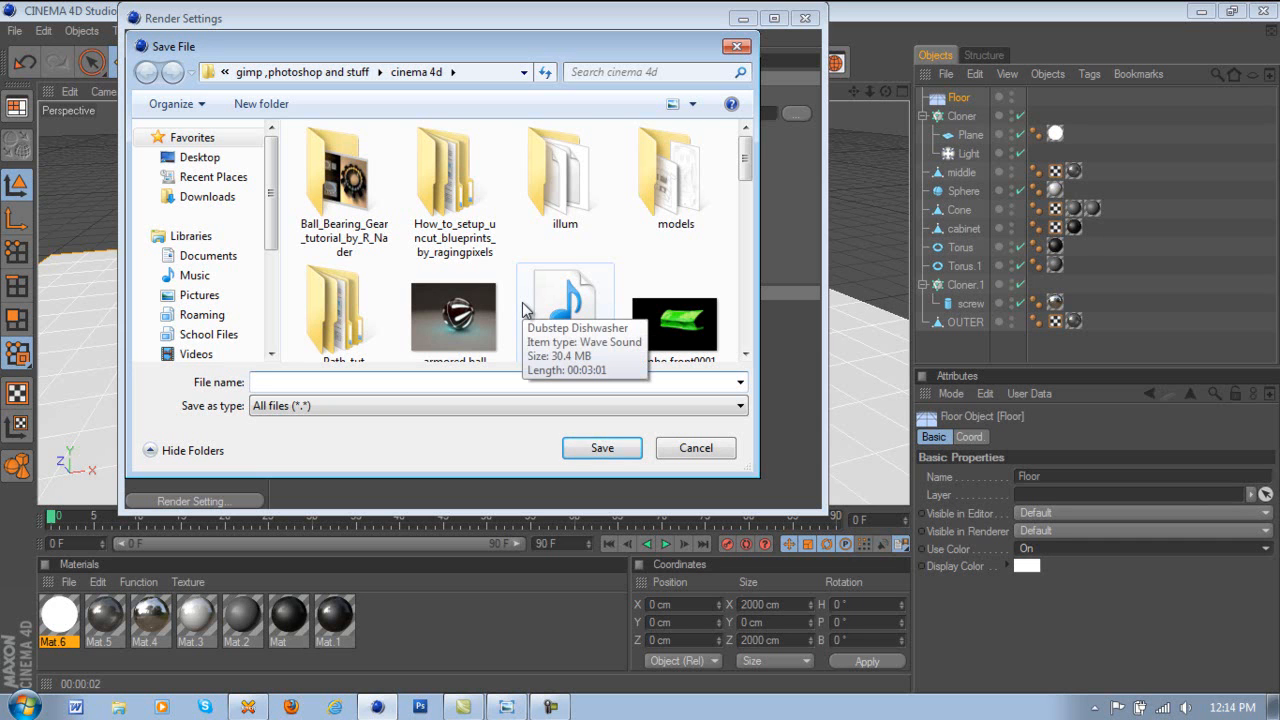
pyautogui.write('speaker')
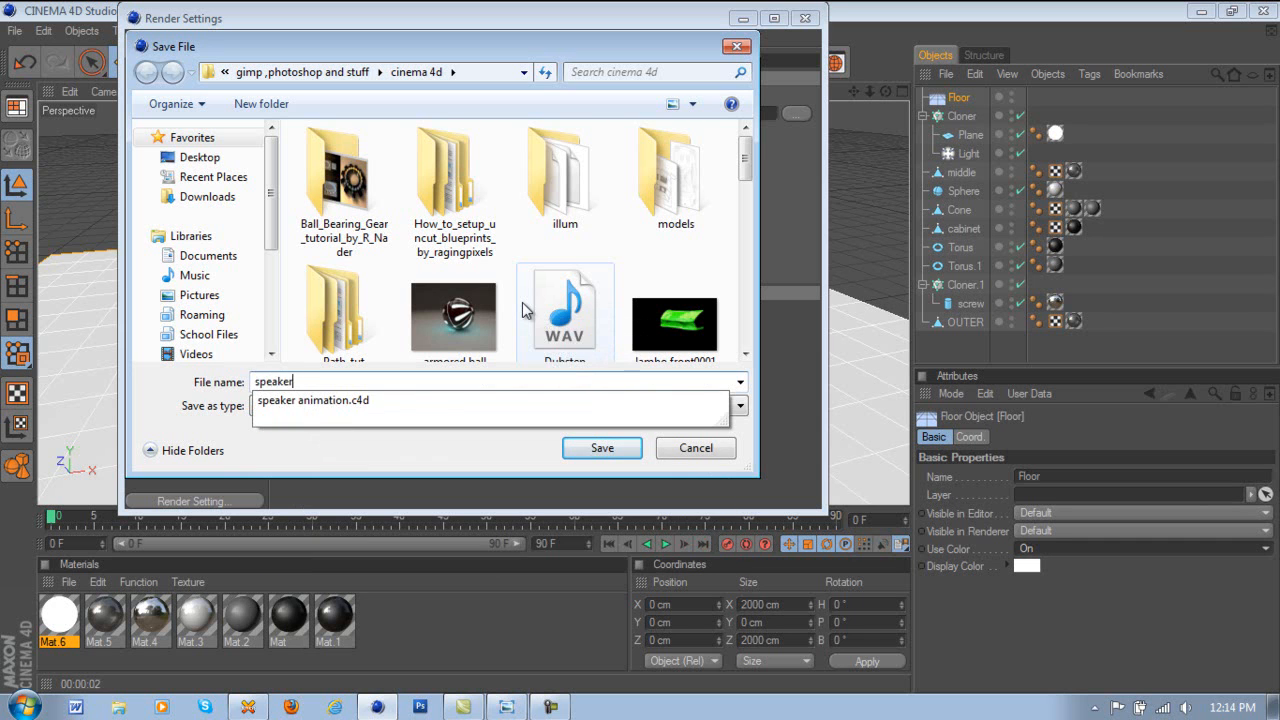
pyautogui.write(' test')
pyautogui.press('Return')
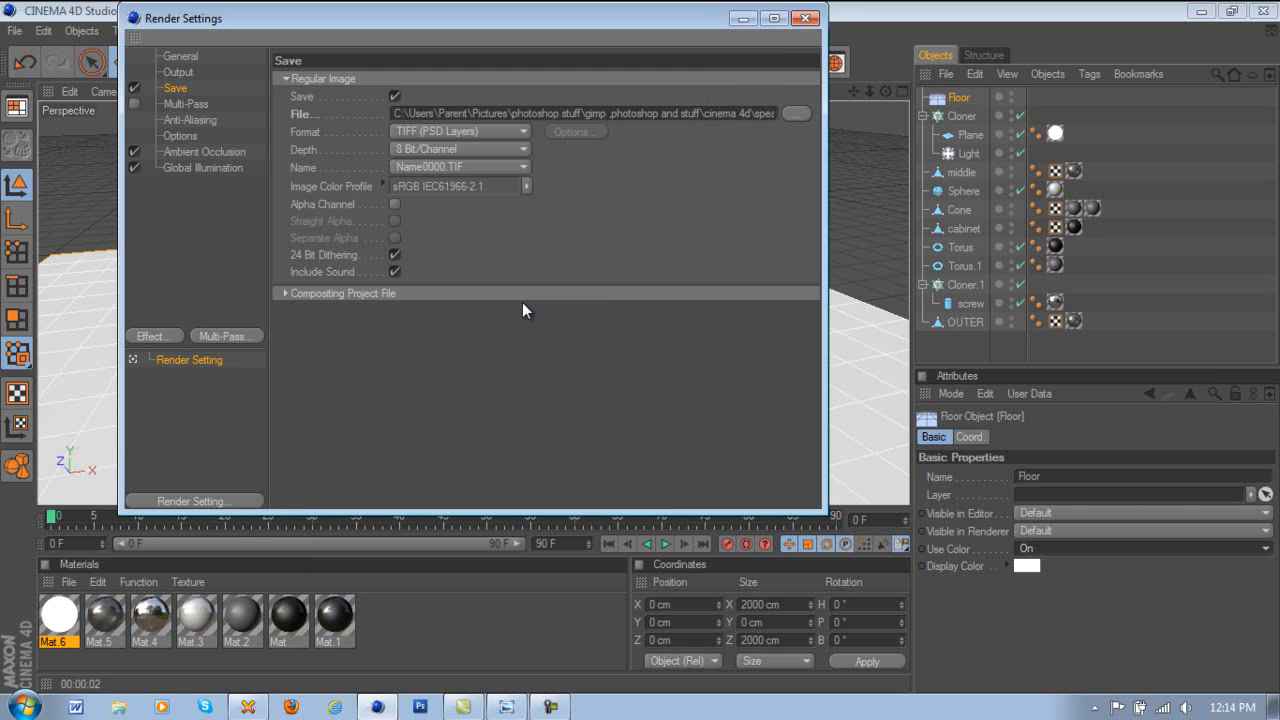
# - Close the render settings and render the speaker scene to the Picture Viewer
pyautogui.click(801, 21)
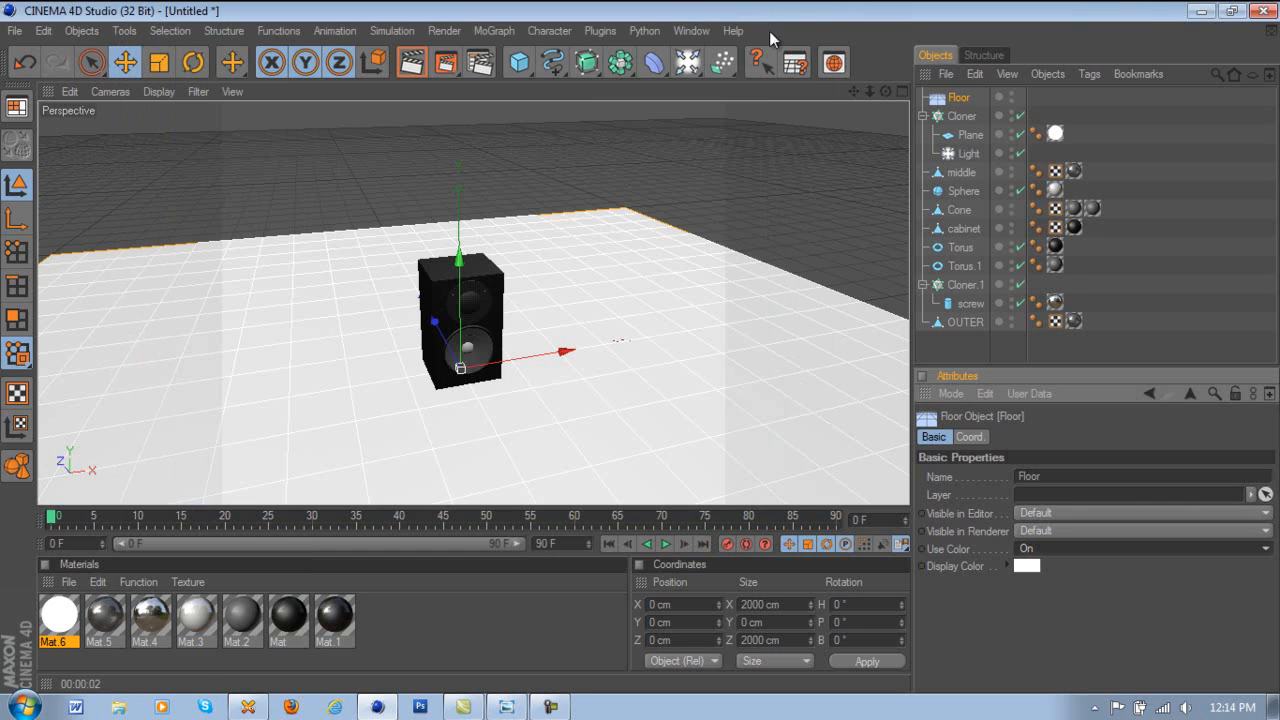
pyautogui.click(449, 64)
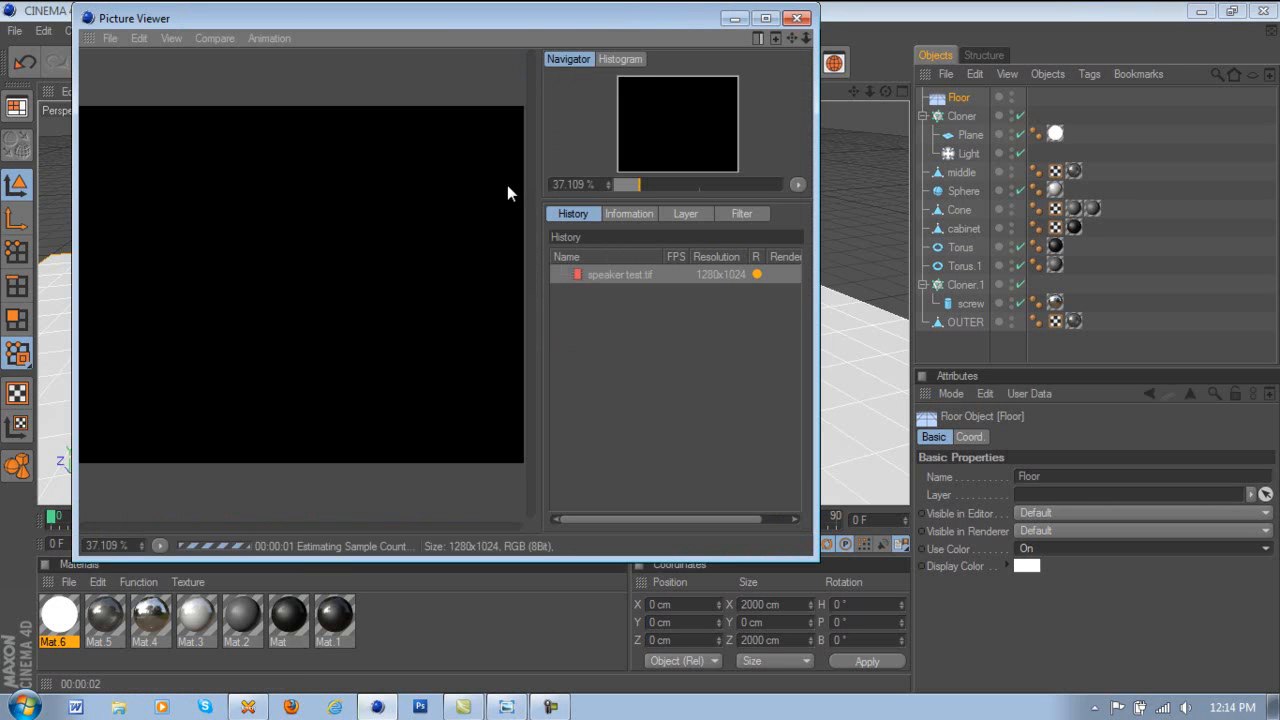